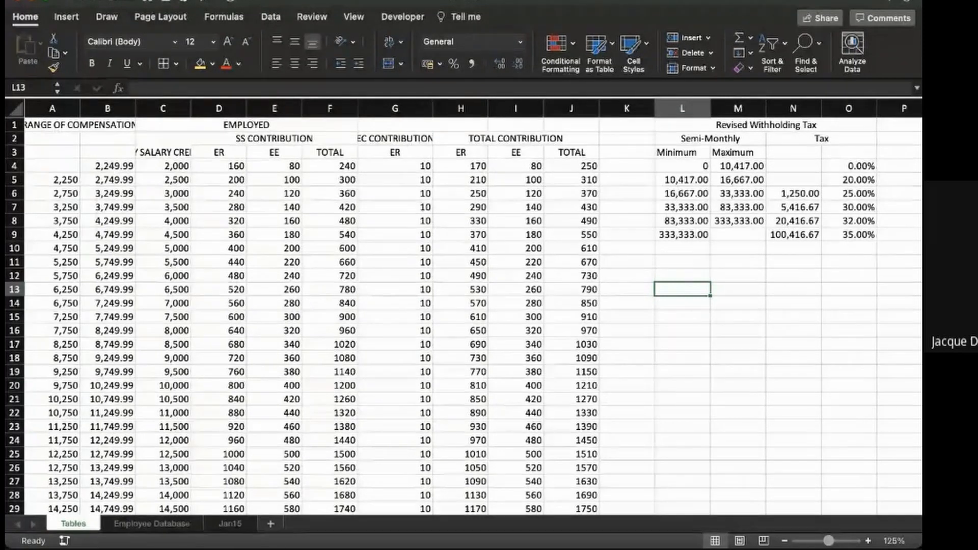
- Review the compensation range, salary credit and SS contribution columns of the contribution table on the Tables sheet
{"action": "left_click", "coordinate": [270, 523]}
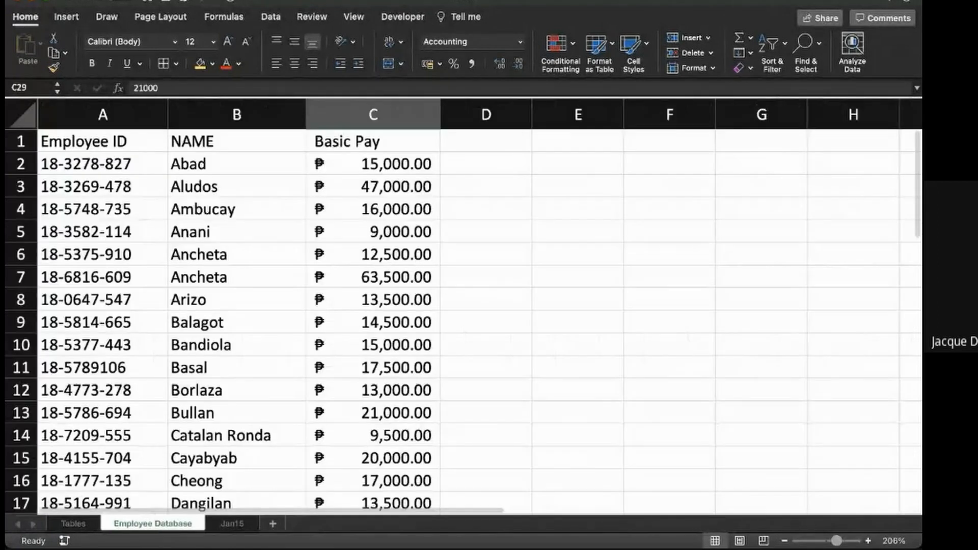
{"action": "key", "text": "ctrl+Page_Up"}
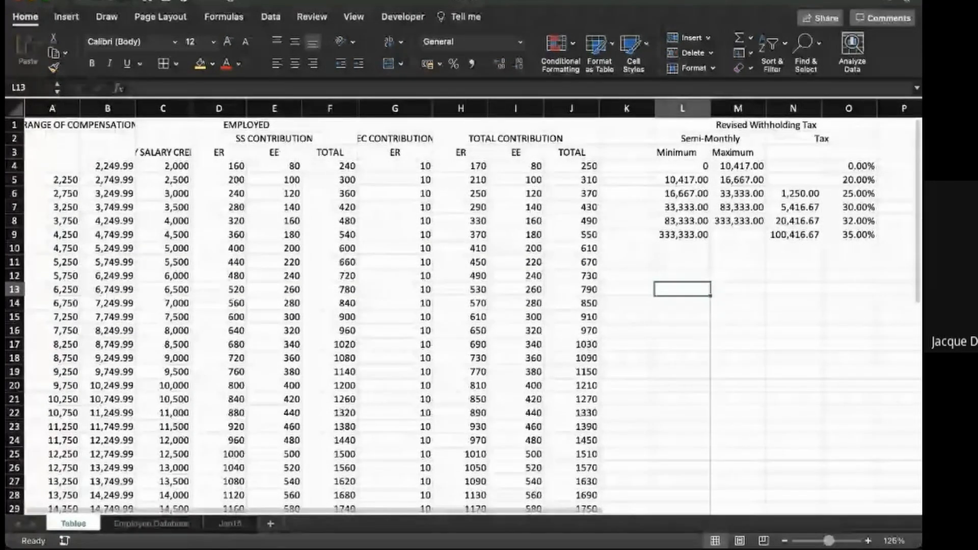
{"action": "scroll", "coordinate": [464, 305], "scroll_direction": "down", "scroll_amount": 3}
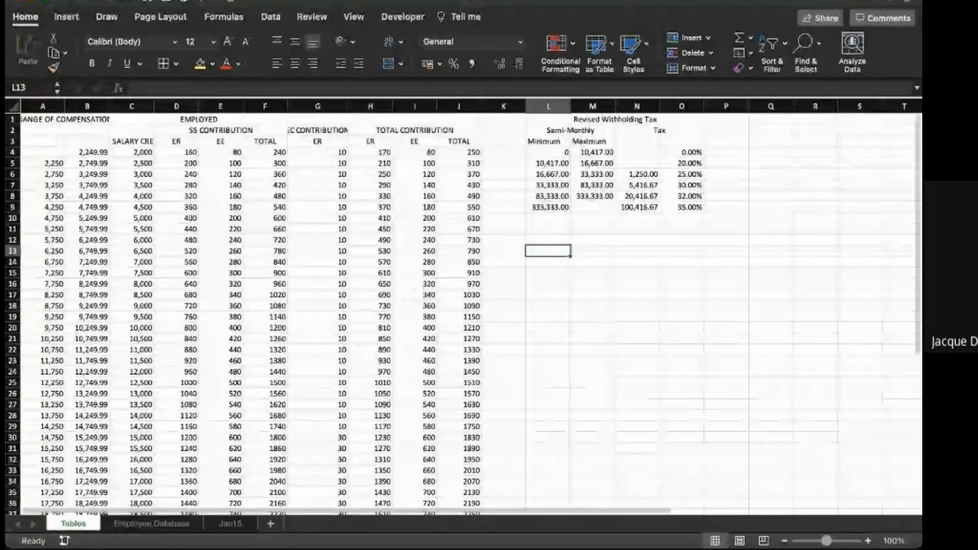
{"action": "left_click", "coordinate": [87, 152]}
{"action": "key", "text": "Right"}
{"action": "key", "text": "Right"}
{"action": "key", "text": "Left"}
{"action": "key", "text": "Left"}
{"action": "key", "text": "Left"}
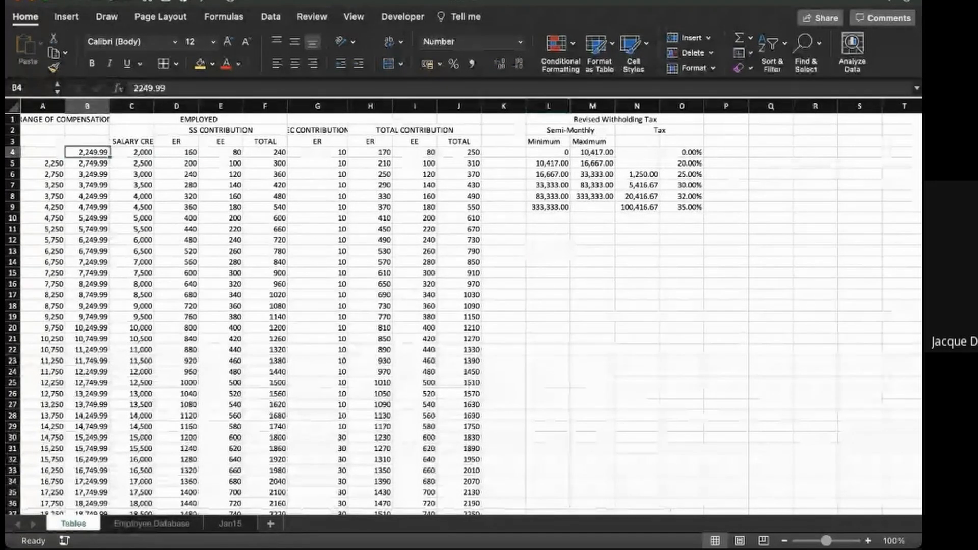
{"action": "key", "text": "Right"}
{"action": "key", "text": "Right"}
{"action": "key", "text": "Right"}
{"action": "key", "text": "Right"}
{"action": "key", "text": "Left"}
{"action": "key", "text": "Left"}
{"action": "key", "text": "Left"}
{"action": "key", "text": "Left"}
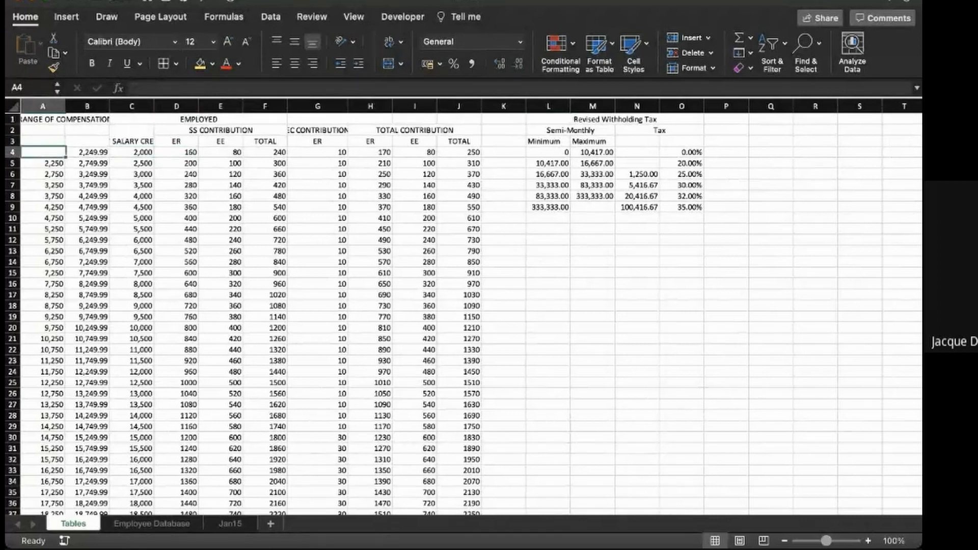
{"action": "key", "text": "Right"}
{"action": "key", "text": "Right"}
{"action": "key", "text": "Right"}
{"action": "key", "text": "Right"}
{"action": "key", "text": "Right"}
{"action": "key", "text": "Right"}
{"action": "key", "text": "Right"}
{"action": "key", "text": "Left"}
{"action": "key", "text": "Left"}
{"action": "key", "text": "Left"}
{"action": "key", "text": "Left"}
{"action": "key", "text": "Left"}
{"action": "key", "text": "Left"}
{"action": "key", "text": "Left"}
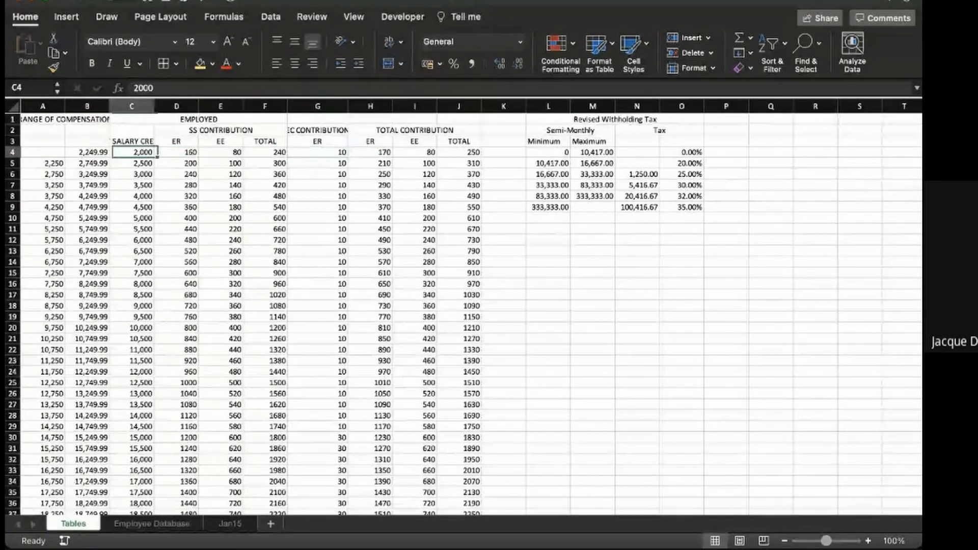
{"action": "key", "text": "Right"}
{"action": "key", "text": "Right"}
{"action": "key", "text": "Right"}
{"action": "key", "text": "Right"}
{"action": "key", "text": "Right"}
{"action": "key", "text": "Right"}
{"action": "key", "text": "Right"}
{"action": "key", "text": "Right"}
{"action": "key", "text": "Right"}
{"action": "key", "text": "Left"}
{"action": "key", "text": "Left"}
{"action": "key", "text": "Left"}
{"action": "key", "text": "Left"}
{"action": "key", "text": "Left"}
{"action": "key", "text": "Left"}
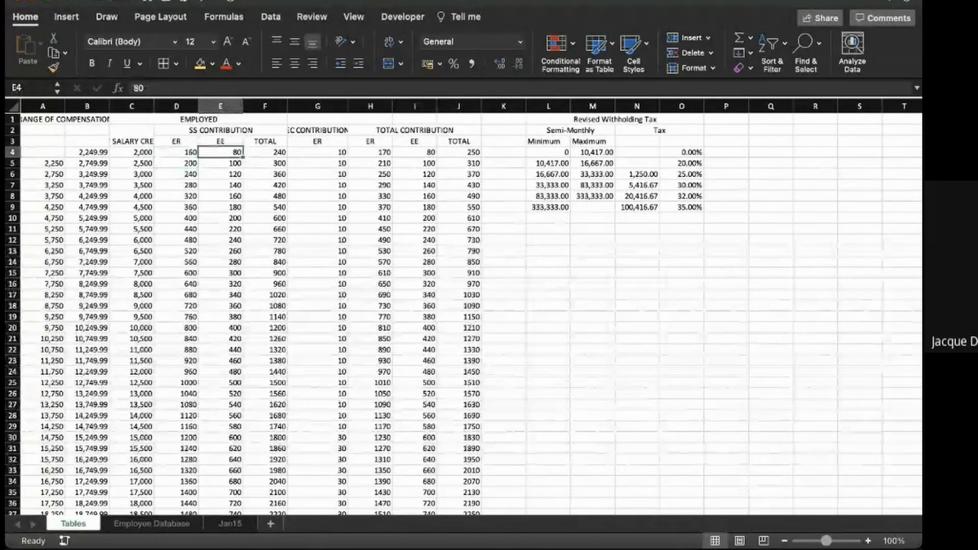
{"action": "key", "text": "Right"}
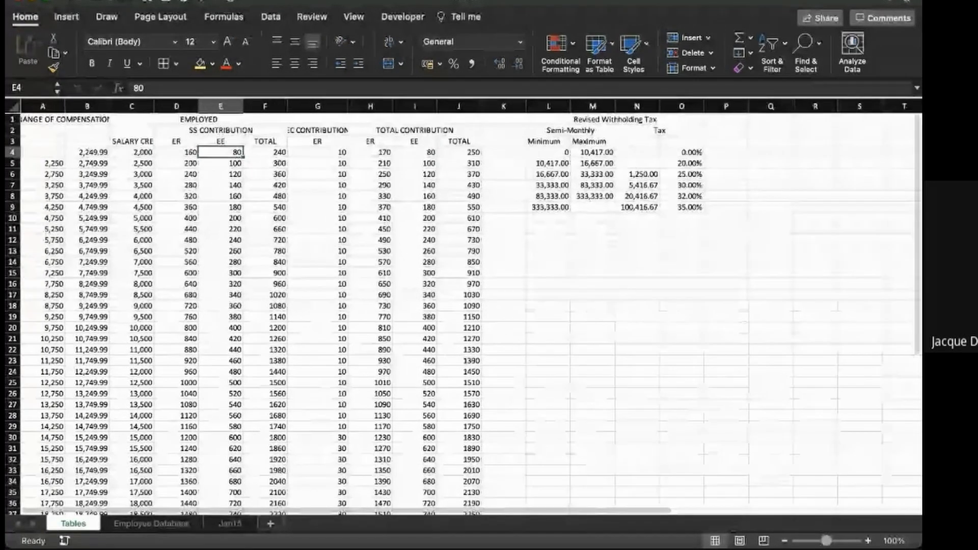
{"action": "scroll", "coordinate": [459, 305], "scroll_direction": "down", "scroll_amount": 3}
{"action": "scroll", "coordinate": [458, 306], "scroll_direction": "up", "scroll_amount": 3}
{"action": "scroll", "coordinate": [458, 305], "scroll_direction": "down", "scroll_amount": 1}
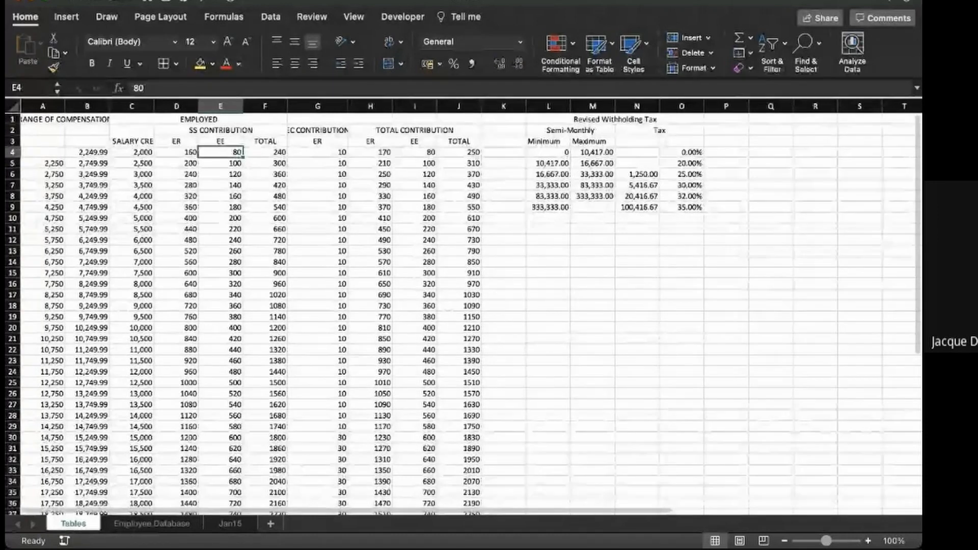
- Look through the employee list on the Employee Database sheet and enter the note "(40 employees)" in cell D1
{"action": "left_click", "coordinate": [152, 524]}
{"action": "scroll", "coordinate": [459, 316], "scroll_direction": "down", "scroll_amount": 3}
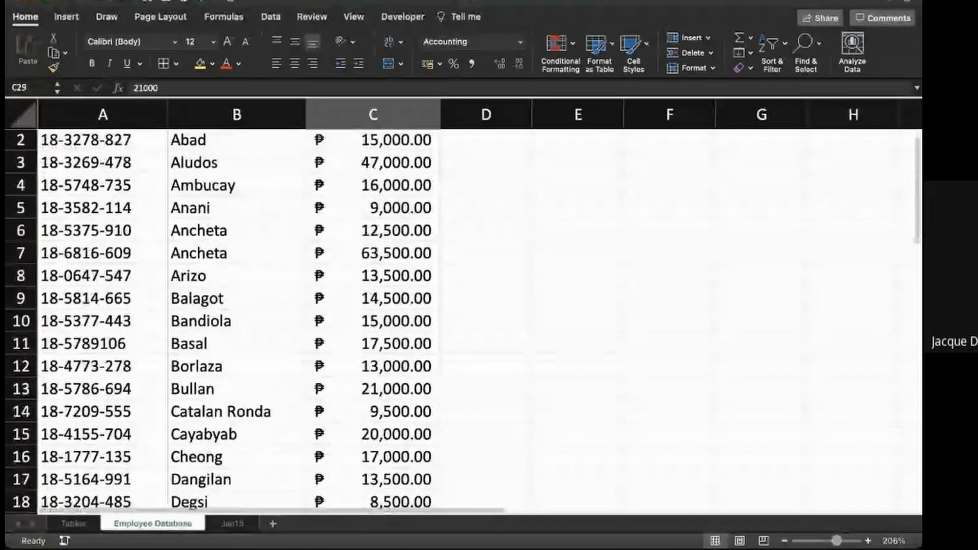
{"action": "scroll", "coordinate": [458, 316], "scroll_direction": "up", "scroll_amount": 3}
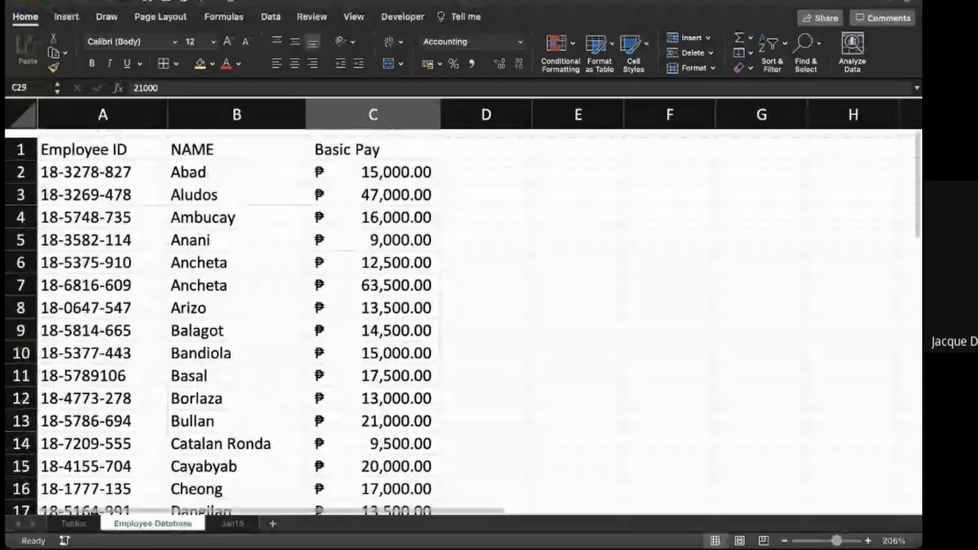
{"action": "scroll", "coordinate": [458, 315], "scroll_direction": "down", "scroll_amount": 20}
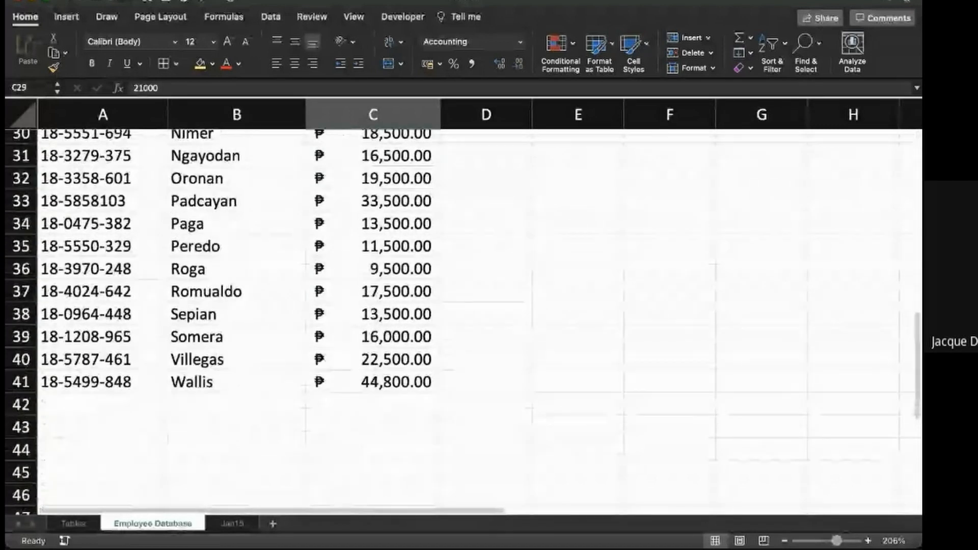
{"action": "scroll", "coordinate": [458, 316], "scroll_direction": "up", "scroll_amount": 20}
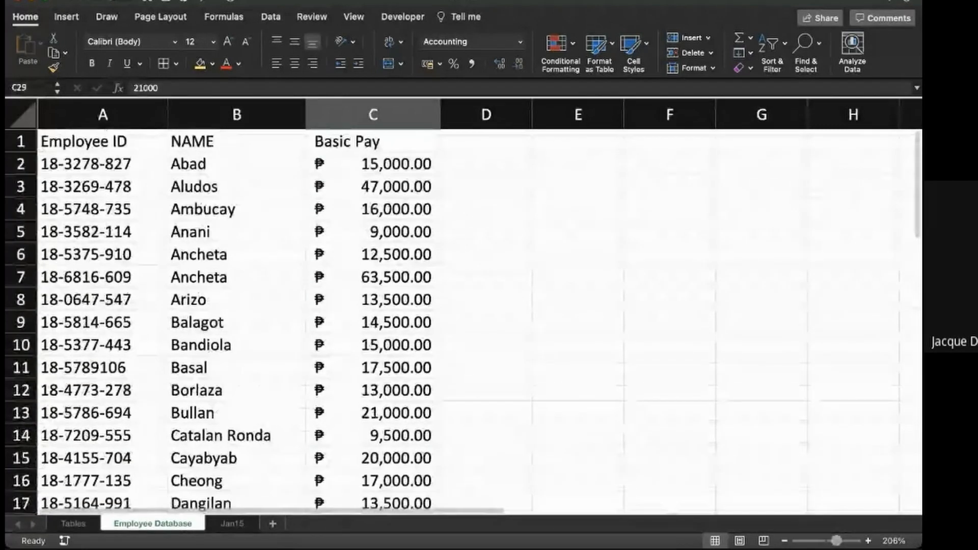
{"action": "left_click", "coordinate": [486, 141]}
{"action": "type", "text": "(40 em"}
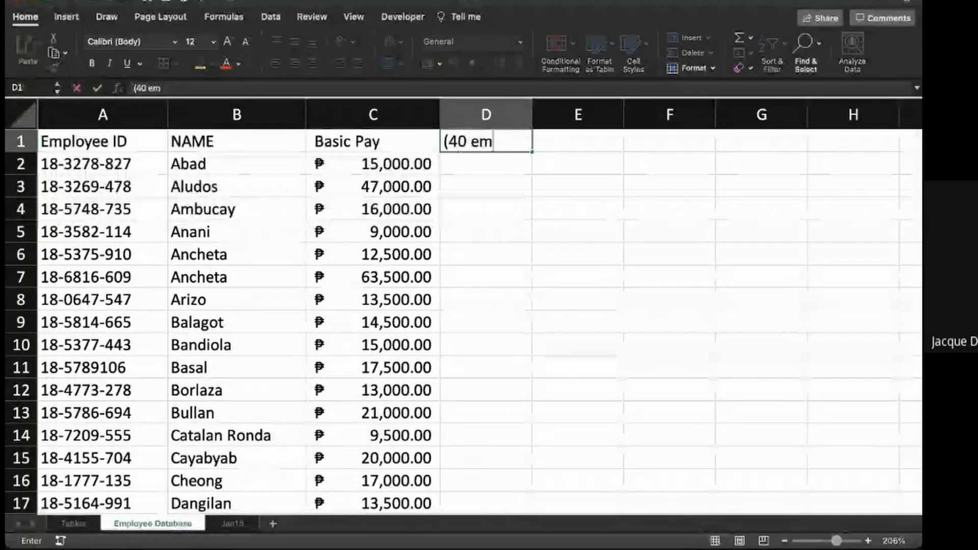
{"action": "type", "text": "ployees)"}
{"action": "key", "text": "Return"}
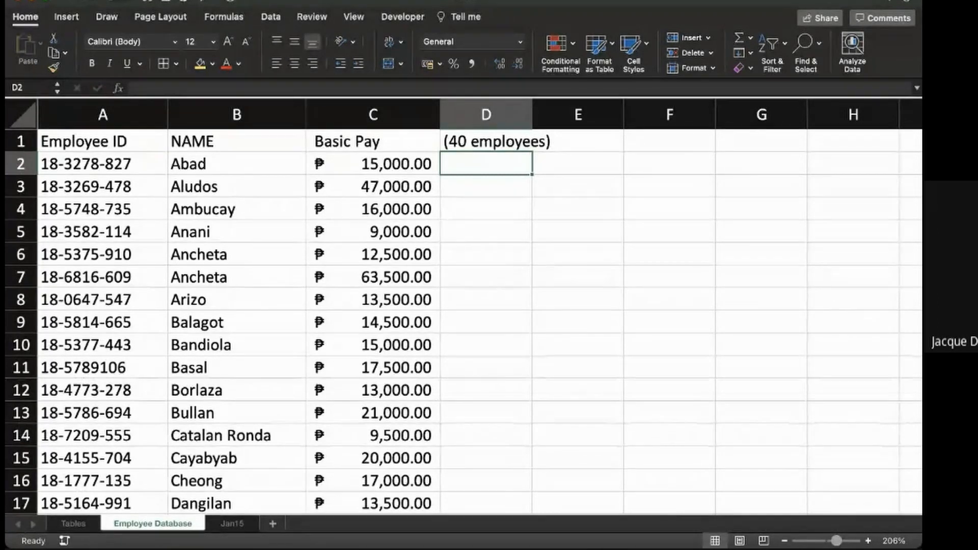
- Examine the formulas behind the Employee ID, Name and Basic Pay cells in row 3 of the Jan15 sheet
{"action": "left_click", "coordinate": [233, 523]}
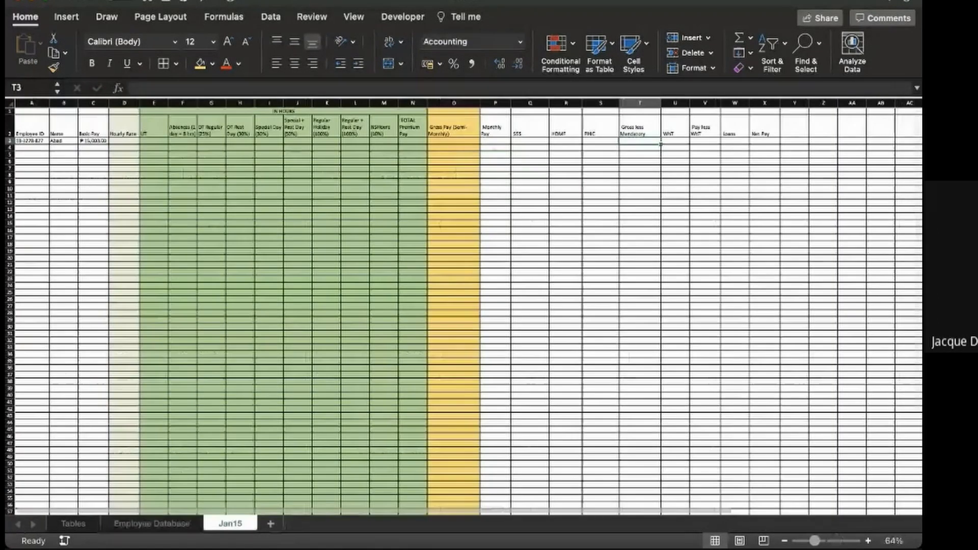
{"action": "scroll", "coordinate": [463, 305], "scroll_direction": "up", "scroll_amount": 5}
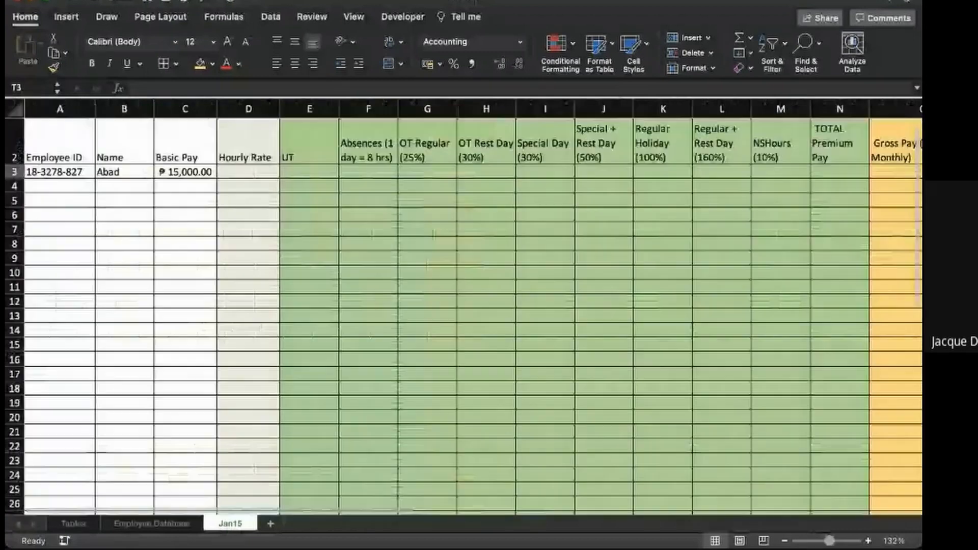
{"action": "scroll", "coordinate": [463, 306], "scroll_direction": "up", "scroll_amount": 3}
{"action": "scroll", "coordinate": [463, 305], "scroll_direction": "up", "scroll_amount": 3}
{"action": "scroll", "coordinate": [464, 306], "scroll_direction": "left", "scroll_amount": 3}
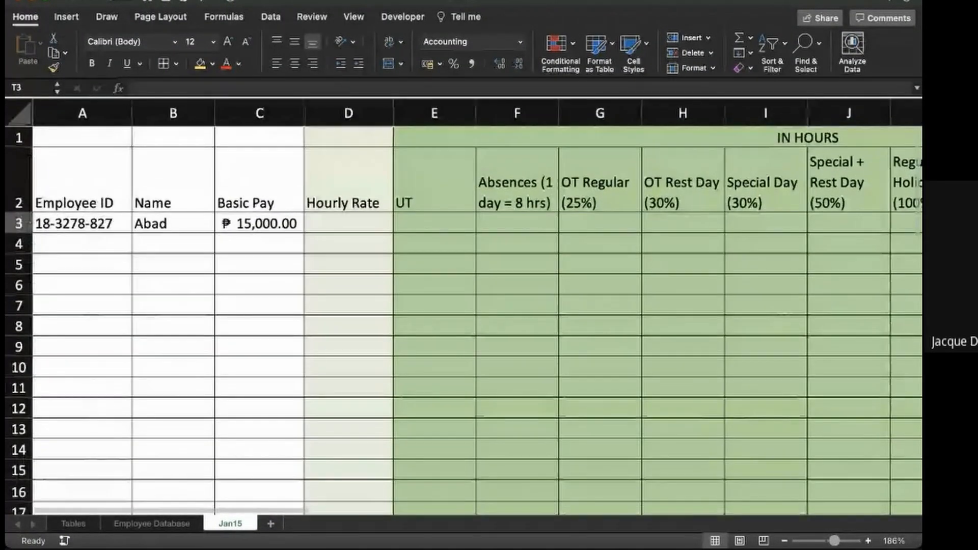
{"action": "left_click", "coordinate": [92, 224]}
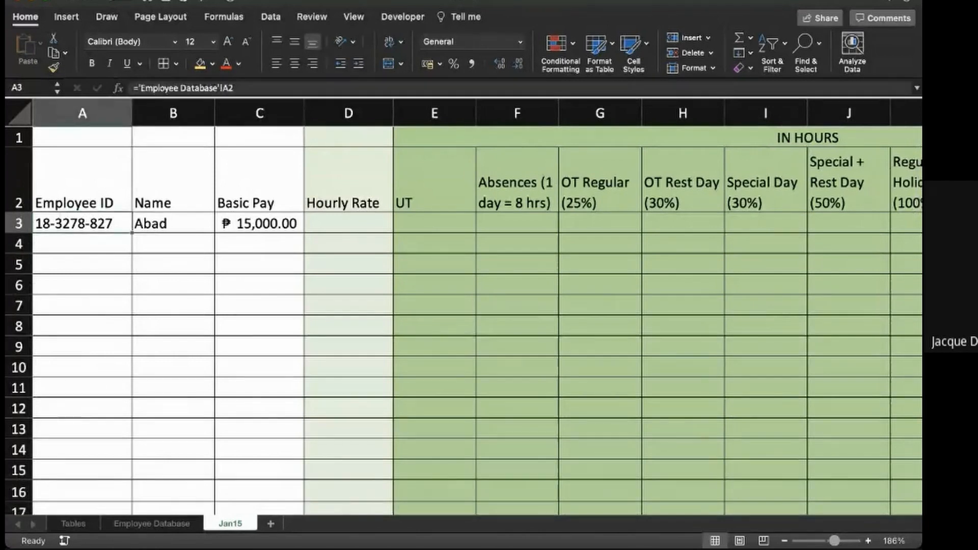
{"action": "left_click", "coordinate": [83, 180]}
{"action": "left_click", "coordinate": [173, 179]}
{"action": "left_click", "coordinate": [83, 179]}
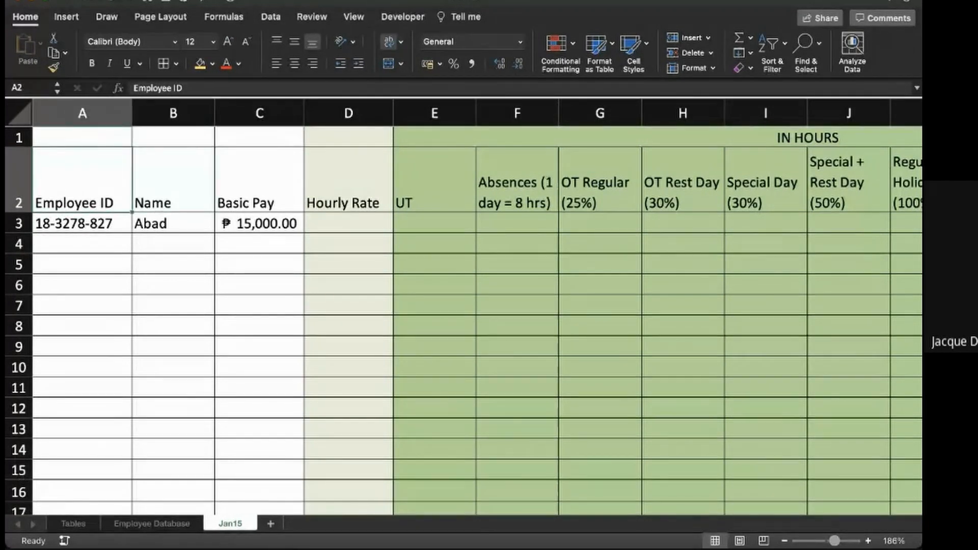
{"action": "key", "text": "Down"}
{"action": "key", "text": "Right"}
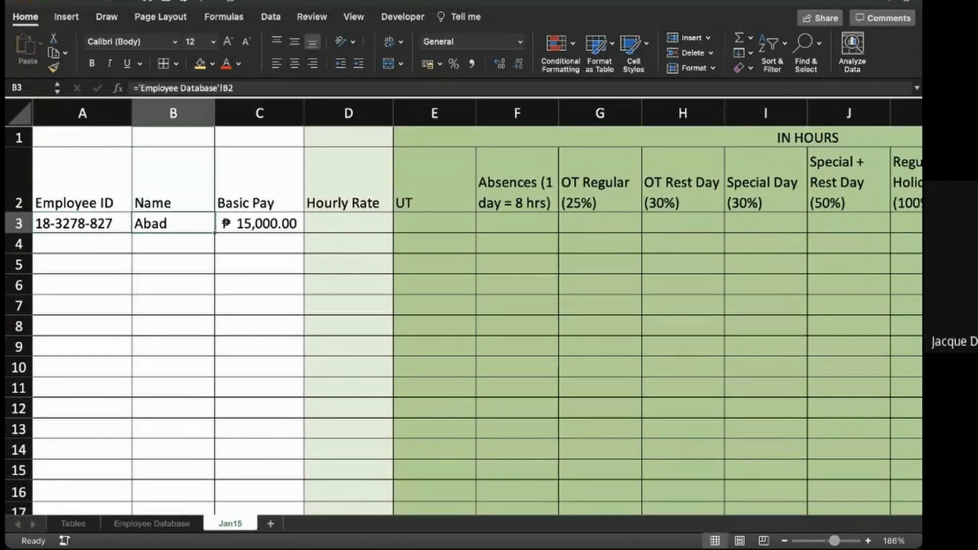
{"action": "key", "text": "Up"}
{"action": "key", "text": "Down"}
{"action": "key", "text": "Right"}
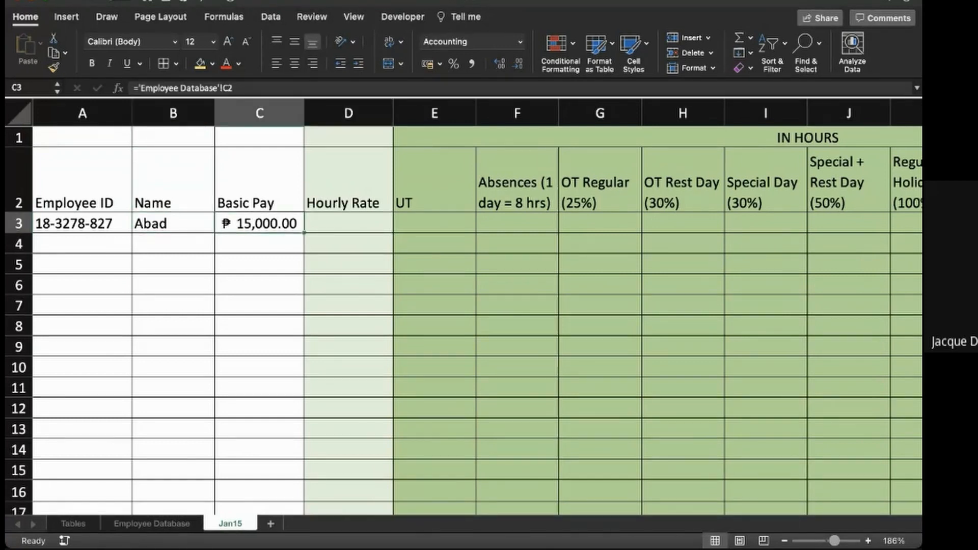
{"action": "key", "text": "Left"}
{"action": "key", "text": "Left"}
{"action": "key", "text": "shift+Right"}
{"action": "key", "text": "shift+Right"}
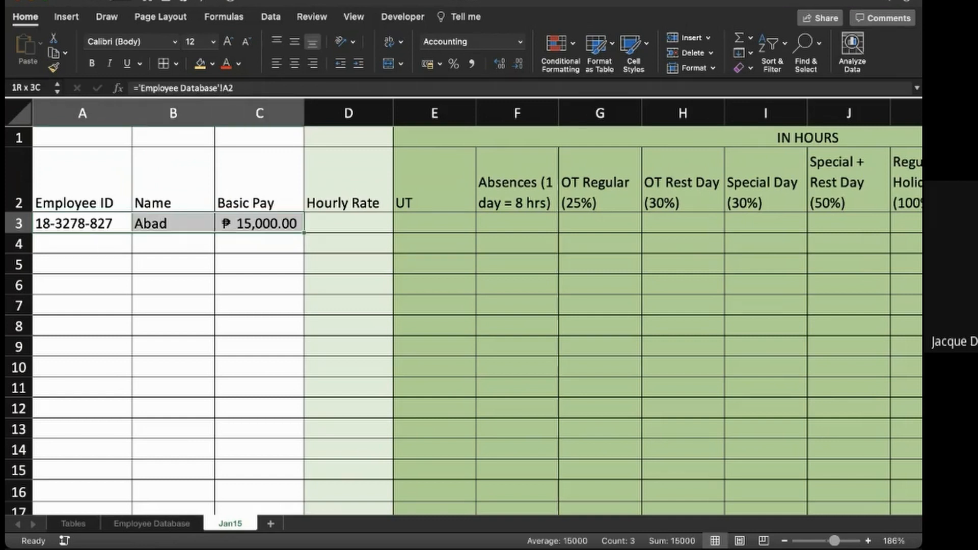
- Enter the text note "(BPx12)/261 /8" in cell D1, above the Hourly Rate header, to document the rate computation
{"action": "key", "text": "Right"}
{"action": "key", "text": "Right"}
{"action": "key", "text": "Right"}
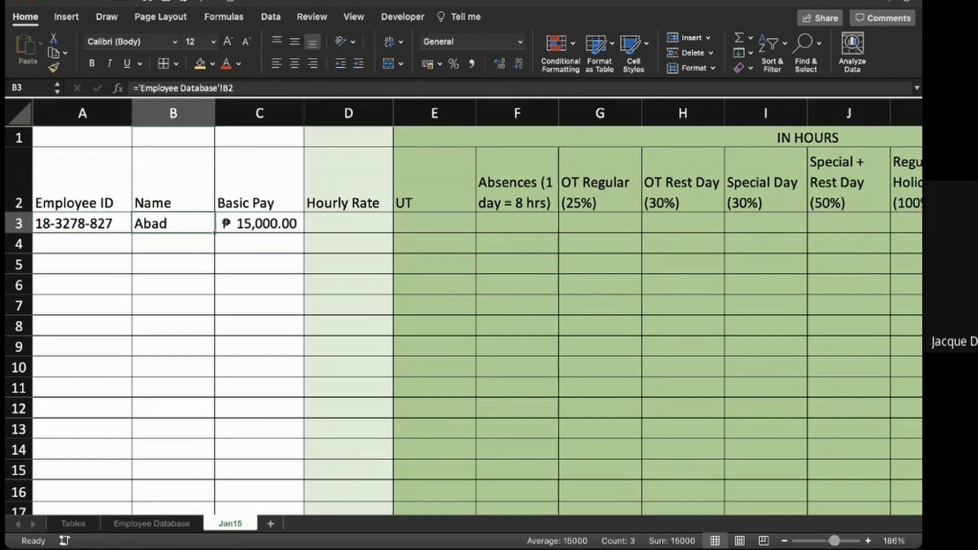
{"action": "key", "text": "Up"}
{"action": "key", "text": "Up"}
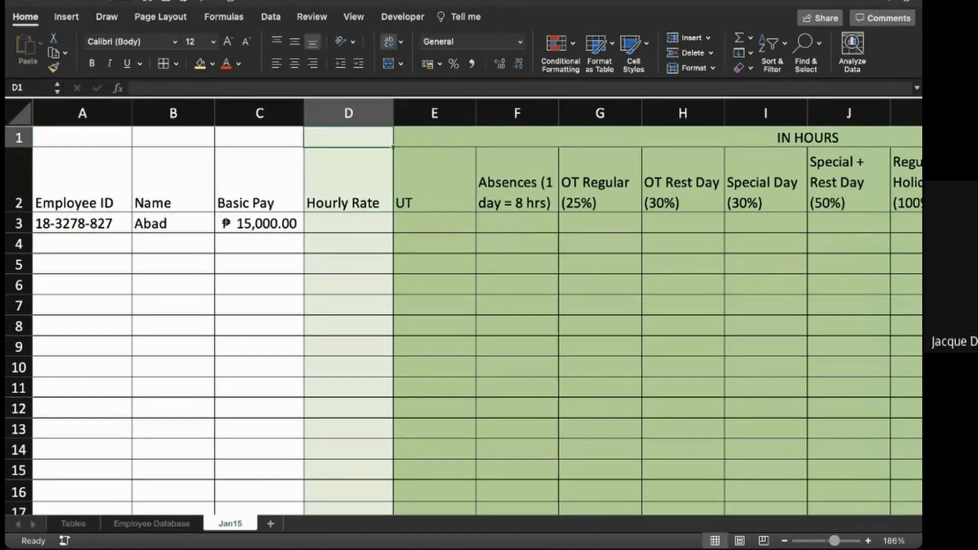
{"action": "type", "text": "="}
{"action": "key", "text": "BackSpace"}
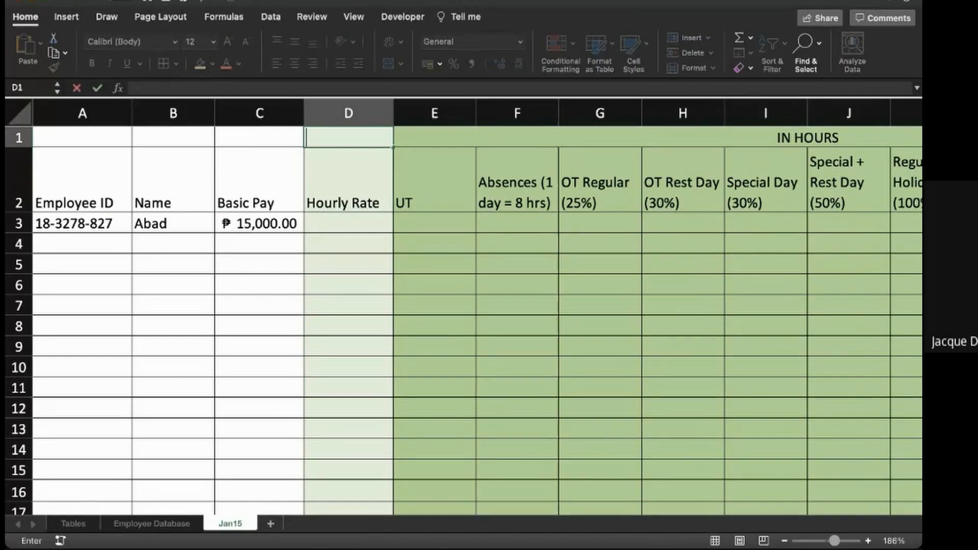
{"action": "type", "text": "("}
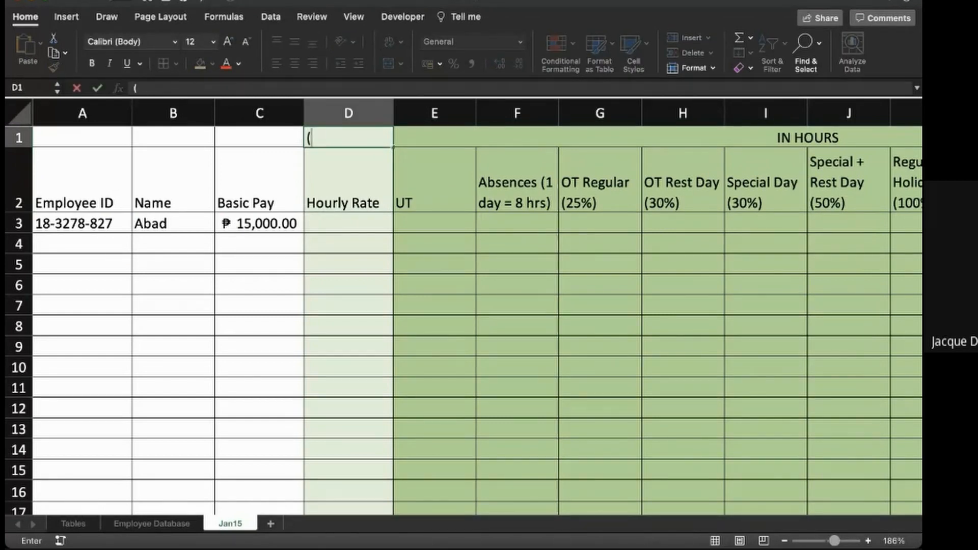
{"action": "type", "text": "BP*12"}
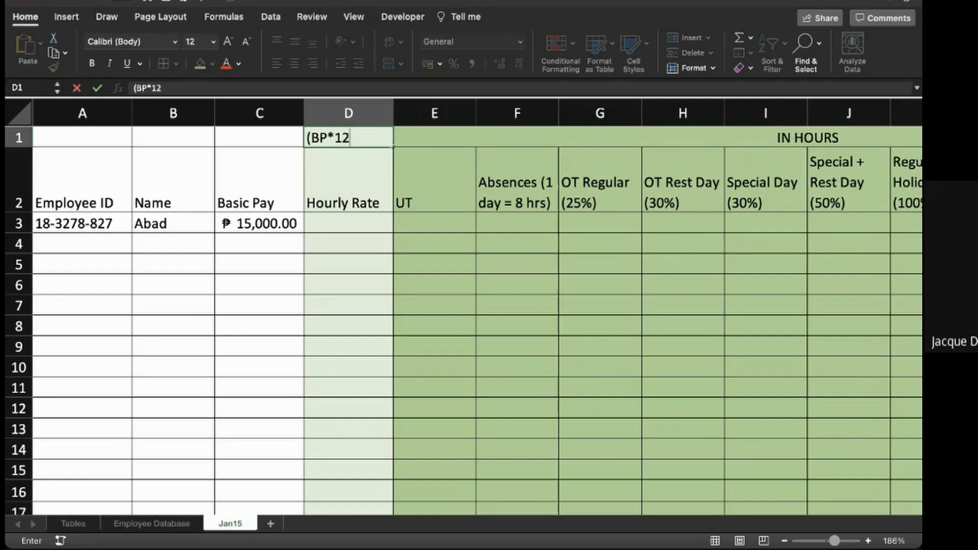
{"action": "key", "text": "BackSpace"}
{"action": "key", "text": "BackSpace"}
{"action": "key", "text": "BackSpace"}
{"action": "type", "text": "x12)/2"}
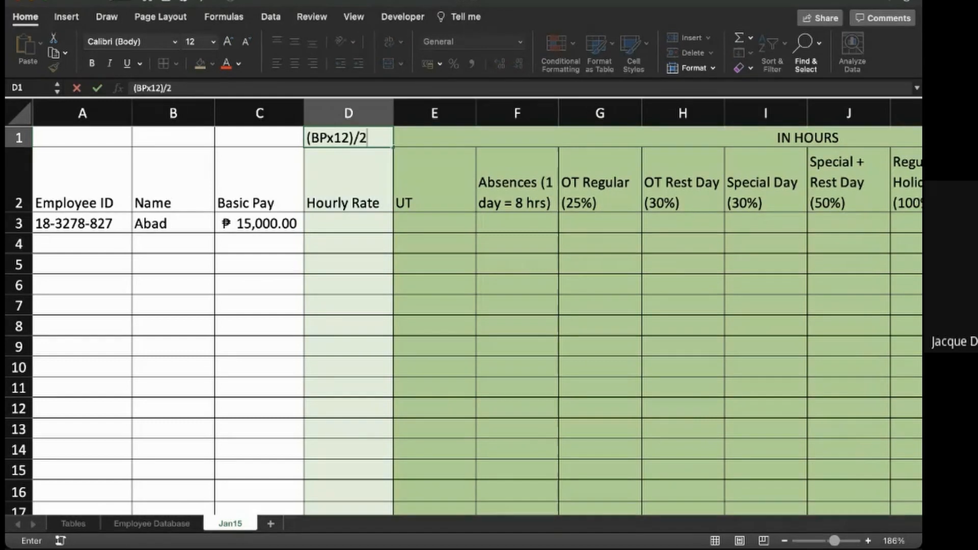
{"action": "type", "text": "61 /"}
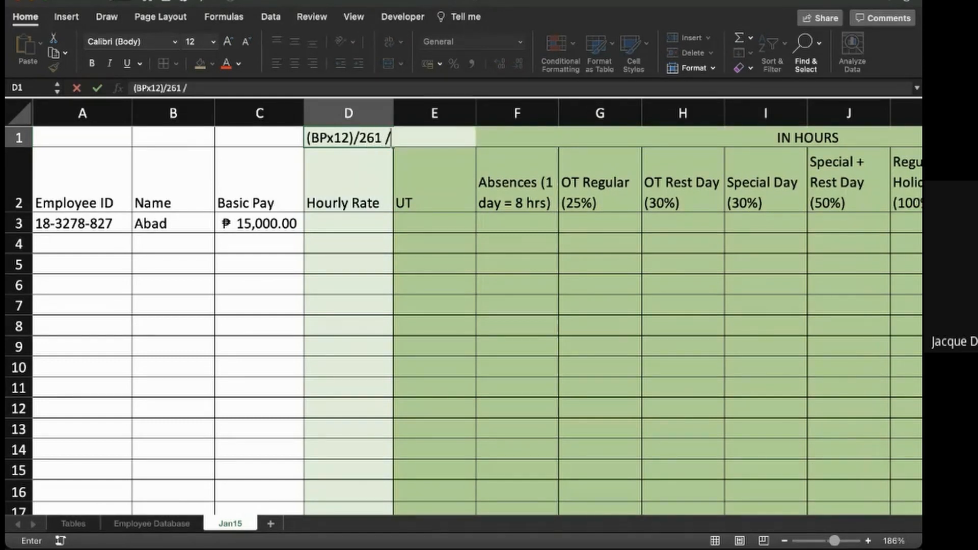
{"action": "type", "text": "8"}
{"action": "key", "text": "Return"}
{"action": "key", "text": "Up"}
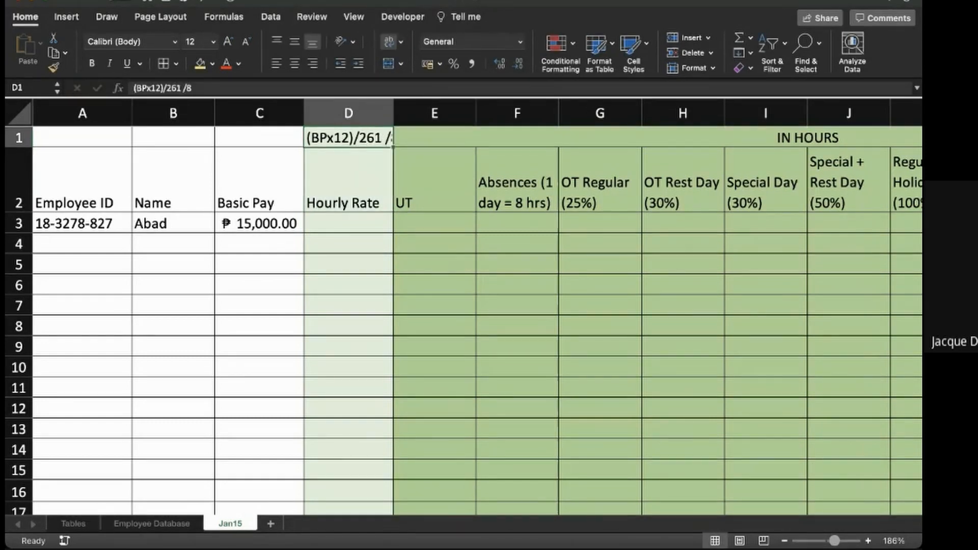
- Inspect the IN HOURS section, checking the UT and Absences columns in row 3
{"action": "key", "text": "Right"}
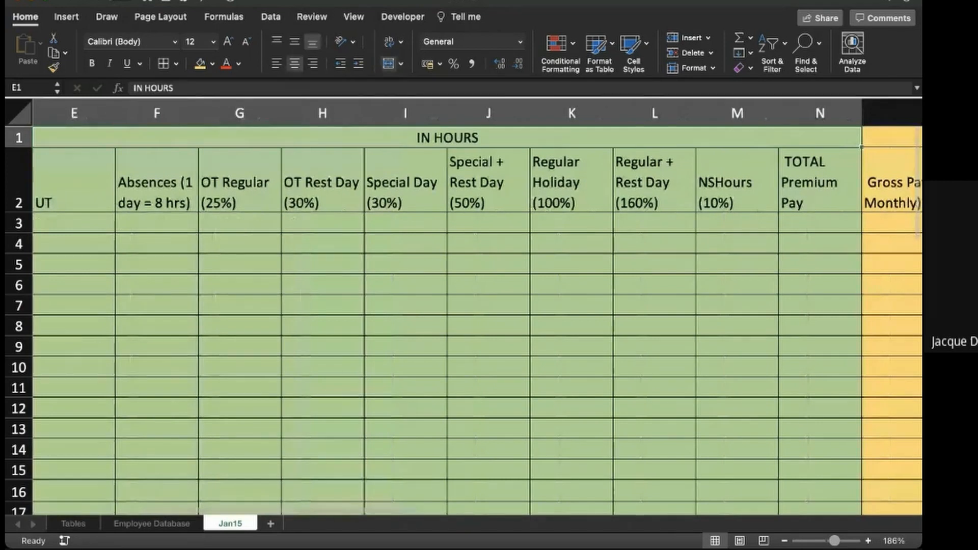
{"action": "key", "text": "Left"}
{"action": "scroll", "coordinate": [720, 108], "scroll_direction": "left", "scroll_amount": 5}
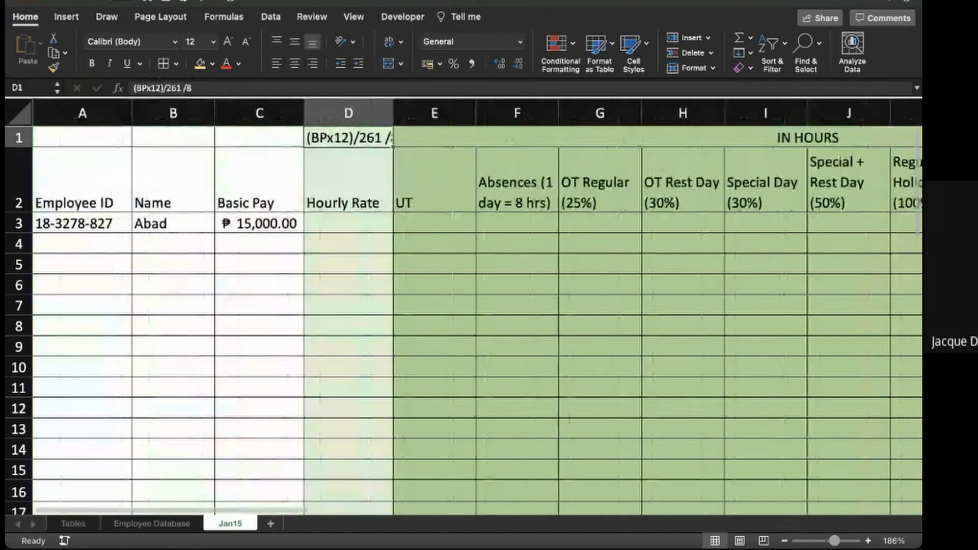
{"action": "left_click", "coordinate": [435, 223]}
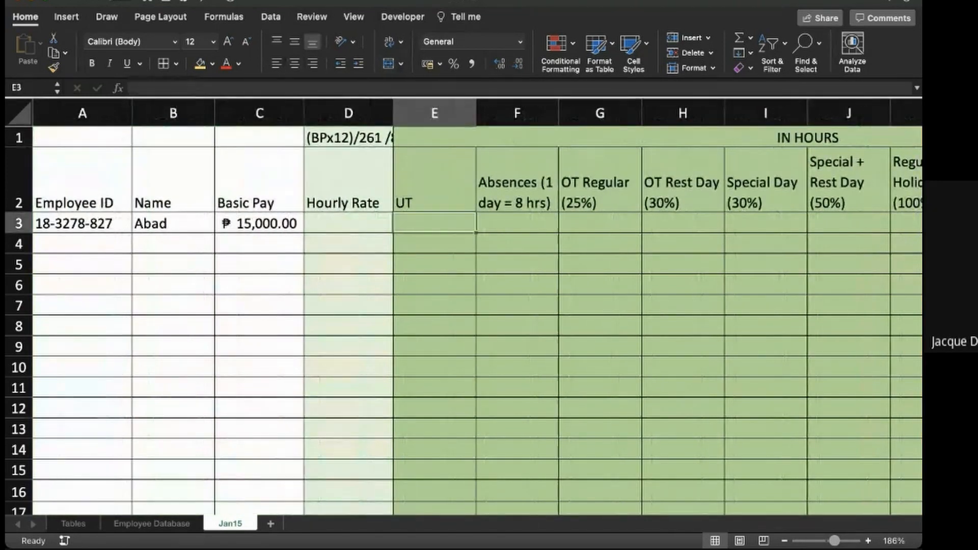
{"action": "left_click", "coordinate": [434, 196]}
{"action": "left_click", "coordinate": [435, 223]}
{"action": "left_click", "coordinate": [517, 223]}
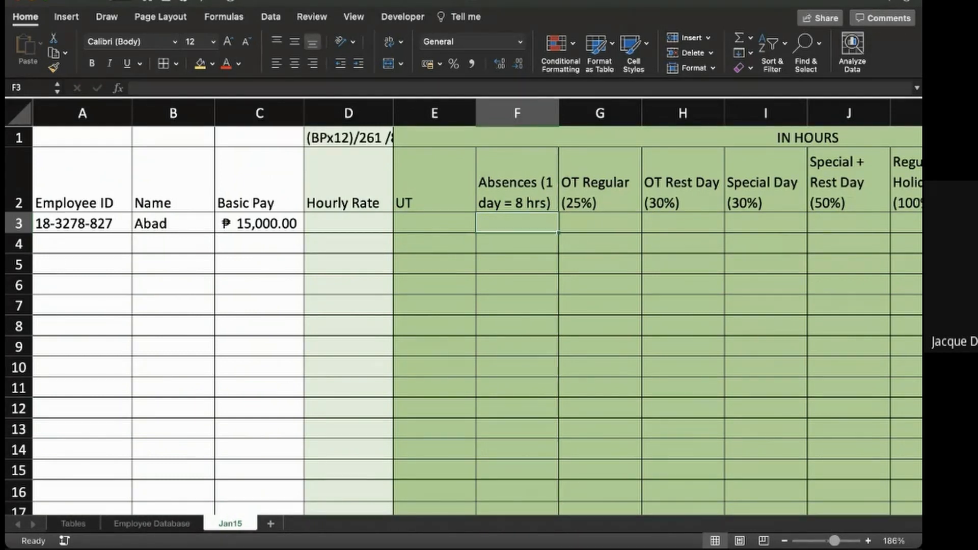
- Try sample absences of 8 and 16 hours in cell F3, clearing the cell after each entry
{"action": "type", "text": "4"}
{"action": "key", "text": "Return"}
{"action": "key", "text": "Up"}
{"action": "key", "text": "BackSpace"}
{"action": "type", "text": "8"}
{"action": "key", "text": "Return"}
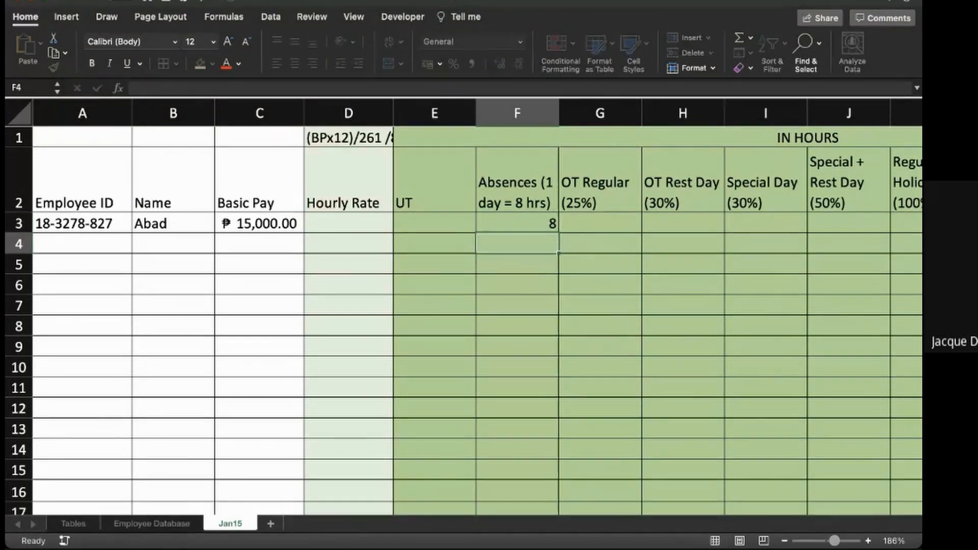
{"action": "key", "text": "Up"}
{"action": "key", "text": "Delete"}
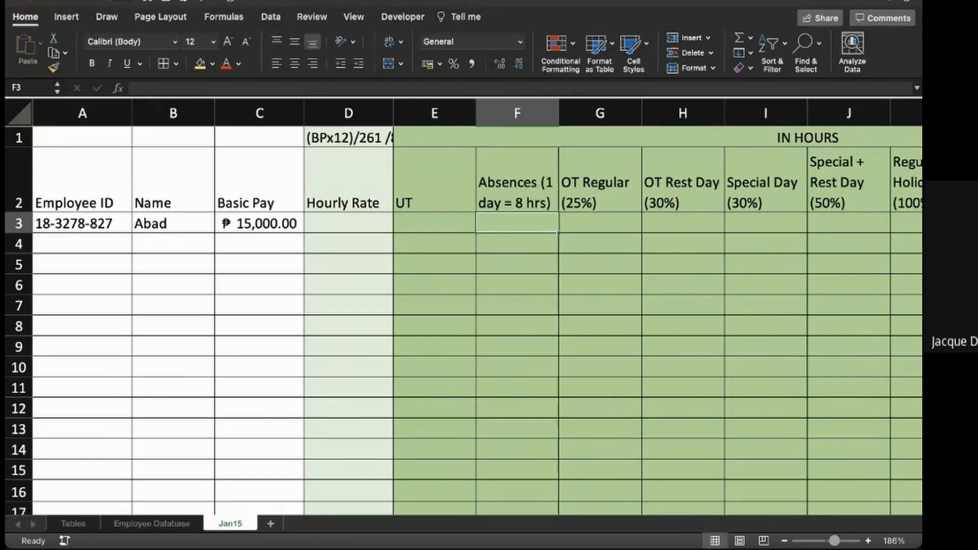
{"action": "type", "text": "16"}
{"action": "key", "text": "Return"}
{"action": "key", "text": "Up"}
{"action": "key", "text": "Delete"}
- Enter the note "HR x 125%" in cell G3 under the OT Regular header
{"action": "key", "text": "Right"}
{"action": "scroll", "coordinate": [477, 307], "scroll_direction": "right", "scroll_amount": 3}
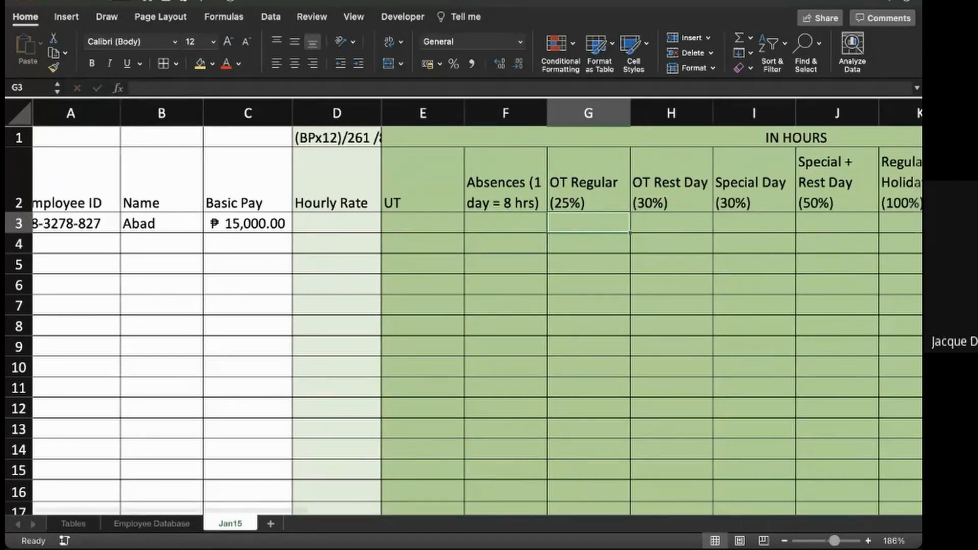
{"action": "scroll", "coordinate": [463, 307], "scroll_direction": "right", "scroll_amount": 2}
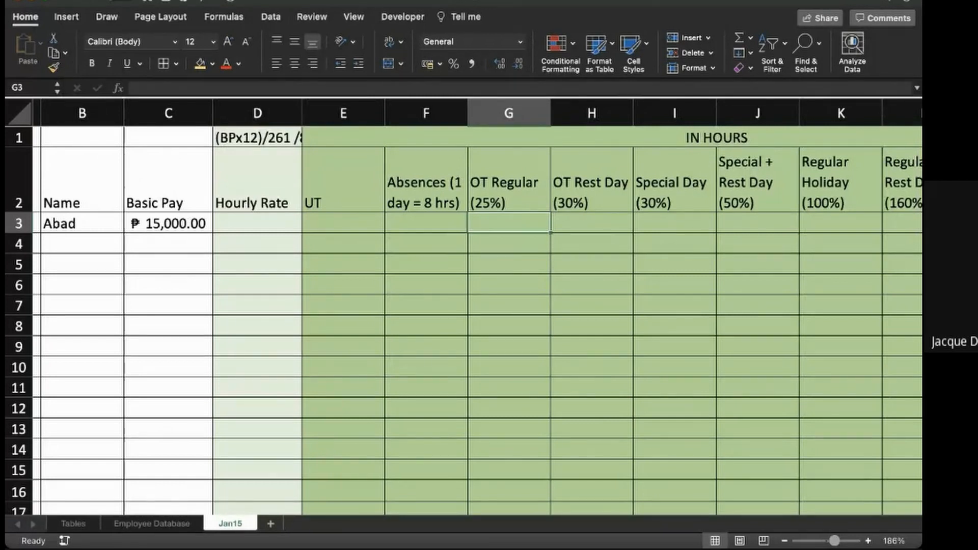
{"action": "type", "text": "HR x"}
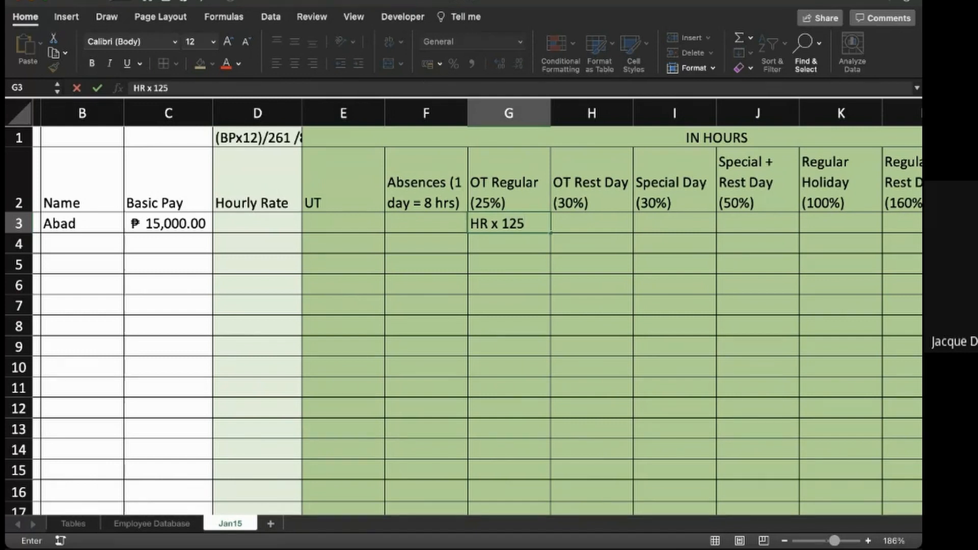
{"action": "type", "text": "125%"}
{"action": "key", "text": "Return"}
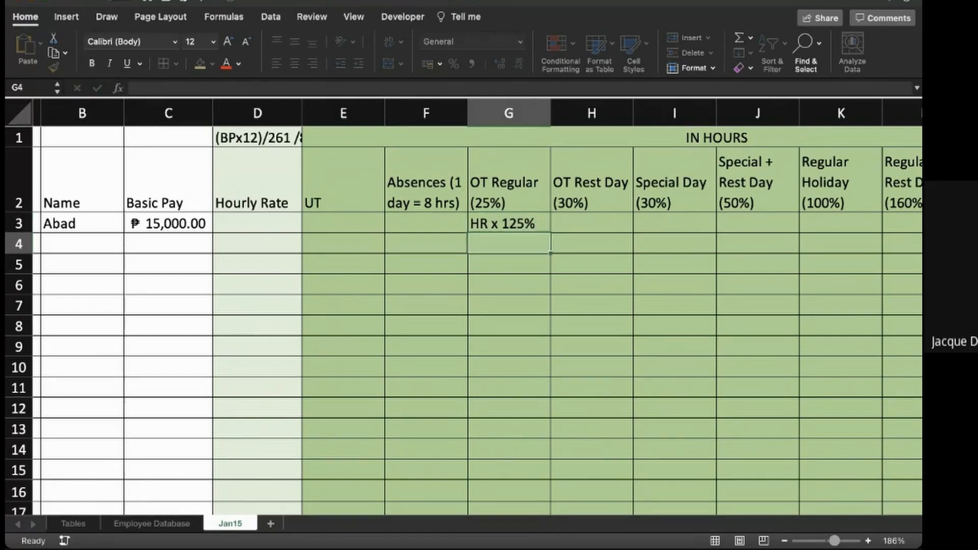
- Enter the note "HR x 130%" in cell H3 under the OT Rest Day header
{"action": "key", "text": "Up"}
{"action": "key", "text": "Right"}
{"action": "type", "text": "HR x"}
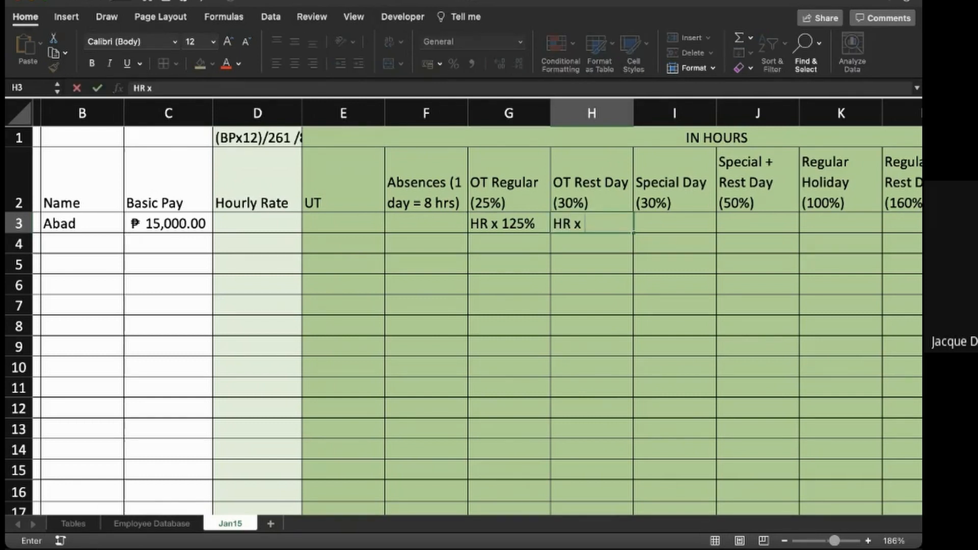
{"action": "type", "text": " 130%"}
{"action": "key", "text": "Return"}
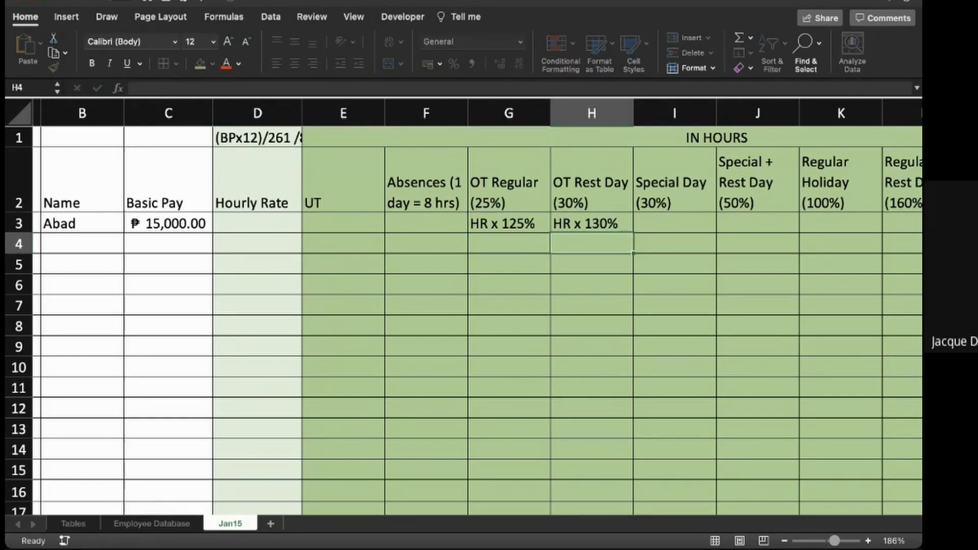
- Enter the note "HR x 130%" in cell I4 of the Special Day column
{"action": "key", "text": "Up"}
{"action": "key", "text": "Right"}
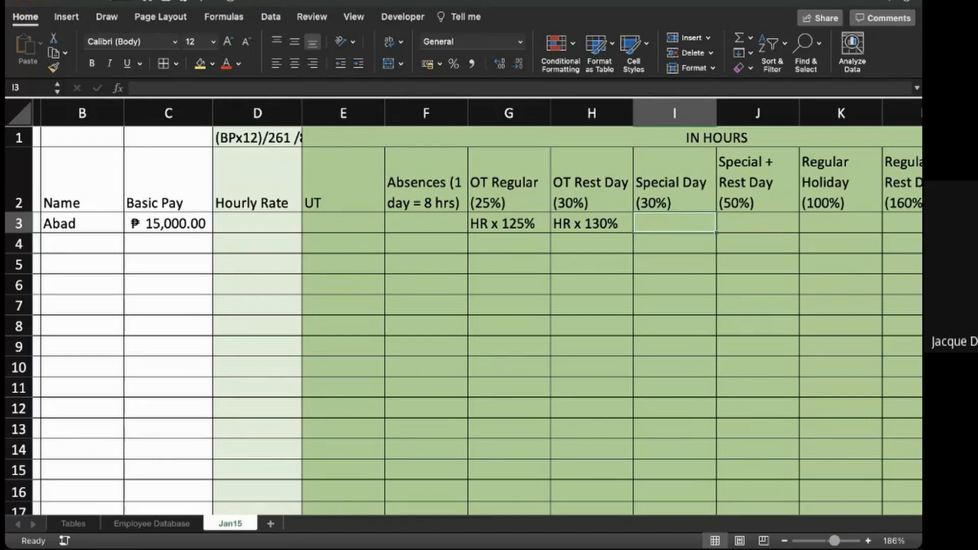
{"action": "type", "text": "hr"}
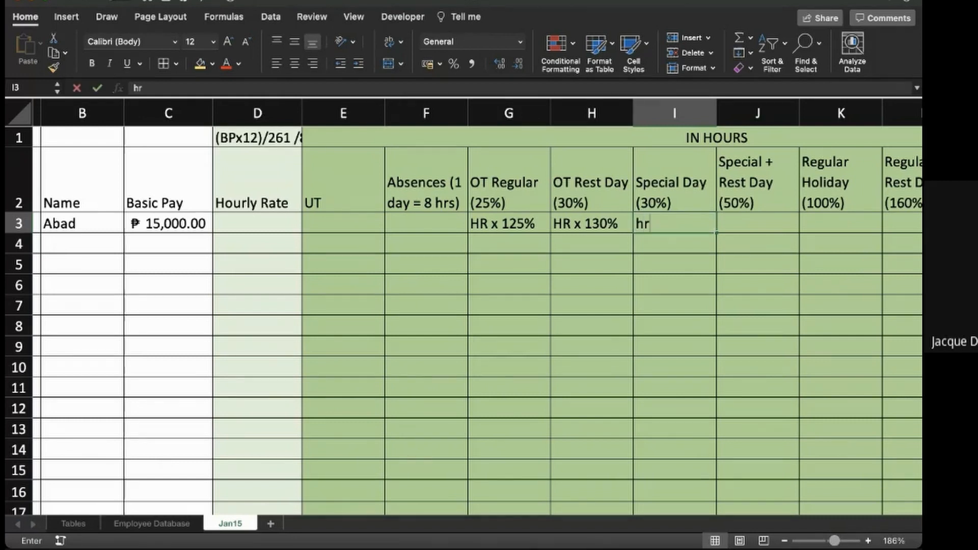
{"action": "key", "text": "Escape"}
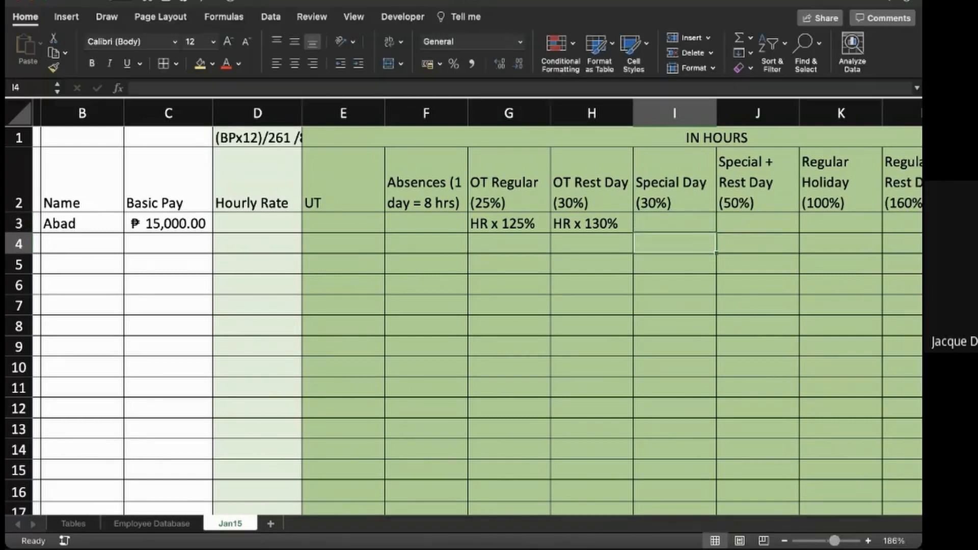
{"action": "type", "text": "H"}
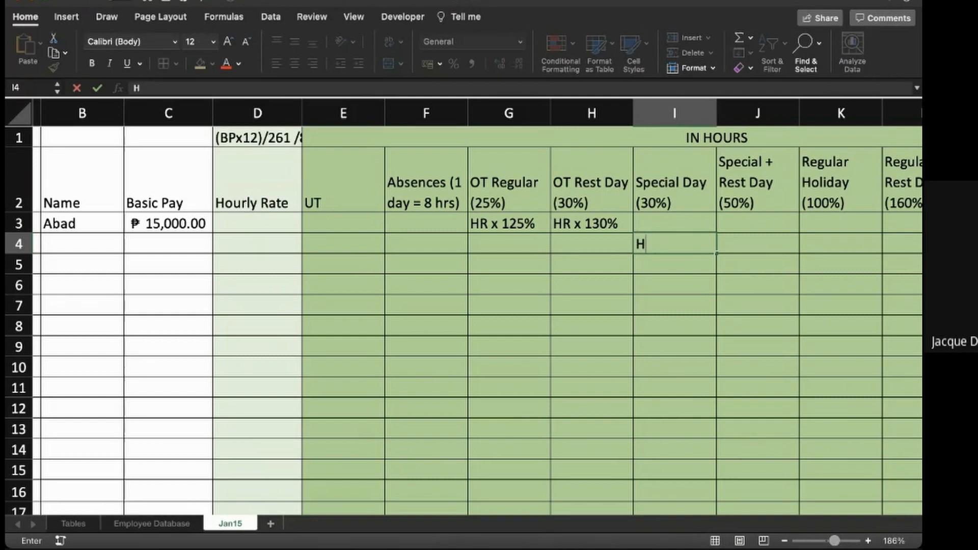
{"action": "type", "text": "R x 130"}
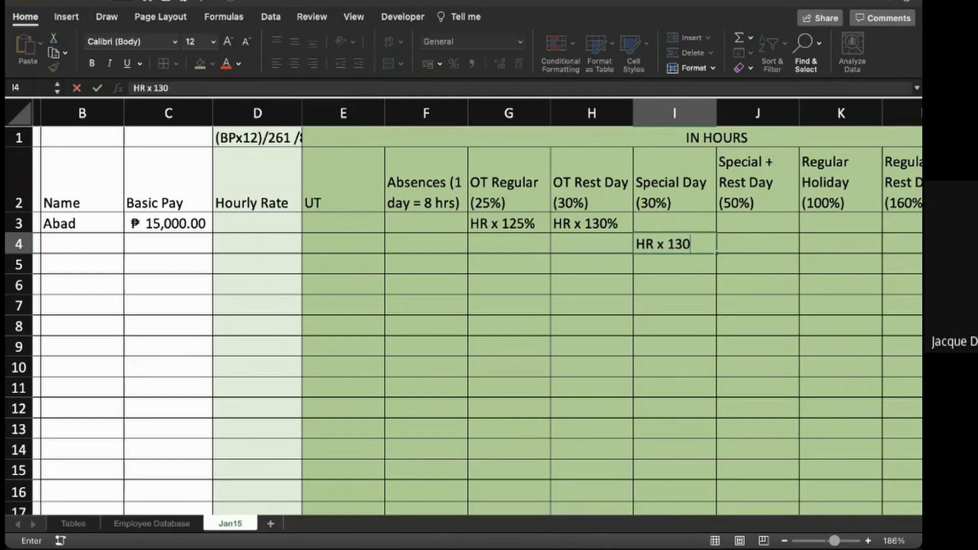
{"action": "type", "text": "%"}
{"action": "key", "text": "Return"}
{"action": "key", "text": "Up"}
{"action": "key", "text": "Up"}
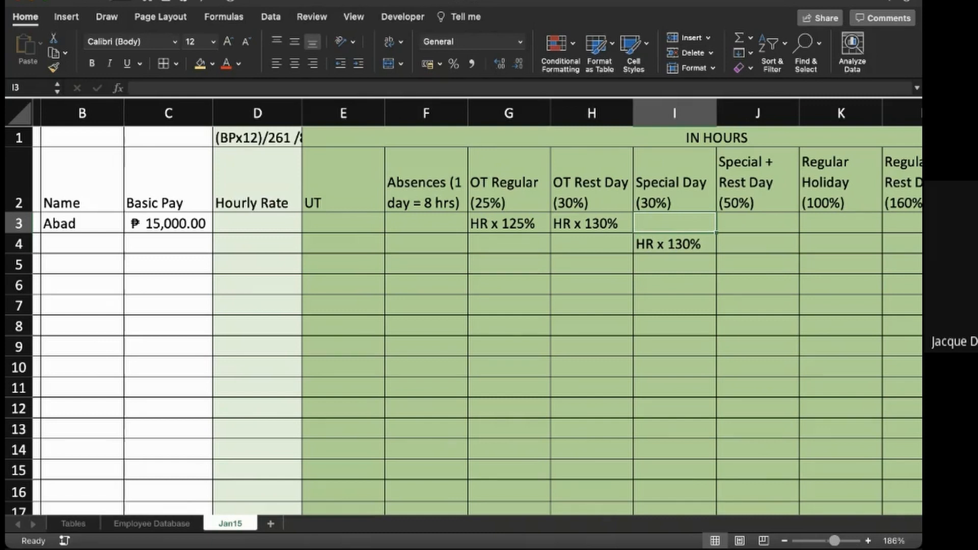
{"action": "type", "text": "8"}
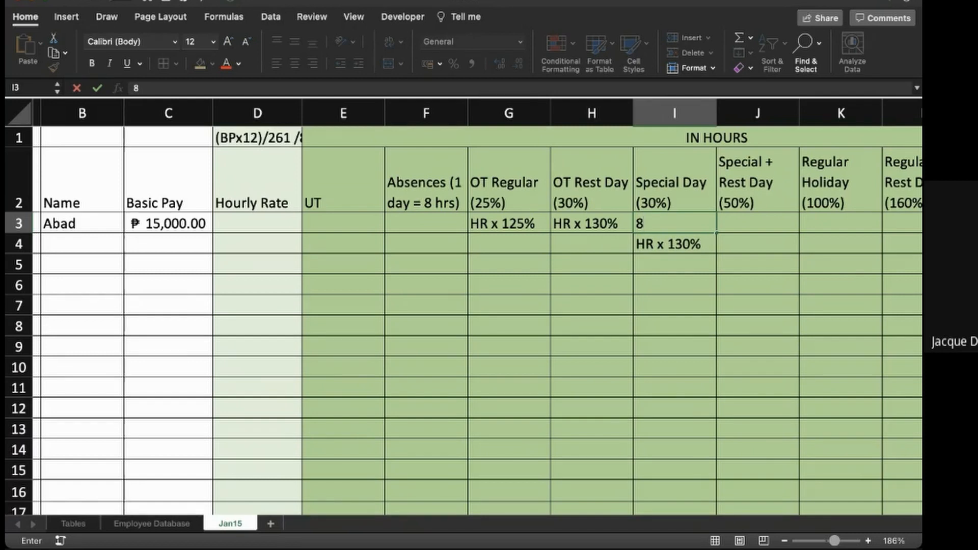
{"action": "key", "text": "BackSpace"}
- Extend the merged heading in cell E1 to read "IN HOURS (1 day=8hrs)"
{"action": "left_click", "coordinate": [591, 137]}
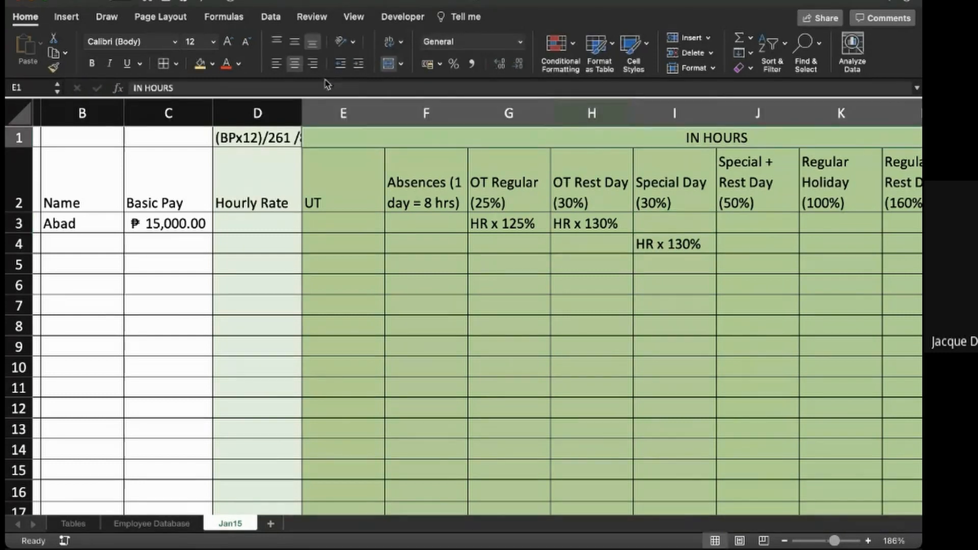
{"action": "left_click", "coordinate": [312, 88]}
{"action": "type", "text": "("}
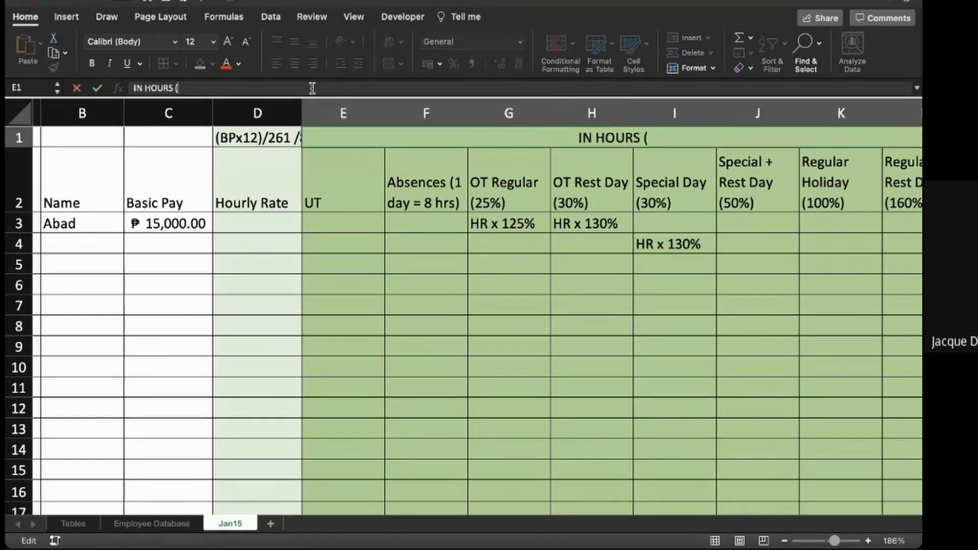
{"action": "type", "text": "1 day"}
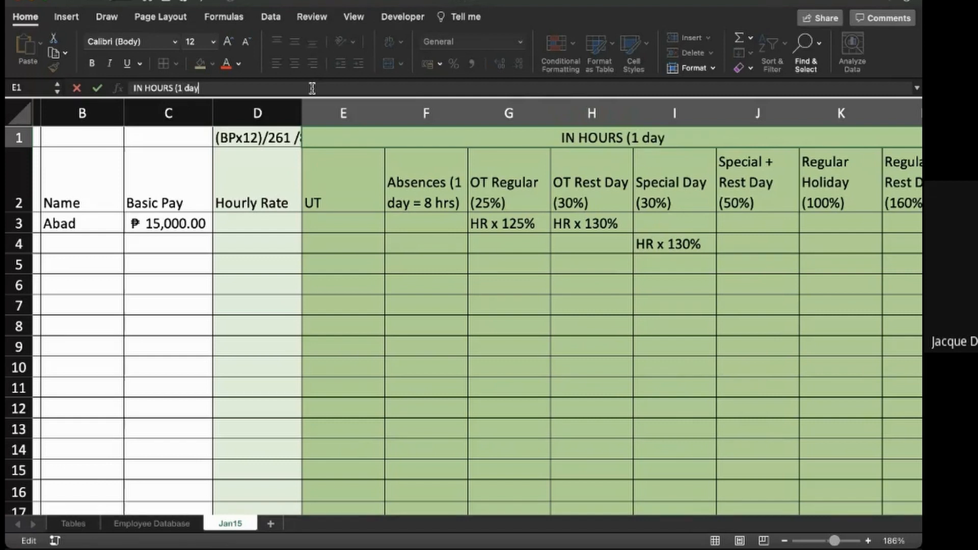
{"action": "type", "text": "=8hrs)"}
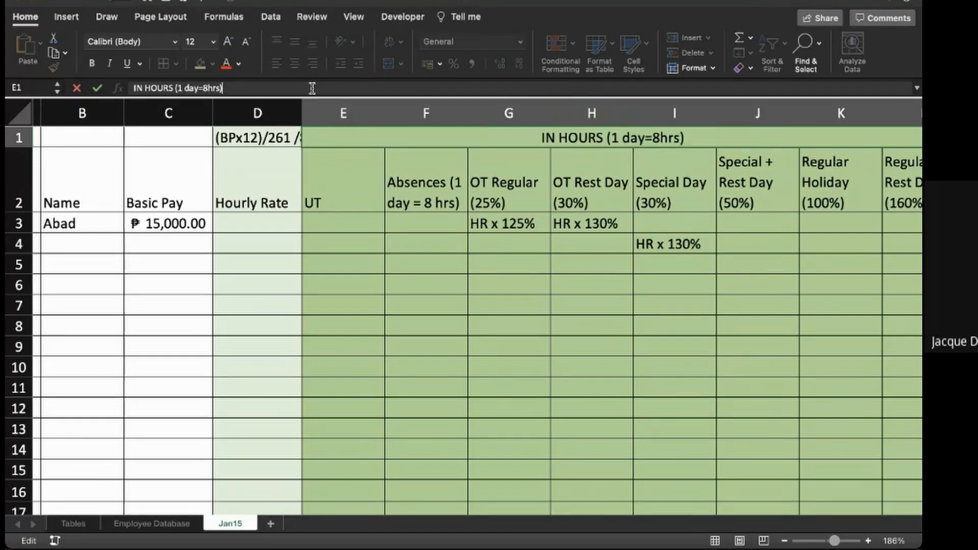
{"action": "key", "text": "Return"}
- Change the Special Day note in cell I4 to "HR x 30%"
{"action": "key", "text": "Right"}
{"action": "key", "text": "Right"}
{"action": "key", "text": "Right"}
{"action": "key", "text": "Right"}
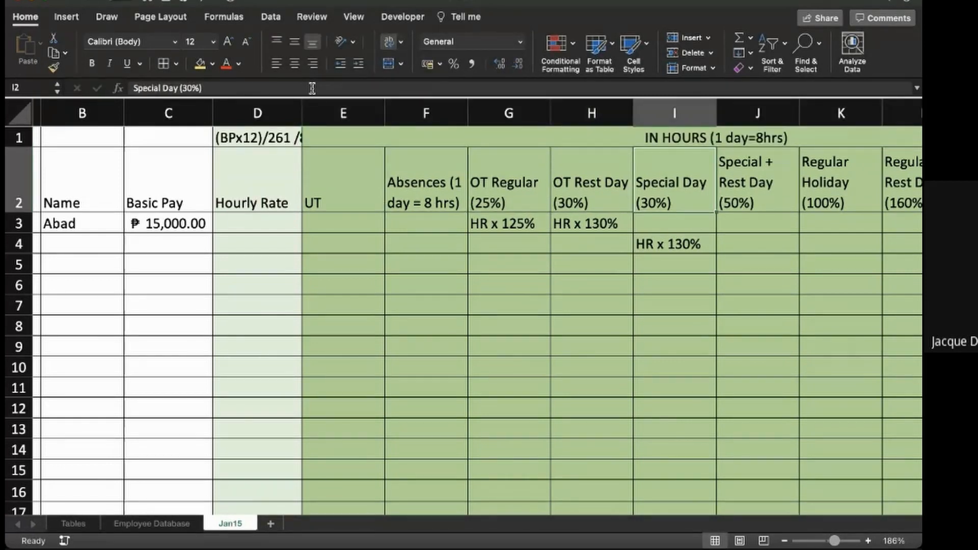
{"action": "key", "text": "Down"}
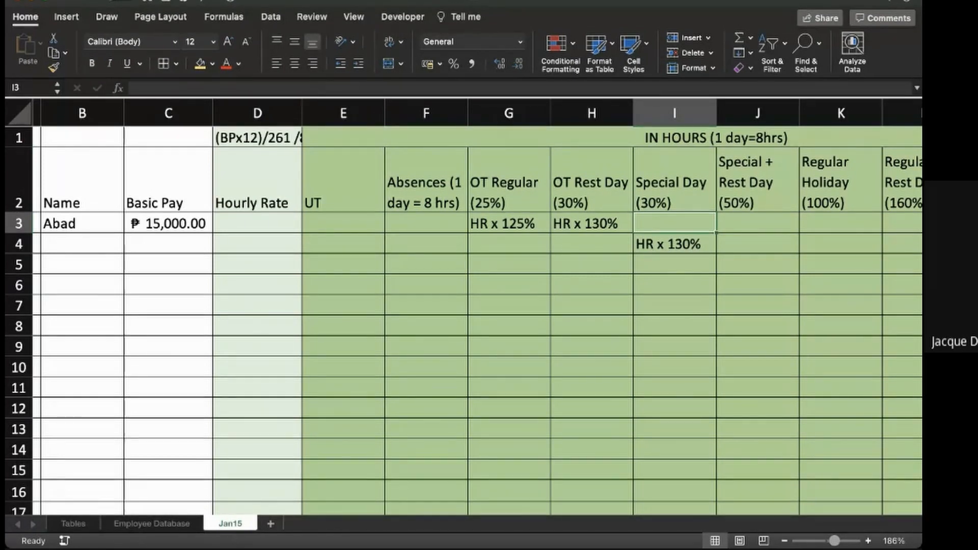
{"action": "scroll", "coordinate": [477, 307], "scroll_direction": "right", "scroll_amount": 2}
{"action": "scroll", "coordinate": [477, 307], "scroll_direction": "right", "scroll_amount": 2}
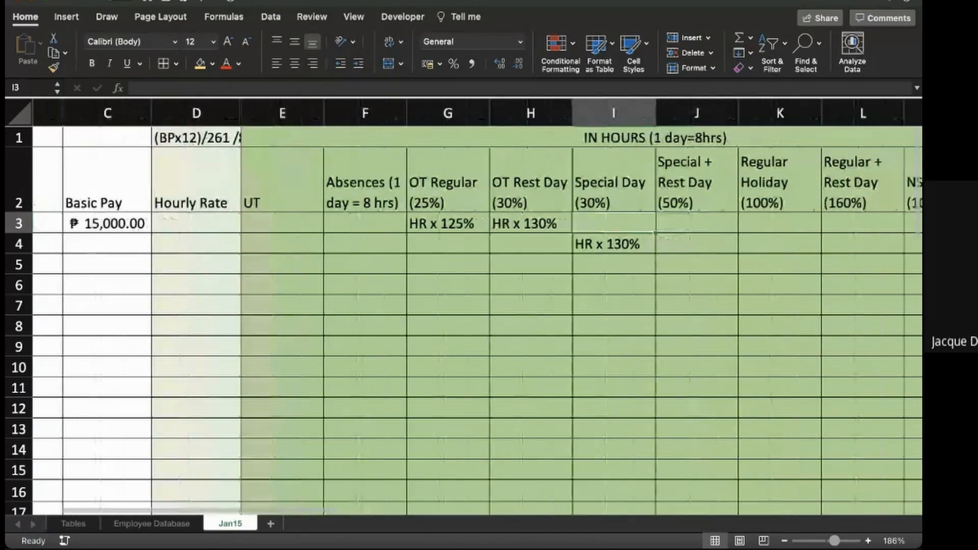
{"action": "left_click", "coordinate": [603, 243]}
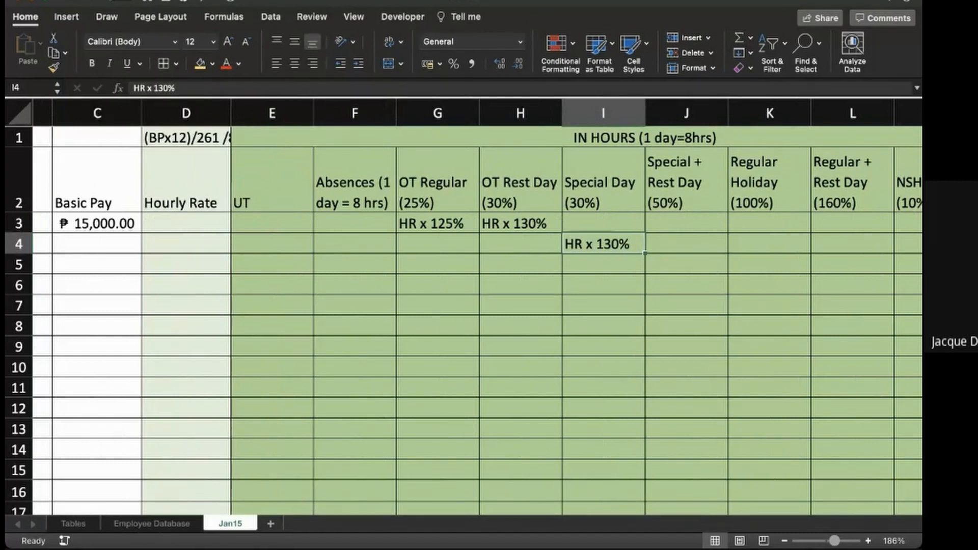
{"action": "left_click", "coordinate": [161, 87]}
{"action": "key", "text": "BackSpace"}
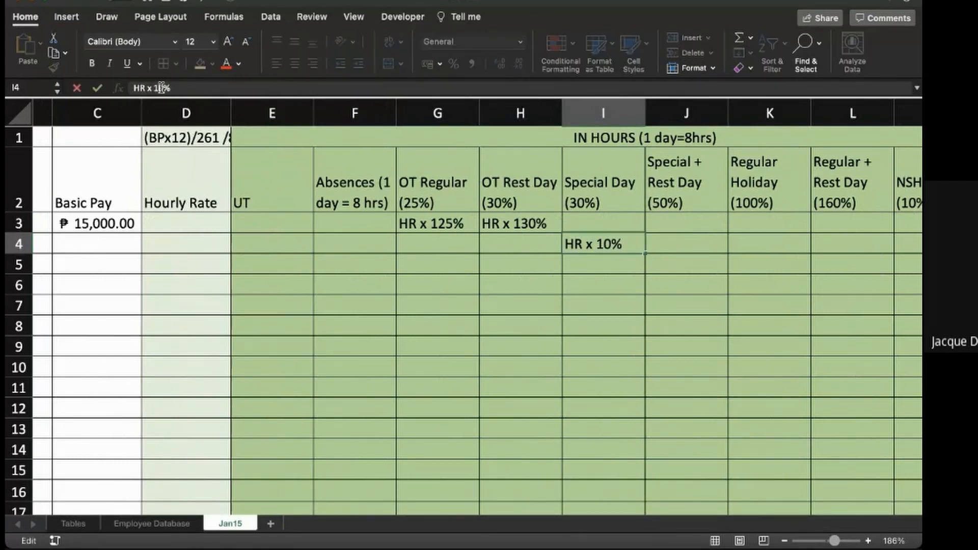
{"action": "key", "text": "BackSpace"}
{"action": "type", "text": "3"}
{"action": "key", "text": "Return"}
- Enter the note "HR x 50%" in cell J4 of the Special + Rest Day column
{"action": "key", "text": "Up"}
{"action": "key", "text": "Up"}
{"action": "key", "text": "Right"}
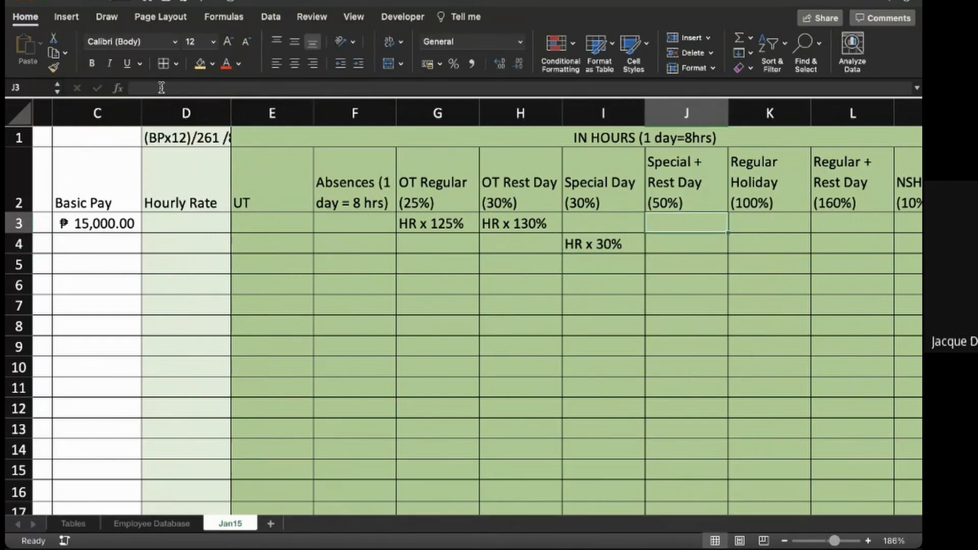
{"action": "key", "text": "Down"}
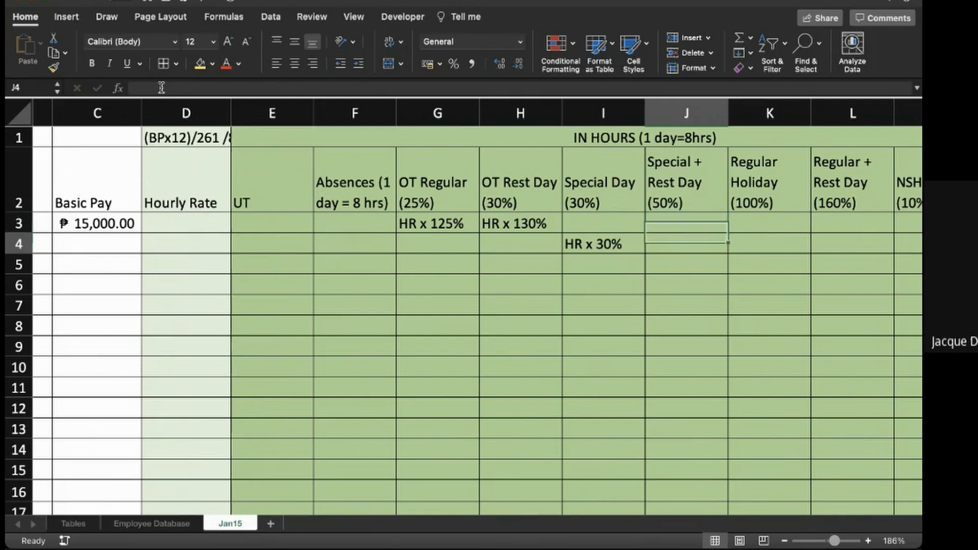
{"action": "type", "text": "HR"}
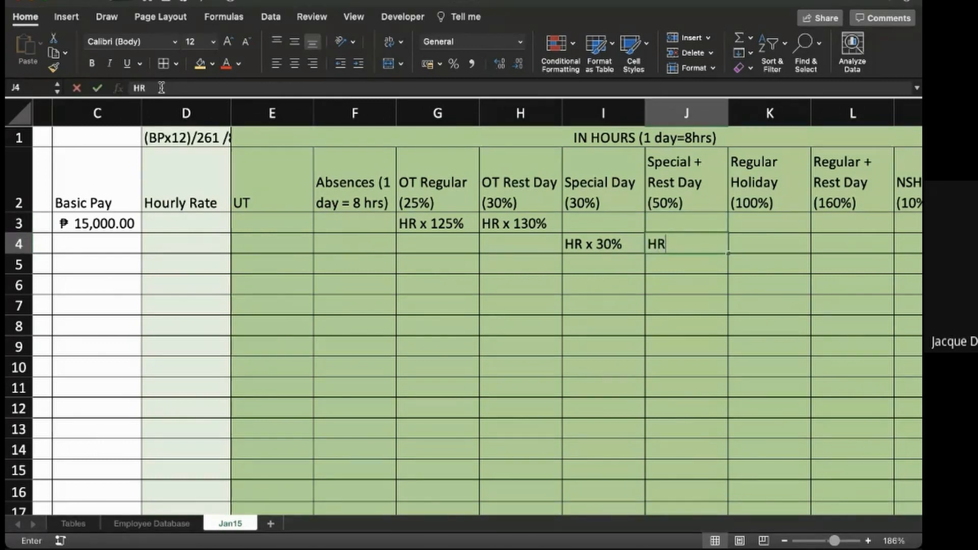
{"action": "type", "text": " x 50%"}
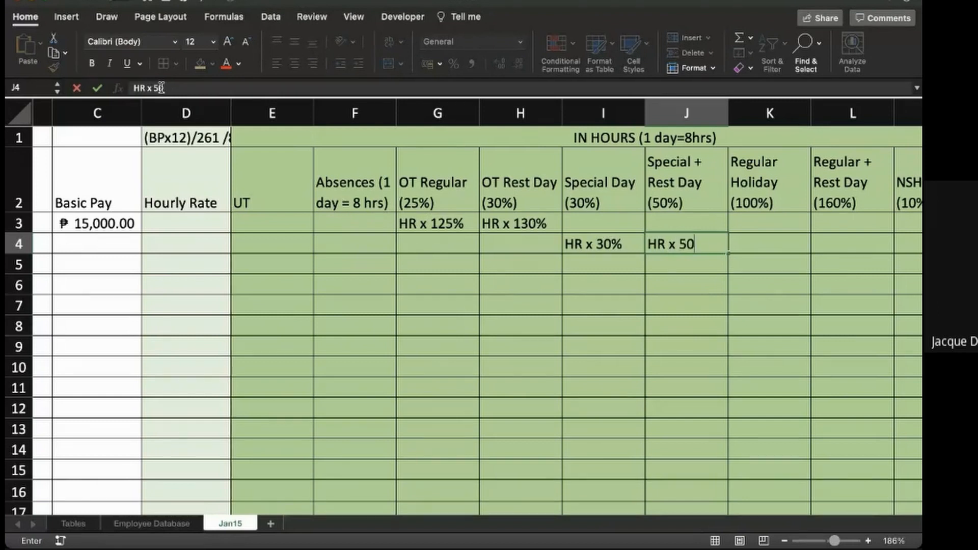
{"action": "key", "text": "Return"}
- Enter the note "HR x 100%" in cell K4 of the Regular Holiday column
{"action": "key", "text": "Up"}
{"action": "key", "text": "Up"}
{"action": "key", "text": "Right"}
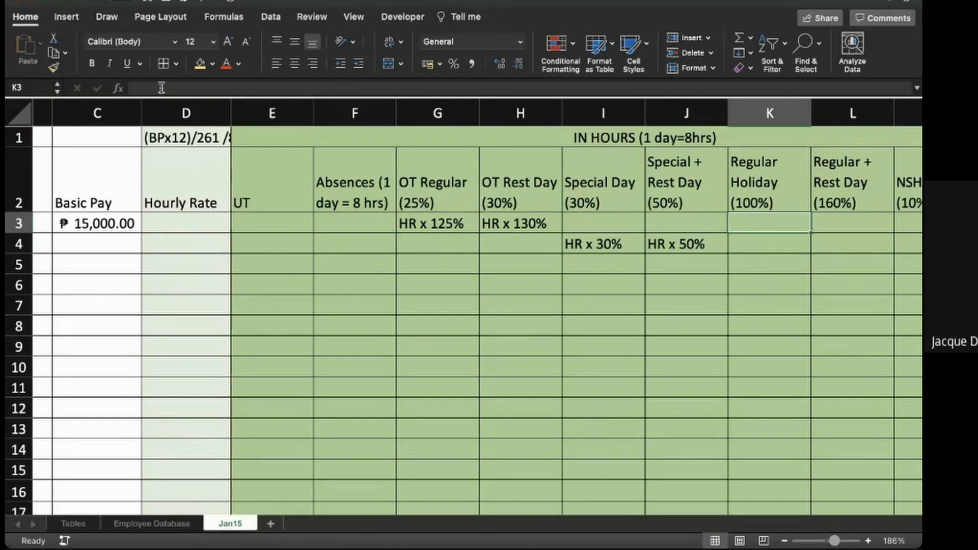
{"action": "key", "text": "Down"}
{"action": "type", "text": "HR x "}
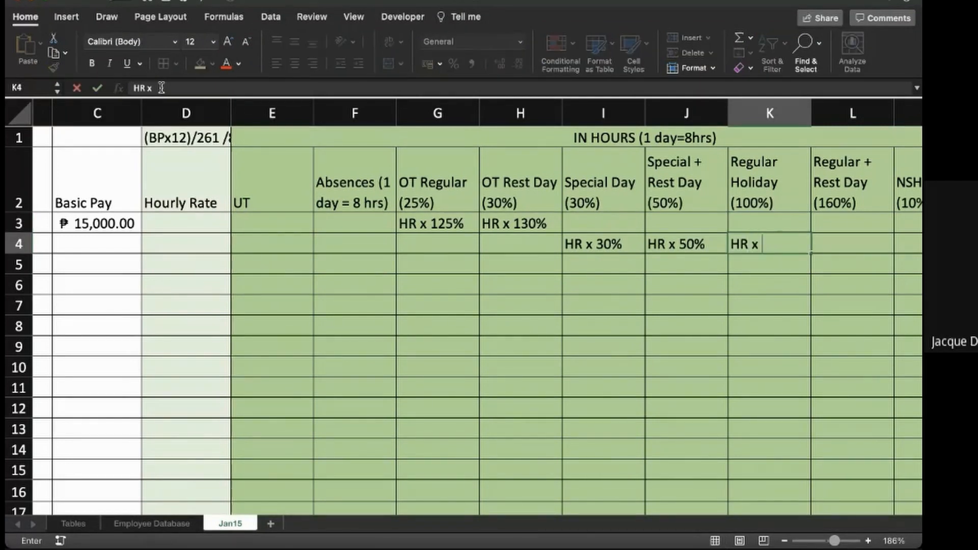
{"action": "type", "text": "100%"}
{"action": "key", "text": "Tab"}
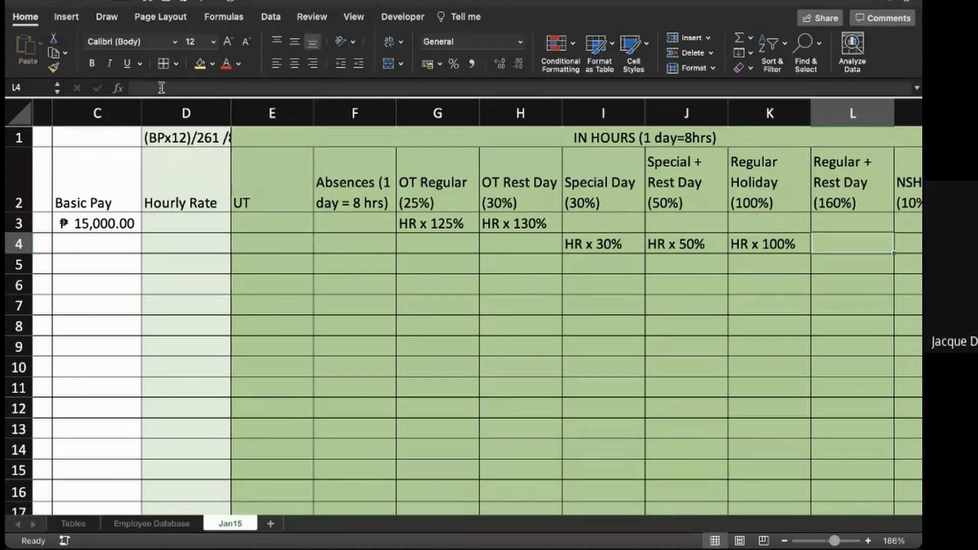
- Enter the note "HR x 160%" in cell L4 of the Regular + Rest Day column
{"action": "type", "text": "60"}
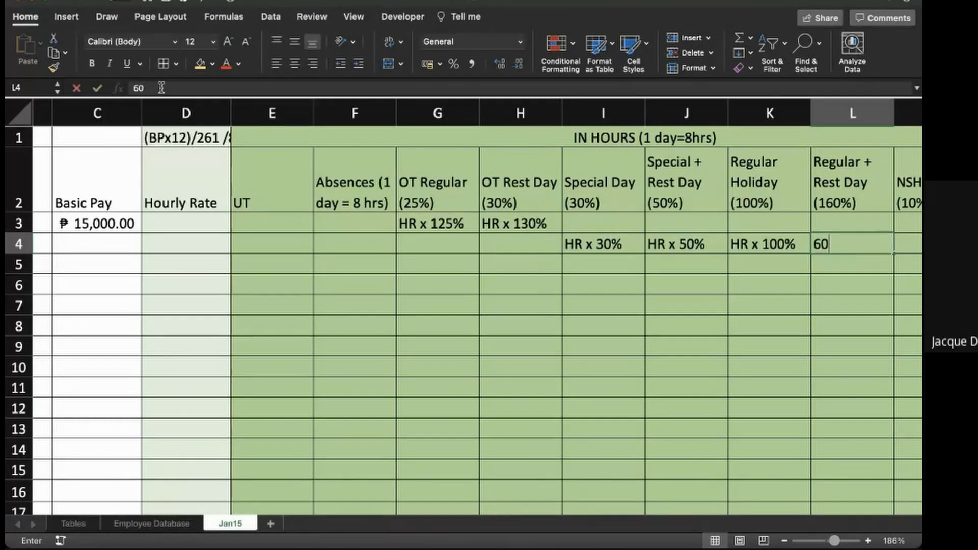
{"action": "key", "text": "BackSpace"}
{"action": "key", "text": "BackSpace"}
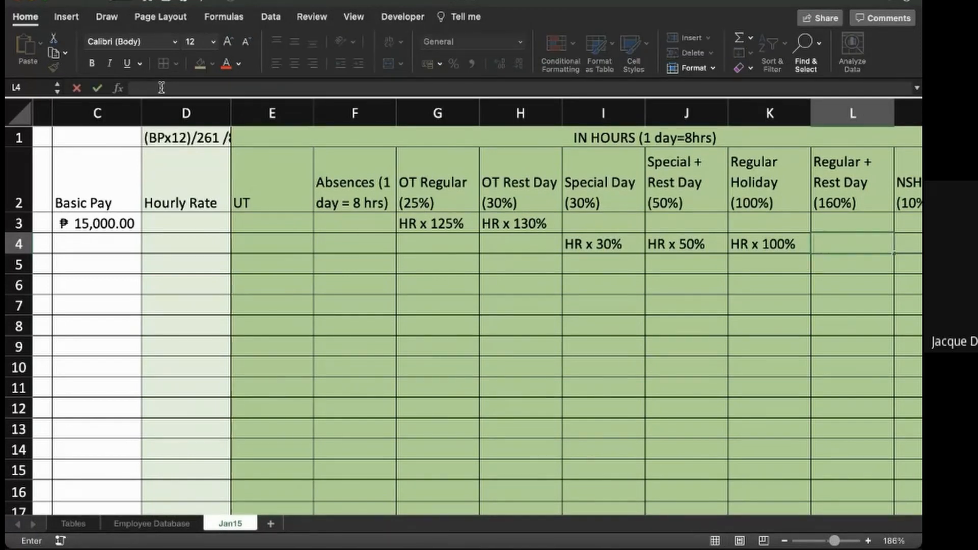
{"action": "type", "text": "HR x 160%"}
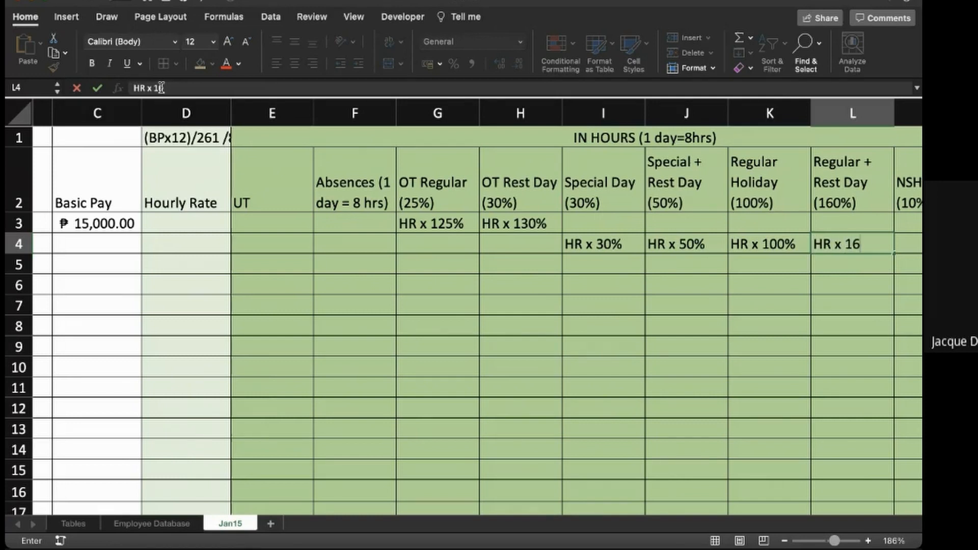
{"action": "key", "text": "Return"}
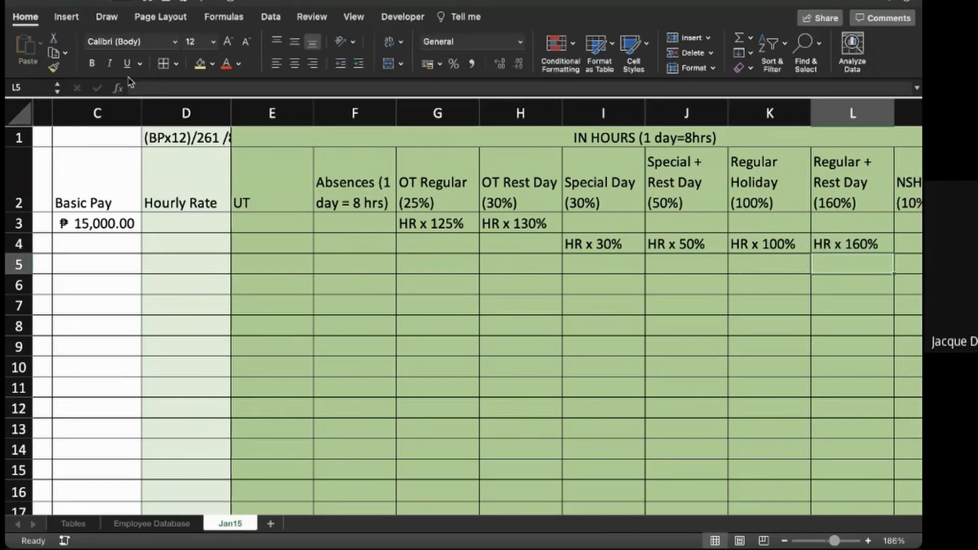
{"action": "scroll", "coordinate": [477, 320], "scroll_direction": "right", "scroll_amount": 3}
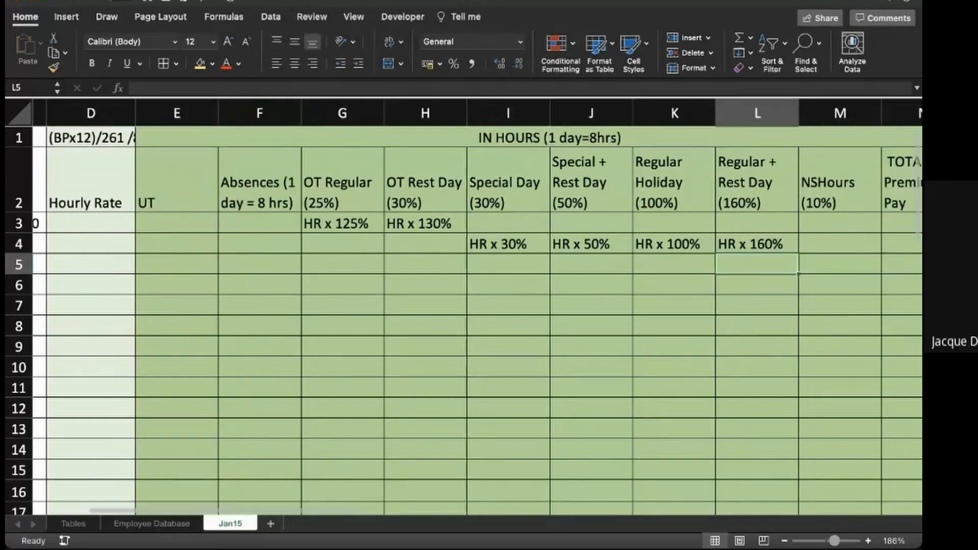
- Enter the note "HR x 10%" in cell M4 of the NSHours column
{"action": "key", "text": "Right"}
{"action": "key", "text": "Up"}
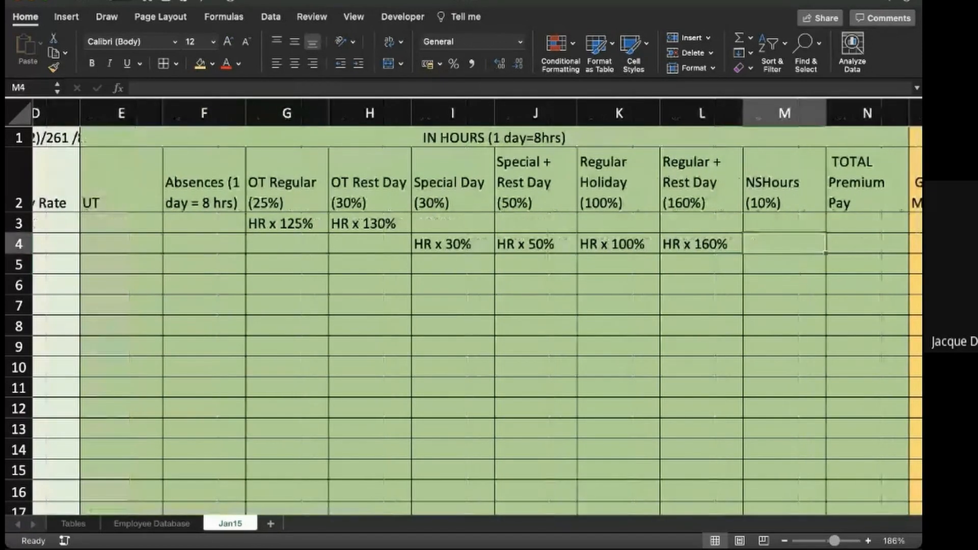
{"action": "type", "text": "HR x"}
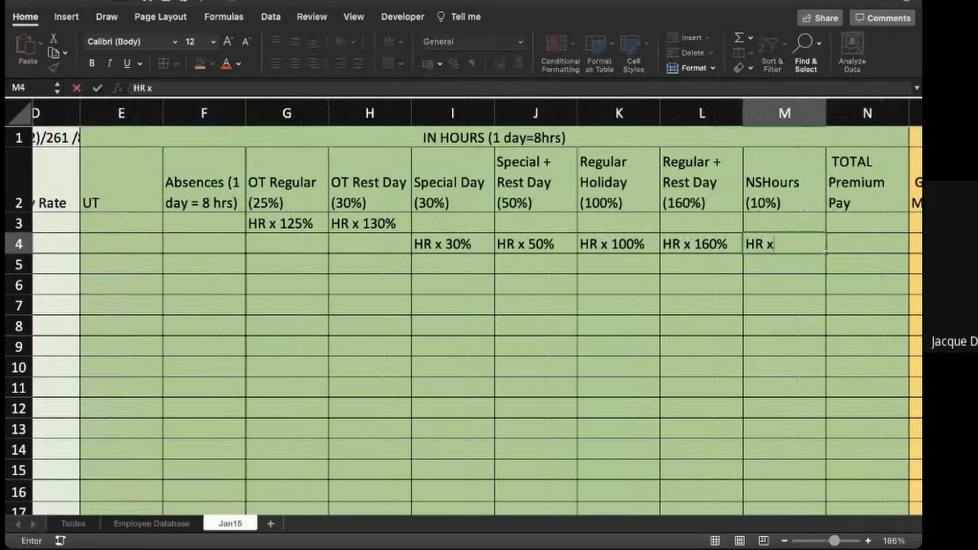
{"action": "type", "text": " 10%"}
{"action": "key", "text": "Return"}
- Review the overtime notes in G3 and H3 alongside the holiday and night shift premium notes in row 4
{"action": "key", "text": "Up"}
{"action": "key", "text": "Up"}
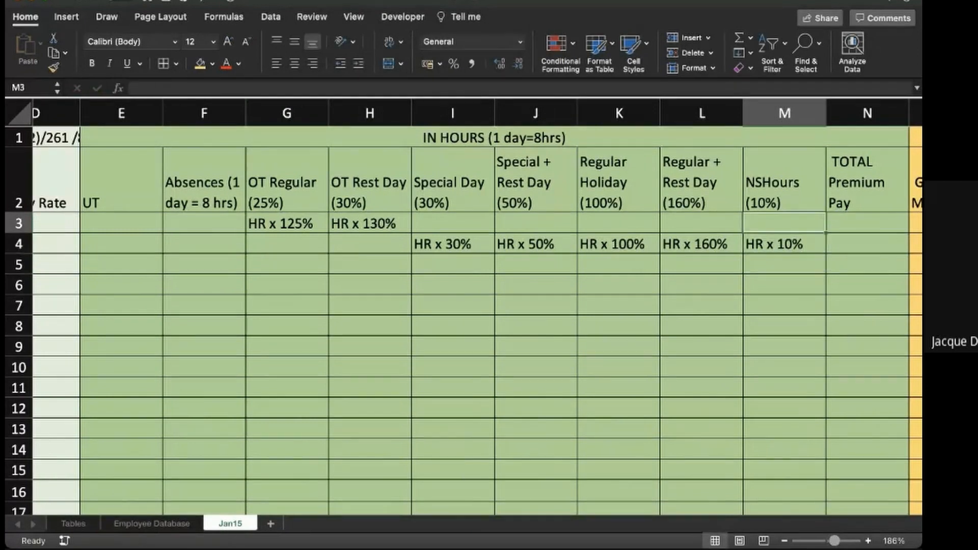
{"action": "key", "text": "Left"}
{"action": "key", "text": "Left"}
{"action": "key", "text": "Left"}
{"action": "key", "text": "Left"}
{"action": "key", "text": "Left"}
{"action": "key", "text": "Left"}
{"action": "key", "text": "Right"}
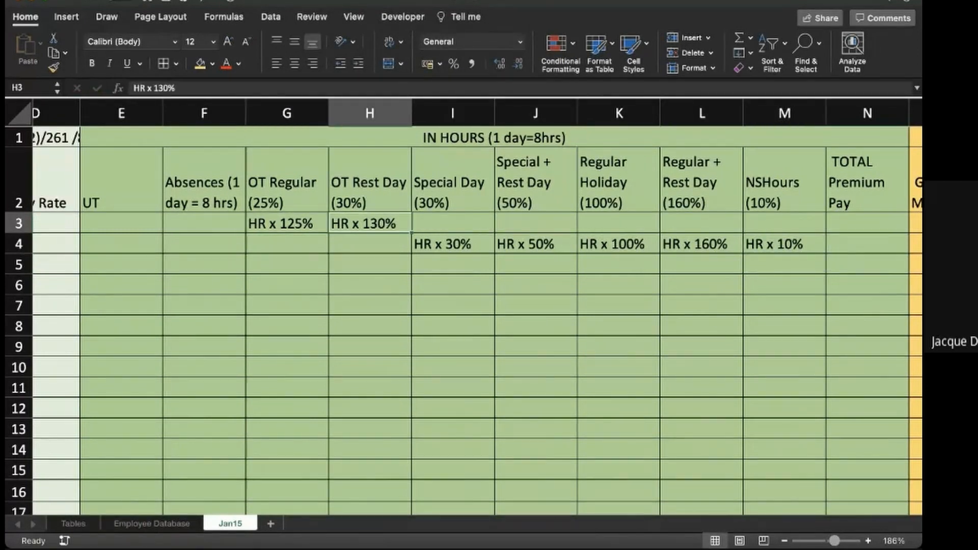
{"action": "key", "text": "Left"}
{"action": "key", "text": "Right"}
{"action": "key", "text": "Down"}
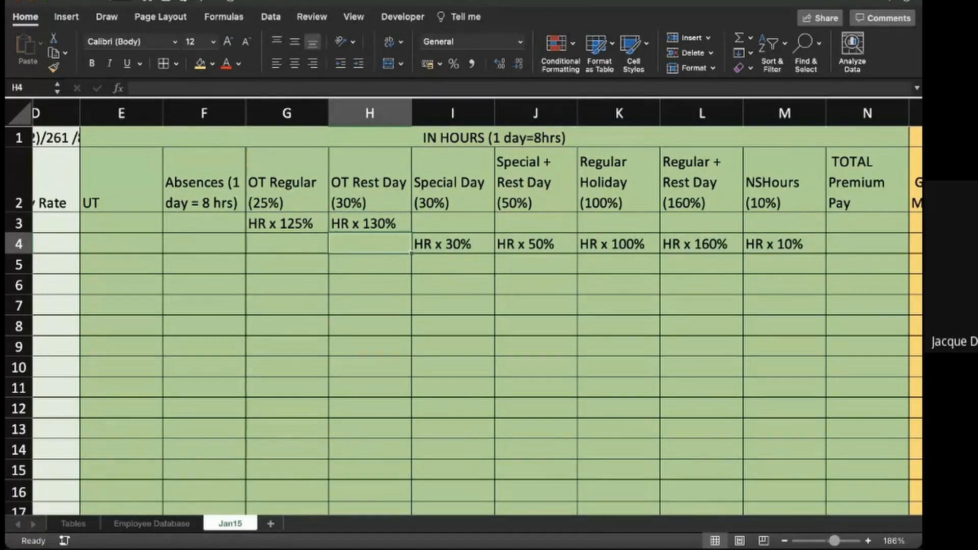
{"action": "key", "text": "Up"}
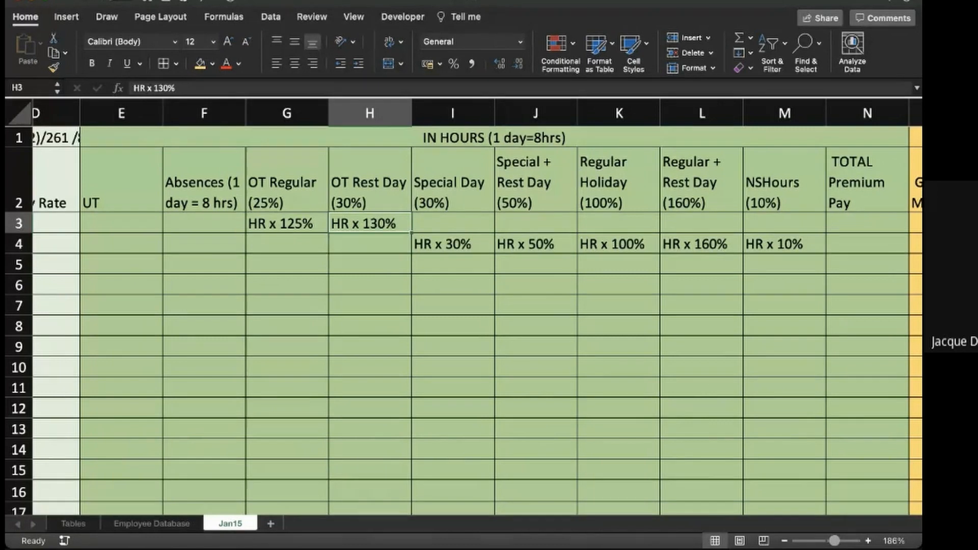
{"action": "key", "text": "Up"}
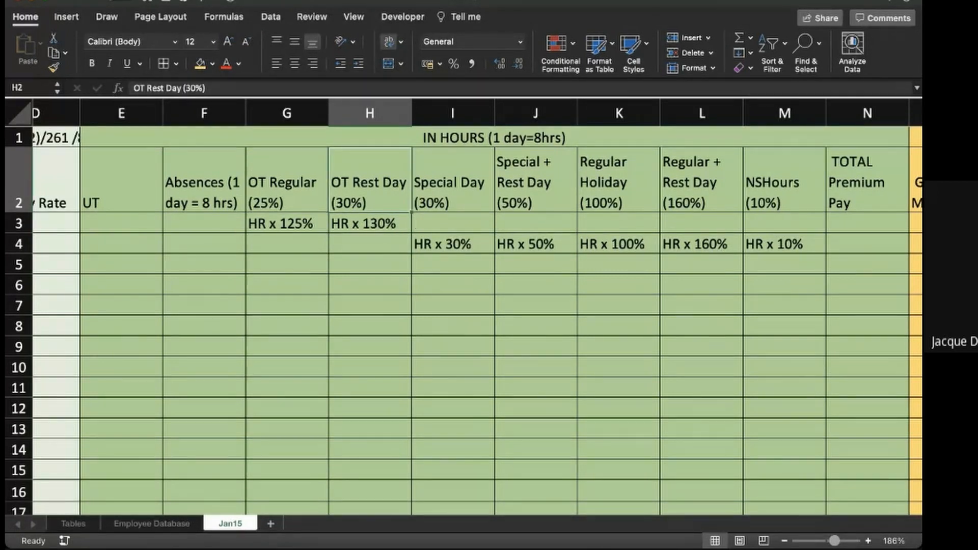
{"action": "scroll", "coordinate": [463, 305], "scroll_direction": "left", "scroll_amount": 3}
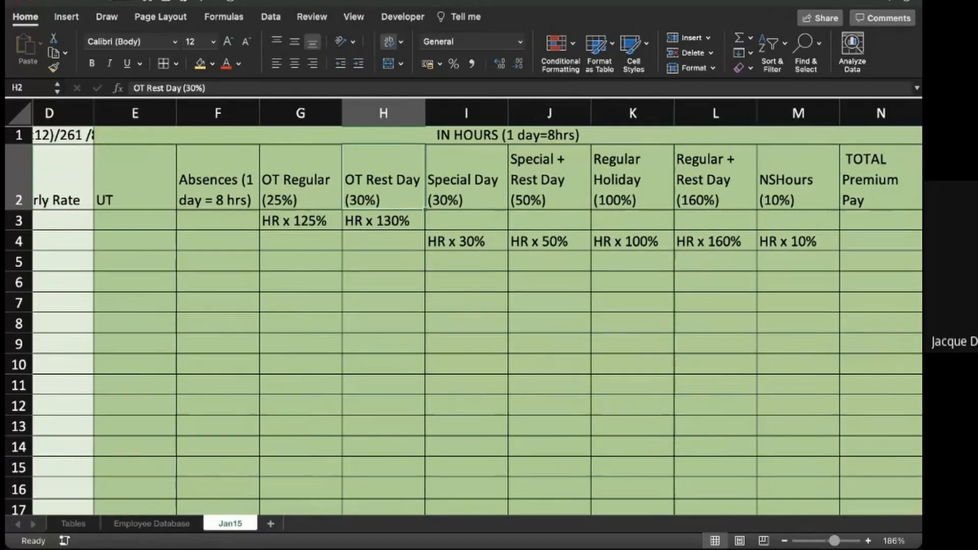
{"action": "scroll", "coordinate": [463, 305], "scroll_direction": "down", "scroll_amount": 1}
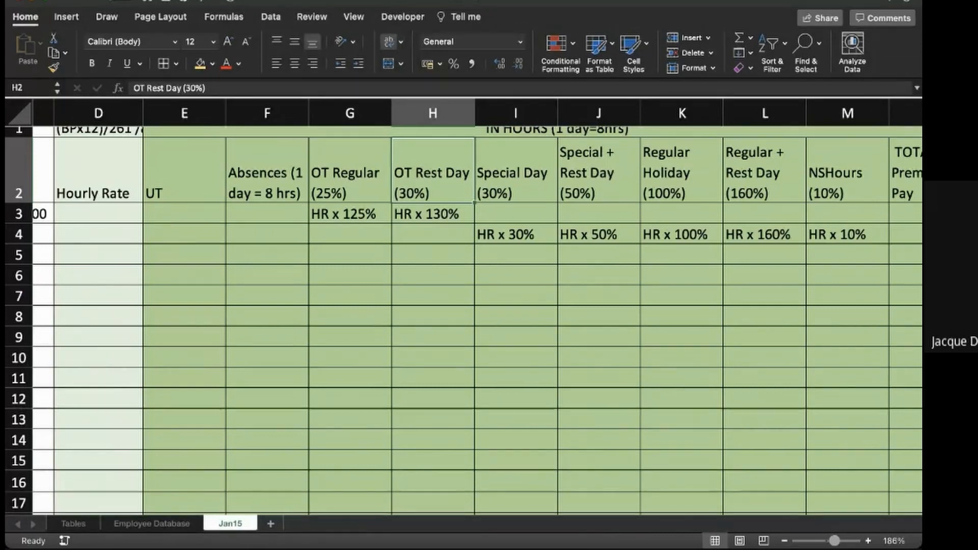
- Enter the note "sum of all PP" in cell N3 of the TOTAL Premium Pay column
{"action": "scroll", "coordinate": [464, 306], "scroll_direction": "right", "scroll_amount": 3}
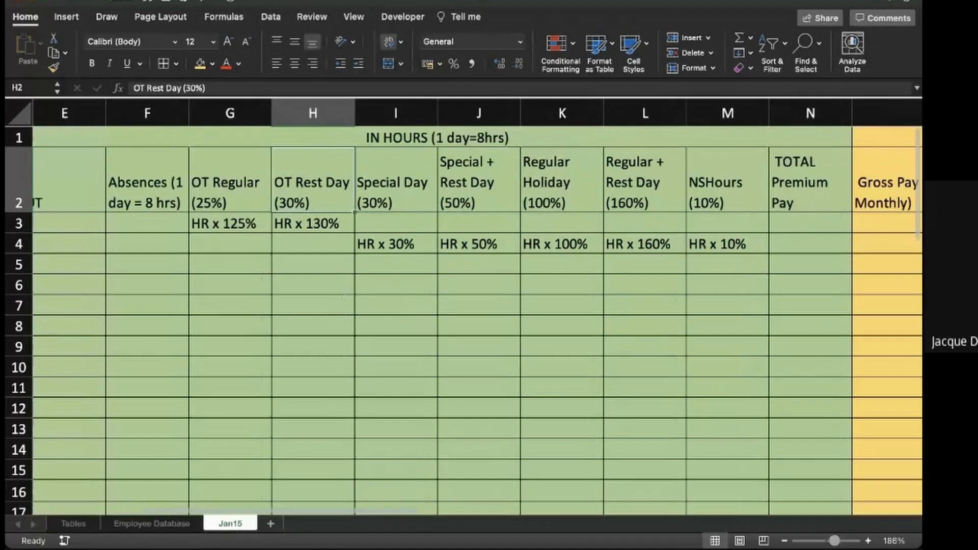
{"action": "scroll", "coordinate": [463, 306], "scroll_direction": "right", "scroll_amount": 1}
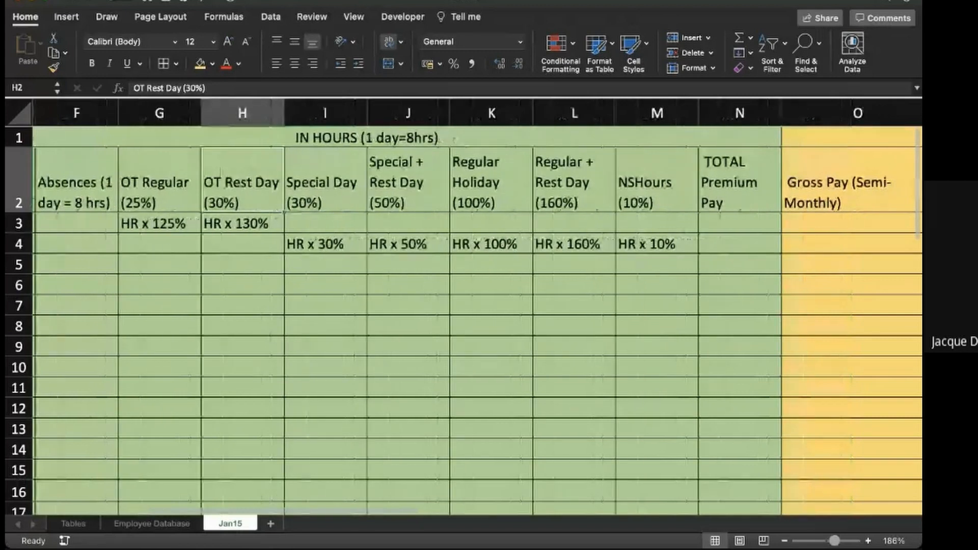
{"action": "scroll", "coordinate": [463, 306], "scroll_direction": "right", "scroll_amount": 2}
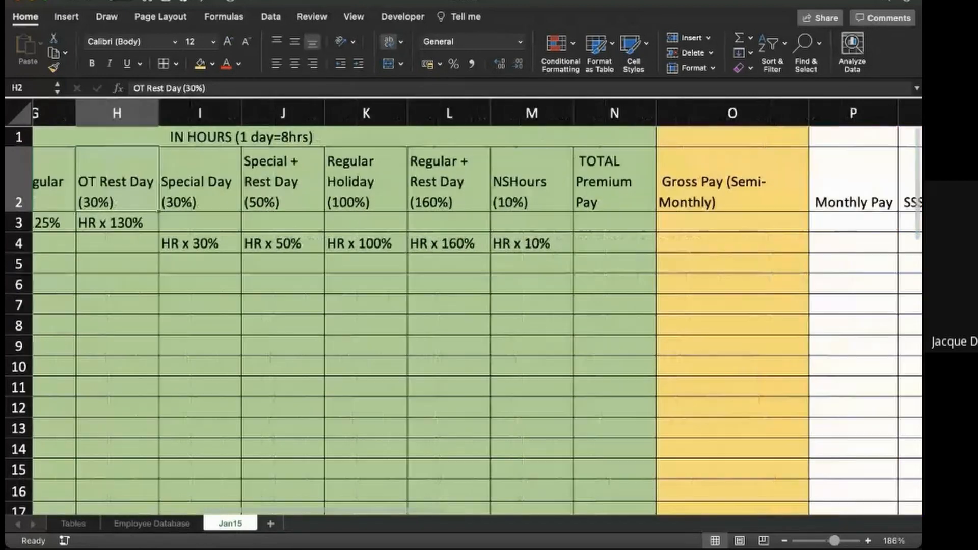
{"action": "left_click", "coordinate": [614, 223]}
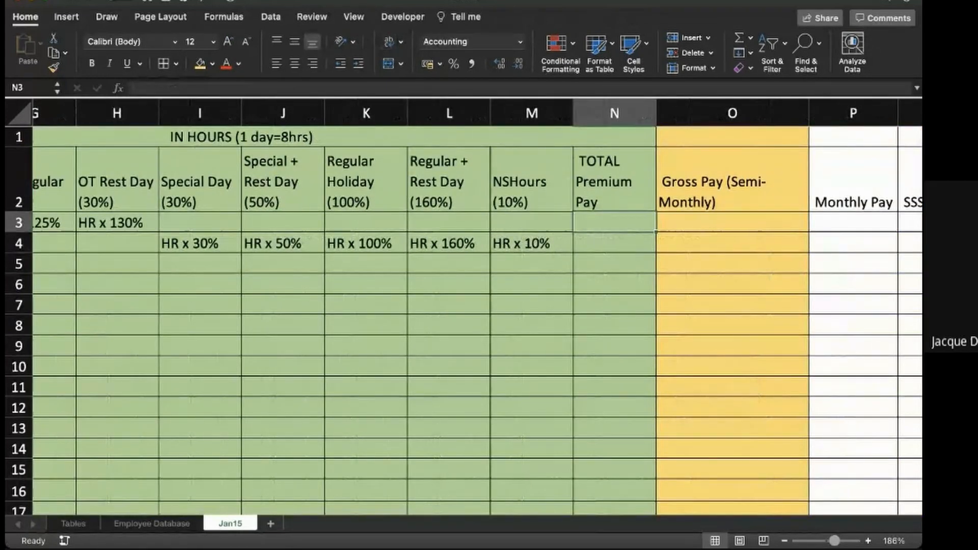
{"action": "type", "text": "=sum"}
{"action": "key", "text": "BackSpace"}
{"action": "key", "text": "BackSpace"}
{"action": "key", "text": "BackSpace"}
{"action": "key", "text": "BackSpace"}
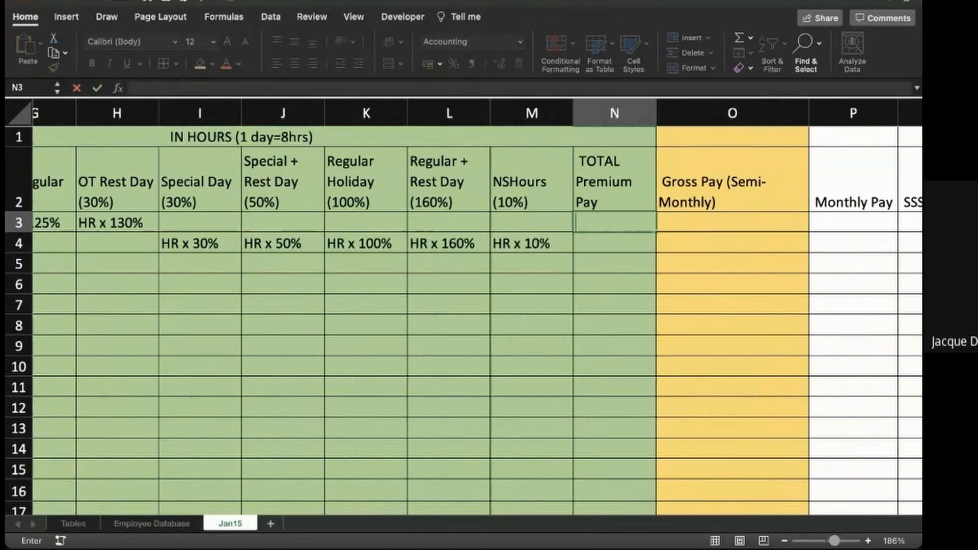
{"action": "type", "text": "sum of all"}
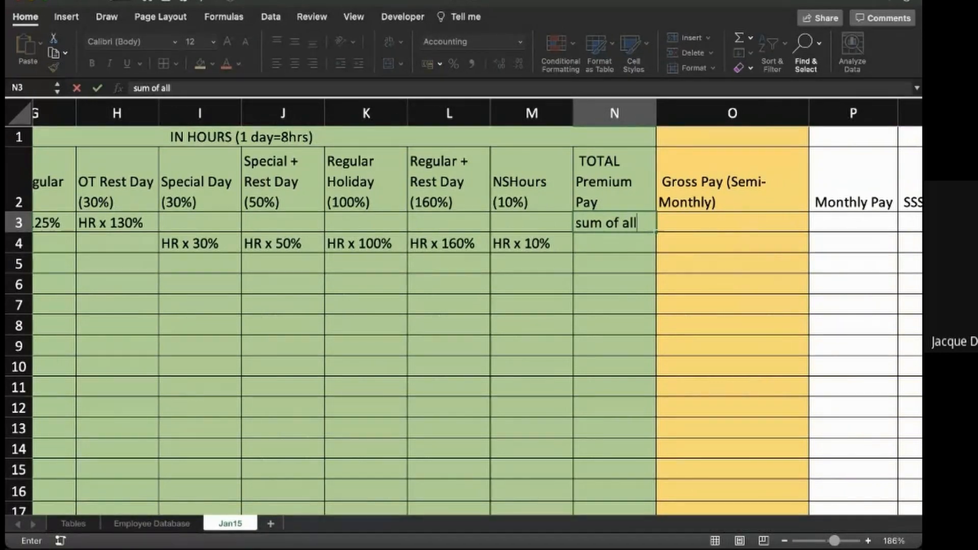
{"action": "type", "text": " PP"}
{"action": "key", "text": "Tab"}
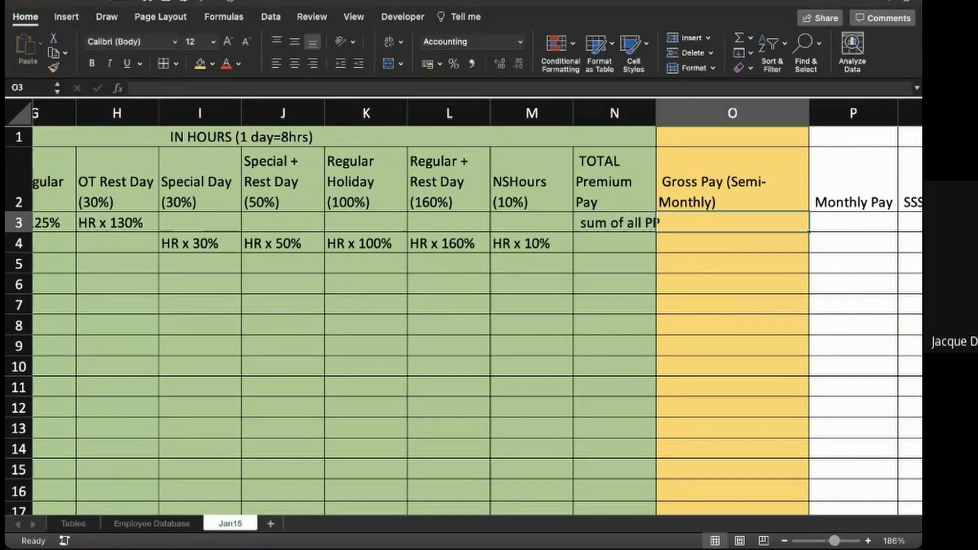
- Enter the note "BP/2 + PP - UT - Abs." in cell O4 of the Gross Pay (Semi-Monthly) column
{"action": "key", "text": "Down"}
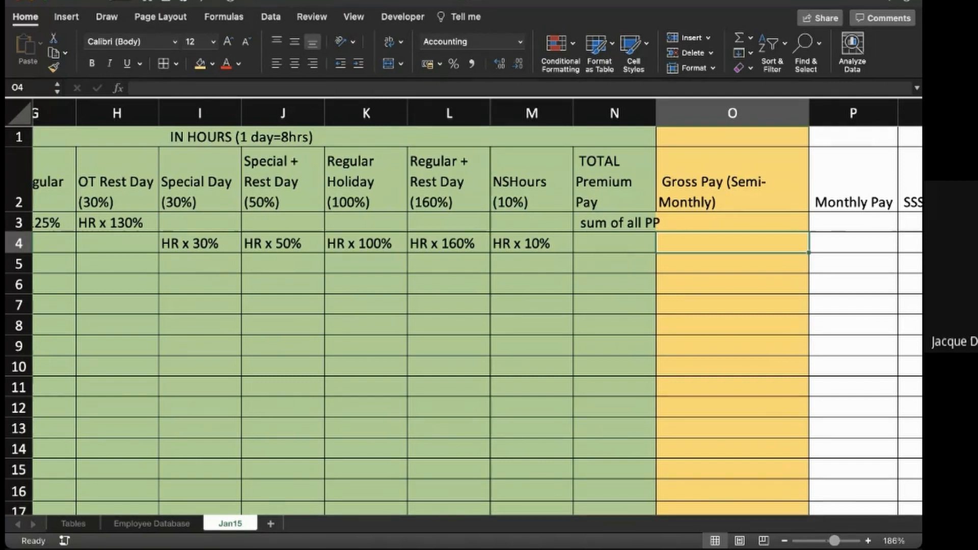
{"action": "type", "text": "BP/2"}
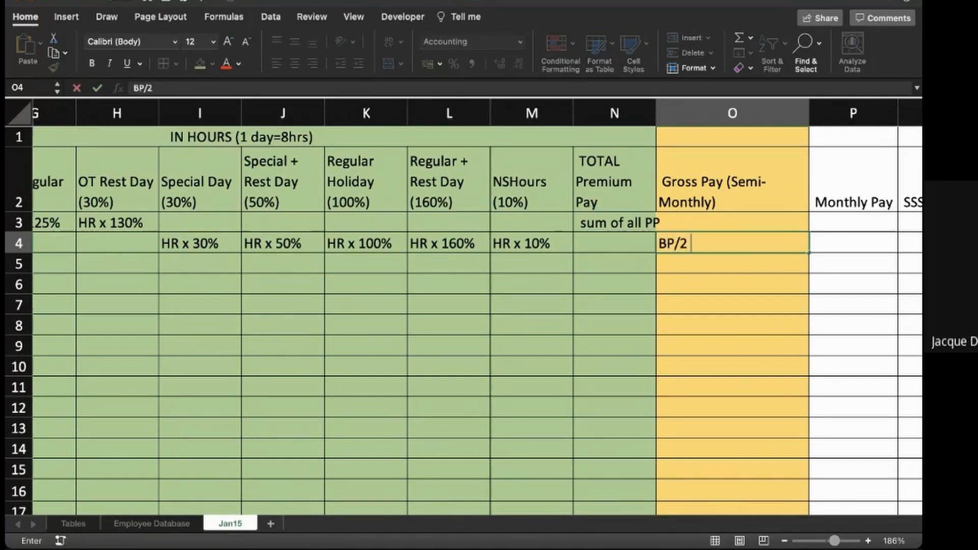
{"action": "type", "text": " +PP - "}
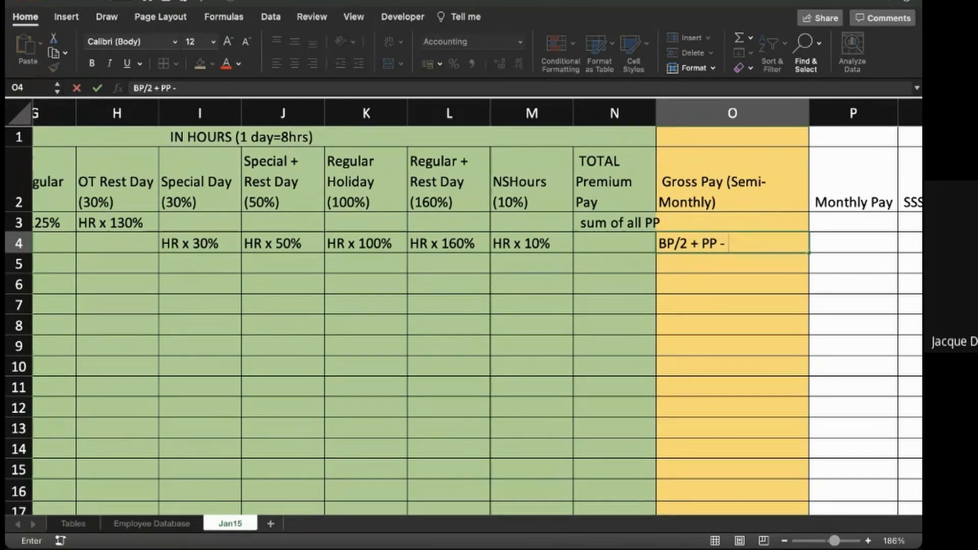
{"action": "type", "text": "UT - An"}
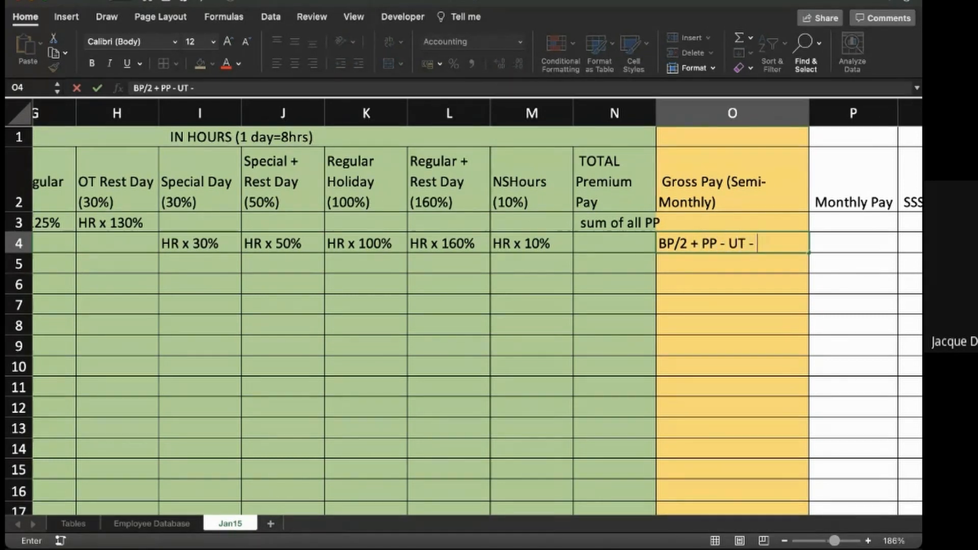
{"action": "key", "text": "BackSpace"}
{"action": "type", "text": "bce"}
{"action": "key", "text": "BackSpace"}
{"action": "key", "text": "BackSpace"}
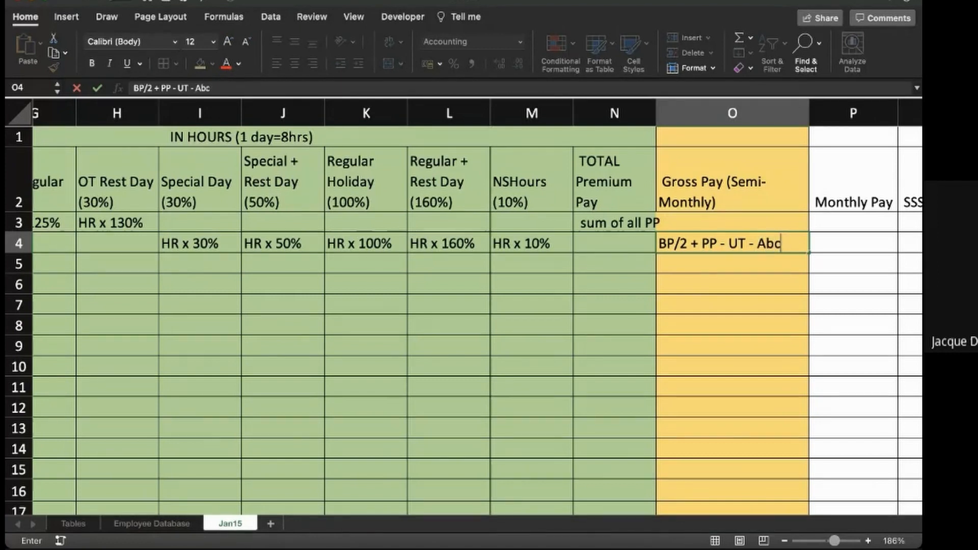
{"action": "type", "text": "sence"}
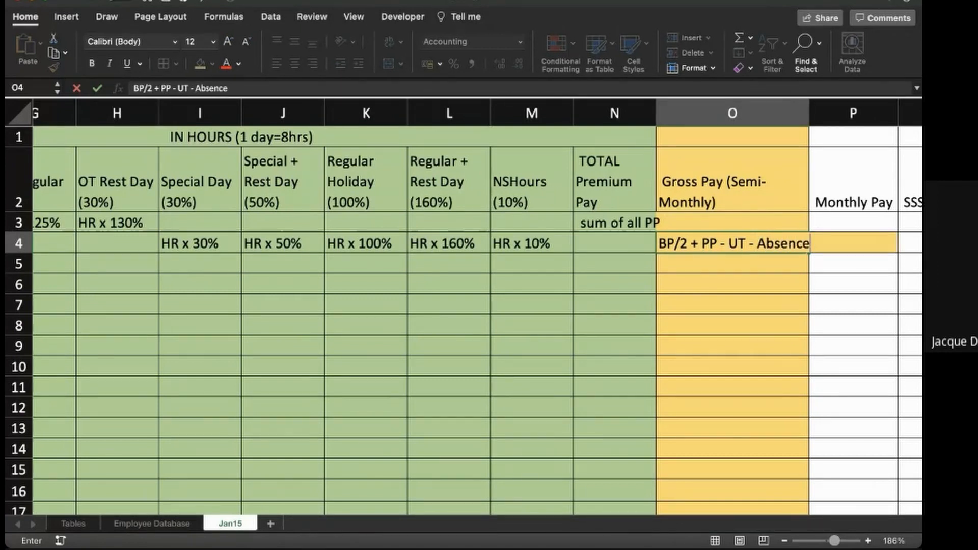
{"action": "key", "text": "BackSpace"}
{"action": "key", "text": "BackSpace"}
{"action": "key", "text": "BackSpace"}
{"action": "key", "text": "BackSpace"}
{"action": "key", "text": "BackSpace"}
{"action": "type", "text": "s."}
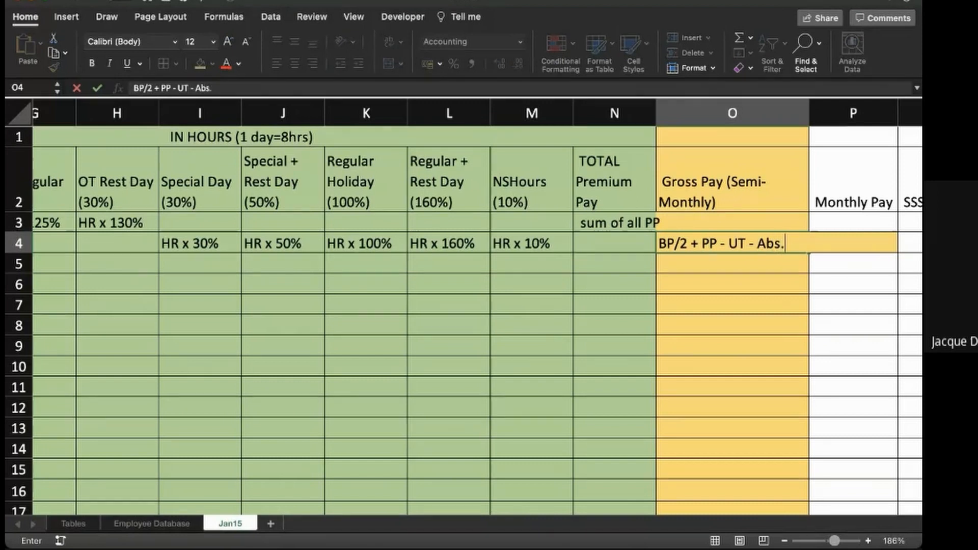
{"action": "key", "text": "Up"}
- Enter "15th" in cell P3 of the Monthly Pay column, leaving P4 empty
{"action": "key", "text": "Right"}
{"action": "scroll", "coordinate": [465, 307], "scroll_direction": "right", "scroll_amount": 5}
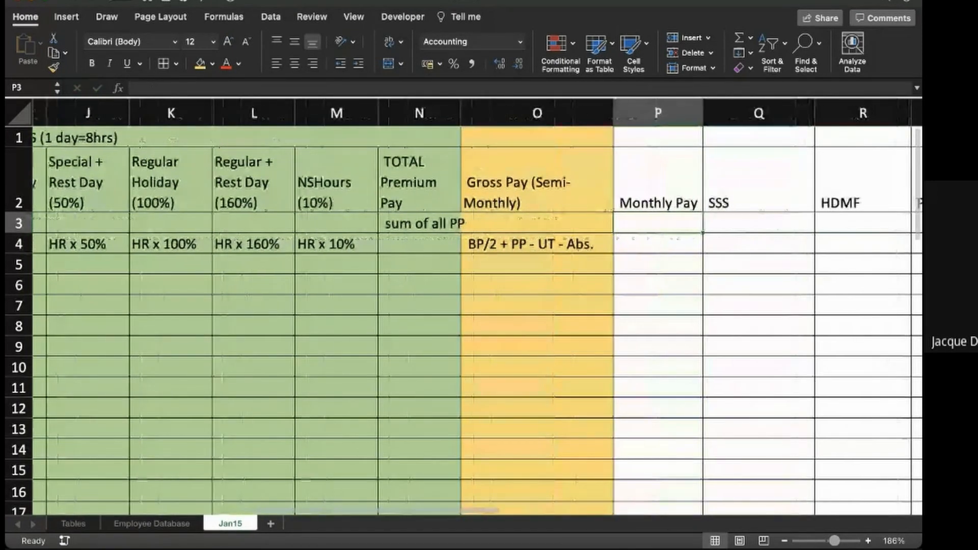
{"action": "type", "text": "=15th"}
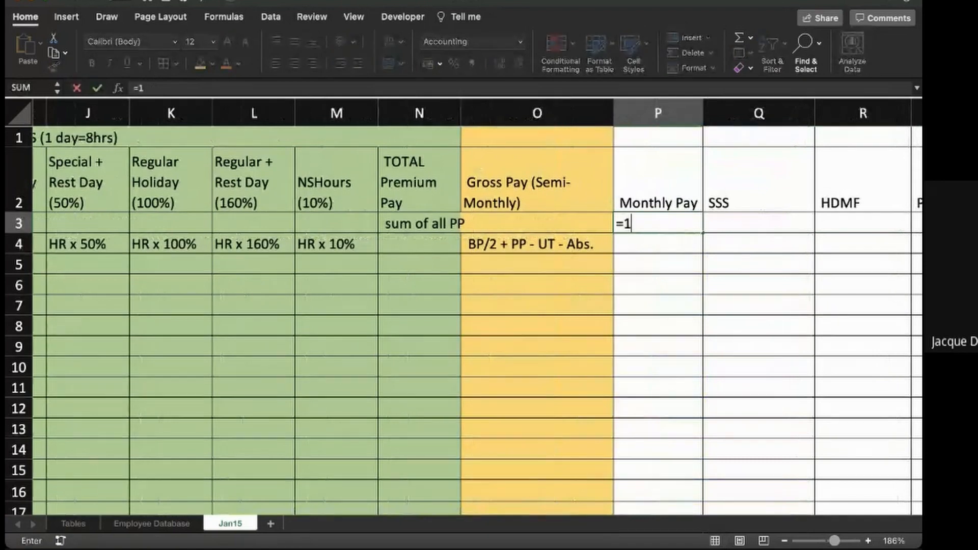
{"action": "key", "text": "BackSpace"}
{"action": "key", "text": "BackSpace"}
{"action": "key", "text": "BackSpace"}
{"action": "key", "text": "BackSpace"}
{"action": "key", "text": "BackSpace"}
{"action": "key", "text": "BackSpace"}
{"action": "type", "text": "15yh"}
{"action": "key", "text": "BackSpace"}
{"action": "key", "text": "BackSpace"}
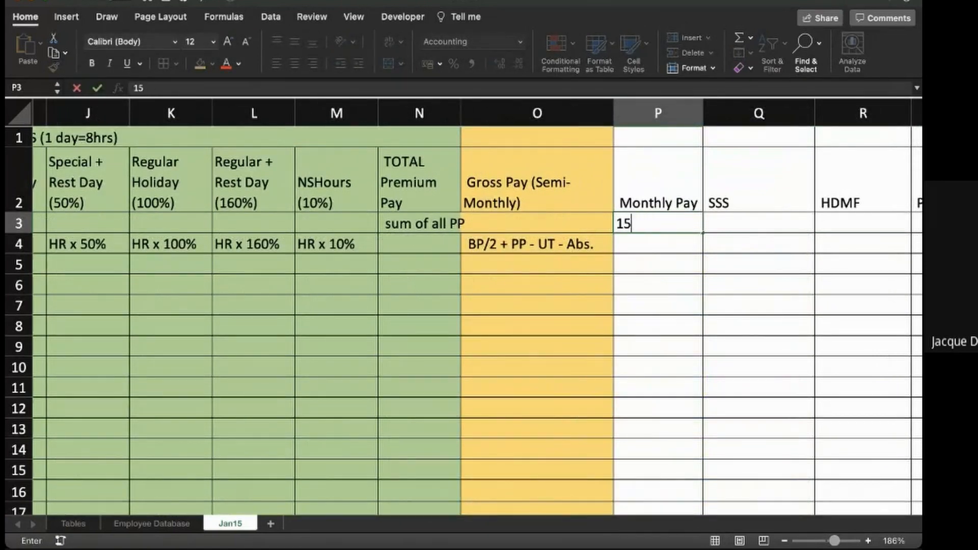
{"action": "type", "text": "th"}
{"action": "key", "text": "Return"}
{"action": "type", "text": "+"}
{"action": "key", "text": "BackSpace"}
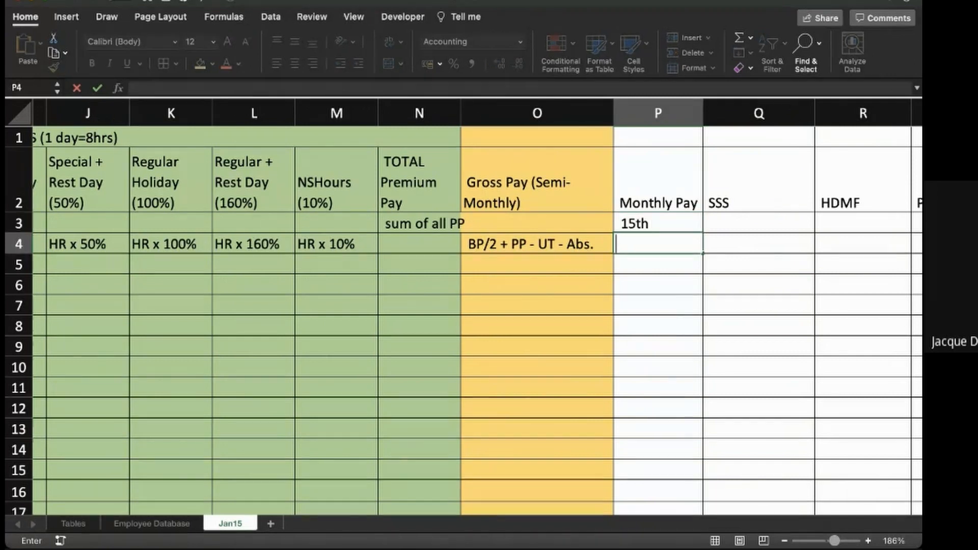
- Extend the Monthly Pay note in cell P3 to read "15th + 30th"
{"action": "key", "text": "Up"}
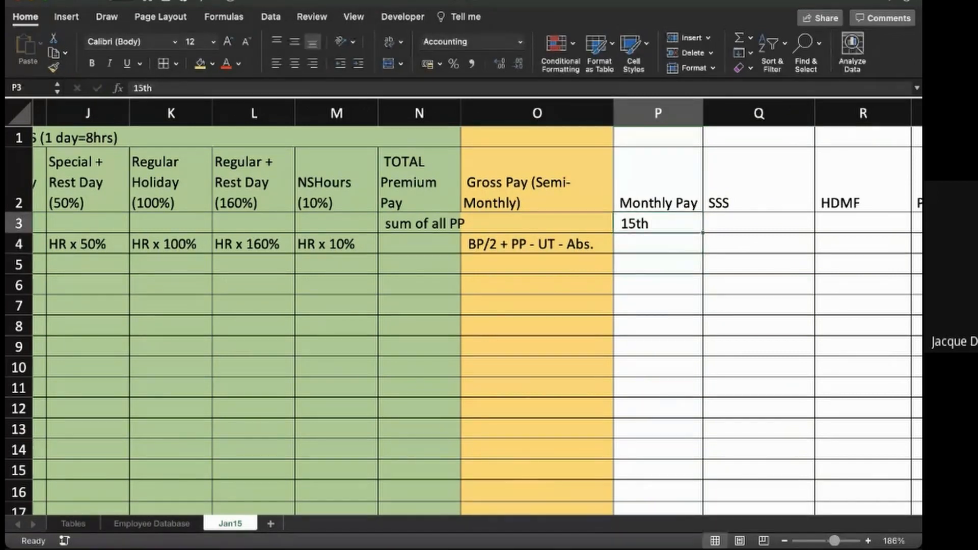
{"action": "left_click", "coordinate": [343, 89]}
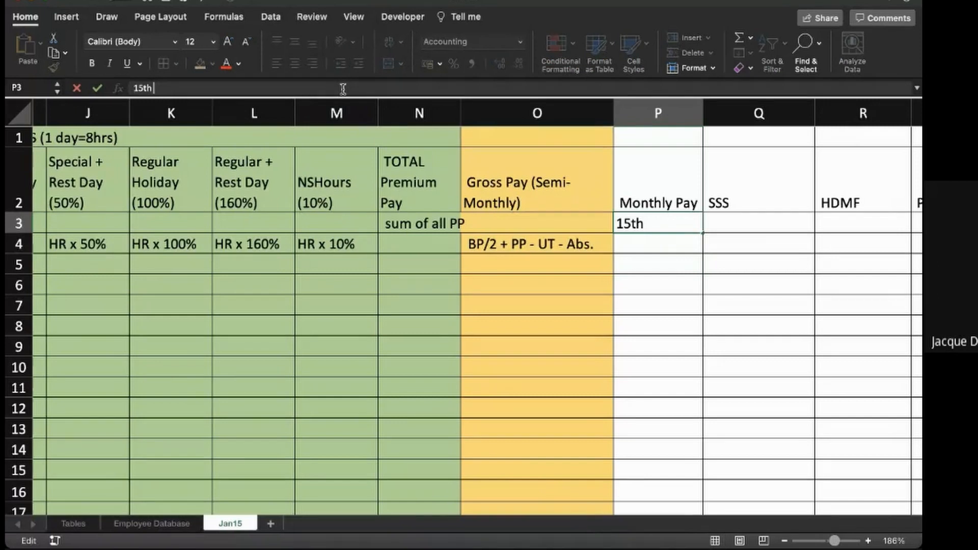
{"action": "type", "text": "+ 30th"}
{"action": "key", "text": "Return"}
- Enter the note "table" in cell Q4 of the SSS column
{"action": "key", "text": "Up"}
{"action": "key", "text": "Right"}
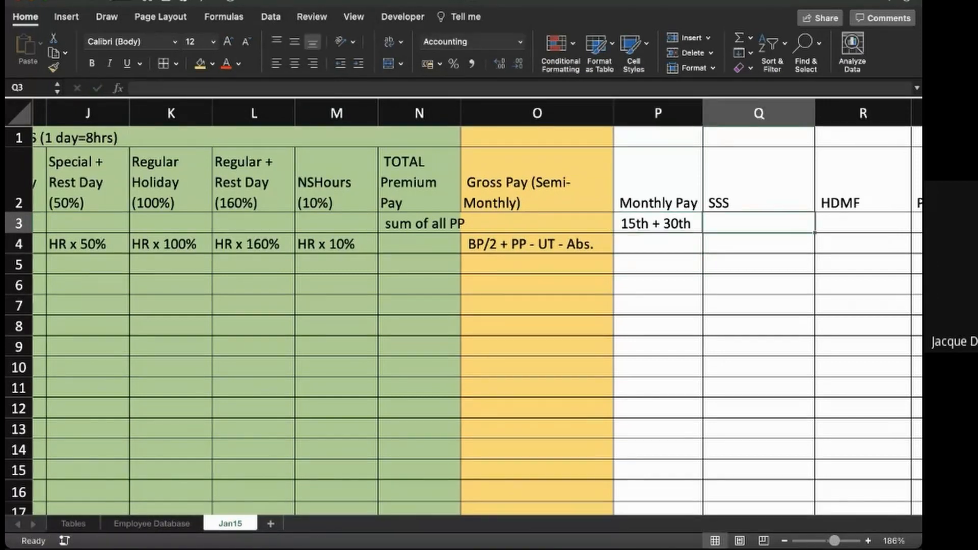
{"action": "scroll", "coordinate": [467, 306], "scroll_direction": "right", "scroll_amount": 2}
{"action": "key", "text": "Down"}
{"action": "type", "text": "t"}
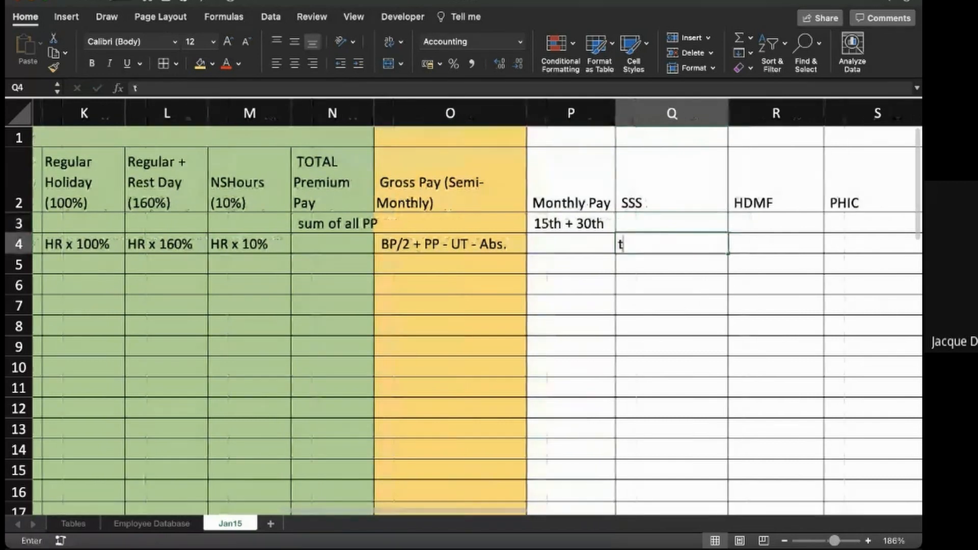
{"action": "type", "text": "able"}
{"action": "key", "text": "Tab"}
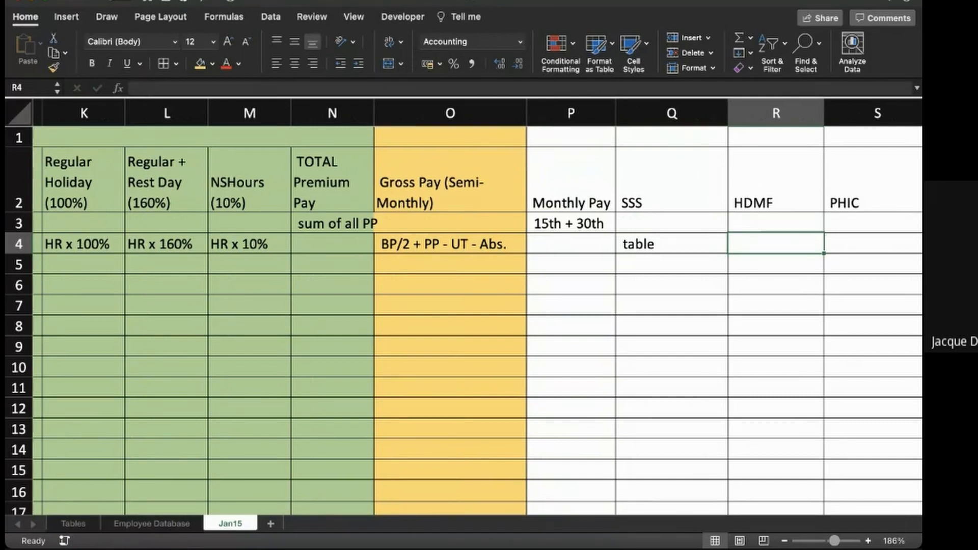
- Enter the note "100 or 2% <5,000" in cell R4 of the HDMF column
{"action": "type", "text": "100 or "}
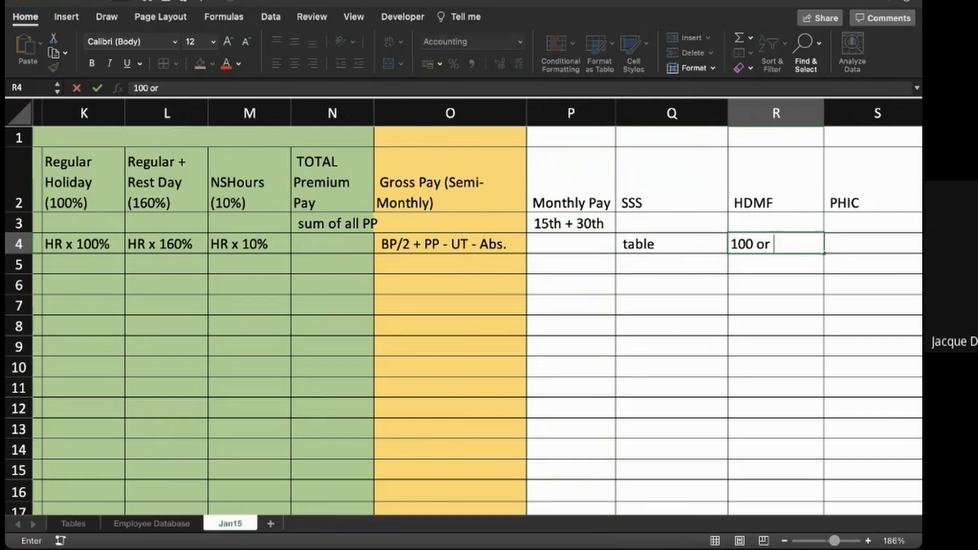
{"action": "type", "text": "2% <"}
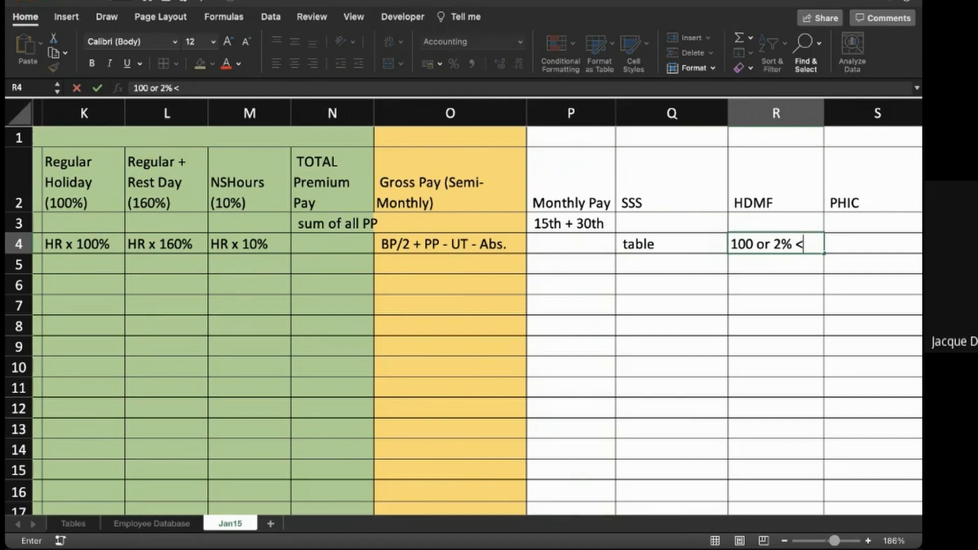
{"action": "type", "text": "5,000"}
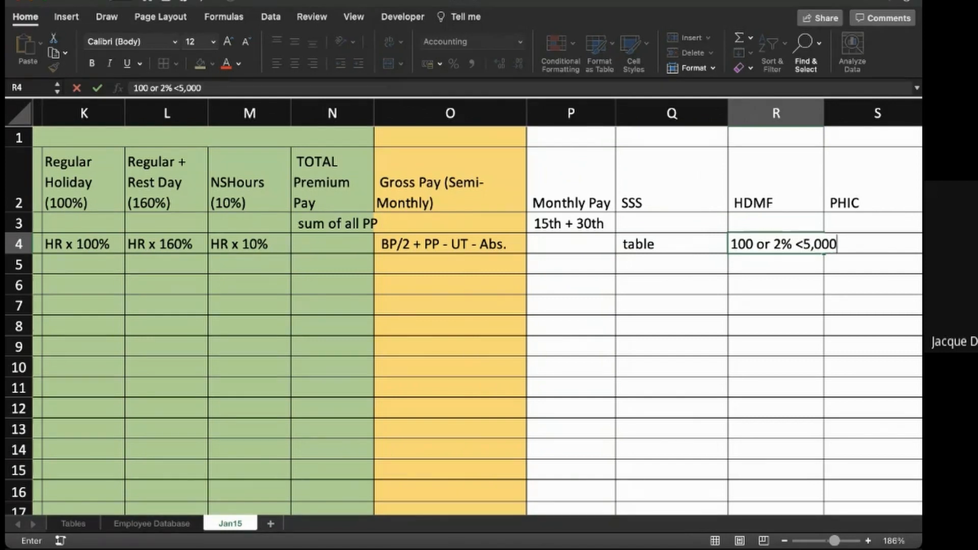
{"action": "key", "text": "Tab"}
- Enter the note "<=10k 200" in cell S6 of the PHIC column
{"action": "scroll", "coordinate": [458, 305], "scroll_direction": "right", "scroll_amount": 2}
{"action": "key", "text": "Up"}
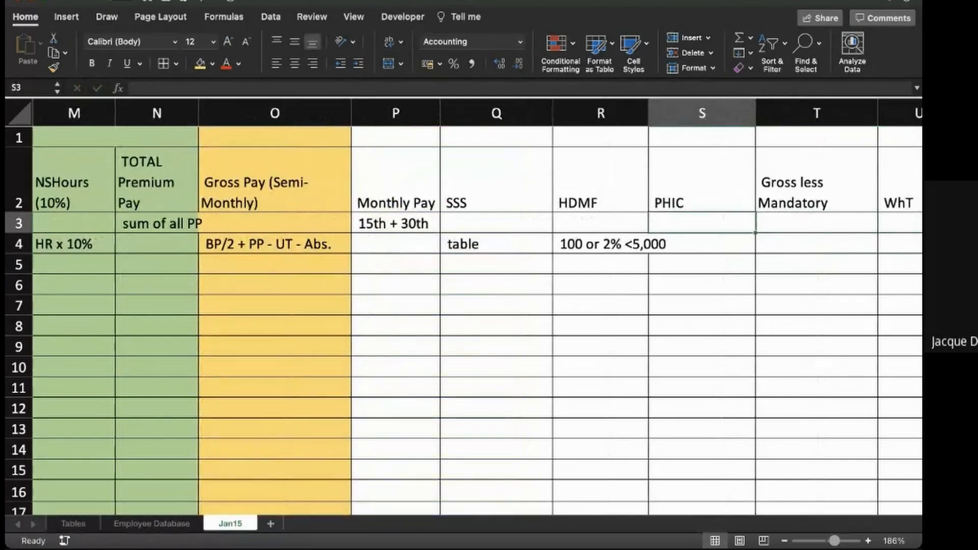
{"action": "key", "text": "Down"}
{"action": "key", "text": "Down"}
{"action": "key", "text": "Down"}
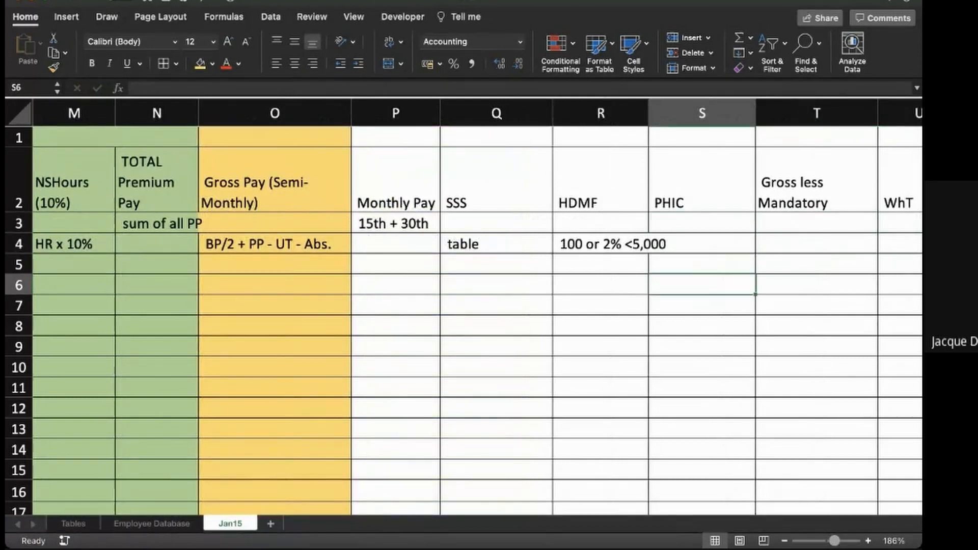
{"action": "type", "text": "<-"}
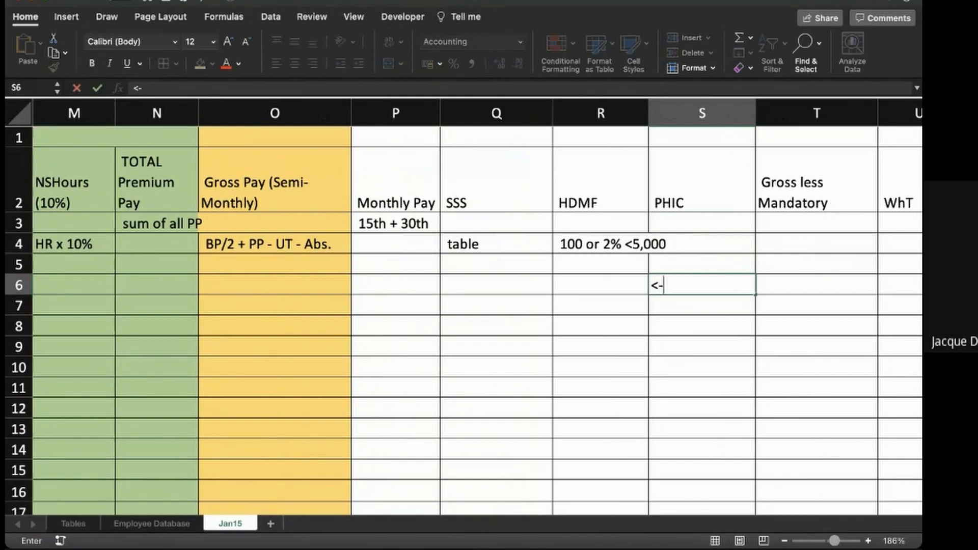
{"action": "key", "text": "BackSpace"}
{"action": "type", "text": "="}
{"action": "key", "text": "BackSpace"}
{"action": "type", "text": "<=10k 200"}
{"action": "key", "text": "Return"}
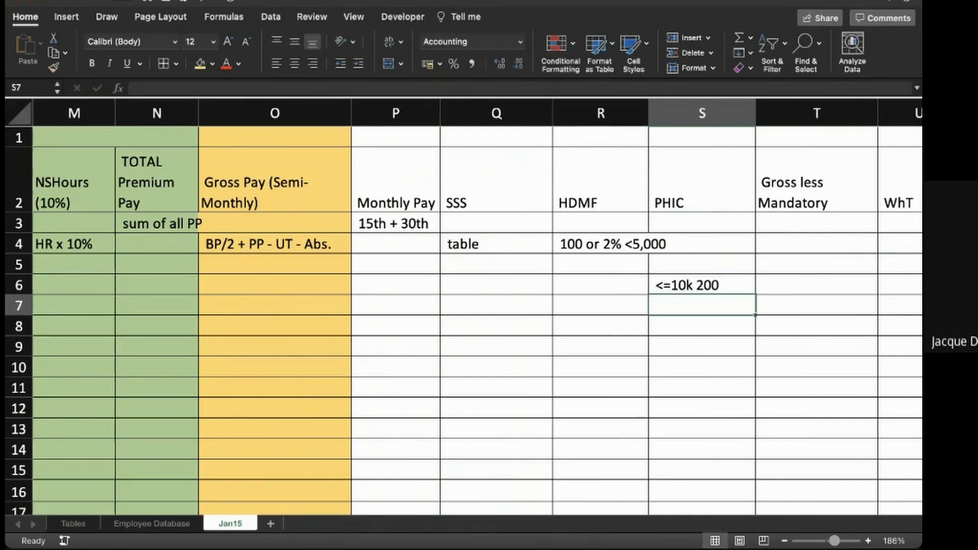
- Add the PHIC notes ">= 80K 1,600" in cell S7 and "in bet = 2%" in cell S8
{"action": "type", "text": ">= 8"}
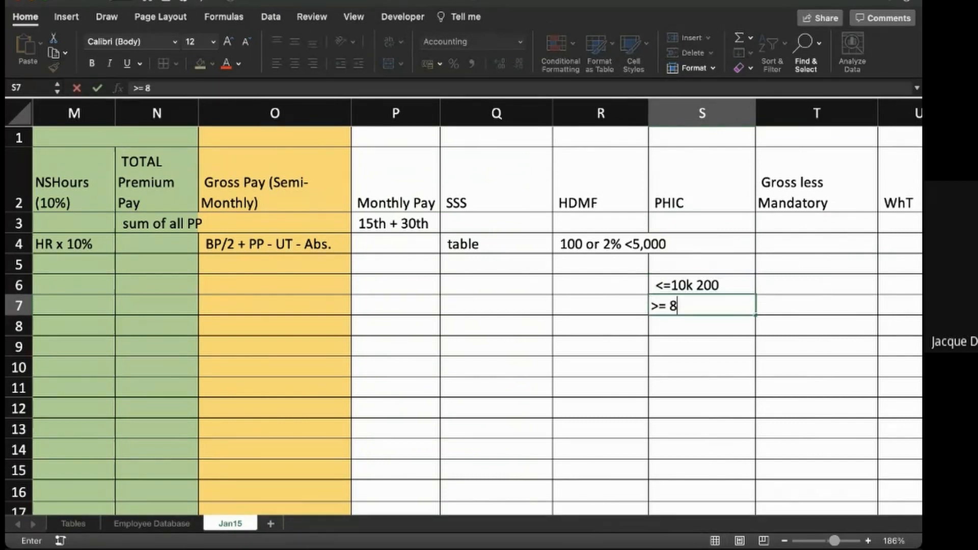
{"action": "type", "text": "0K 1,600"}
{"action": "key", "text": "Return"}
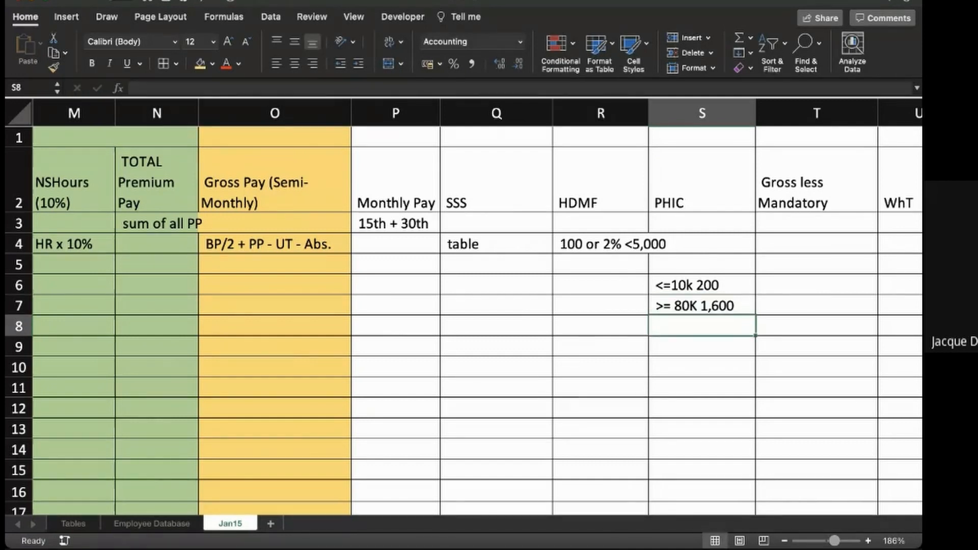
{"action": "type", "text": "in bet = "}
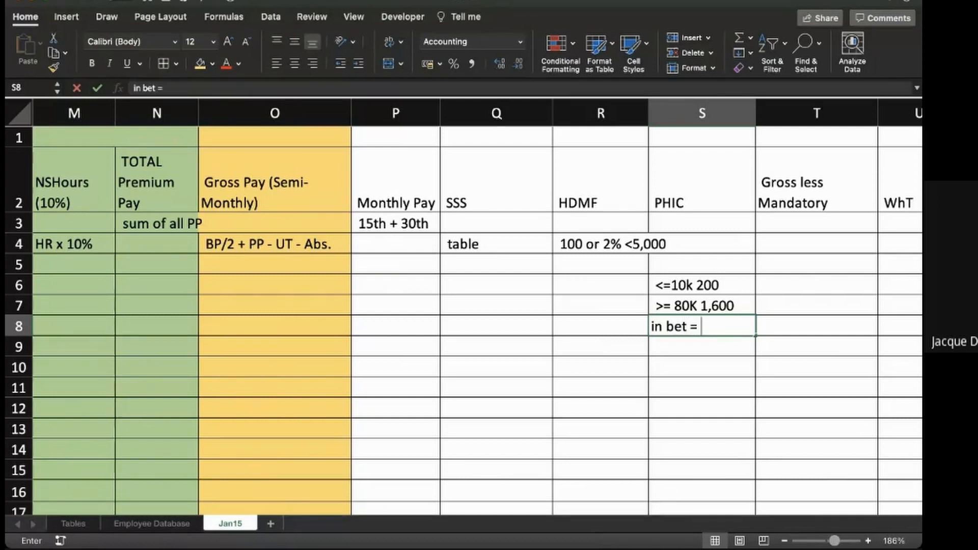
{"action": "type", "text": "2%"}
{"action": "key", "text": "Return"}
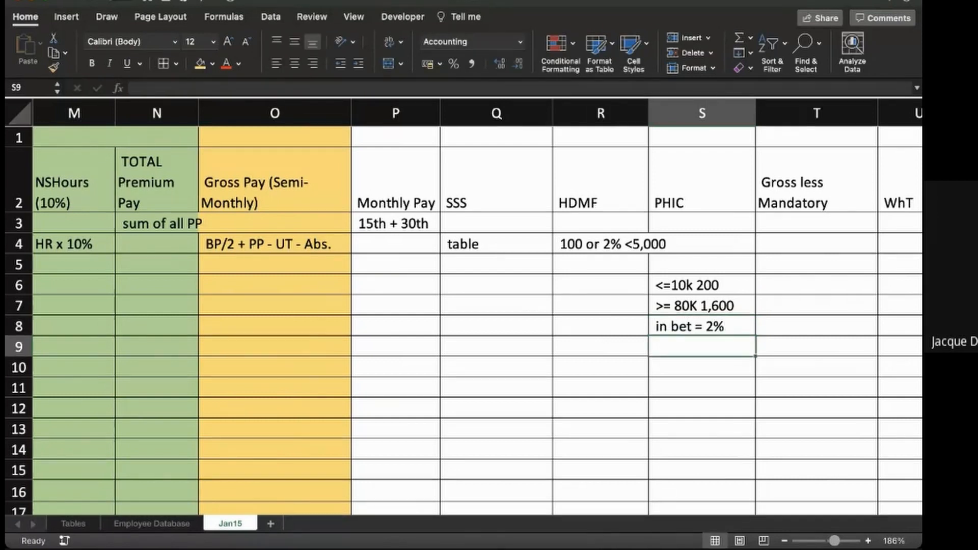
- Enter the note "Gross Pay - Man" in cell T3 of the Gross less Mandatory column
{"action": "key", "text": "Up"}
{"action": "key", "text": "Up"}
{"action": "key", "text": "Right"}
{"action": "key", "text": "Up"}
{"action": "key", "text": "Up"}
{"action": "key", "text": "Up"}
{"action": "key", "text": "Up"}
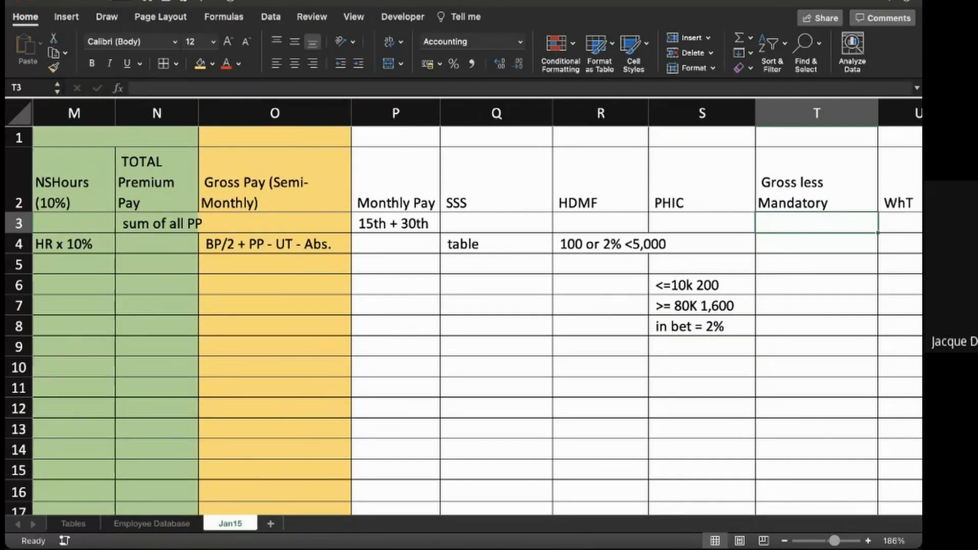
{"action": "type", "text": "Gro"}
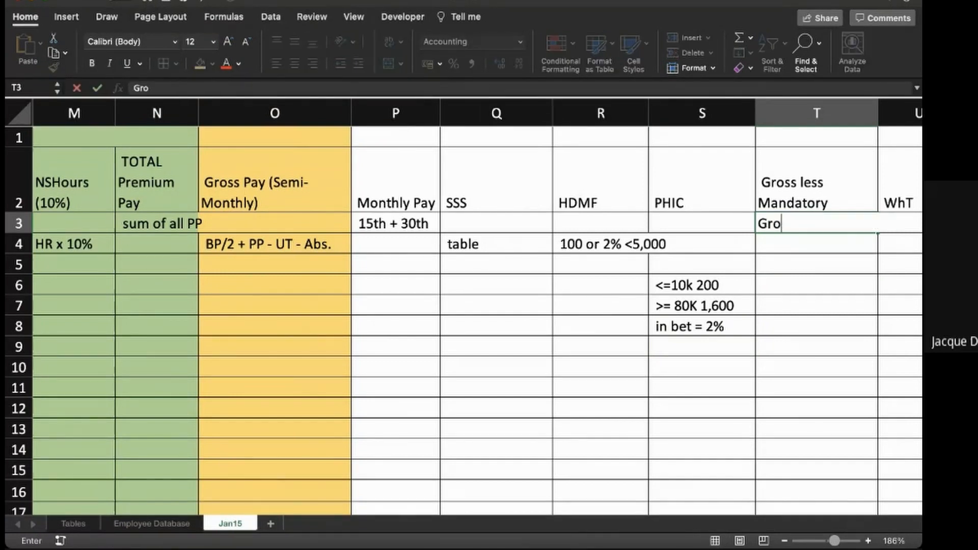
{"action": "type", "text": "ss "}
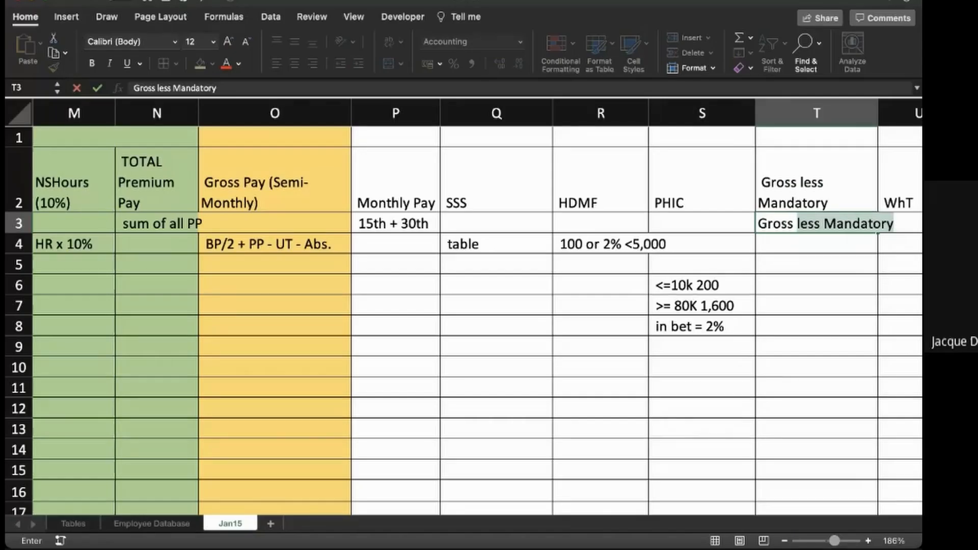
{"action": "type", "text": "Pay - M"}
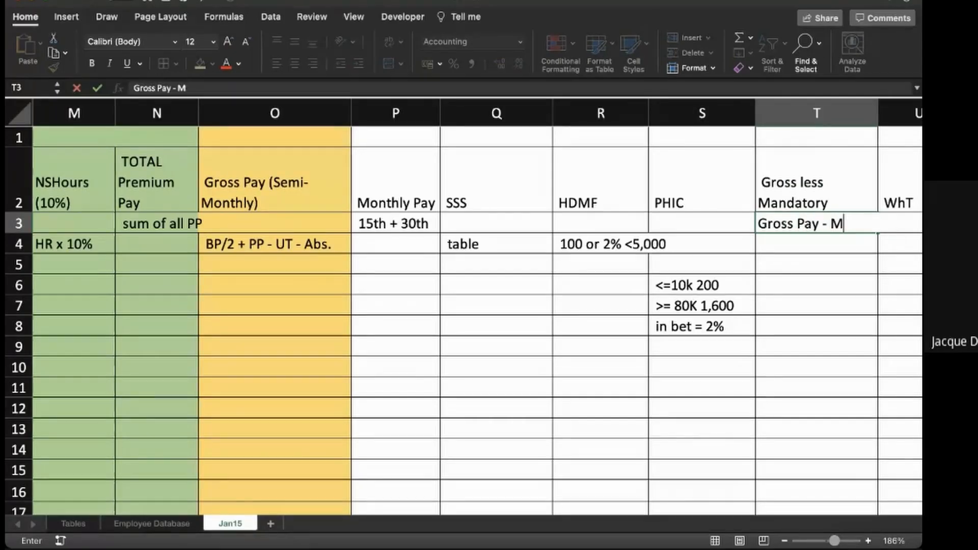
{"action": "type", "text": "an"}
{"action": "key", "text": "Return"}
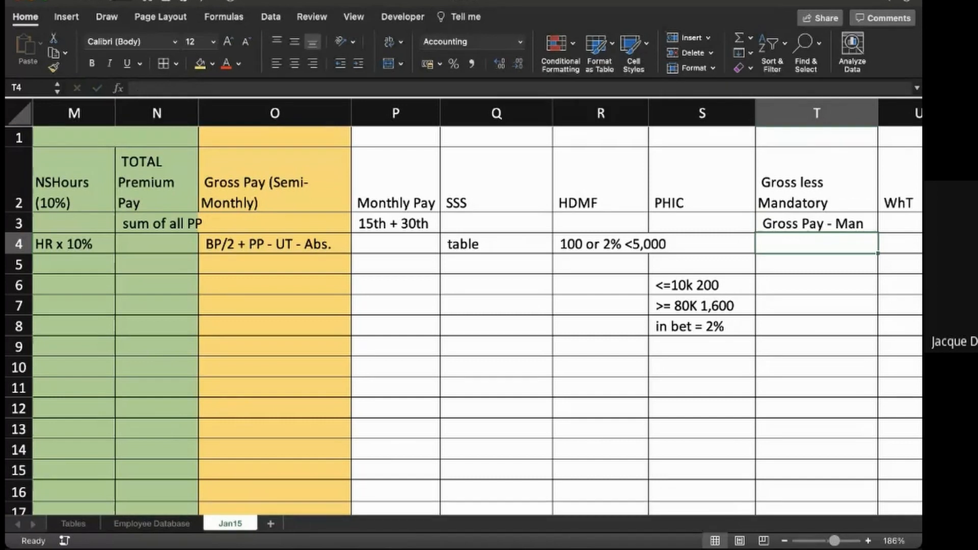
{"action": "left_click", "coordinate": [274, 223]}
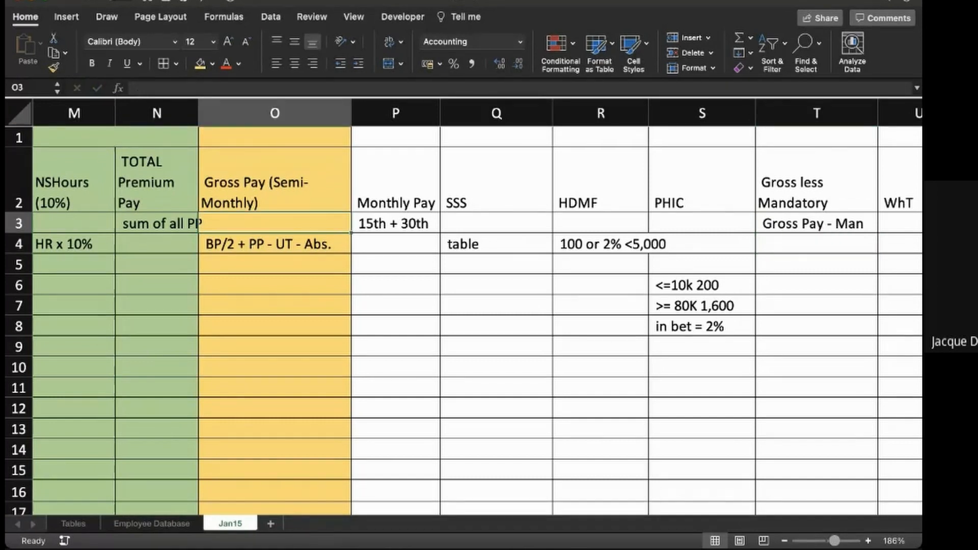
{"action": "key", "text": "Right"}
{"action": "key", "text": "Right"}
{"action": "key", "text": "Right"}
{"action": "key", "text": "Right"}
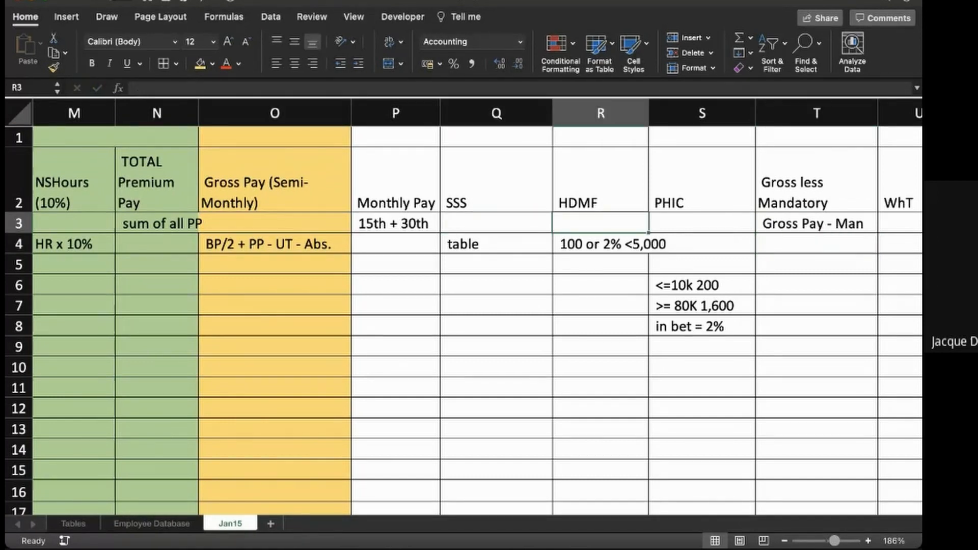
- Enter the note "WhTable" in cell U4 of the WhT column
{"action": "scroll", "coordinate": [463, 307], "scroll_direction": "right", "scroll_amount": 3}
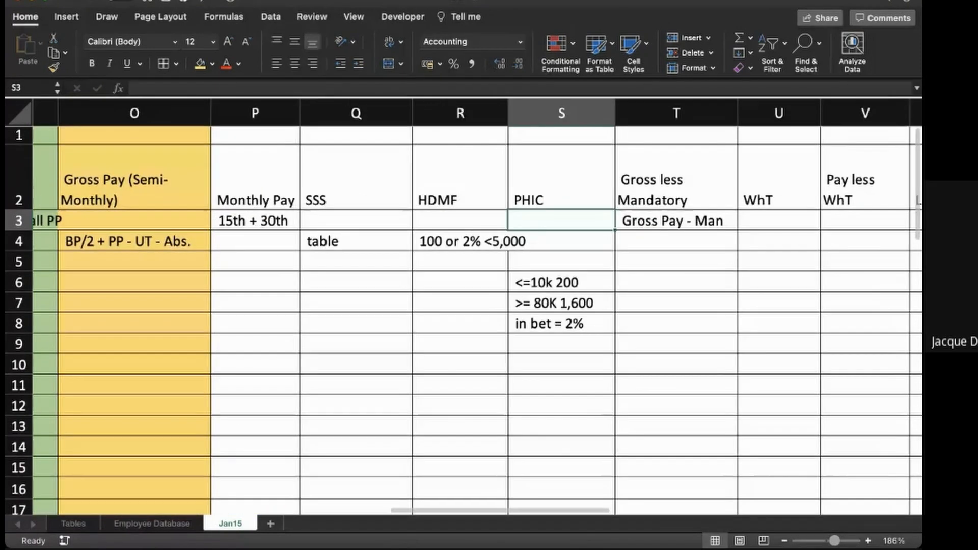
{"action": "left_click", "coordinate": [760, 238]}
{"action": "type", "text": "WhTable"}
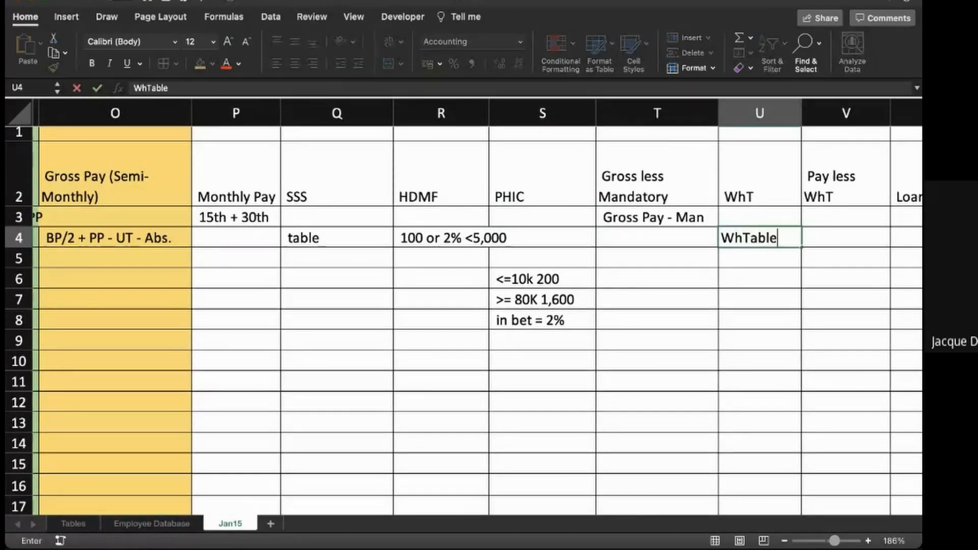
{"action": "key", "text": "Up"}
- Review how Gross less Mandatory leads through the Pay less WhT and Loans columns to Net Pay
{"action": "key", "text": "Right"}
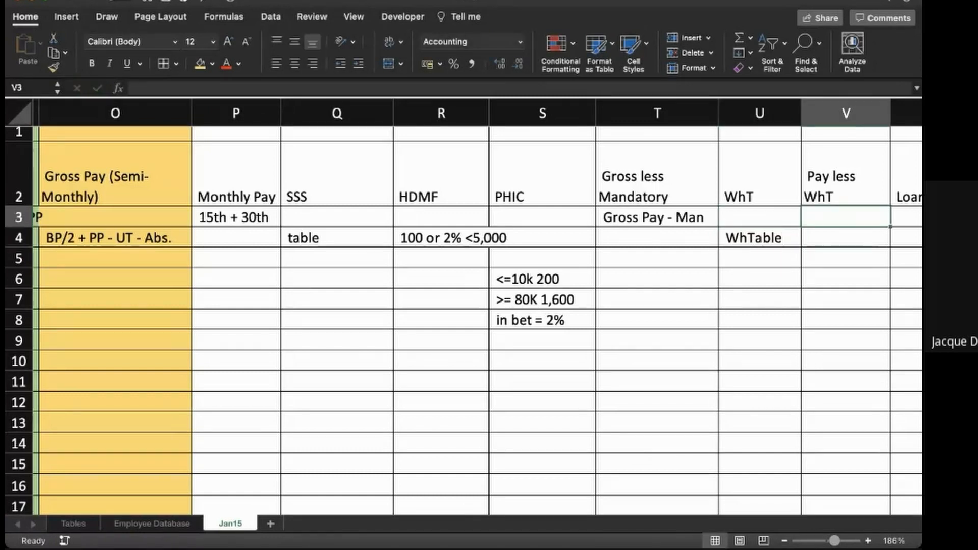
{"action": "key", "text": "Left"}
{"action": "key", "text": "Left"}
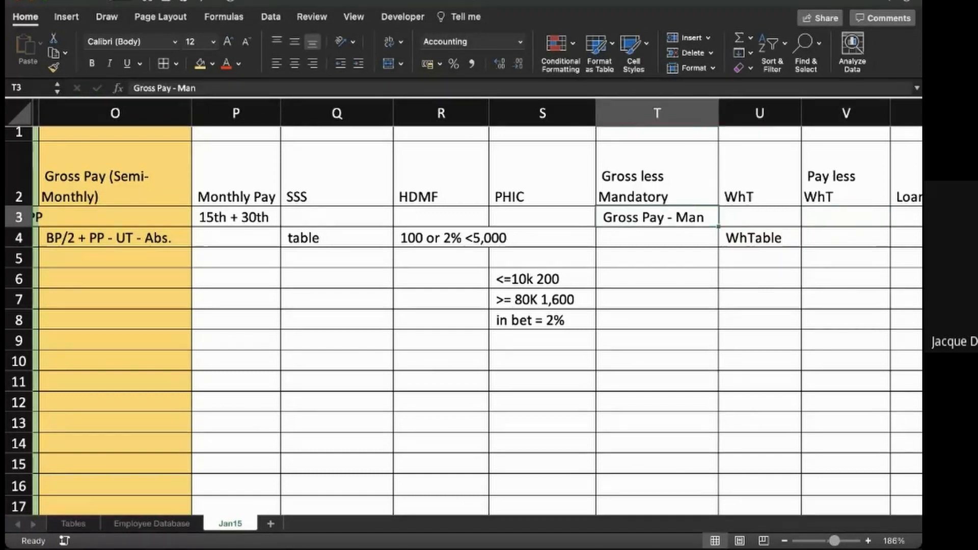
{"action": "key", "text": "Right"}
{"action": "key", "text": "Right"}
{"action": "scroll", "coordinate": [464, 305], "scroll_direction": "right", "scroll_amount": 3}
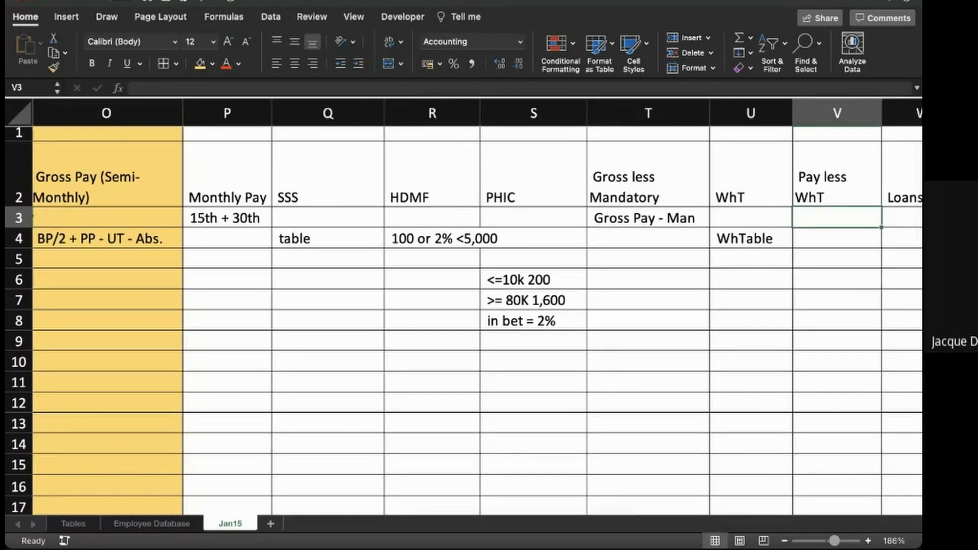
{"action": "key", "text": "Right"}
{"action": "key", "text": "Right"}
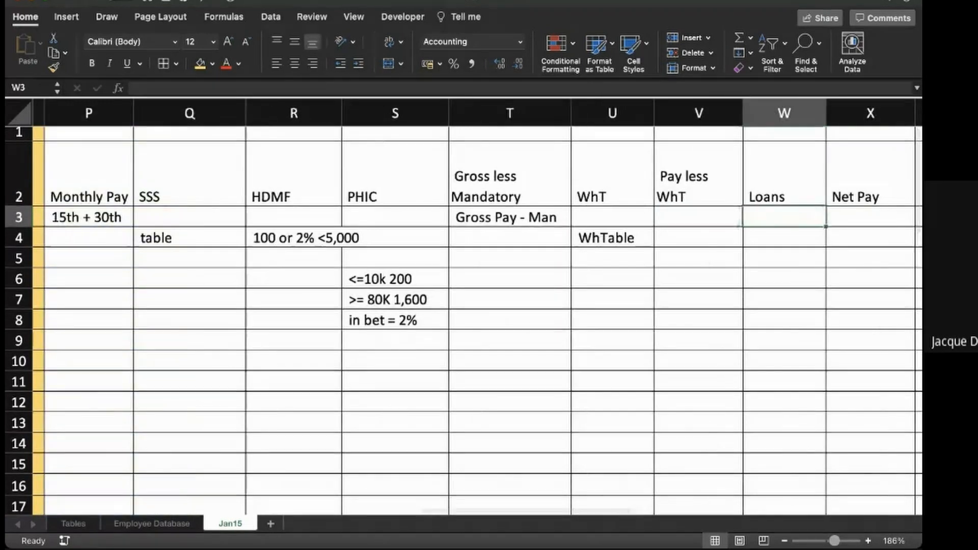
{"action": "key", "text": "Left"}
{"action": "key", "text": "Left"}
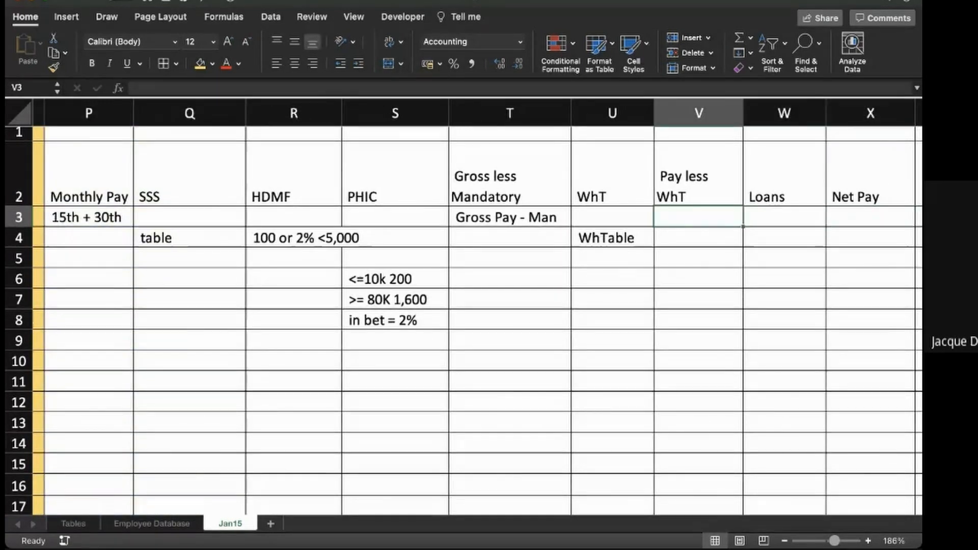
{"action": "key", "text": "Right"}
{"action": "key", "text": "Right"}
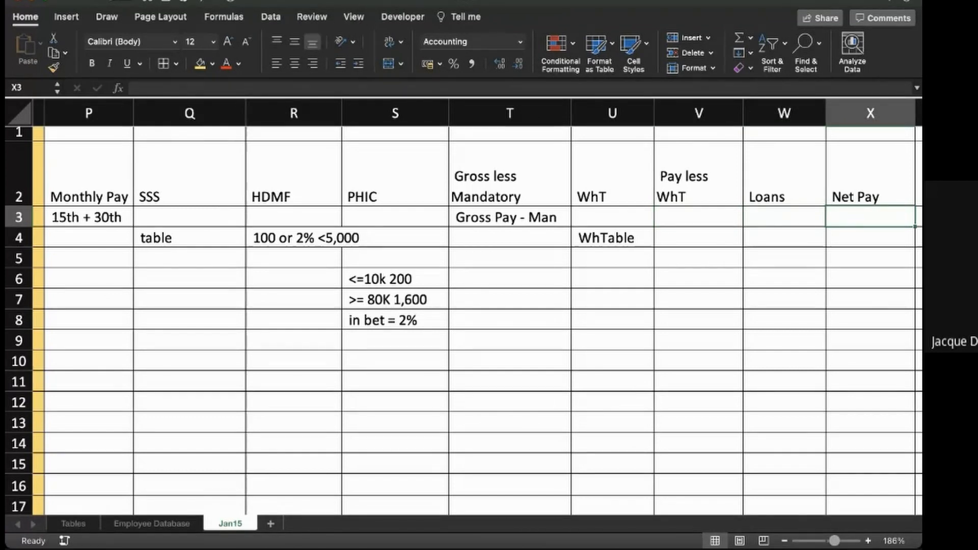
{"action": "scroll", "coordinate": [463, 305], "scroll_direction": "right", "scroll_amount": 1}
{"action": "scroll", "coordinate": [464, 306], "scroll_direction": "up", "scroll_amount": 1}
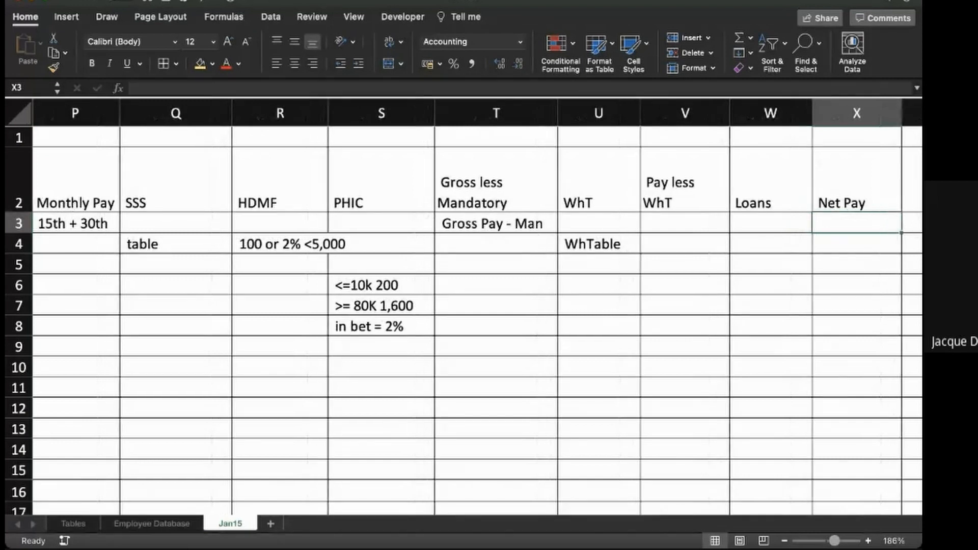
- Compose the Hourly Rate formula =C3*12/261/8 in cell D3, based on the first employee's basic pay
{"action": "scroll", "coordinate": [477, 307], "scroll_direction": "left", "scroll_amount": 15}
{"action": "scroll", "coordinate": [477, 307], "scroll_direction": "left", "scroll_amount": 2}
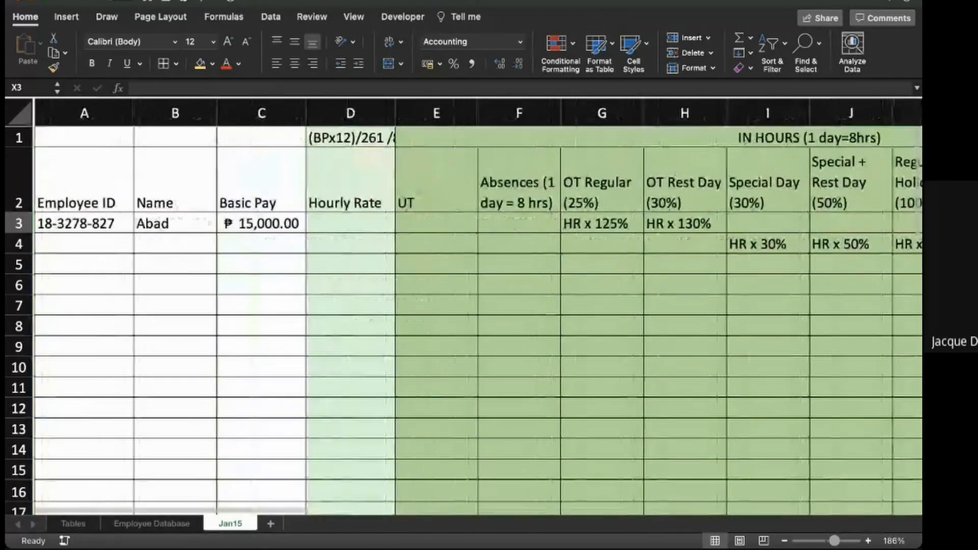
{"action": "left_click", "coordinate": [348, 223]}
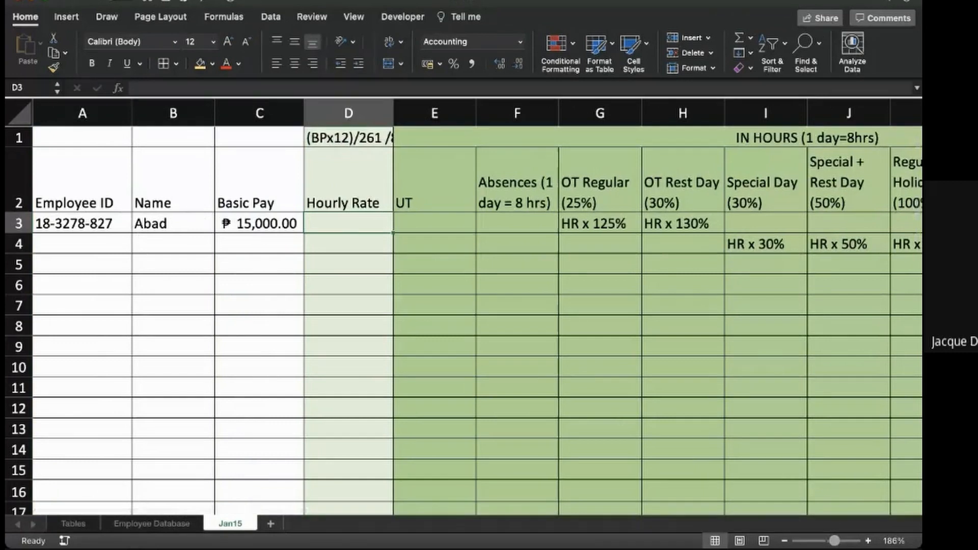
{"action": "type", "text": "="}
{"action": "left_click", "coordinate": [259, 223]}
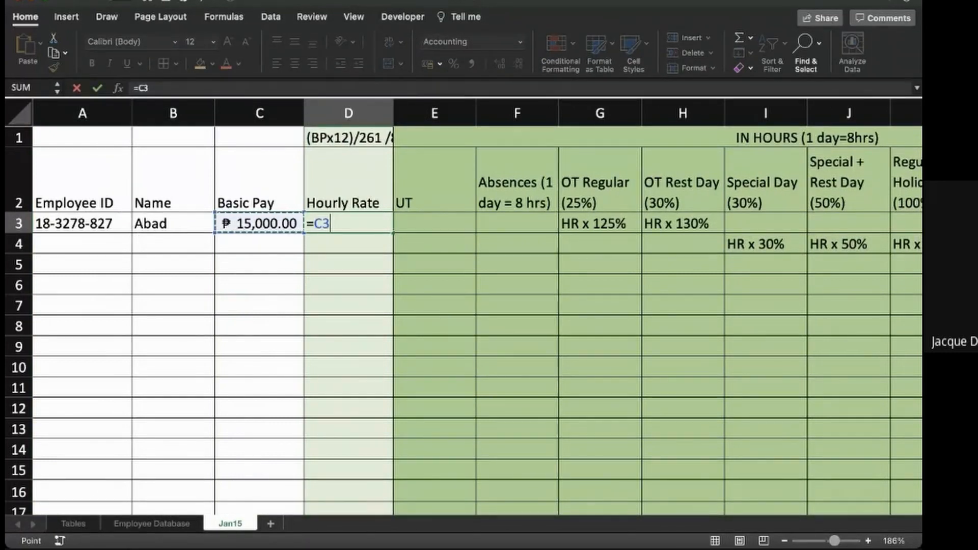
{"action": "type", "text": "*12/16"}
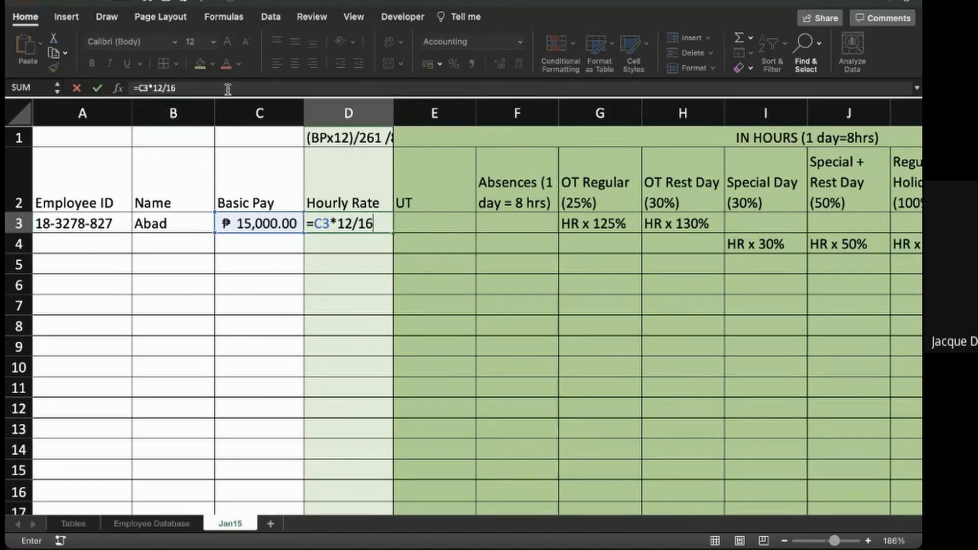
{"action": "type", "text": "2"}
{"action": "key", "text": "BackSpace"}
{"action": "type", "text": "1"}
{"action": "key", "text": "BackSpace"}
{"action": "type", "text": "61/8"}
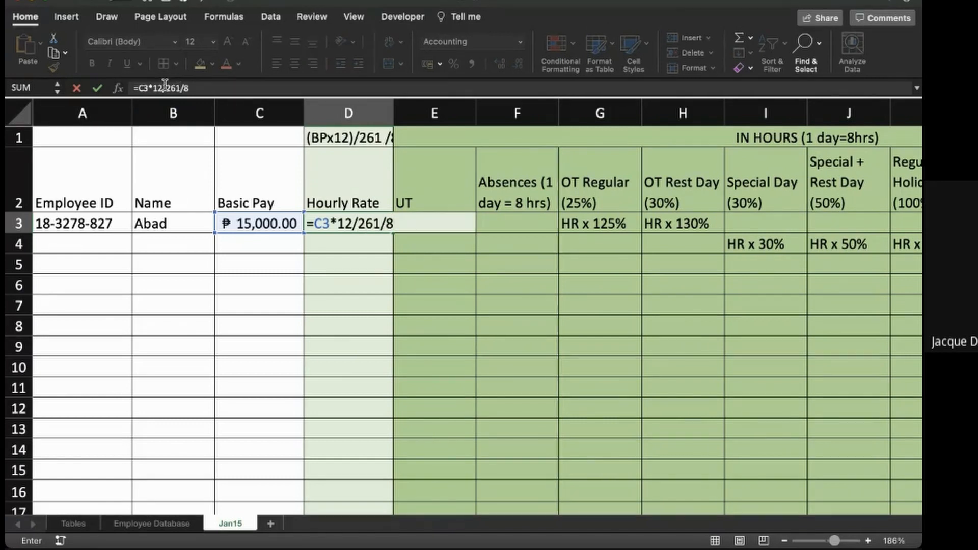
{"action": "type", "text": ")"}
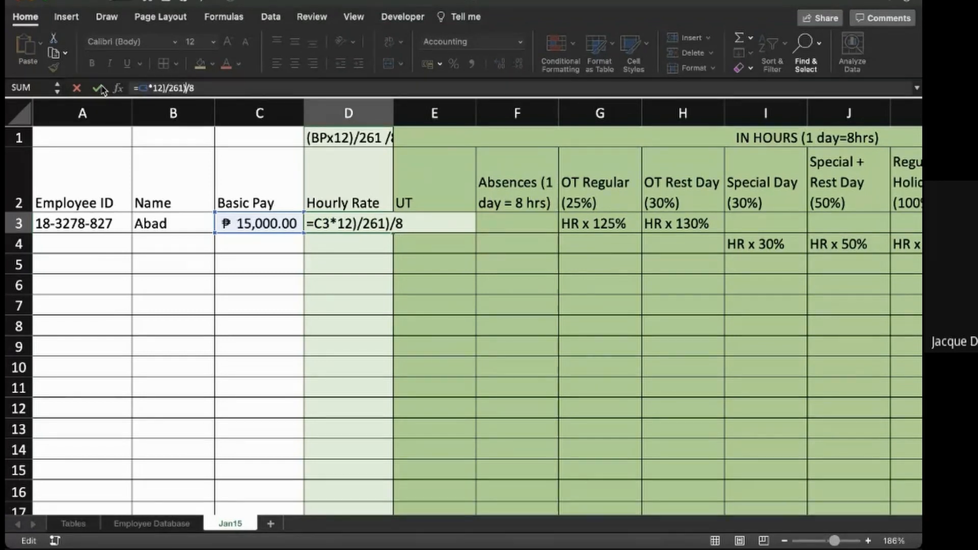
{"action": "type", "text": "(("}
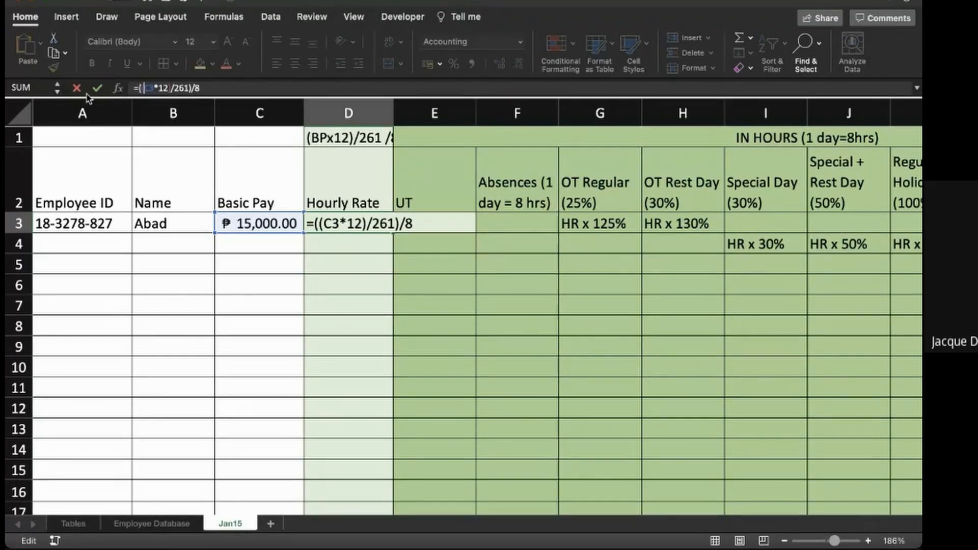
- Add parentheses so the Hourly Rate formula in D3 reads =((C3*12)/261)/8, and commit it
{"action": "key", "text": "Return"}
{"action": "key", "text": "Up"}
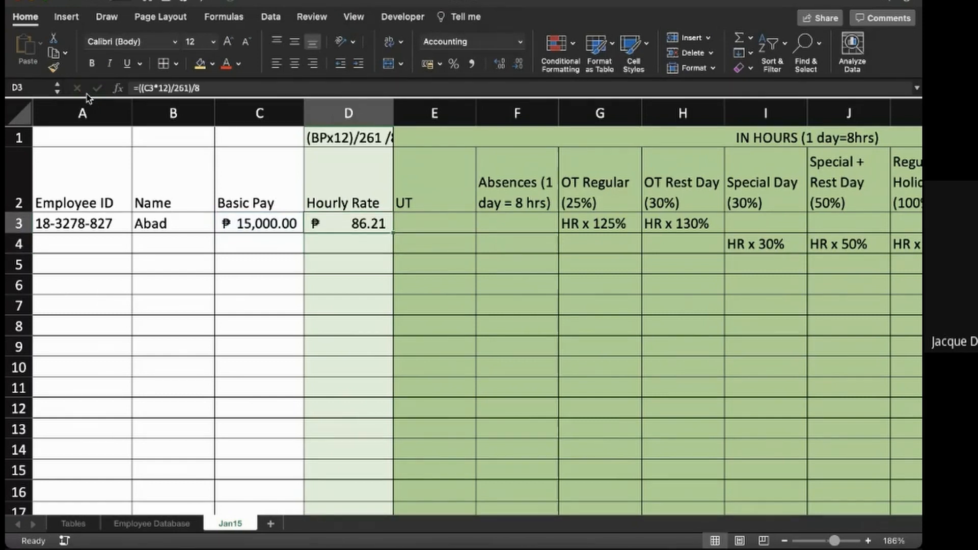
- Clear the rate notes in G3 and H3 under OT Regular and OT Rest Day
{"action": "key", "text": "Right"}
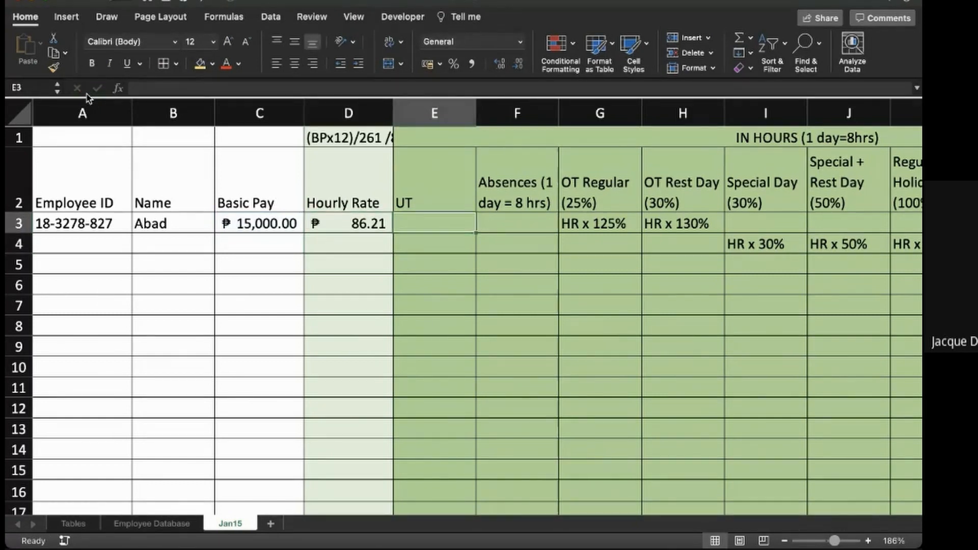
{"action": "key", "text": "Right"}
{"action": "key", "text": "Right"}
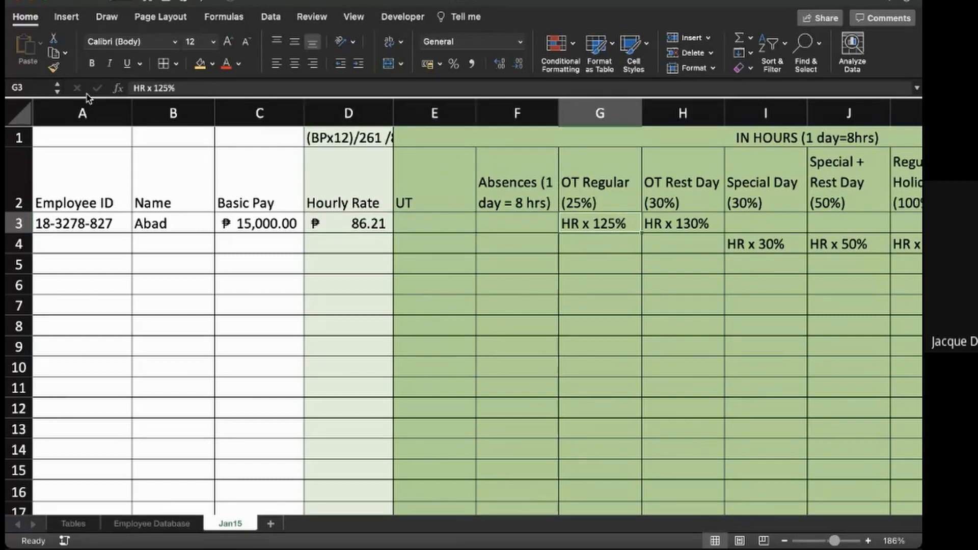
{"action": "key", "text": "Delete"}
{"action": "key", "text": "Right"}
{"action": "key", "text": "Delete"}
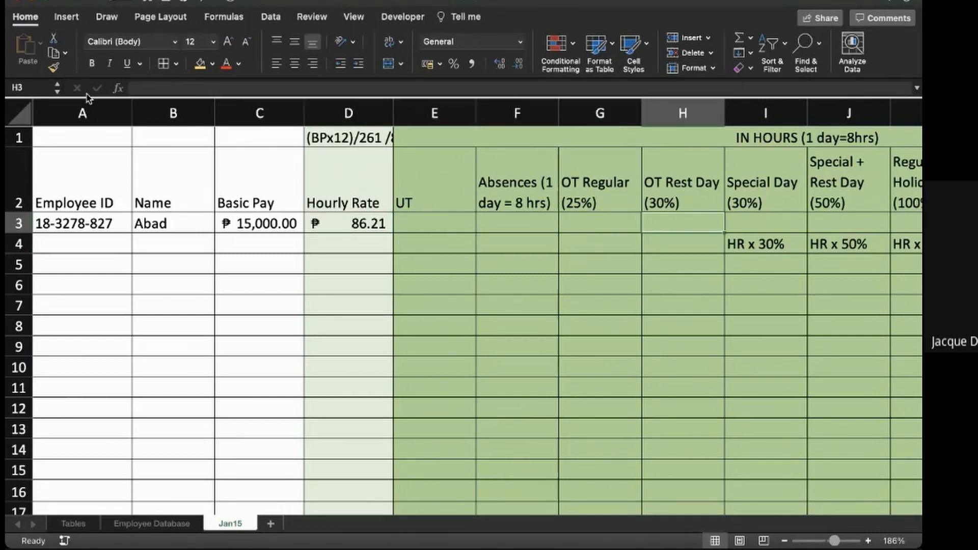
- Clear the rate notes in I4 and J4 under Special Day and Special + Rest Day
{"action": "scroll", "coordinate": [477, 306], "scroll_direction": "right", "scroll_amount": 4}
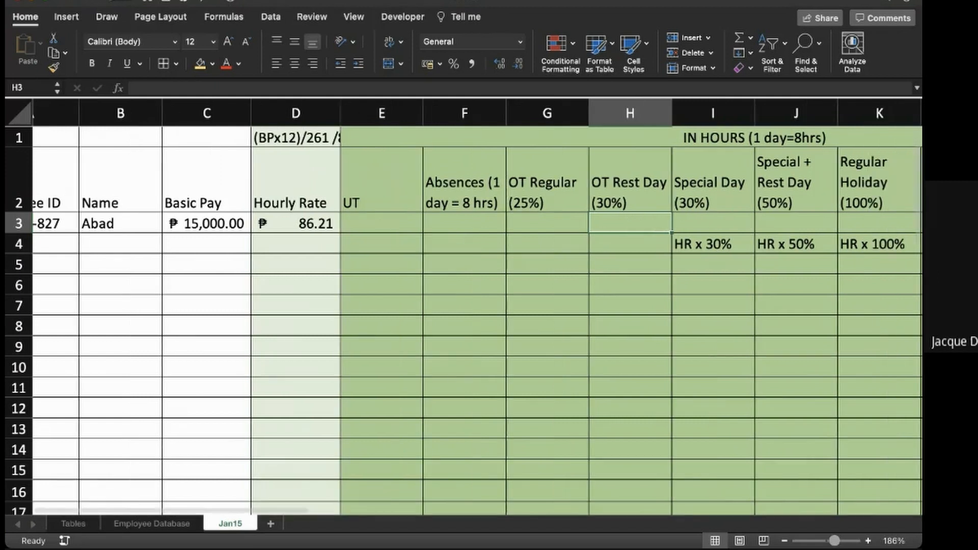
{"action": "left_click", "coordinate": [483, 264]}
{"action": "key", "text": "Right"}
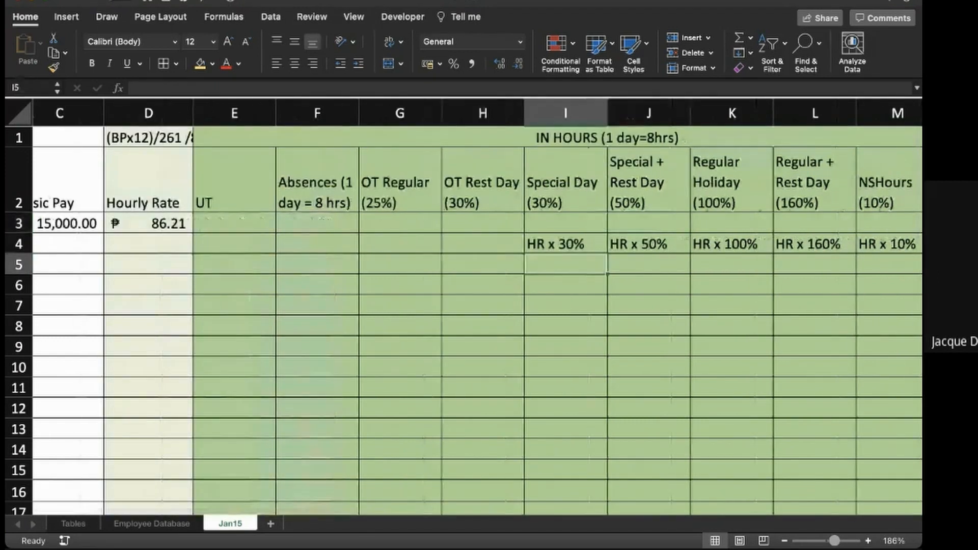
{"action": "key", "text": "Up"}
{"action": "key", "text": "Delete"}
{"action": "key", "text": "Right"}
{"action": "key", "text": "Delete"}
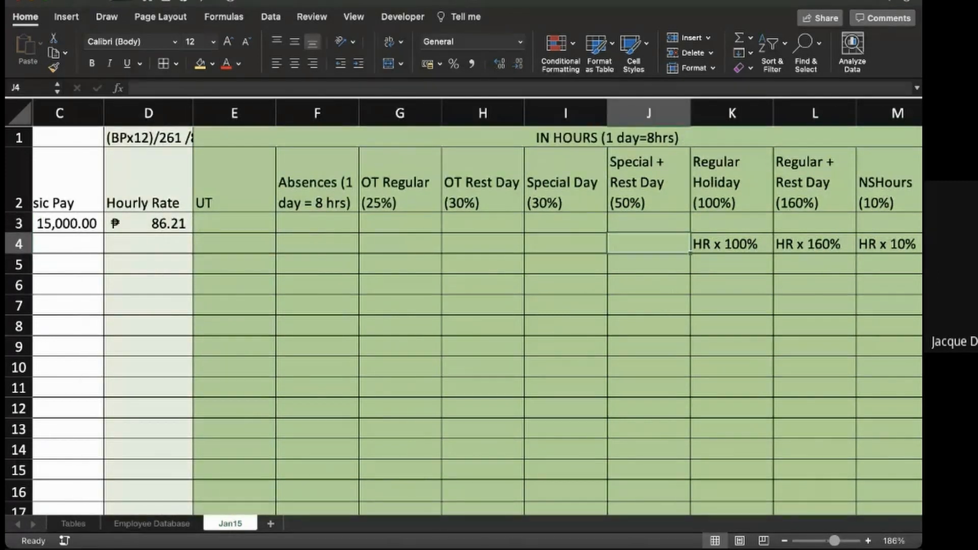
- Clear the rate notes in K4, L4 and M4 under Regular Holiday, Regular + Rest Day and NSHours
{"action": "key", "text": "Right"}
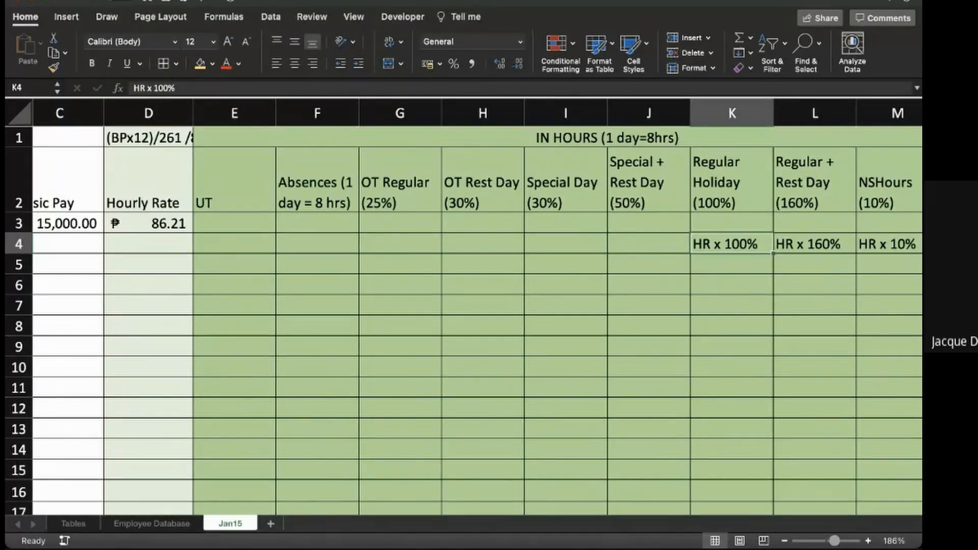
{"action": "key", "text": "Delete"}
{"action": "key", "text": "Right"}
{"action": "scroll", "coordinate": [463, 321], "scroll_direction": "right", "scroll_amount": 2}
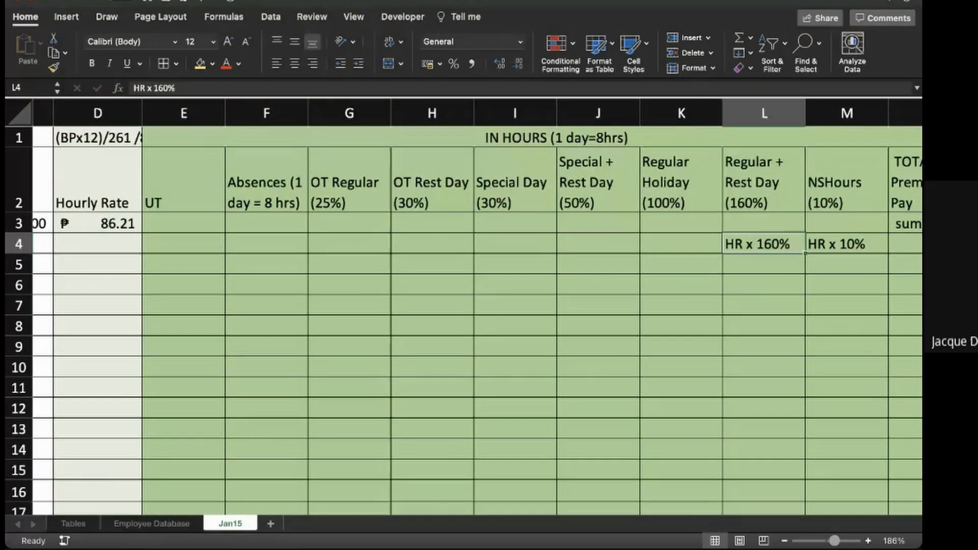
{"action": "key", "text": "Delete"}
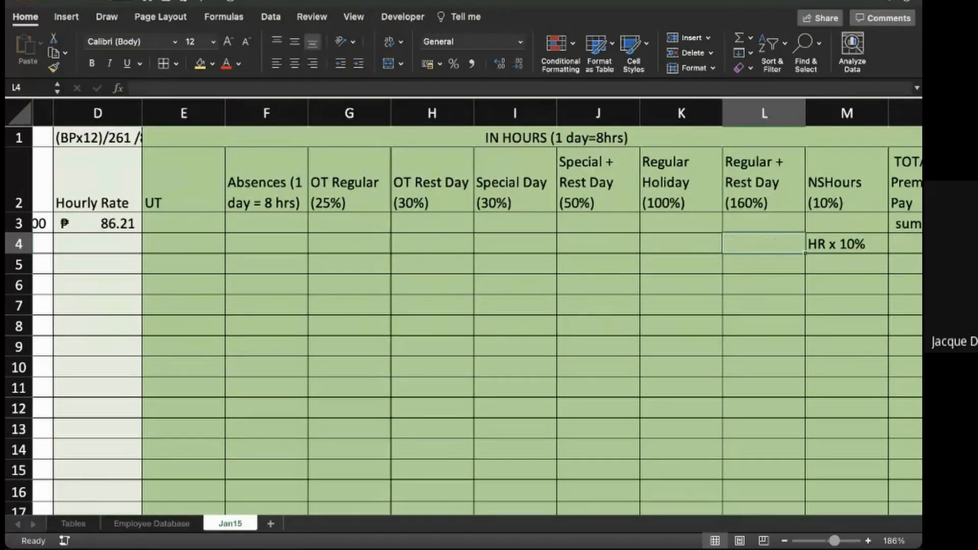
{"action": "key", "text": "Right"}
{"action": "key", "text": "Delete"}
- Clear the "sum of all PP" note from N3 in the TOTAL Premium Pay column
{"action": "scroll", "coordinate": [464, 305], "scroll_direction": "right", "scroll_amount": 2}
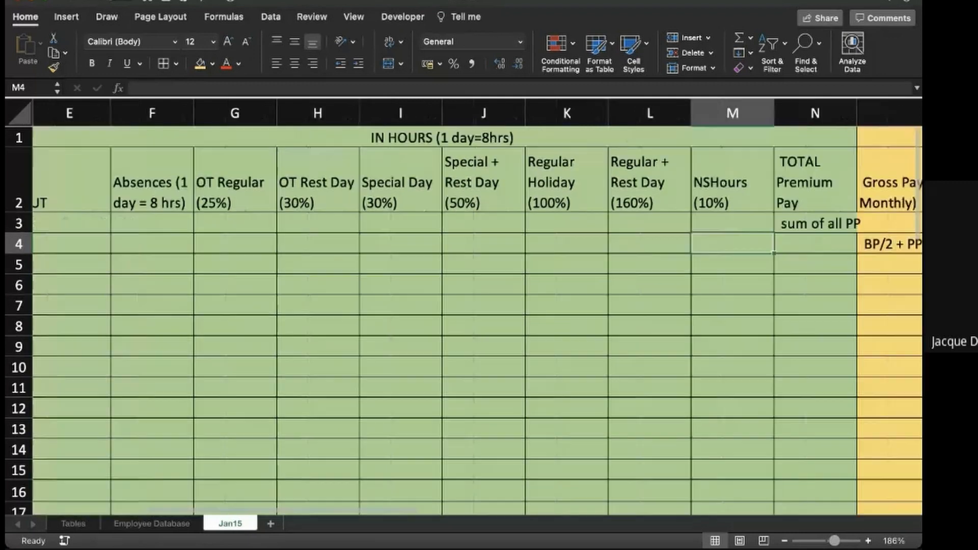
{"action": "left_click", "coordinate": [815, 224]}
{"action": "key", "text": "Delete"}
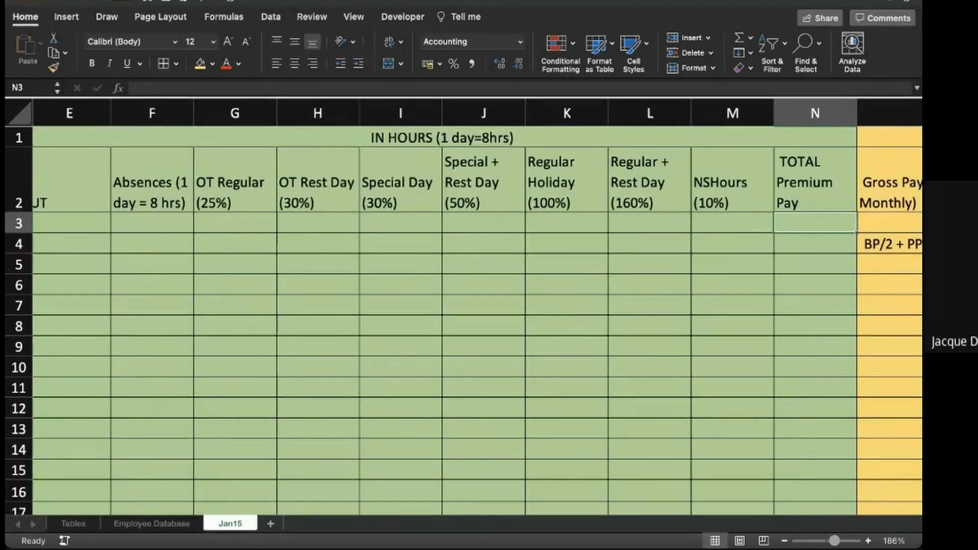
- Begin the TOTAL Premium Pay formula in N3 with =D3*125%, referencing the first employee's hourly rate
{"action": "scroll", "coordinate": [464, 305], "scroll_direction": "right", "scroll_amount": 2}
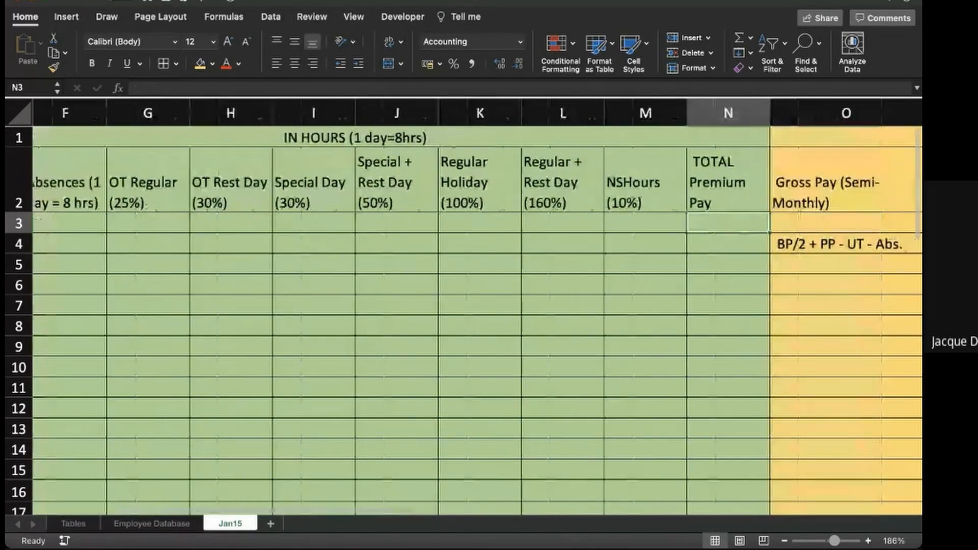
{"action": "scroll", "coordinate": [463, 306], "scroll_direction": "right", "scroll_amount": 2}
{"action": "type", "text": "="}
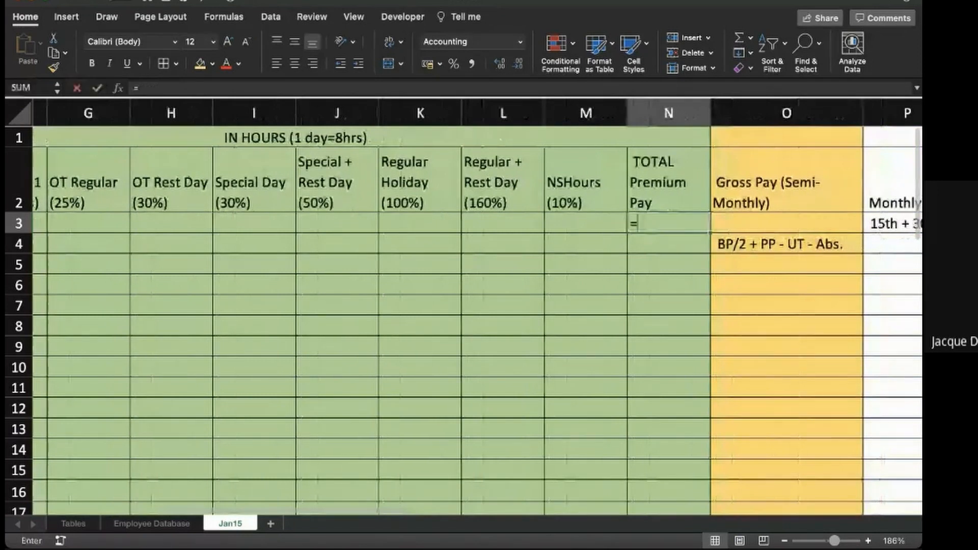
{"action": "scroll", "coordinate": [448, 305], "scroll_direction": "down", "scroll_amount": 3}
{"action": "scroll", "coordinate": [463, 305], "scroll_direction": "left", "scroll_amount": 3}
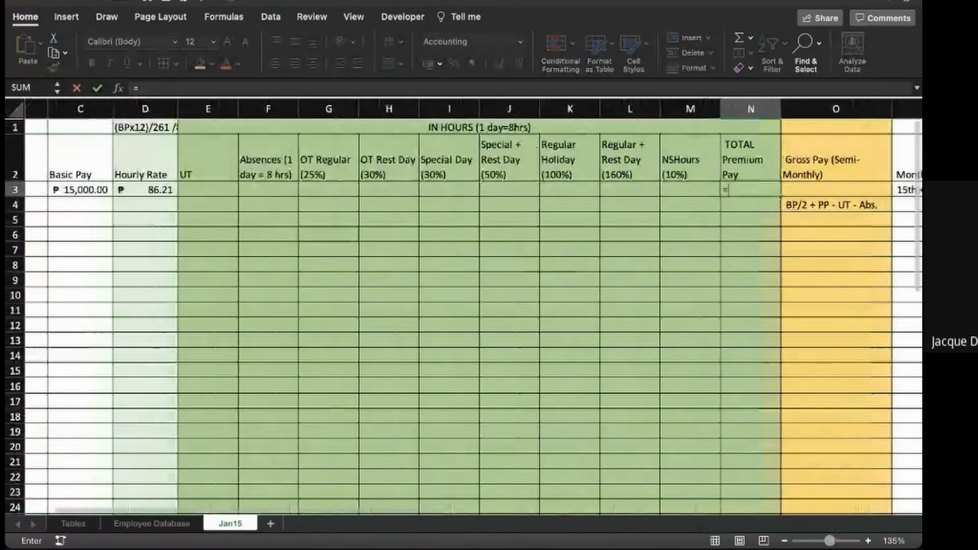
{"action": "left_click", "coordinate": [145, 190]}
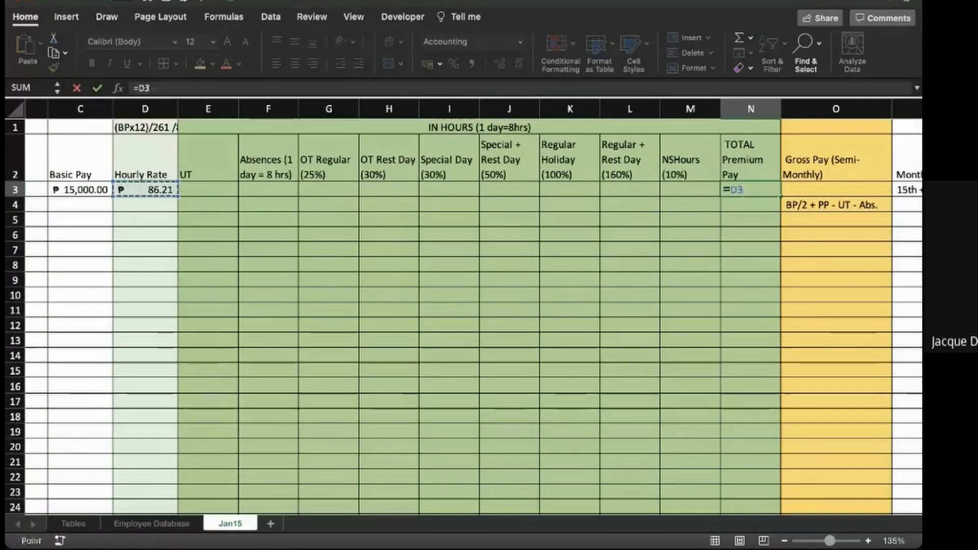
{"action": "type", "text": "*"}
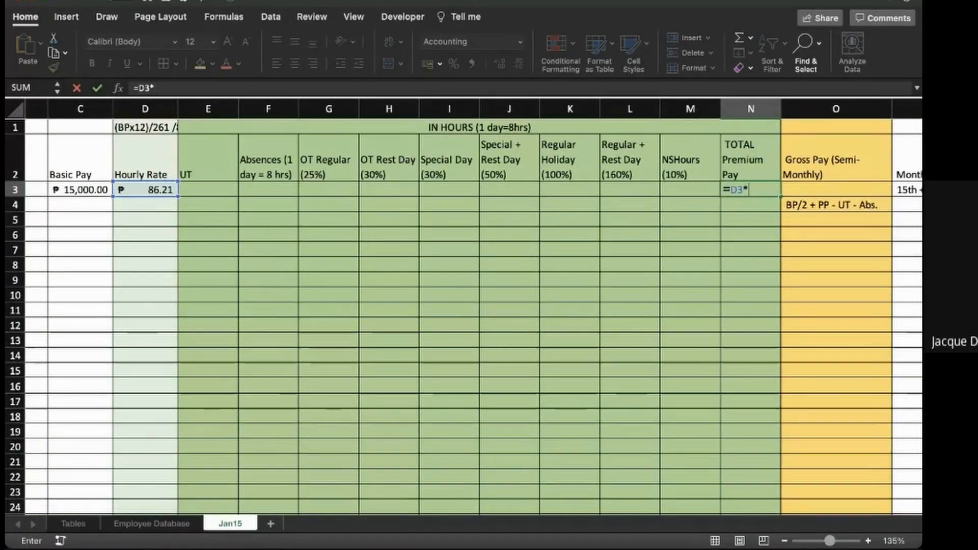
{"action": "type", "text": "125%"}
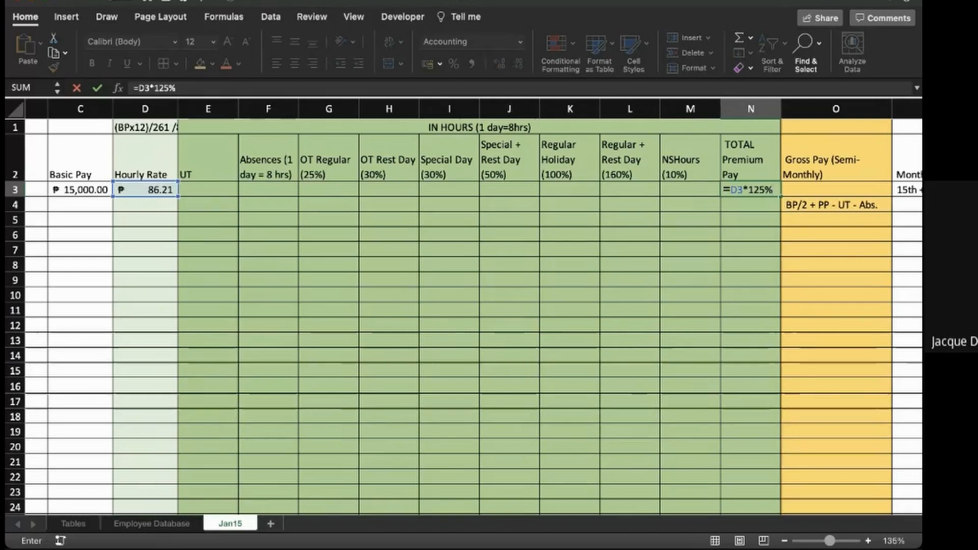
{"action": "type", "text": "+"}
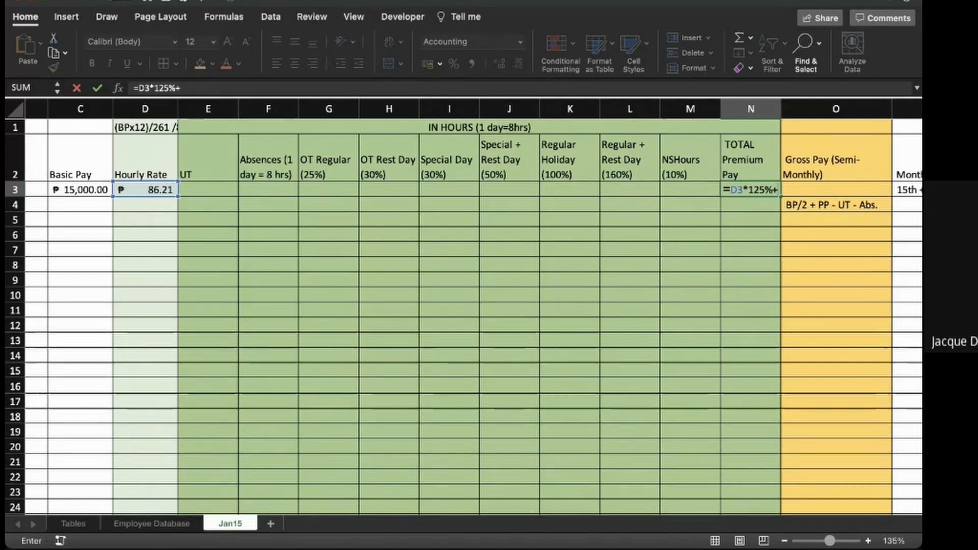
- Add the OT Rest Day term +H3*130% to the premium pay formula in N3
{"action": "left_click", "coordinate": [389, 190]}
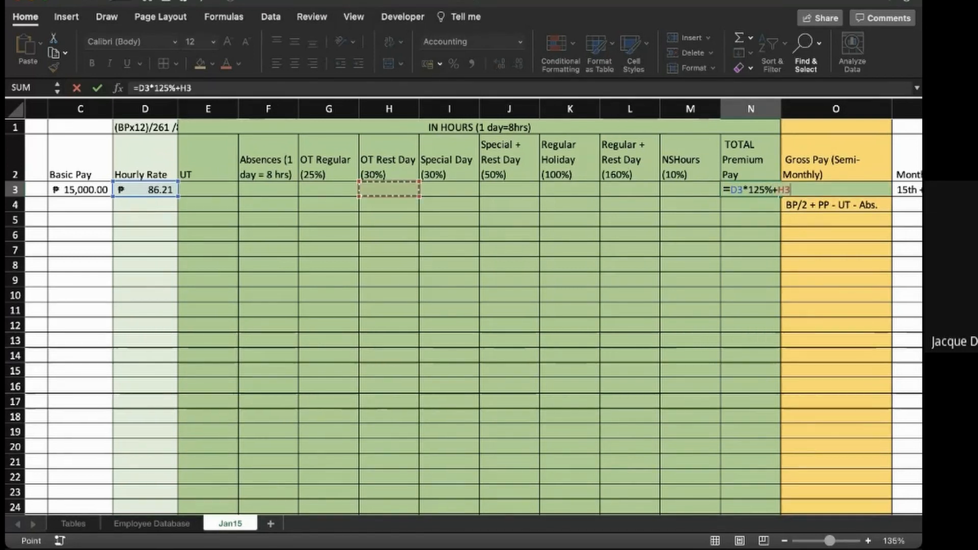
{"action": "left_click", "coordinate": [245, 87]}
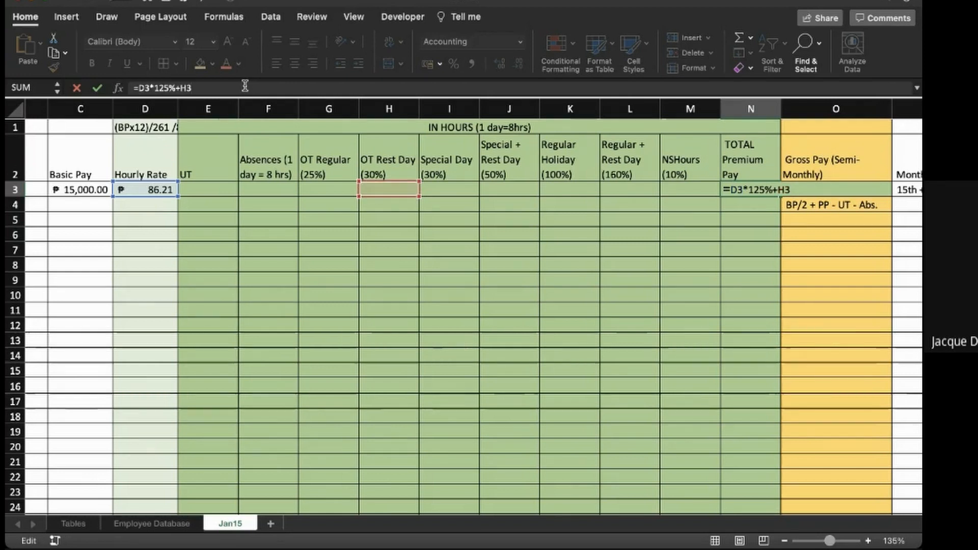
{"action": "type", "text": "*"}
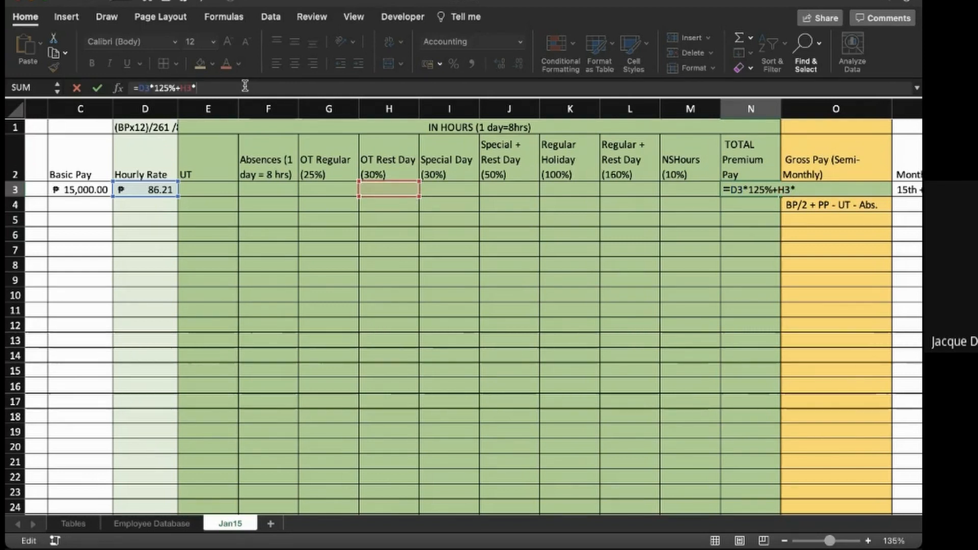
{"action": "type", "text": "130%"}
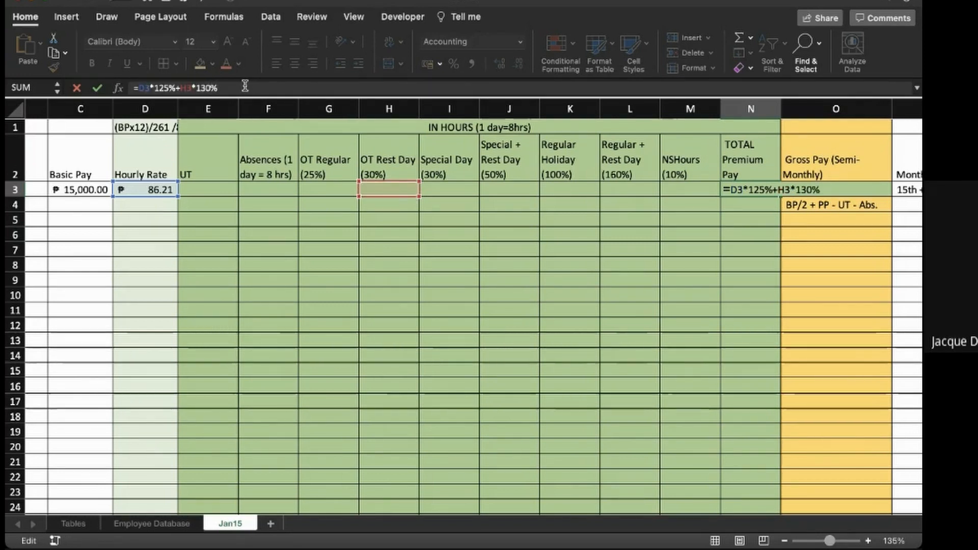
{"action": "type", "text": "+"}
- Append the Special Day term +I3*130%, followed by a plus sign, to the formula in N3
{"action": "left_click", "coordinate": [450, 189]}
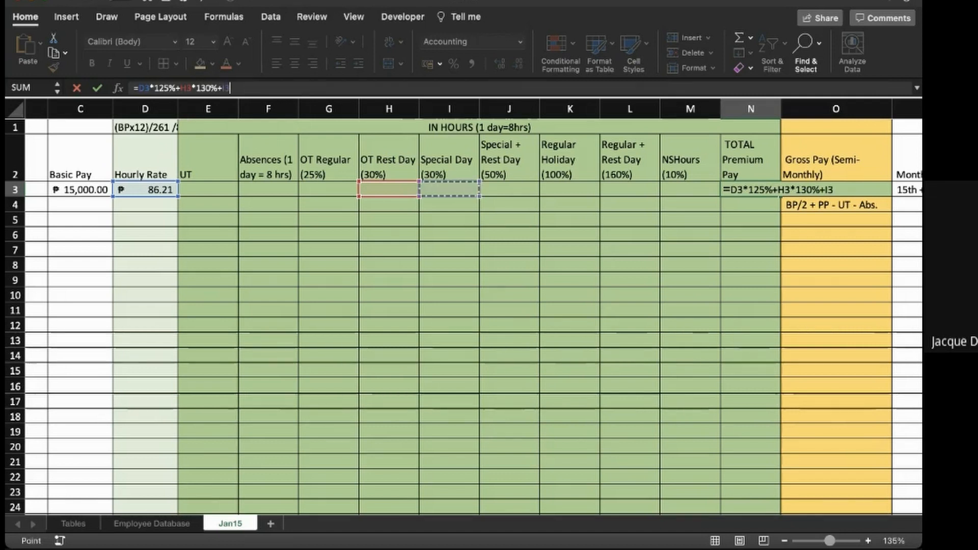
{"action": "type", "text": "*1"}
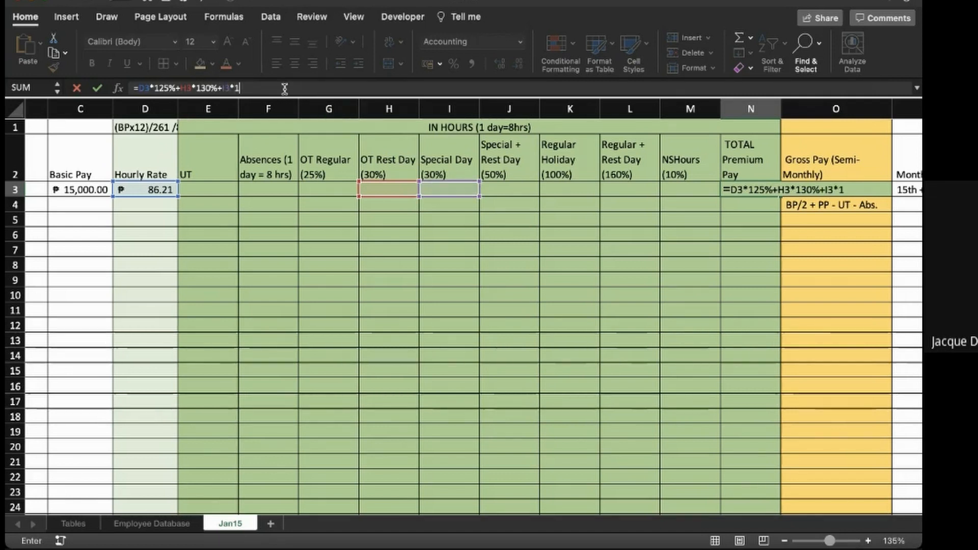
{"action": "type", "text": "30"}
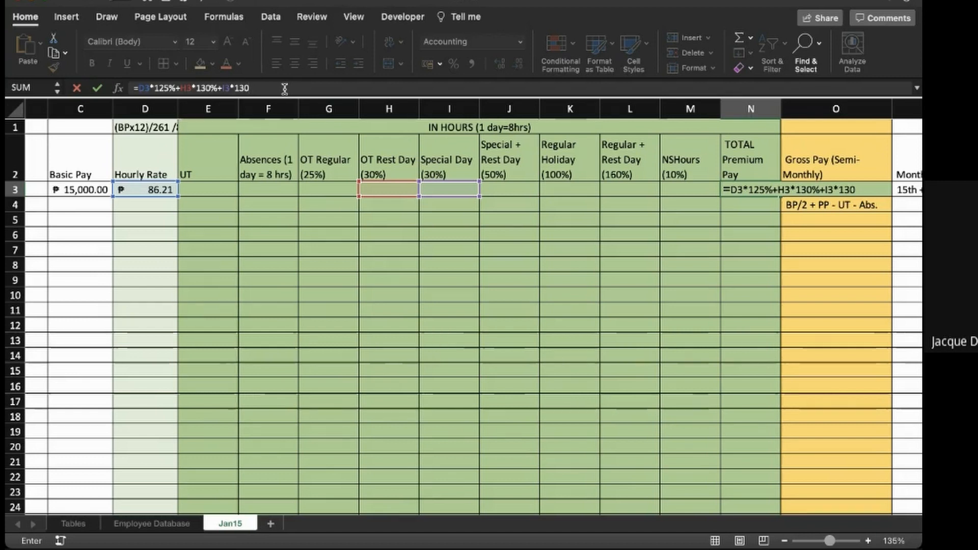
{"action": "type", "text": "%+"}
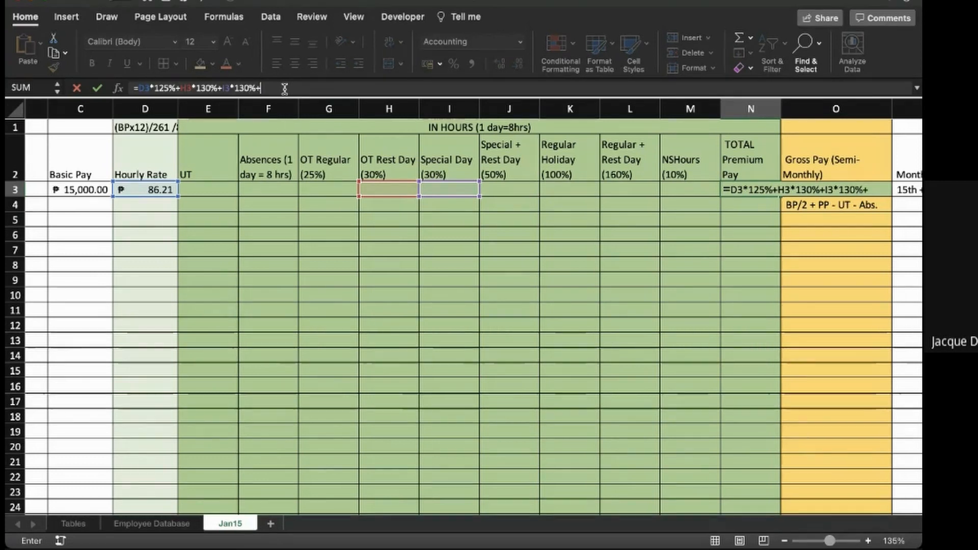
- Extend the N3 formula with J3*150% for Special + Rest Day and K3*200% for Regular Holiday
{"action": "left_click", "coordinate": [508, 189]}
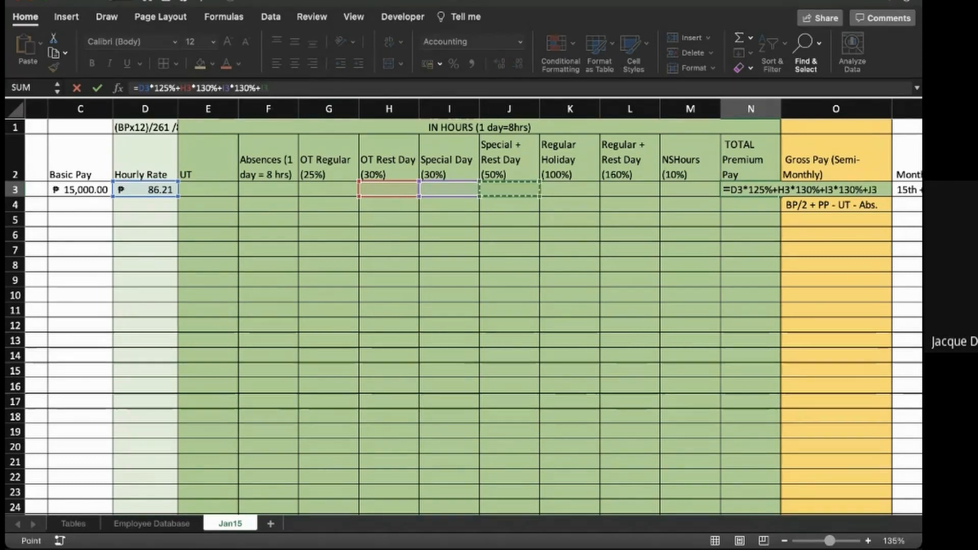
{"action": "type", "text": "*150"}
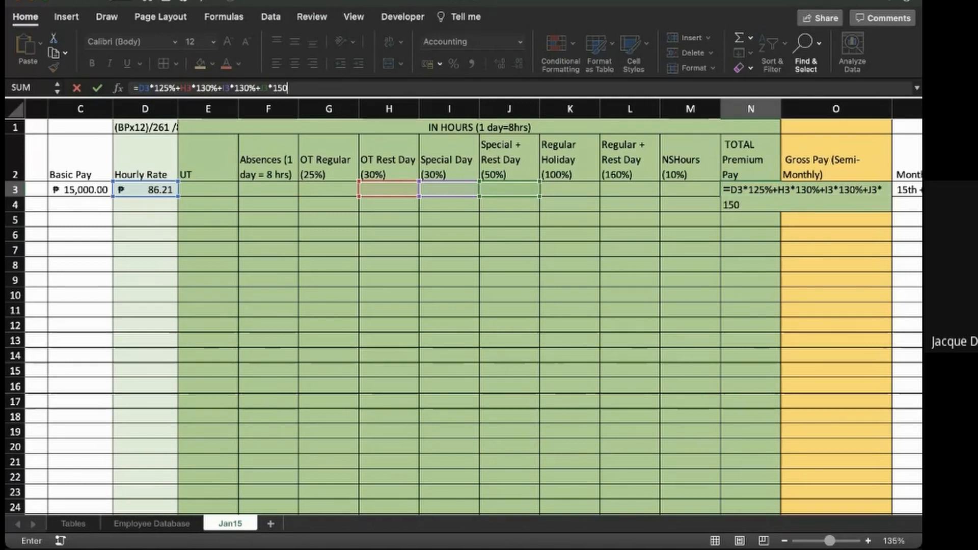
{"action": "type", "text": "%+"}
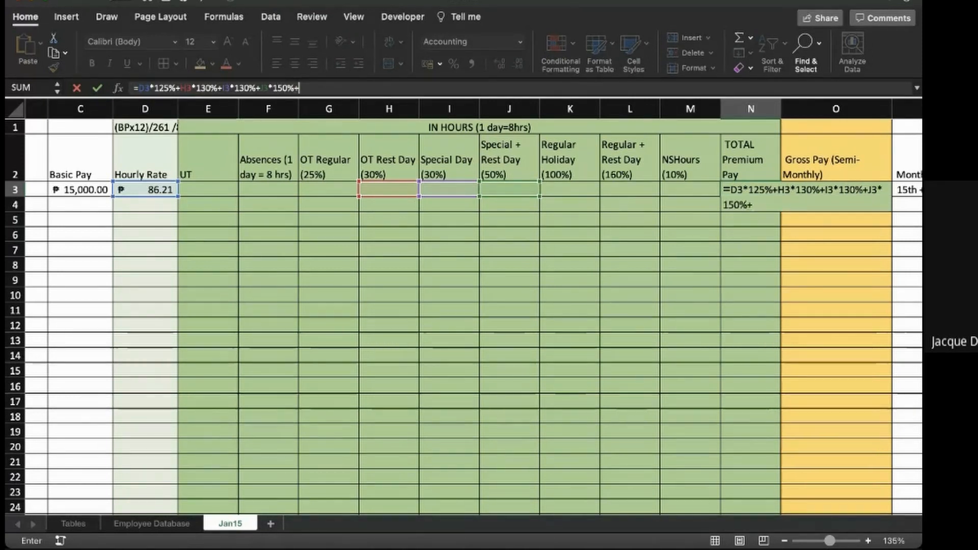
{"action": "left_click", "coordinate": [570, 190]}
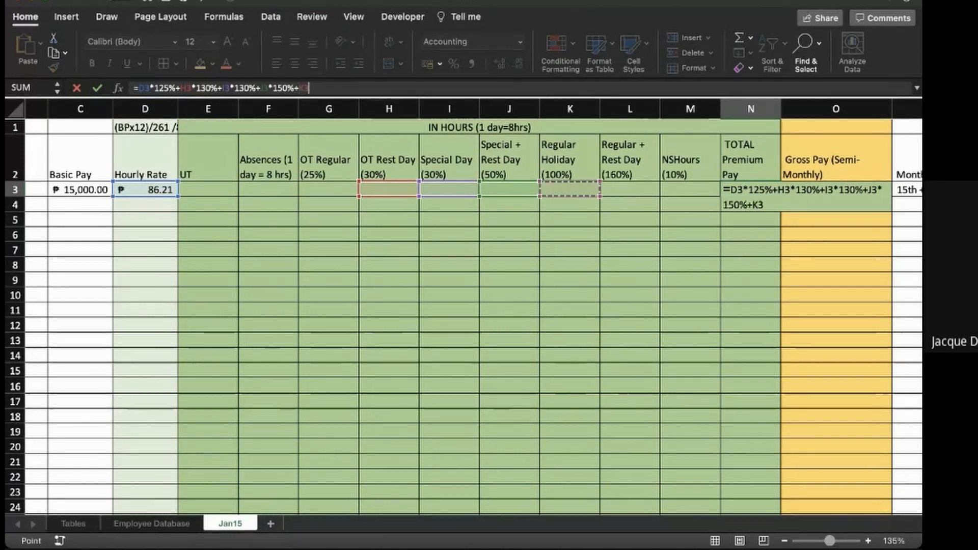
{"action": "type", "text": "*200"}
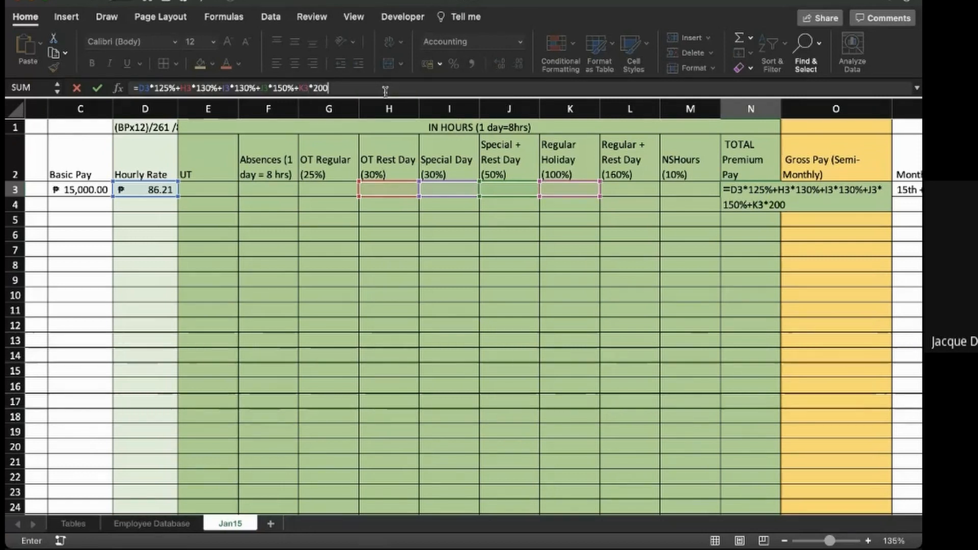
{"action": "type", "text": "%"}
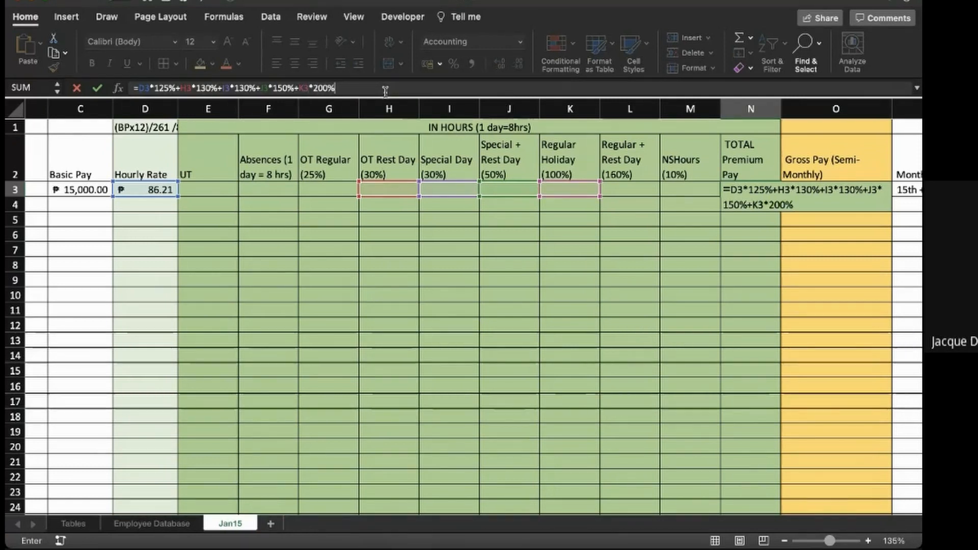
{"action": "type", "text": "+"}
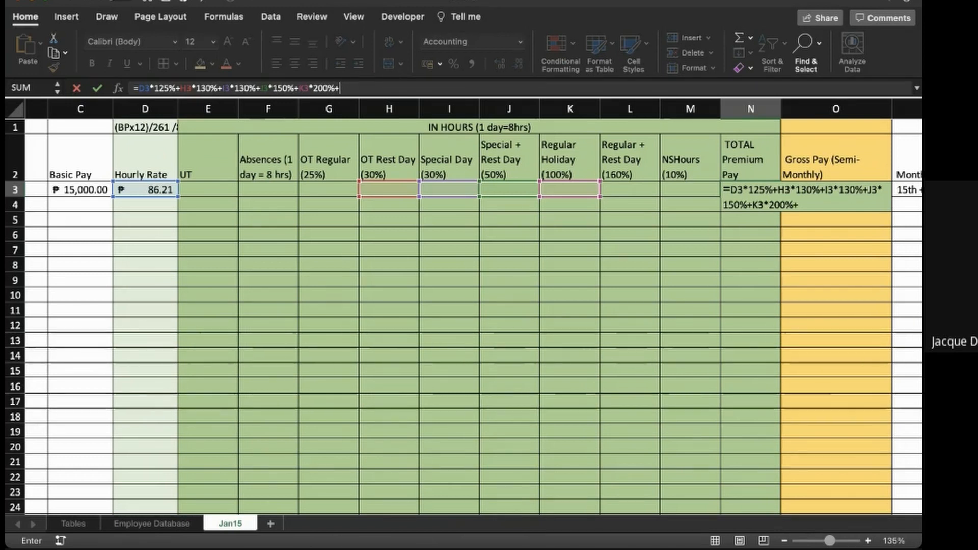
- Append the NSHours term +D3*M3*10% to the premium pay formula in N3
{"action": "left_click", "coordinate": [145, 189]}
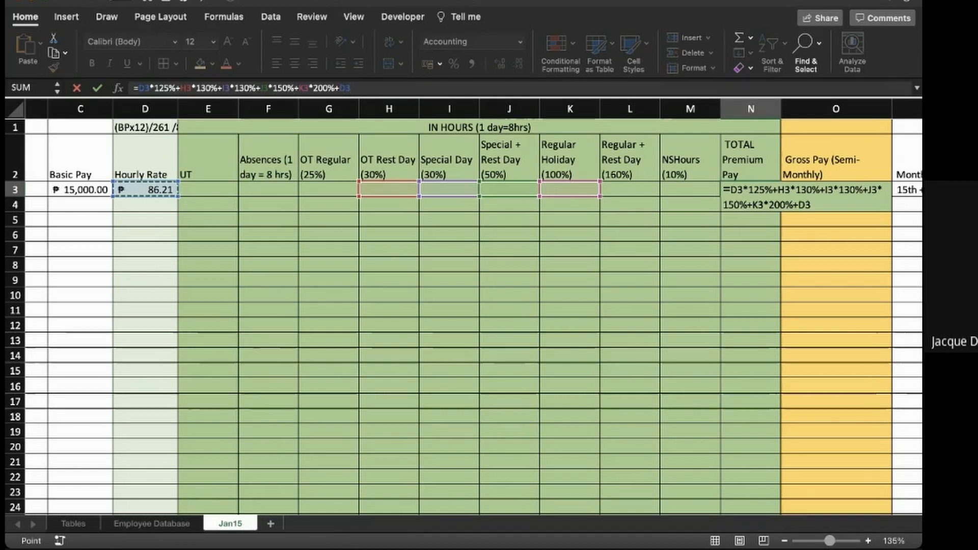
{"action": "type", "text": "*"}
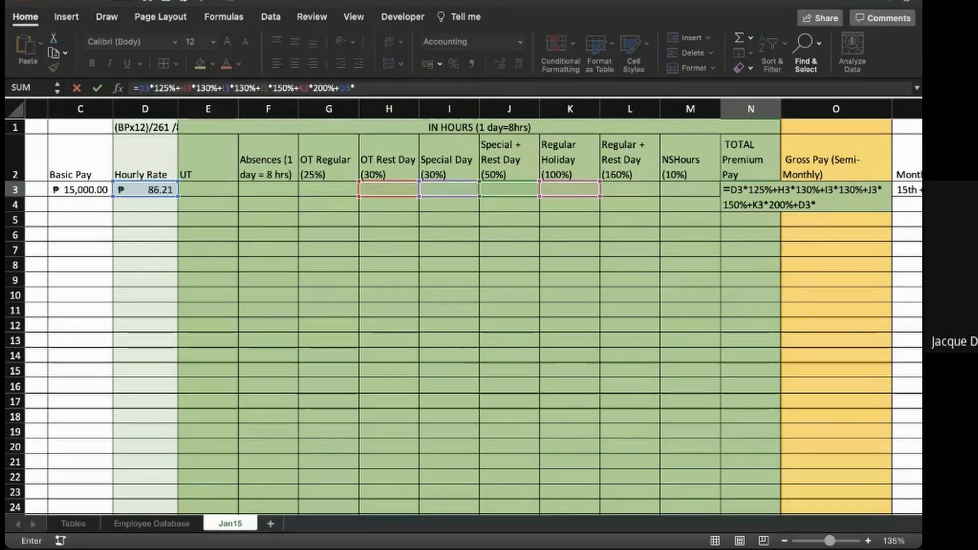
{"action": "left_click", "coordinate": [690, 190]}
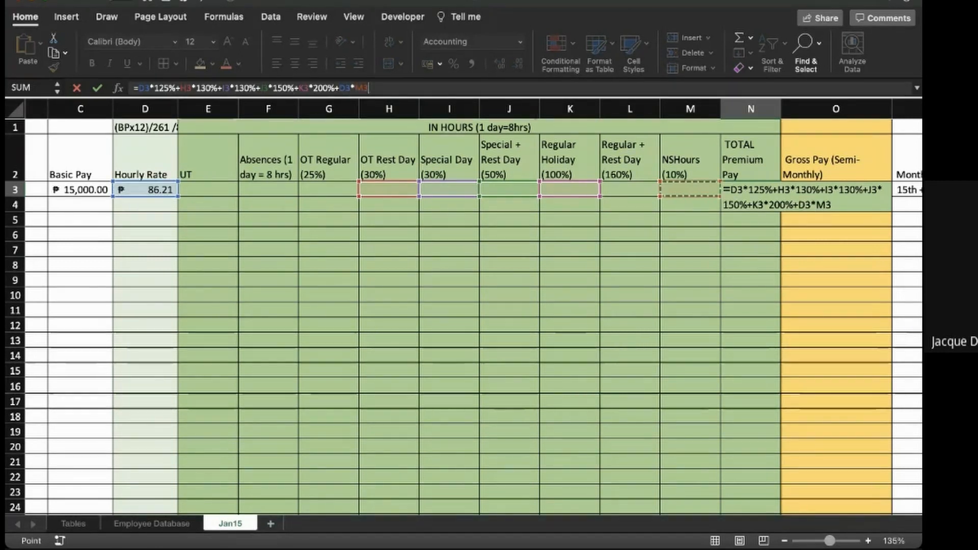
{"action": "left_click", "coordinate": [393, 88]}
{"action": "type", "text": "*10"}
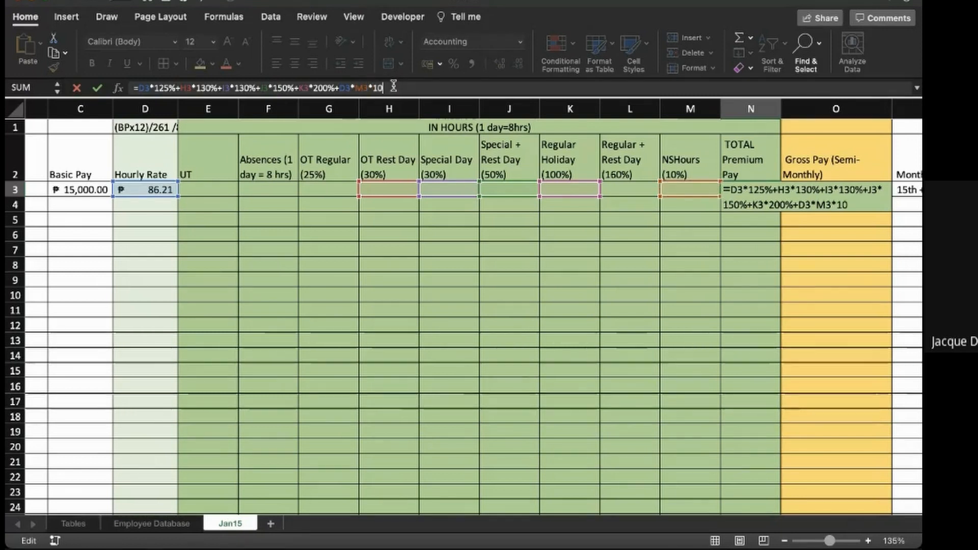
{"action": "type", "text": "%"}
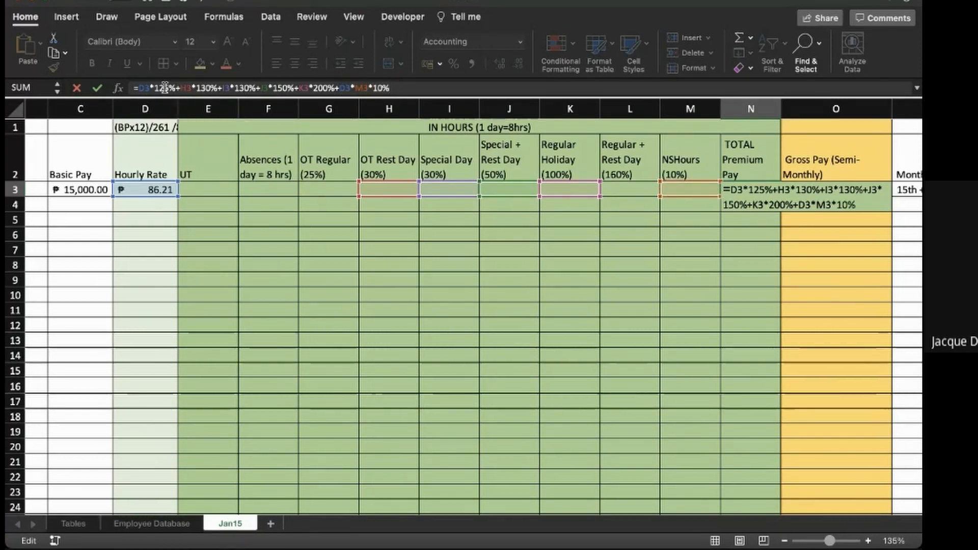
- Insert the OT Regular hours into the first term of the N3 formula, making it D3*G3*125%
{"action": "left_click", "coordinate": [155, 87]}
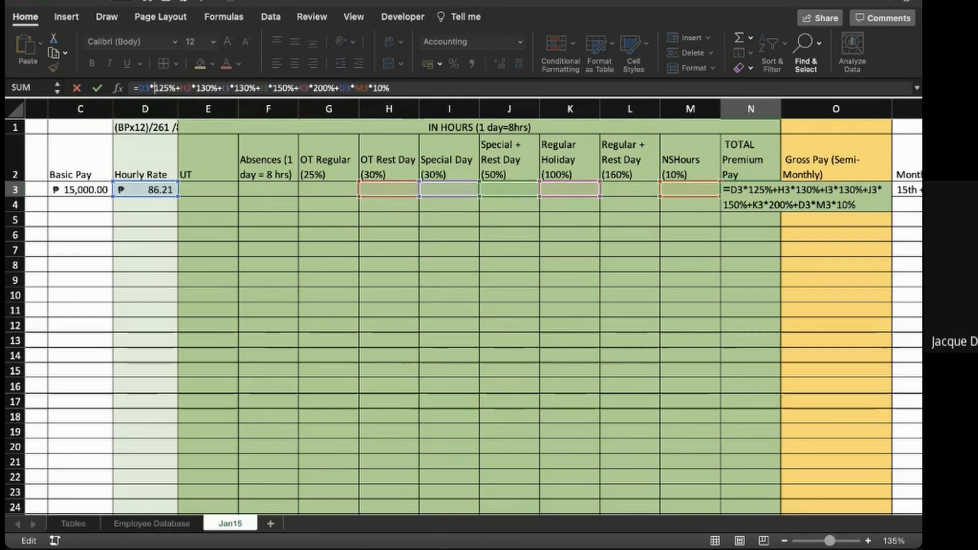
{"action": "type", "text": "D3*"}
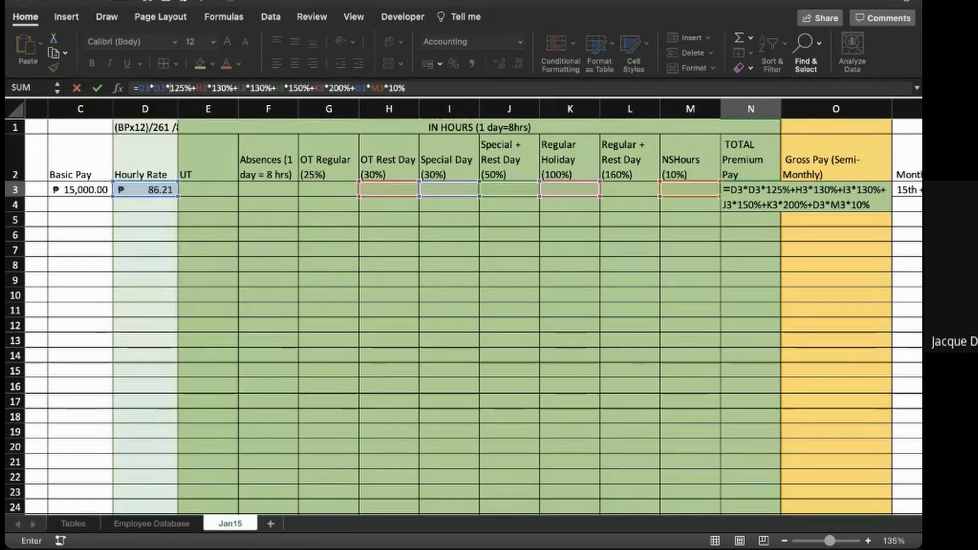
{"action": "key", "text": "BackSpace"}
{"action": "key", "text": "BackSpace"}
{"action": "key", "text": "BackSpace"}
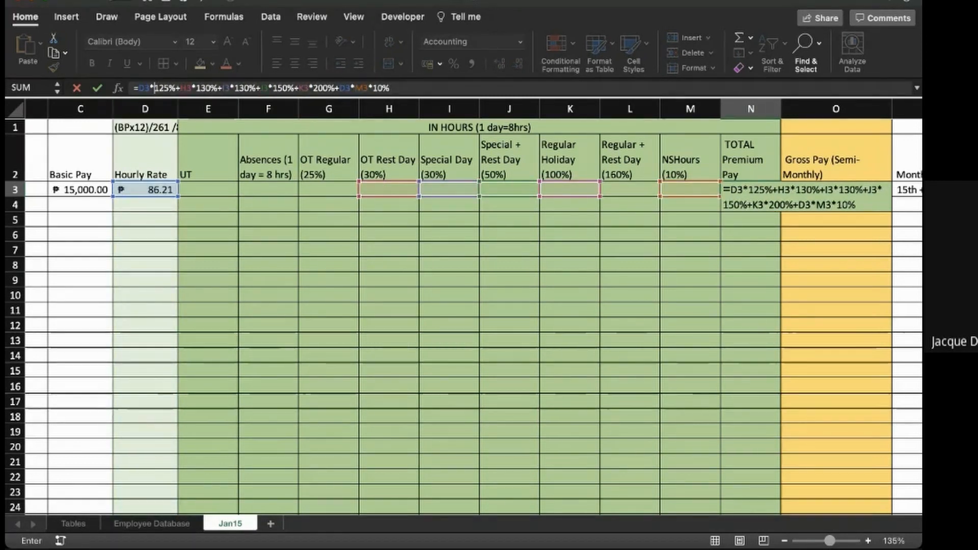
{"action": "type", "text": "G3*"}
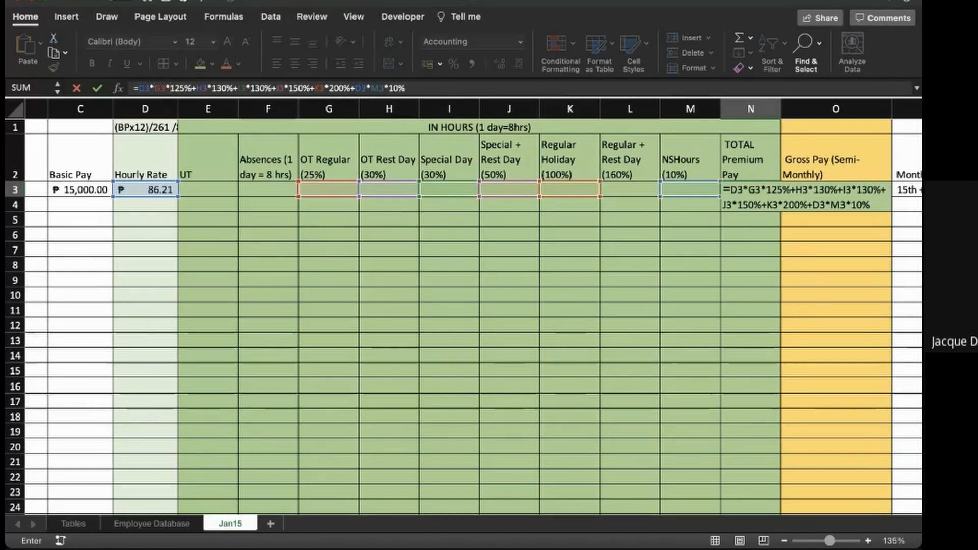
- Multiply the OT Rest Day term in the N3 formula by the hourly rate, making it D3*H3*130%
{"action": "left_click", "coordinate": [196, 88]}
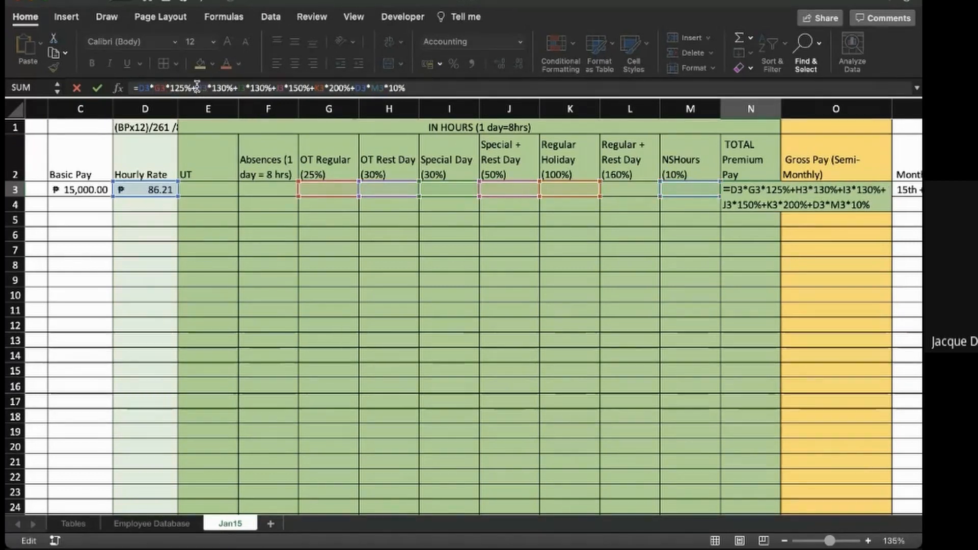
{"action": "type", "text": "D3*"}
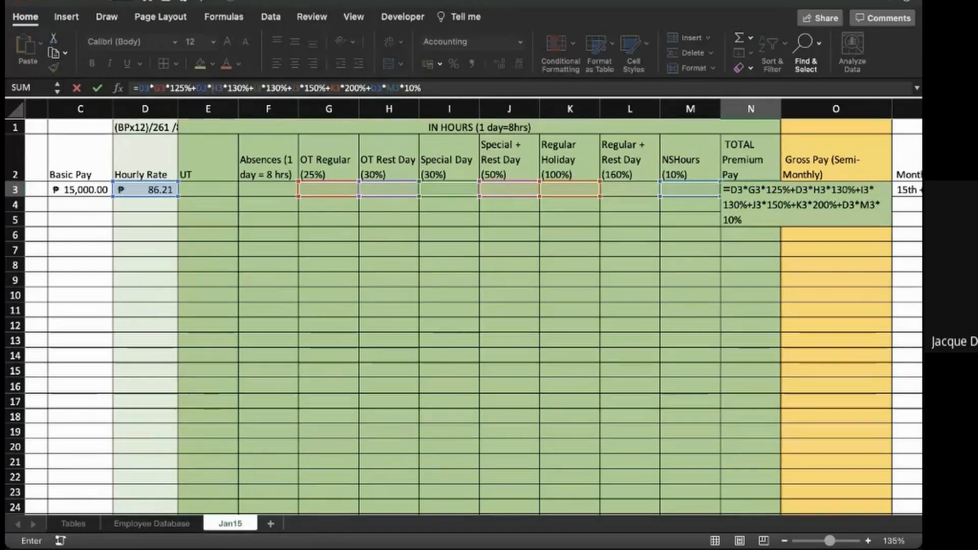
{"action": "key", "text": "Right"}
{"action": "key", "text": "Right"}
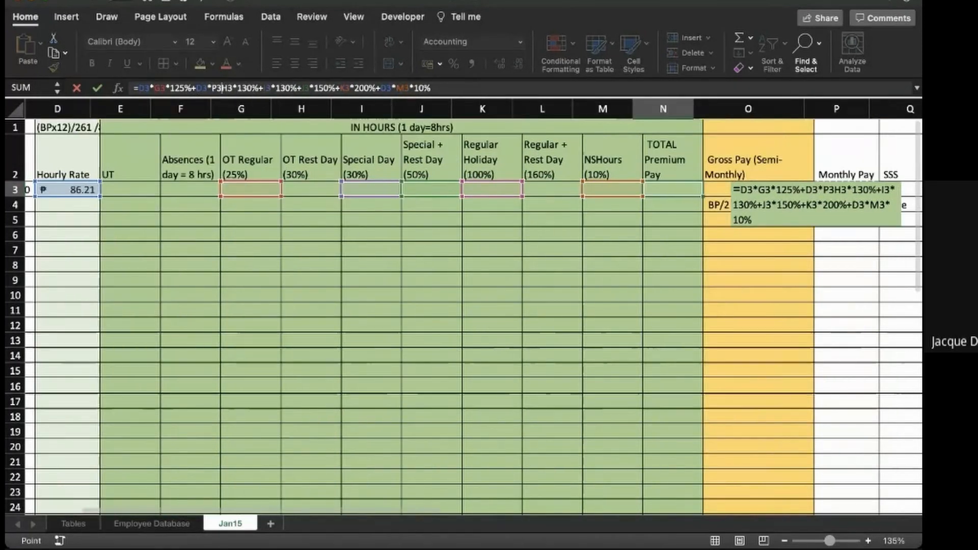
{"action": "key", "text": "Right"}
{"action": "key", "text": "Left"}
{"action": "key", "text": "Left"}
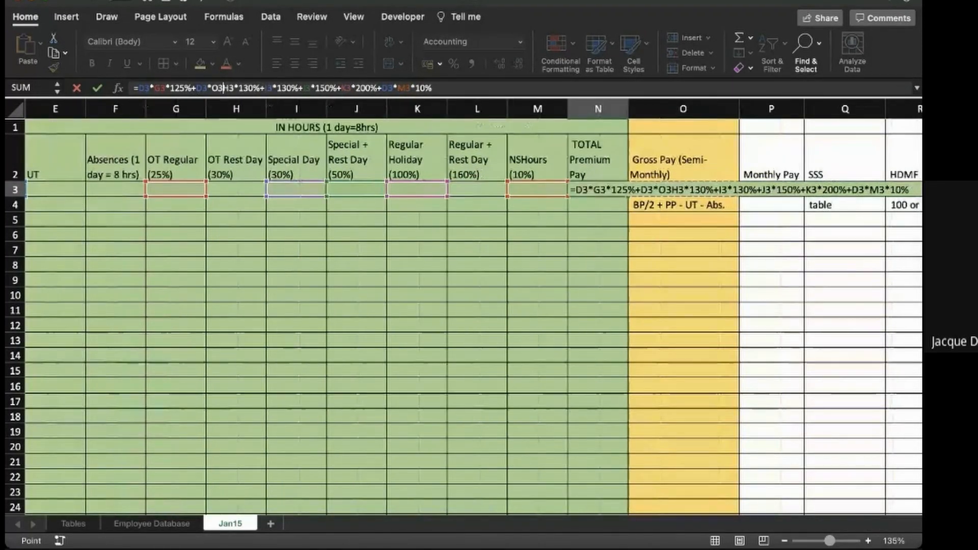
{"action": "key", "text": "BackSpace"}
{"action": "key", "text": "BackSpace"}
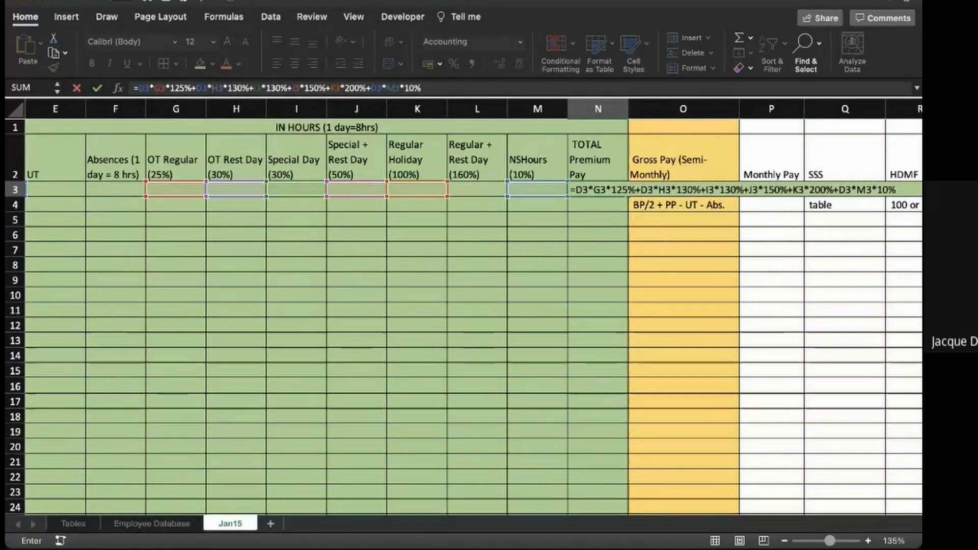
{"action": "scroll", "coordinate": [464, 306], "scroll_direction": "left", "scroll_amount": 5}
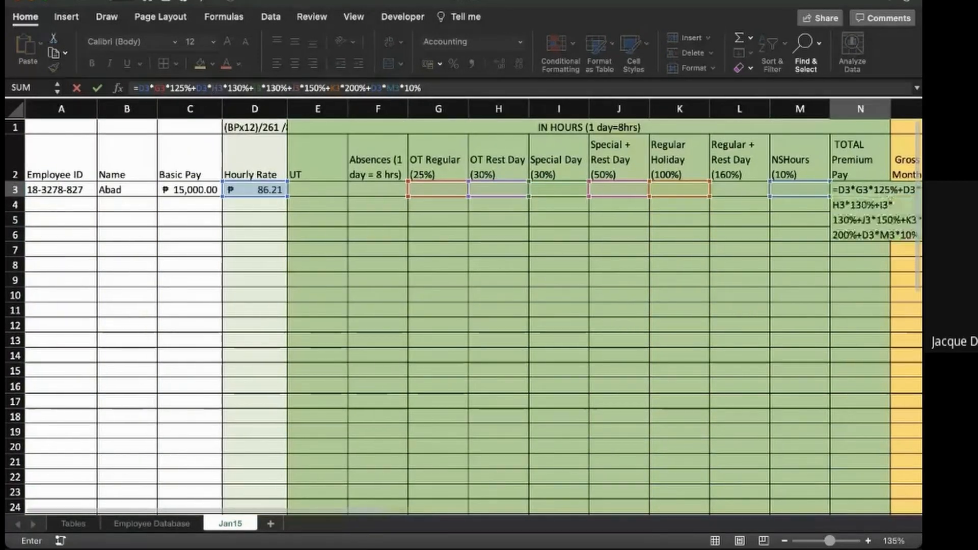
- Insert D3* before the I3, J3 and K3 references in the N3 formula to multiply each term by the hourly rate
{"action": "left_click", "coordinate": [261, 89]}
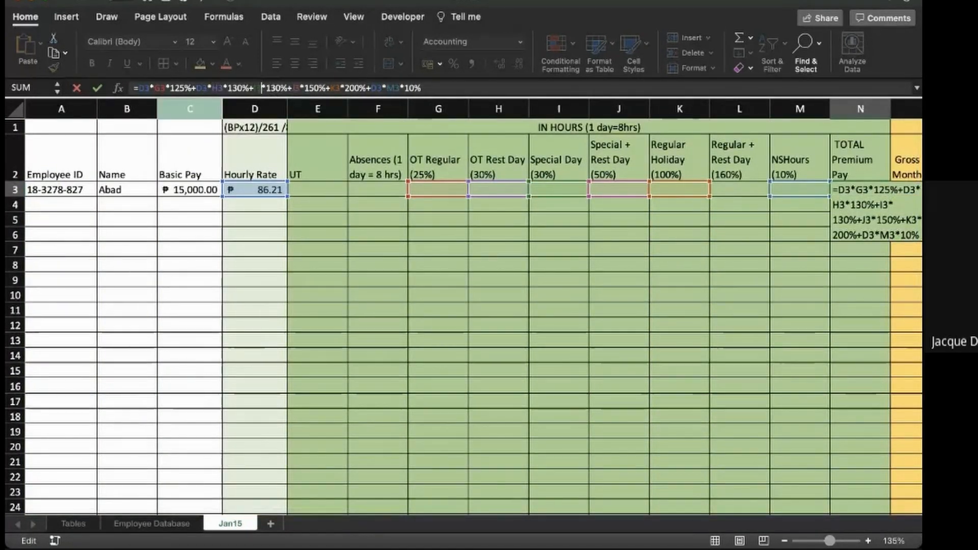
{"action": "type", "text": "D"}
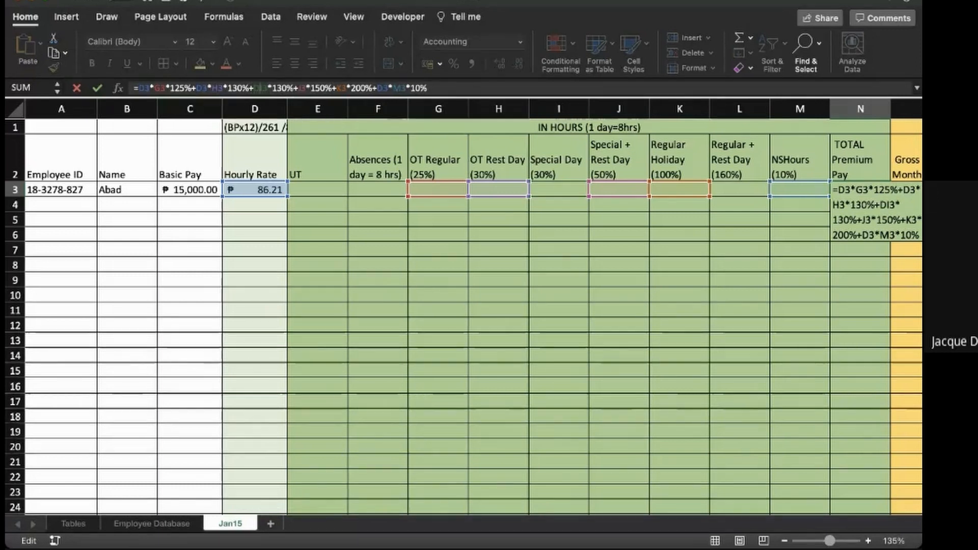
{"action": "type", "text": "3"}
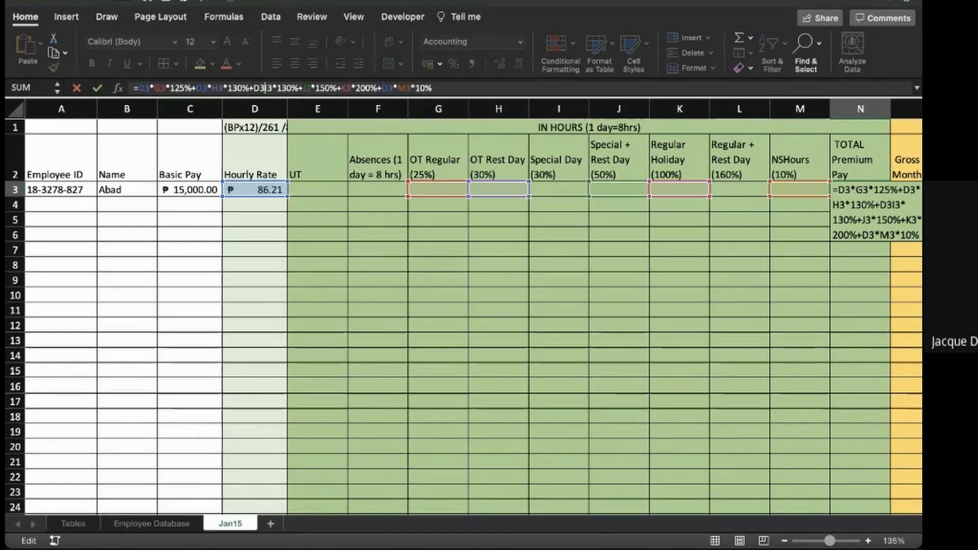
{"action": "type", "text": "*"}
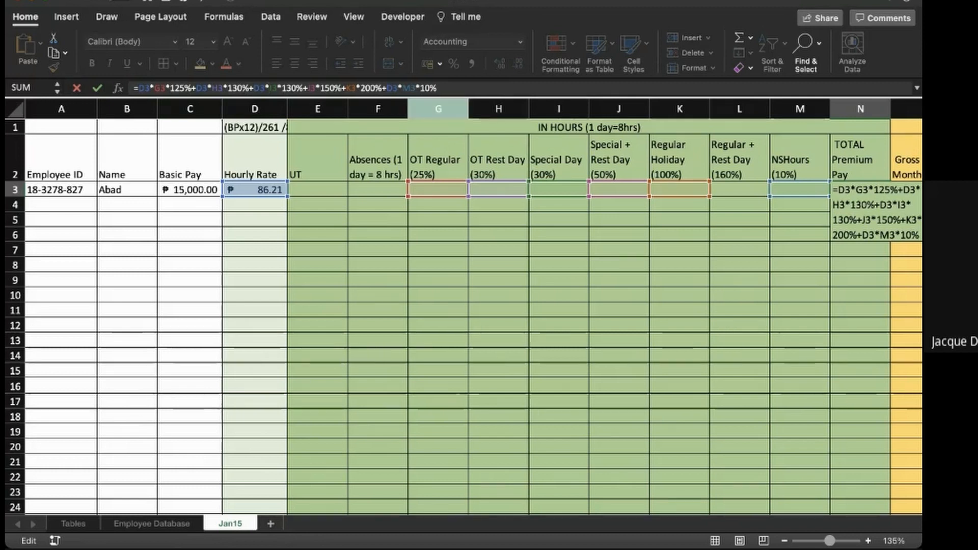
{"action": "left_click", "coordinate": [307, 87]}
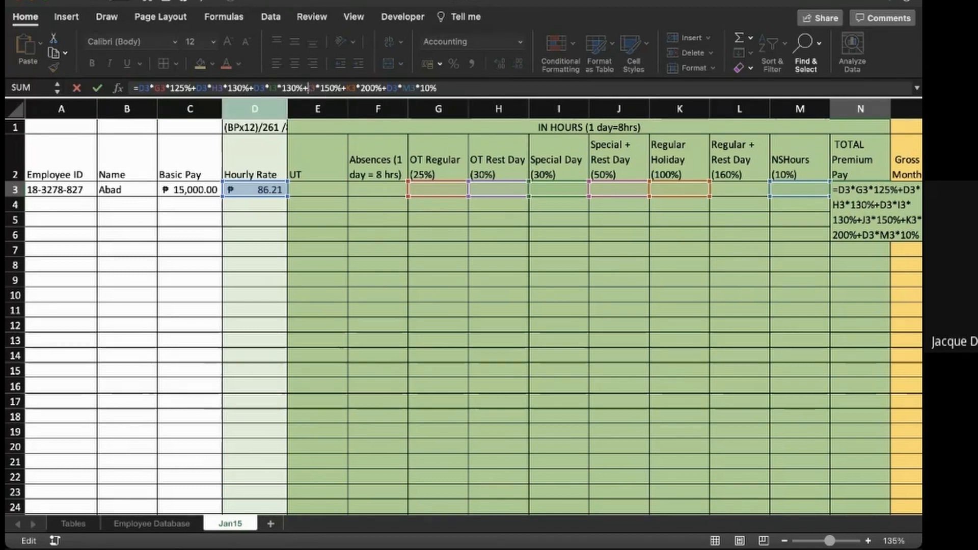
{"action": "type", "text": "D3*"}
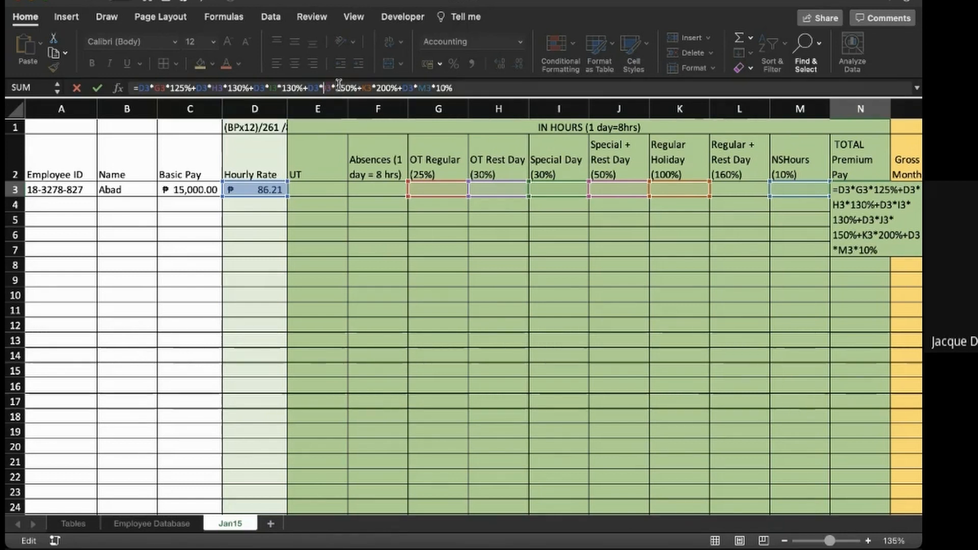
{"action": "left_click", "coordinate": [363, 88]}
{"action": "type", "text": "d"}
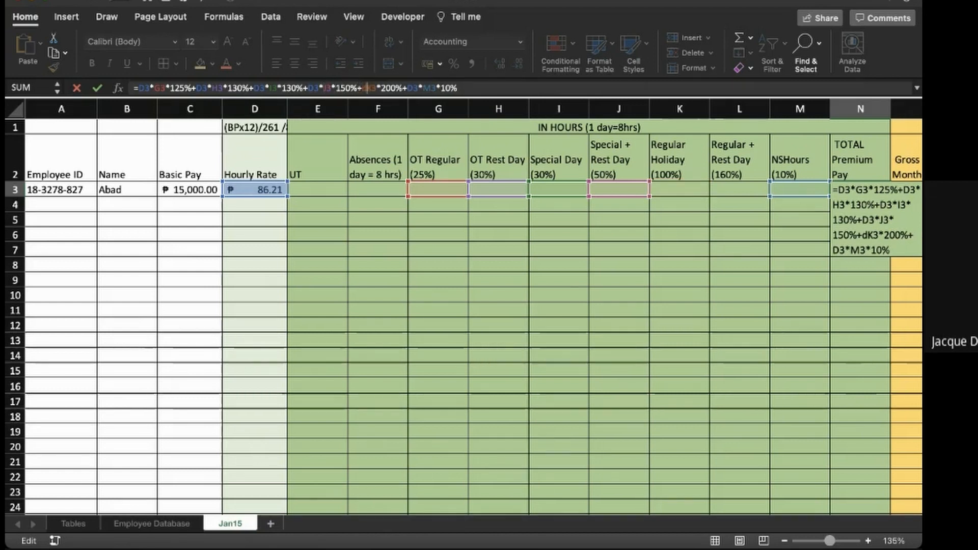
{"action": "type", "text": "3*"}
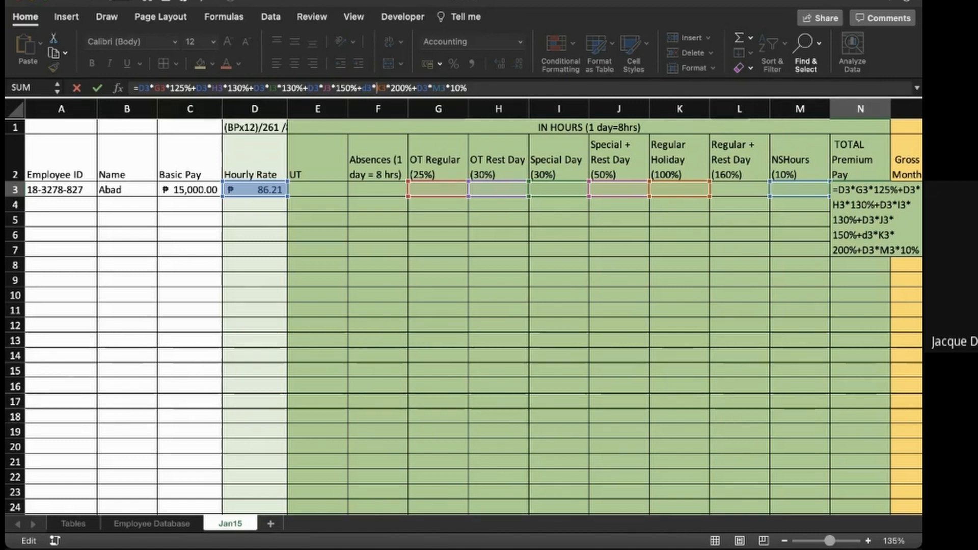
- Append the Regular + Rest Day term +D3*L3*260% to the N3 formula, enter it and reselect the cell
{"action": "left_click", "coordinate": [498, 84]}
{"action": "type", "text": "+"}
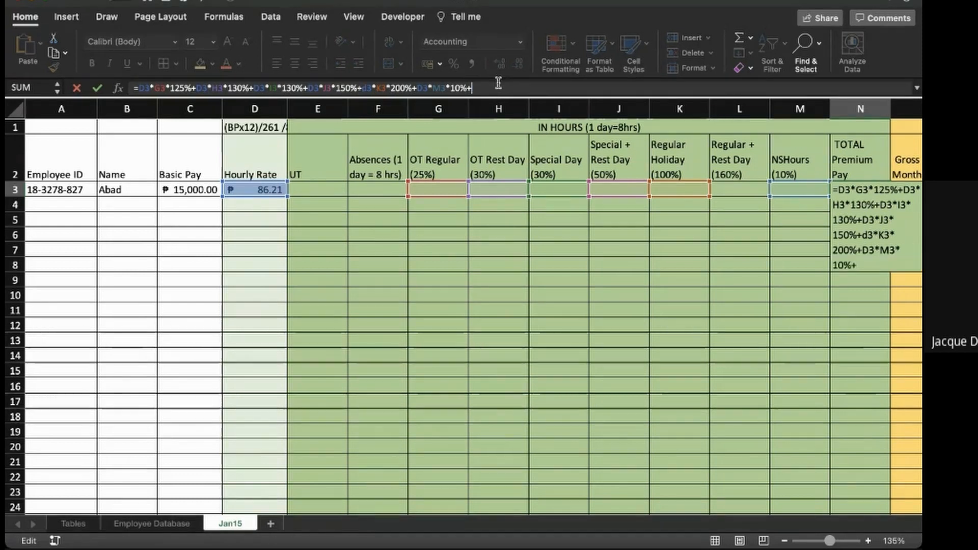
{"action": "left_click", "coordinate": [254, 189]}
{"action": "type", "text": "*"}
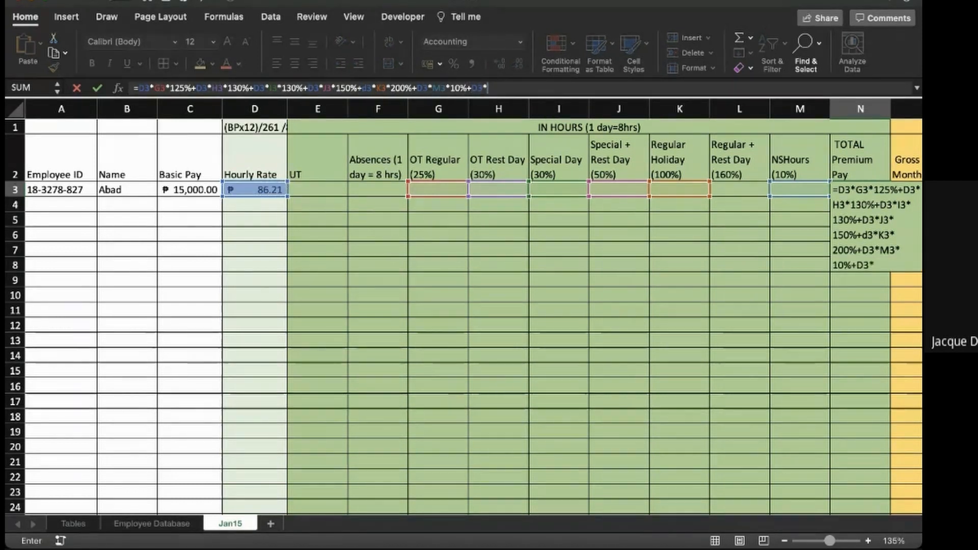
{"action": "left_click", "coordinate": [740, 189]}
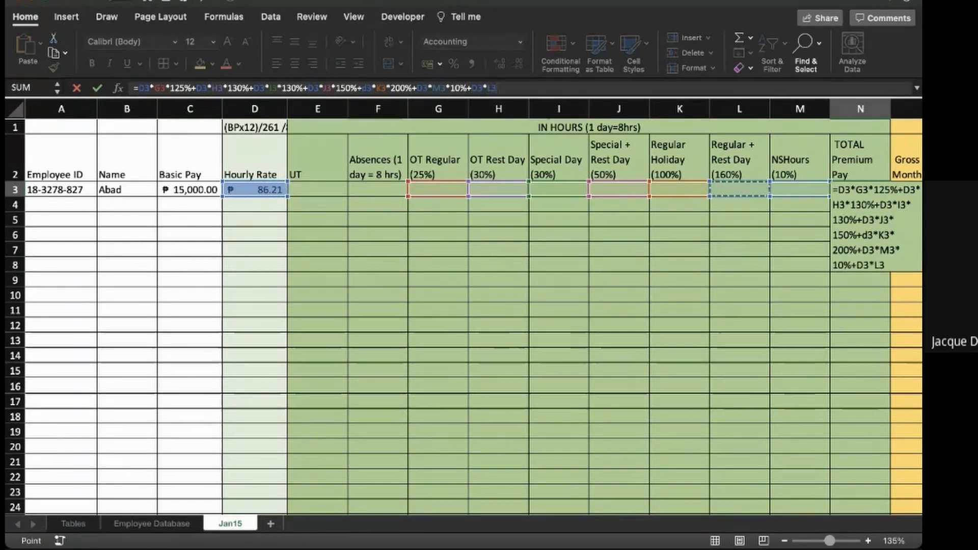
{"action": "type", "text": "*"}
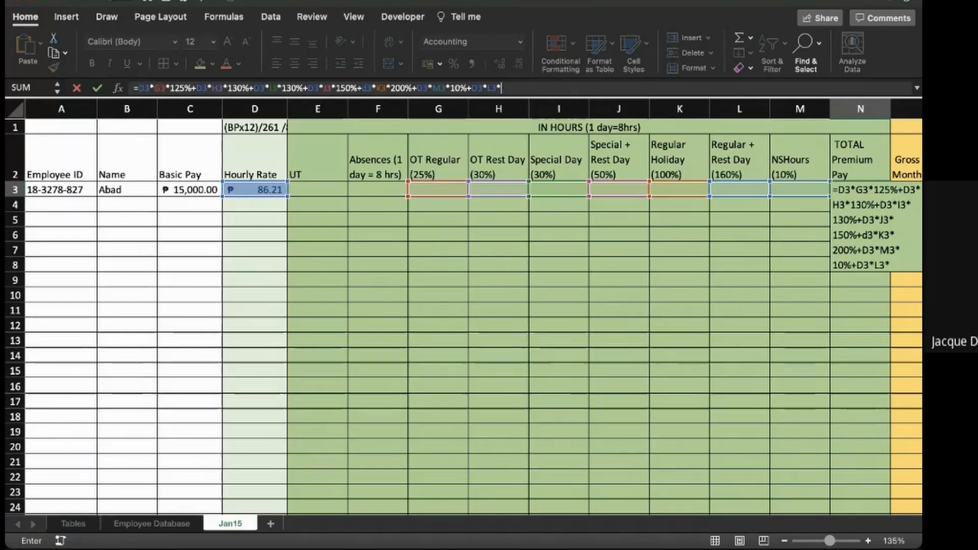
{"action": "type", "text": "2"}
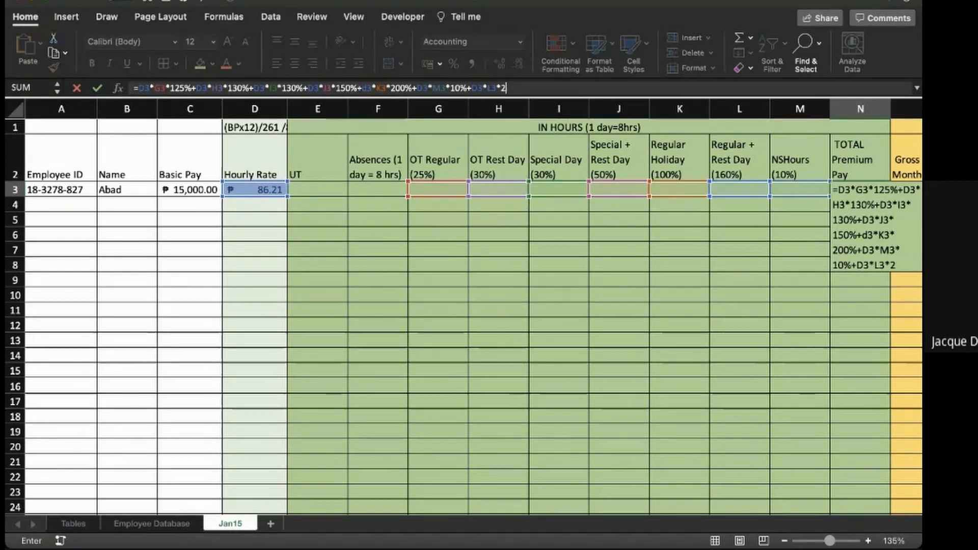
{"action": "type", "text": "60%"}
{"action": "key", "text": "Return"}
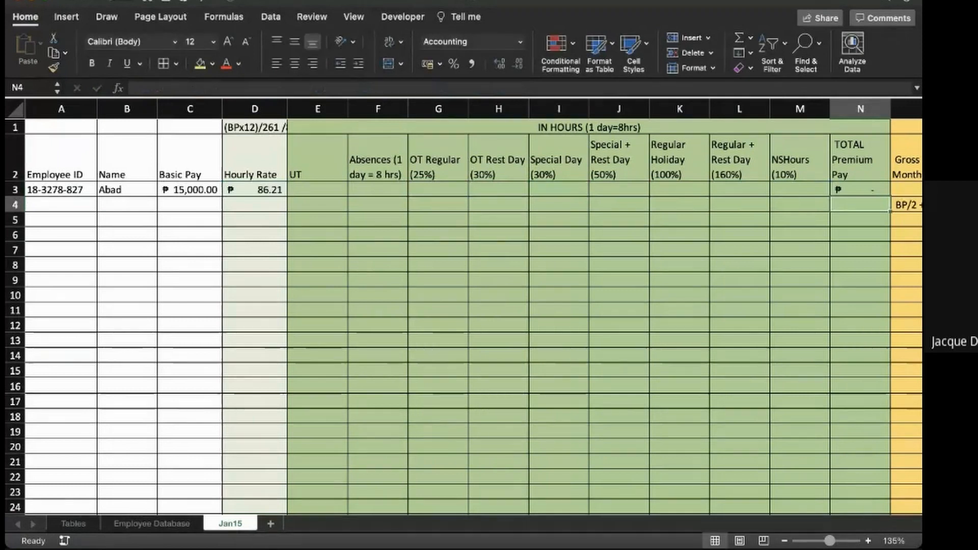
{"action": "left_click", "coordinate": [860, 190]}
{"action": "scroll", "coordinate": [463, 315], "scroll_direction": "right", "scroll_amount": 3}
{"action": "scroll", "coordinate": [463, 316], "scroll_direction": "left", "scroll_amount": 1}
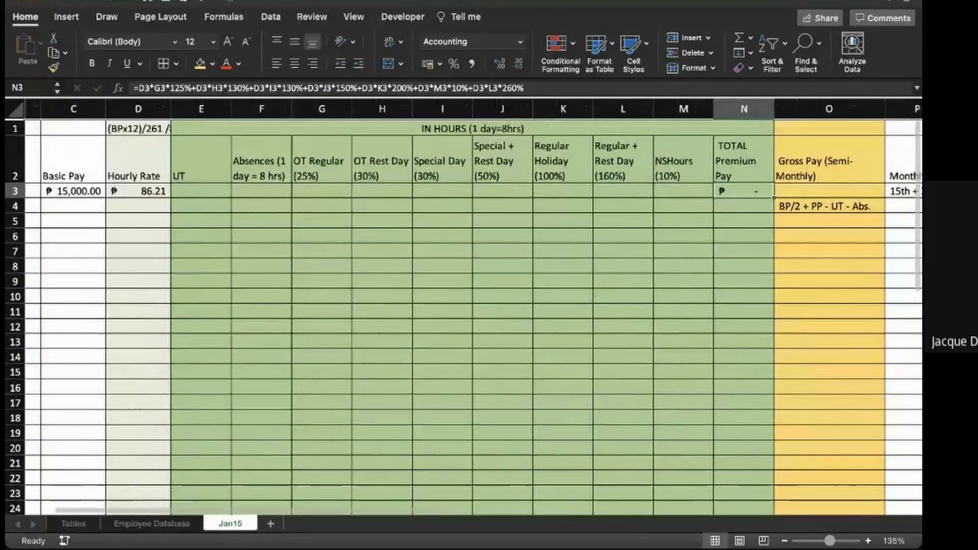
{"action": "left_click", "coordinate": [322, 219]}
{"action": "type", "text": "=hourl"}
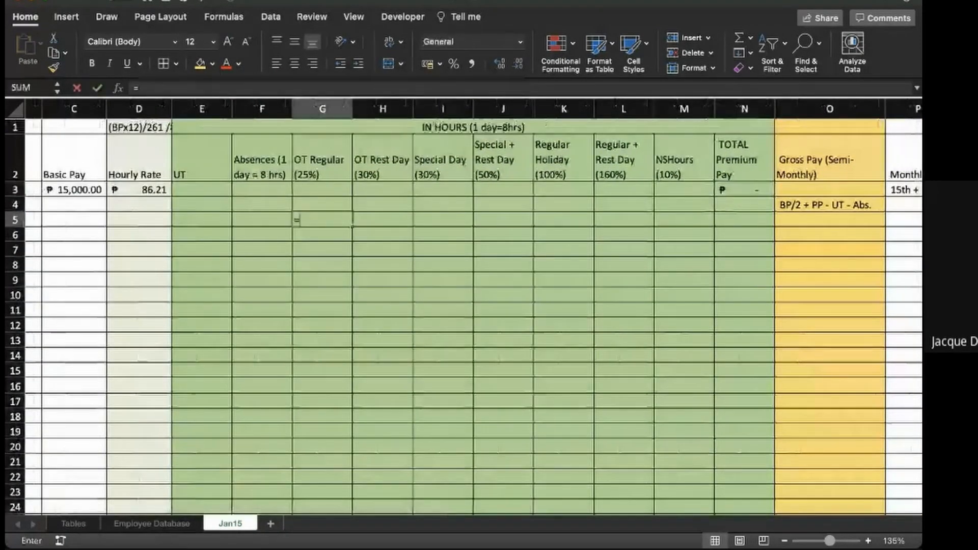
{"action": "key", "text": "BackSpace"}
{"action": "key", "text": "BackSpace"}
{"action": "key", "text": "BackSpace"}
{"action": "key", "text": "BackSpace"}
{"action": "key", "text": "BackSpace"}
{"action": "key", "text": "BackSpace"}
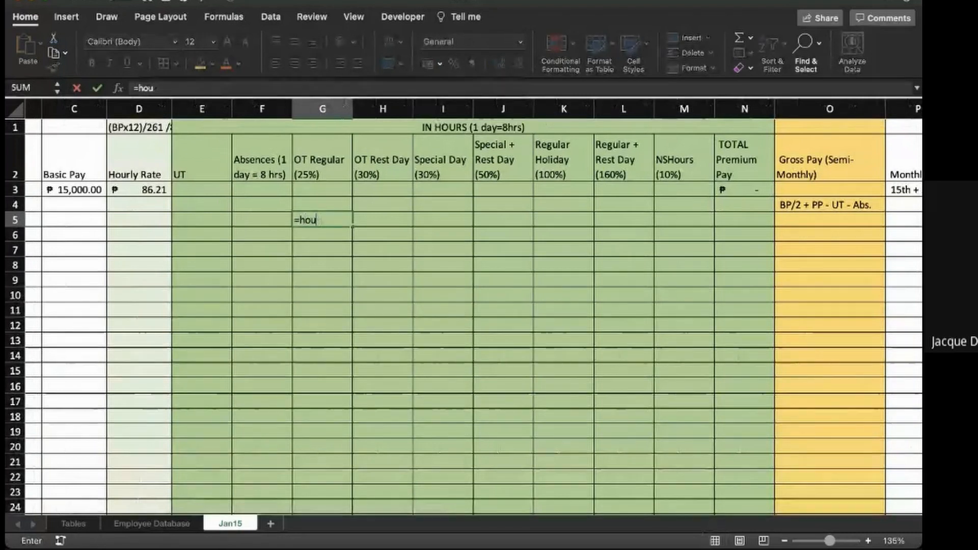
- Write the note "HR x Hrs x Percentage" in G5 to explain how overtime pay is computed
{"action": "type", "text": "HR x"}
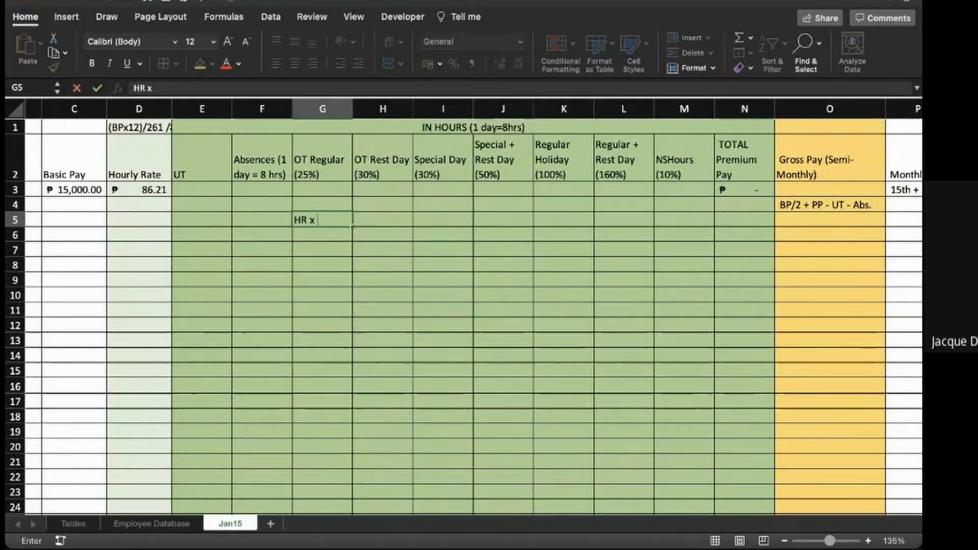
{"action": "type", "text": " Day"}
{"action": "key", "text": "BackSpace"}
{"action": "key", "text": "BackSpace"}
{"action": "key", "text": "BackSpace"}
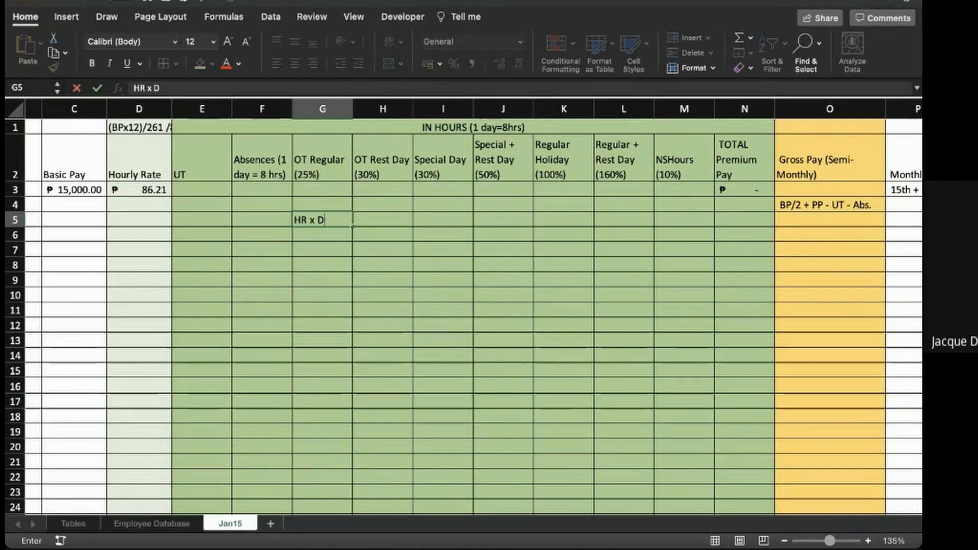
{"action": "type", "text": "Hrs"}
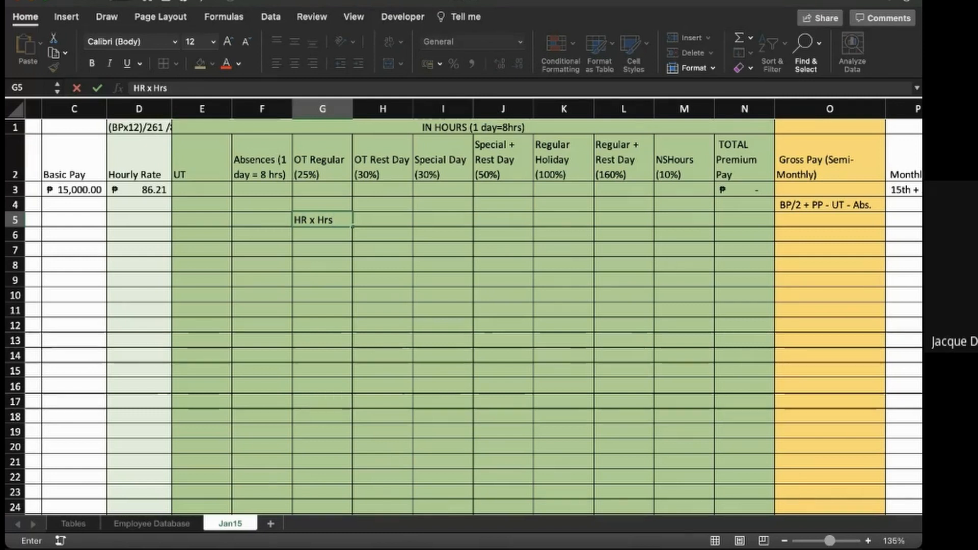
{"action": "type", "text": " x "}
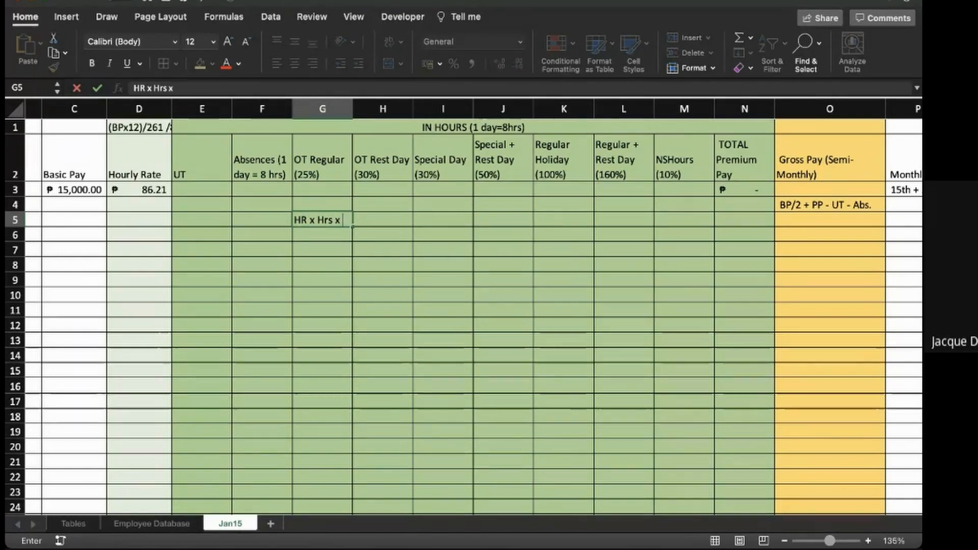
{"action": "type", "text": "Percentage"}
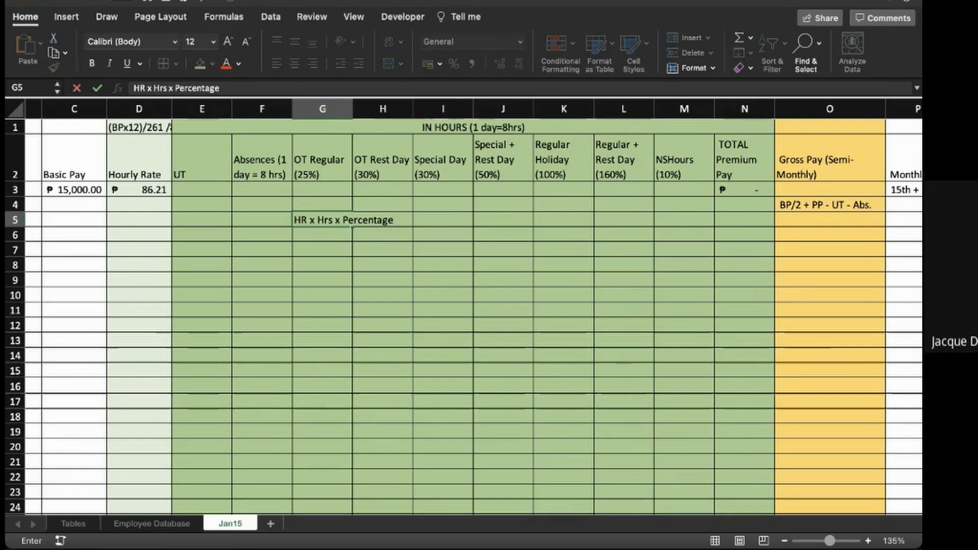
- Clear the overtime computation note from G5
{"action": "key", "text": "Return"}
{"action": "key", "text": "Up"}
{"action": "key", "text": "Delete"}
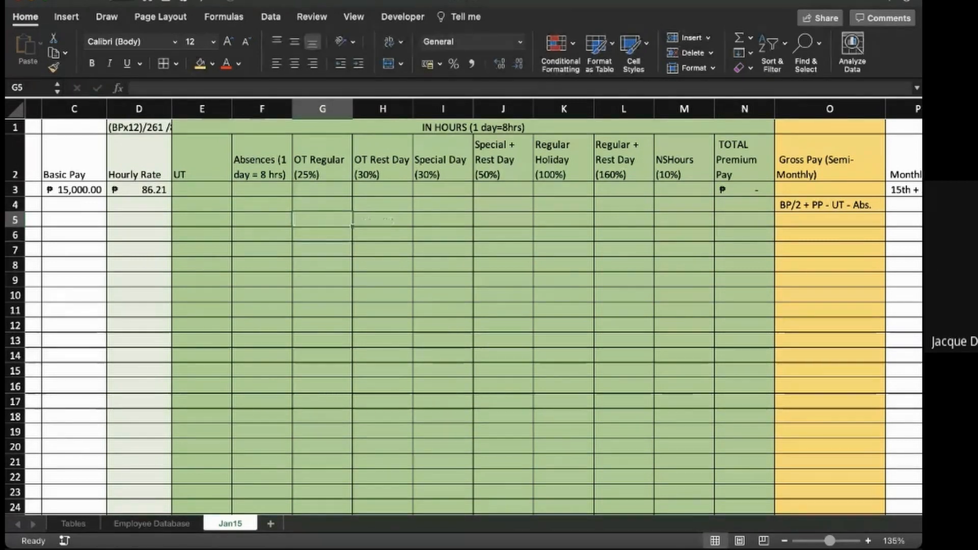
- Delete the "BP/2 + PP - UT - Abs." note in O4 under the Gross Pay column
{"action": "scroll", "coordinate": [464, 306], "scroll_direction": "right", "scroll_amount": 6}
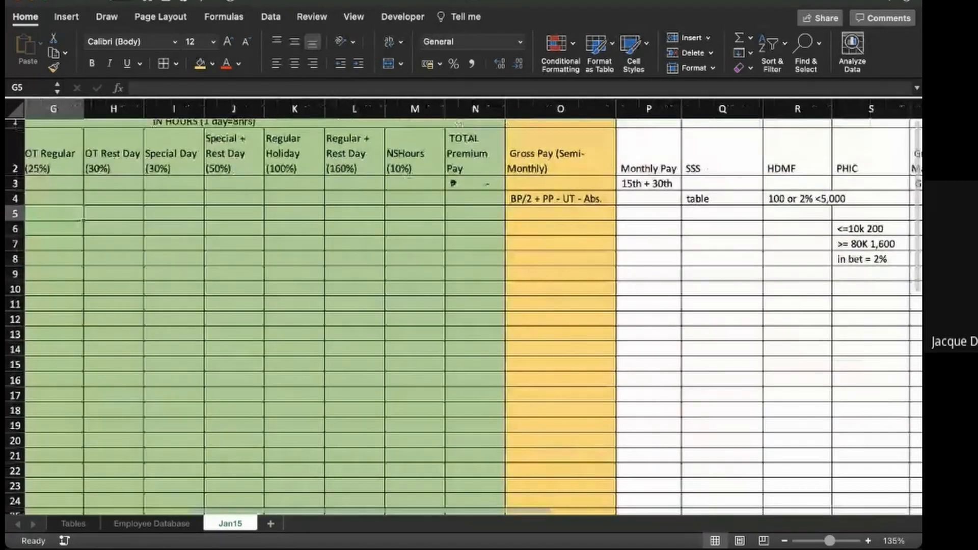
{"action": "left_click", "coordinate": [560, 214]}
{"action": "key", "text": "Up"}
{"action": "key", "text": "Delete"}
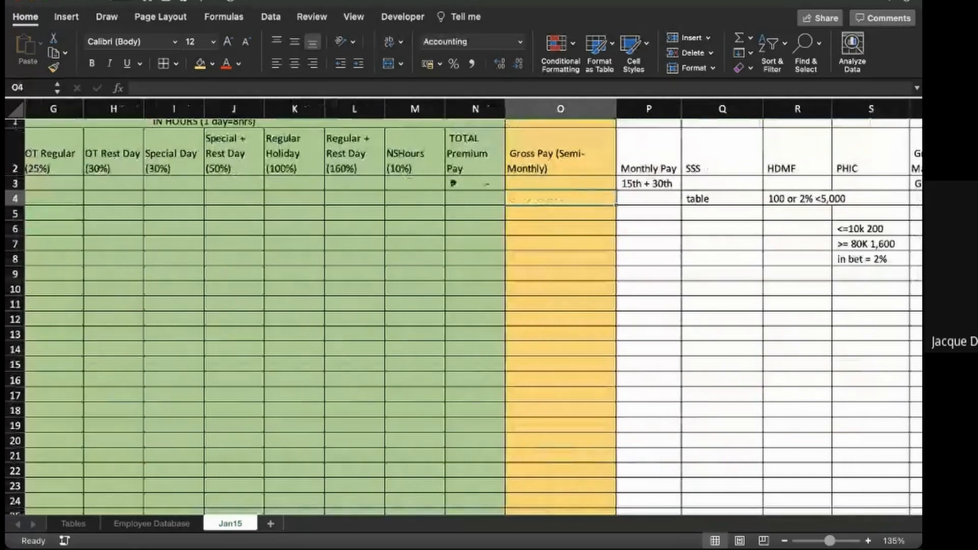
- Start the Gross Pay formula in O3 with half the basic pay in parentheses, =(C3/2)
{"action": "key", "text": "Up"}
{"action": "scroll", "coordinate": [463, 306], "scroll_direction": "left", "scroll_amount": 2}
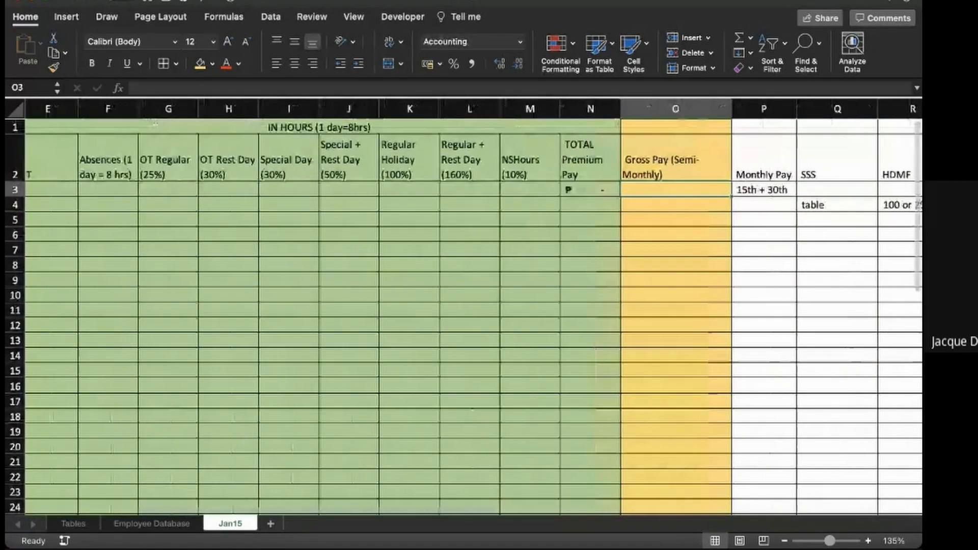
{"action": "type", "text": "="}
{"action": "scroll", "coordinate": [463, 305], "scroll_direction": "left", "scroll_amount": 3}
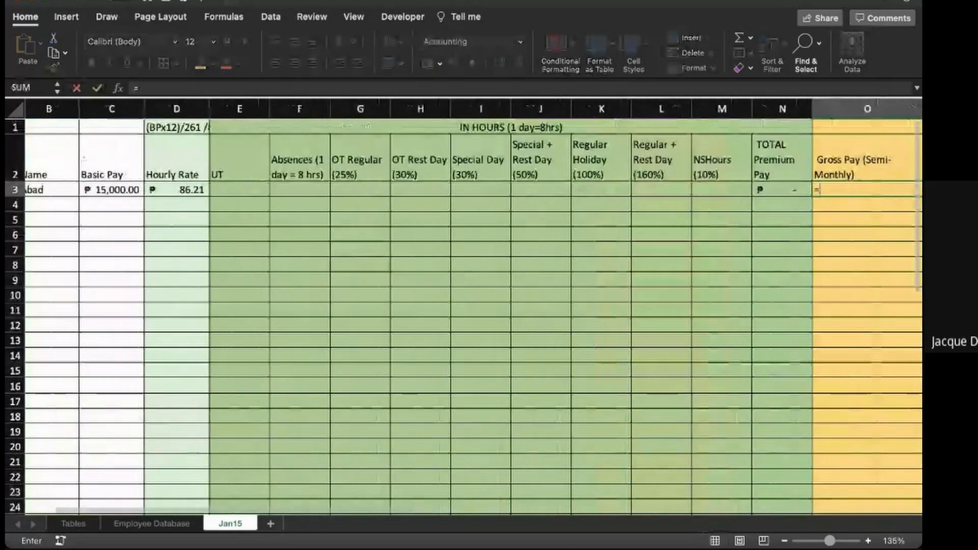
{"action": "left_click", "coordinate": [111, 190]}
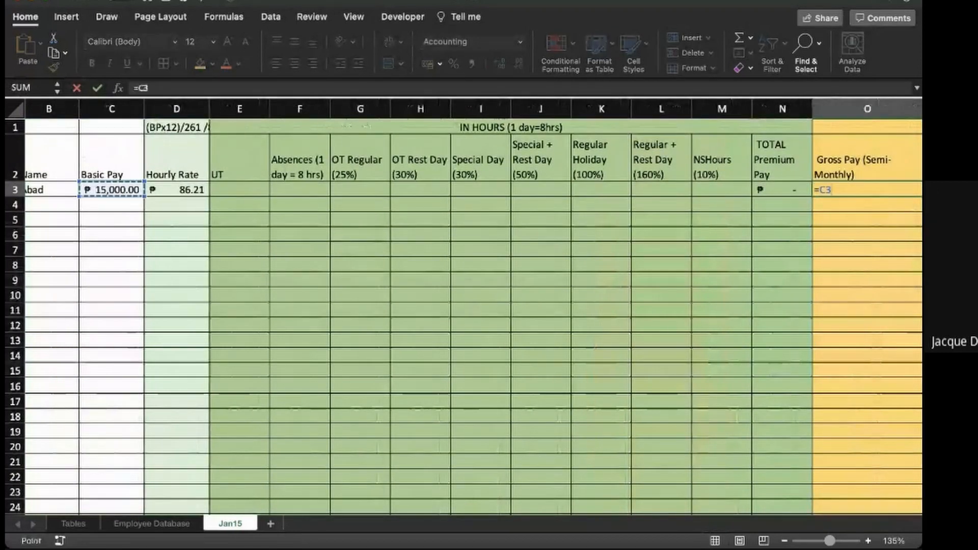
{"action": "type", "text": "/2"}
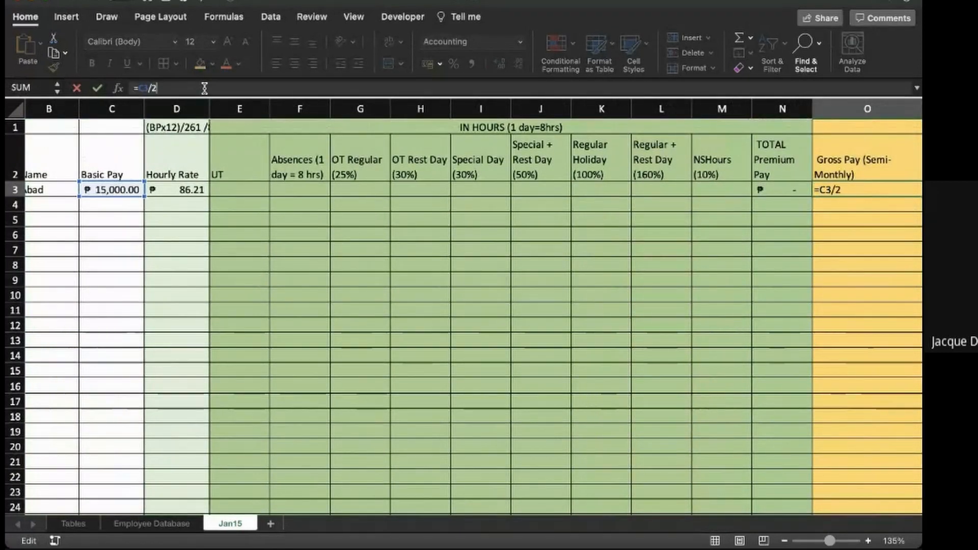
{"action": "left_click", "coordinate": [139, 89]}
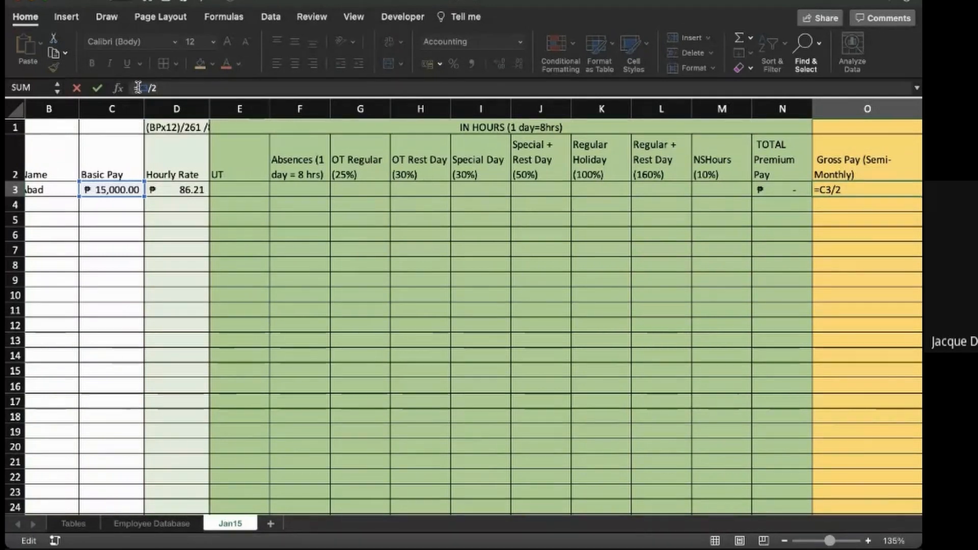
{"action": "type", "text": "("}
{"action": "left_click", "coordinate": [184, 86]}
{"action": "type", "text": ")"}
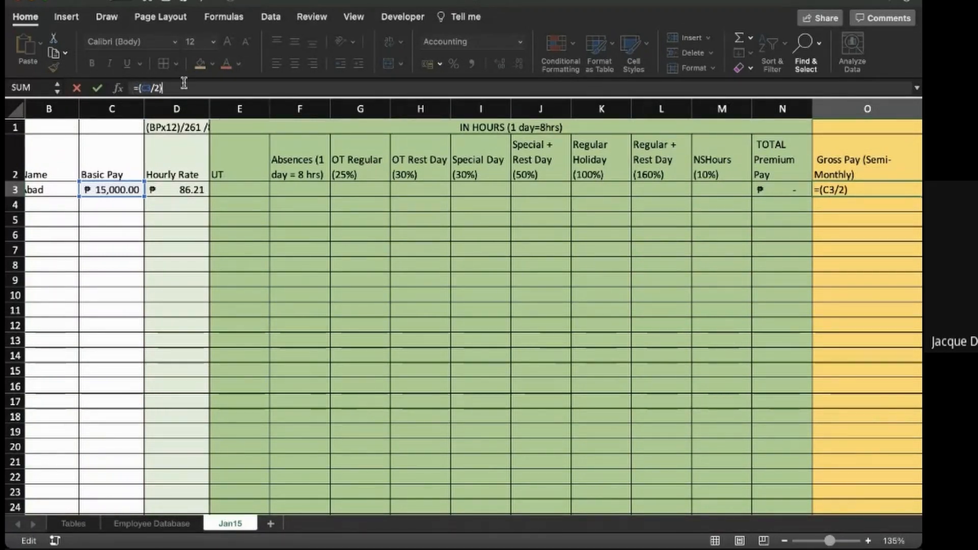
{"action": "type", "text": "+"}
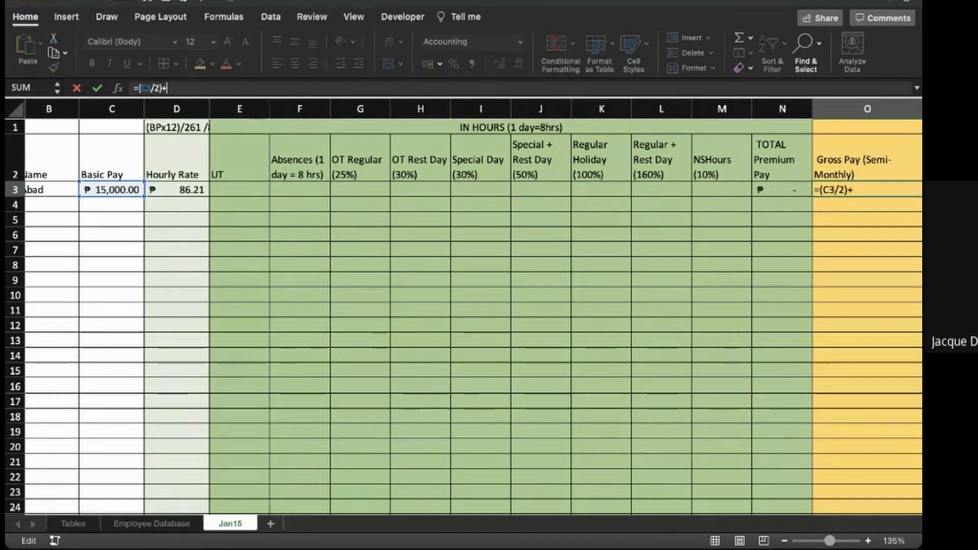
- Extend the O3 formula by adding the total premium pay and subtracting undertime hours times the hourly rate, +N3-E3*D3
{"action": "left_click", "coordinate": [782, 189]}
{"action": "type", "text": "-"}
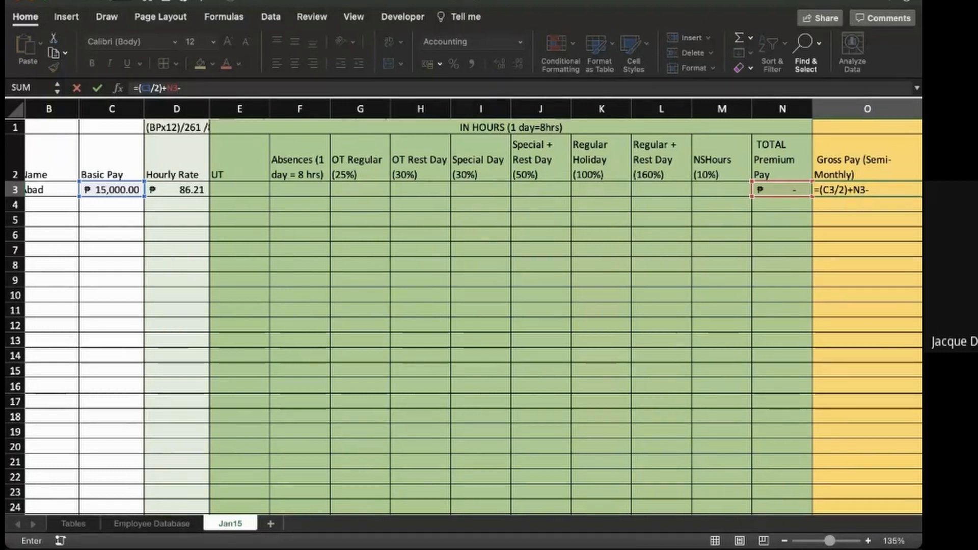
{"action": "left_click", "coordinate": [239, 190]}
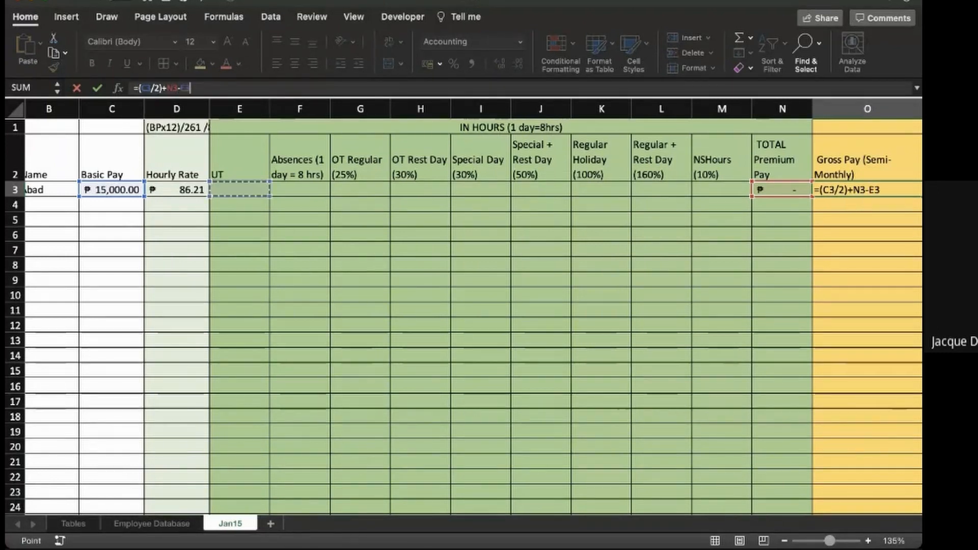
{"action": "type", "text": "*"}
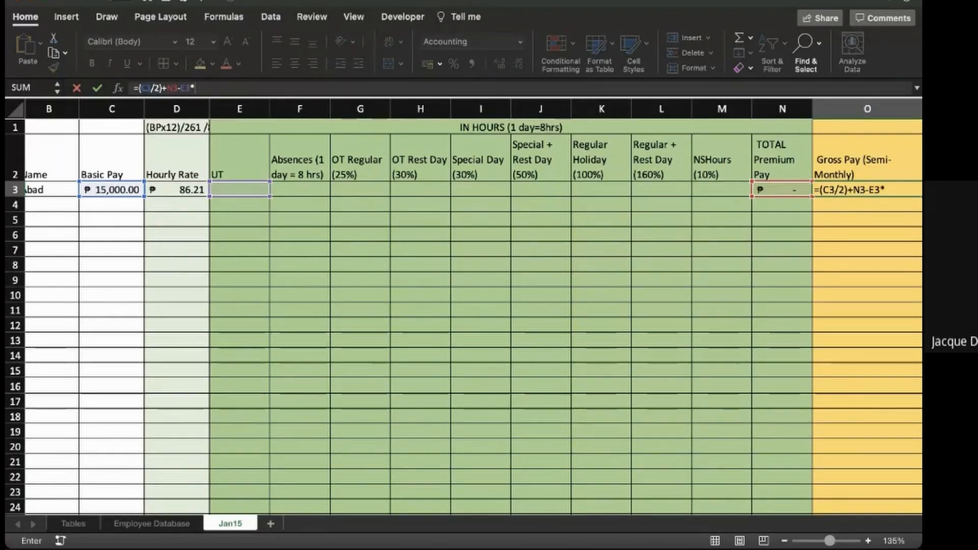
{"action": "left_click", "coordinate": [177, 190]}
- Subtract the absence hours times the hourly rate, -F3*D3, at the end of the O3 formula and enter it
{"action": "type", "text": "-"}
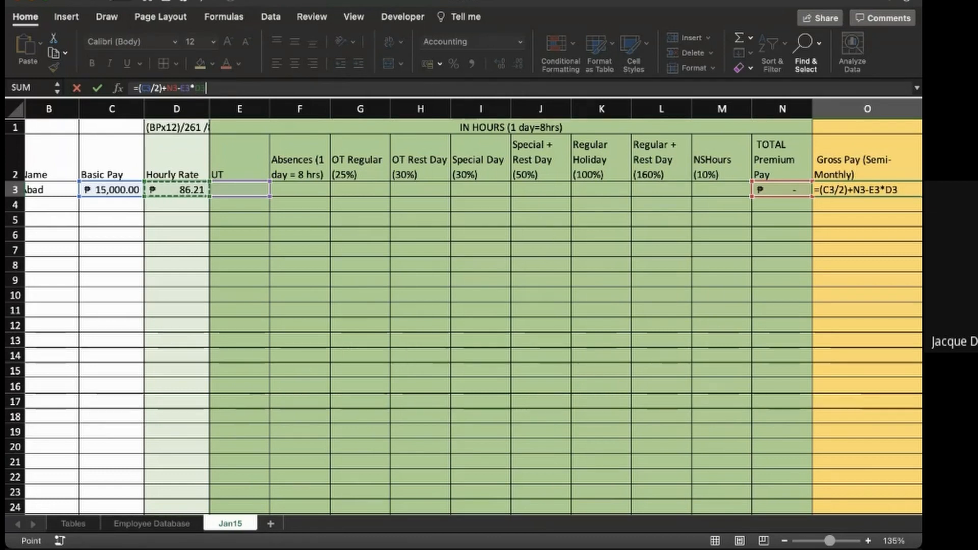
{"action": "left_click", "coordinate": [299, 189]}
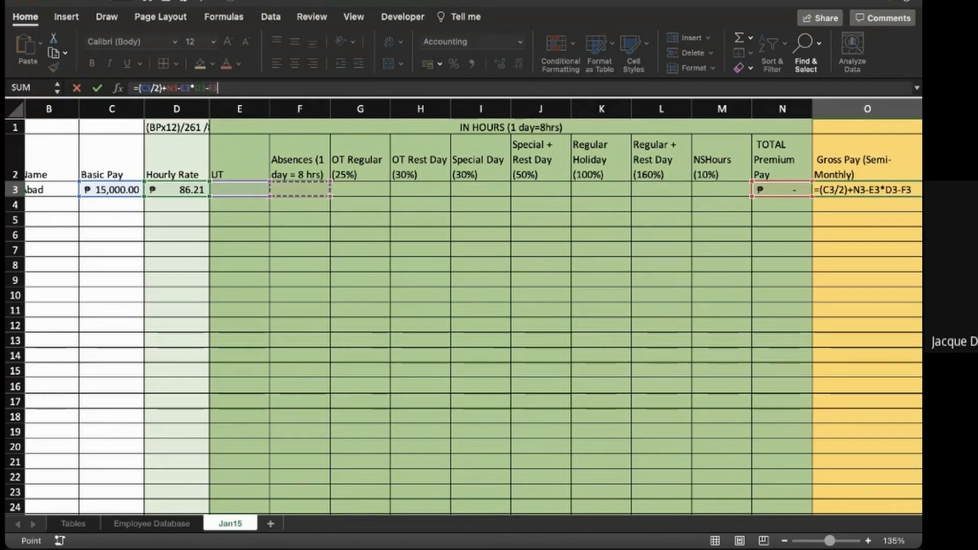
{"action": "type", "text": "*"}
{"action": "left_click", "coordinate": [177, 190]}
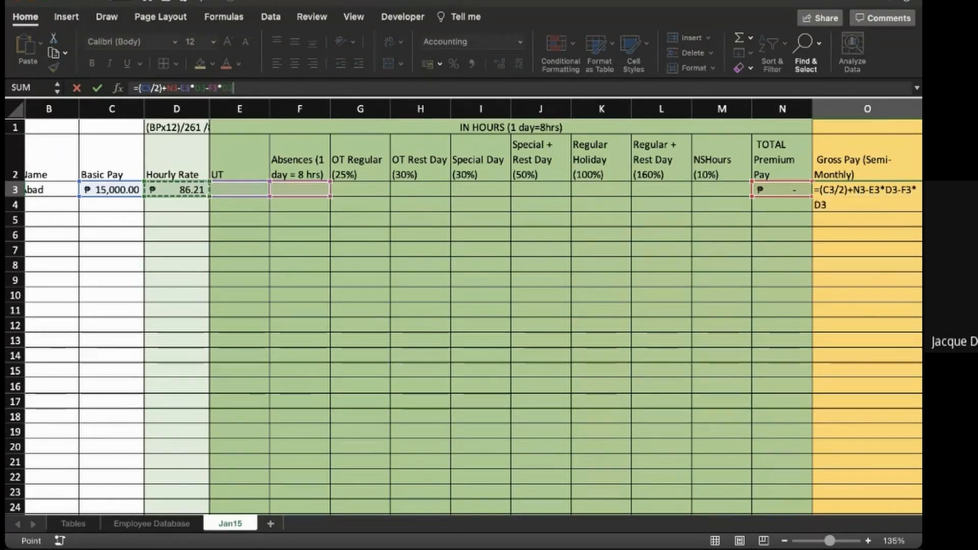
{"action": "key", "text": "Return"}
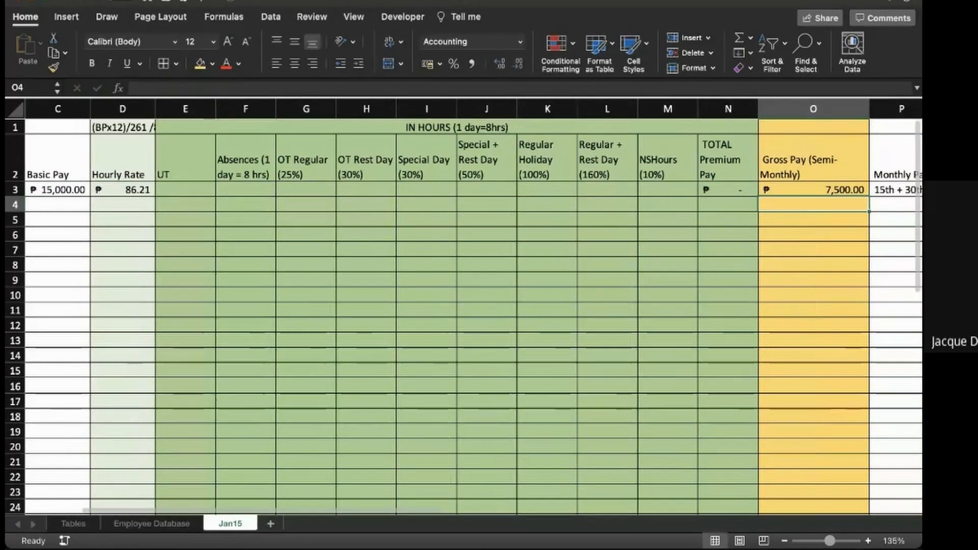
- Enter 2 undertime hours in E3 for the first employee to test the Gross Pay formula, and reselect the cell
{"action": "left_click", "coordinate": [185, 190]}
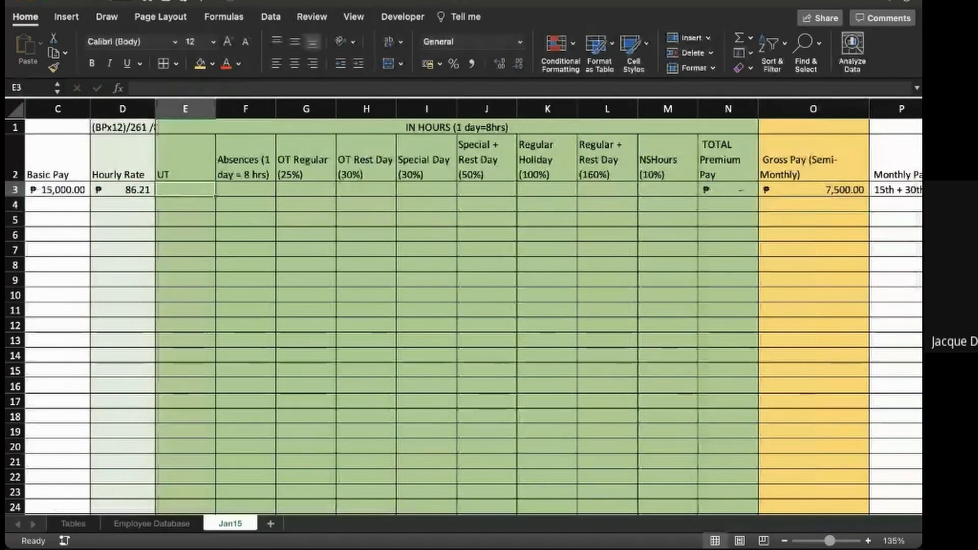
{"action": "type", "text": "2"}
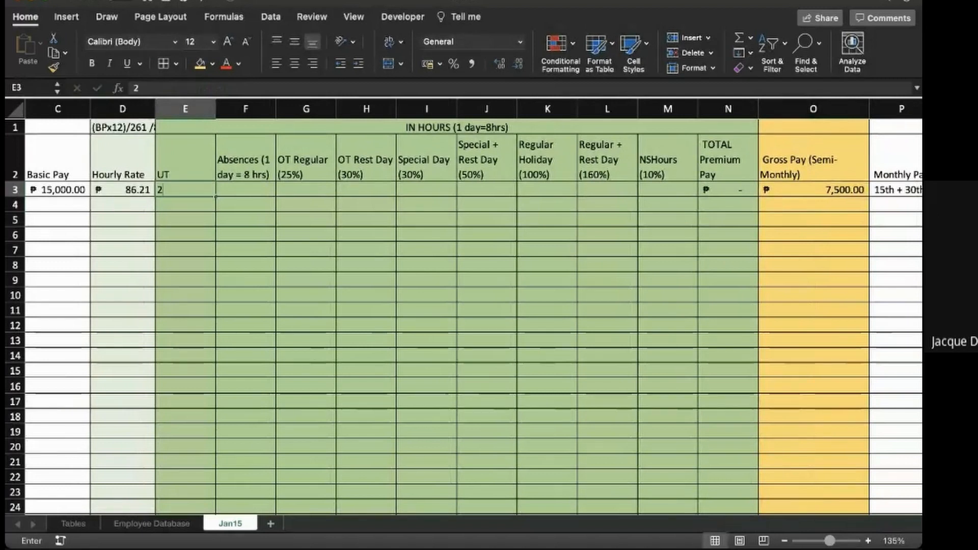
{"action": "key", "text": "Return"}
{"action": "left_click", "coordinate": [185, 189]}
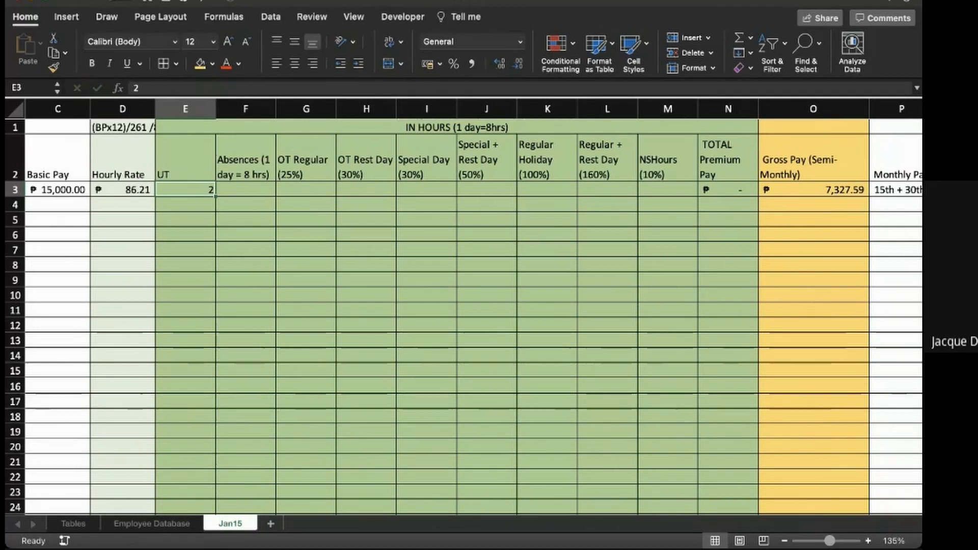
- Write the label SemiMonth in D6 to begin a manual check of the gross pay
{"action": "scroll", "coordinate": [463, 315], "scroll_direction": "left", "scroll_amount": 1}
{"action": "scroll", "coordinate": [463, 316], "scroll_direction": "down", "scroll_amount": 2}
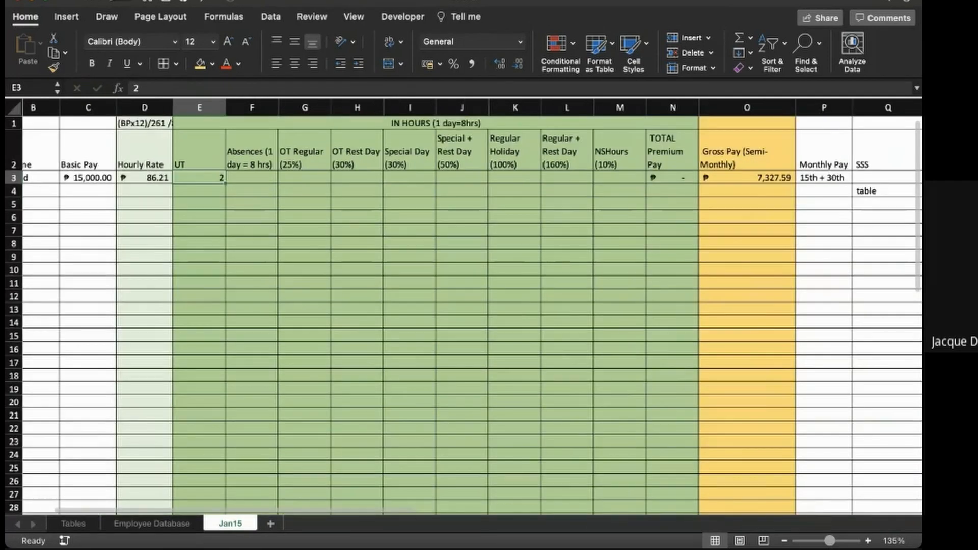
{"action": "scroll", "coordinate": [464, 316], "scroll_direction": "left", "scroll_amount": 1}
{"action": "left_click", "coordinate": [161, 217]}
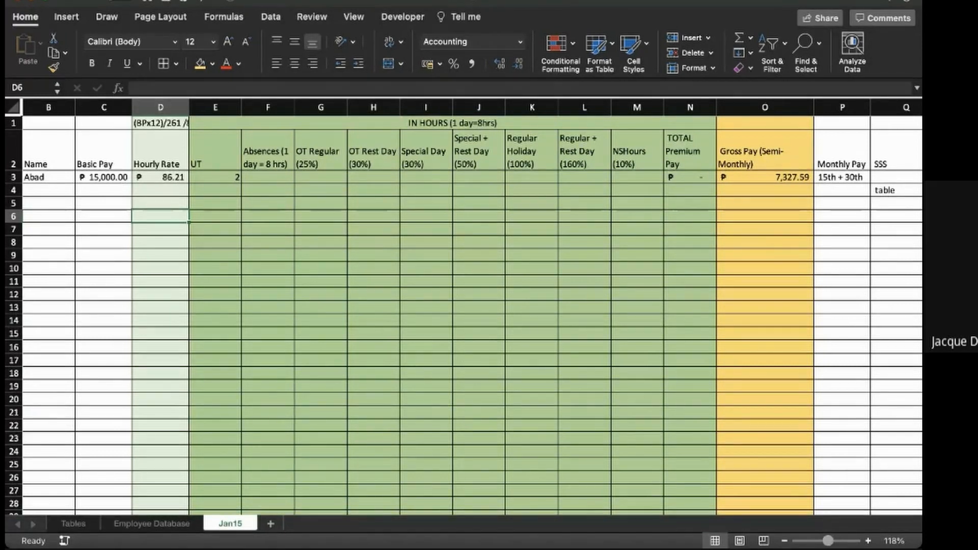
{"action": "type", "text": "Mon"}
{"action": "key", "text": "BackSpace"}
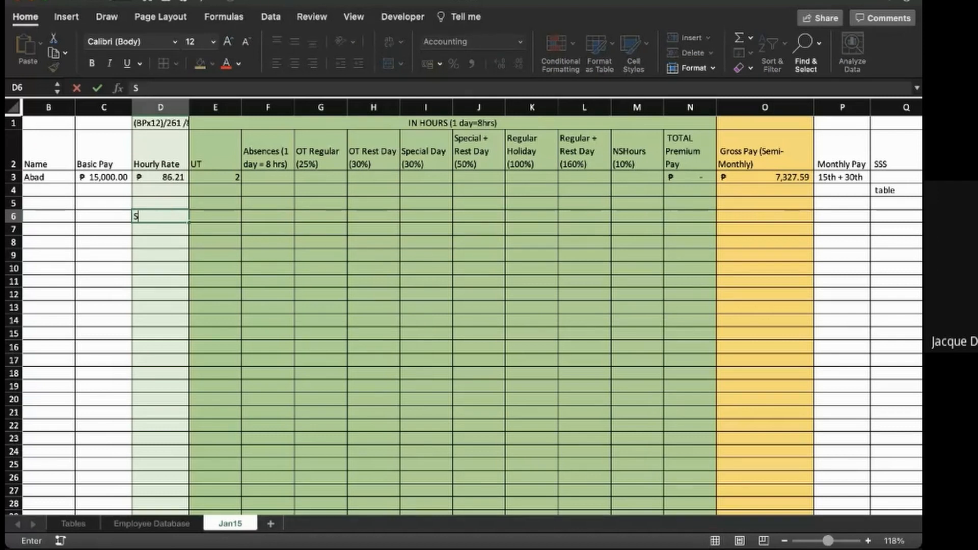
{"action": "type", "text": "SemiMi"}
{"action": "key", "text": "BackSpace"}
{"action": "type", "text": "onth"}
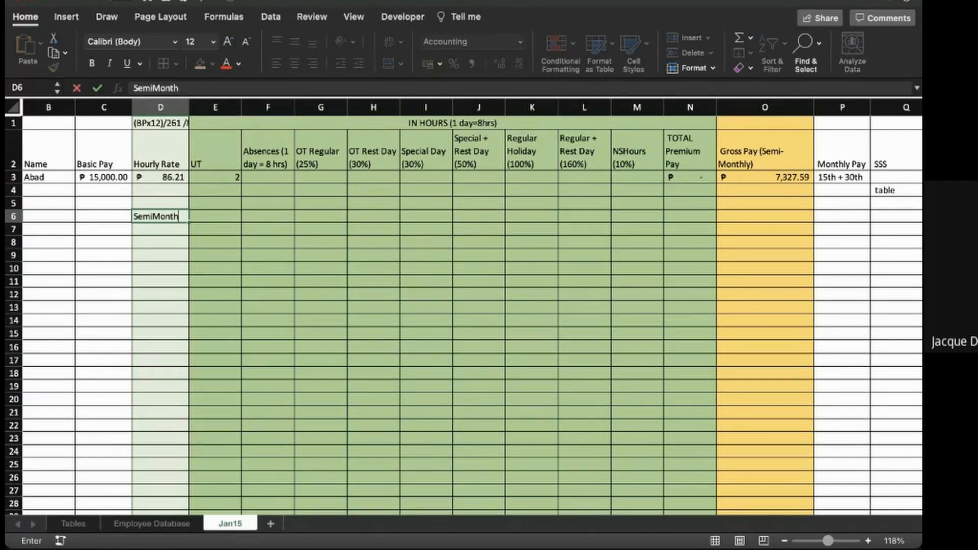
{"action": "key", "text": "Tab"}
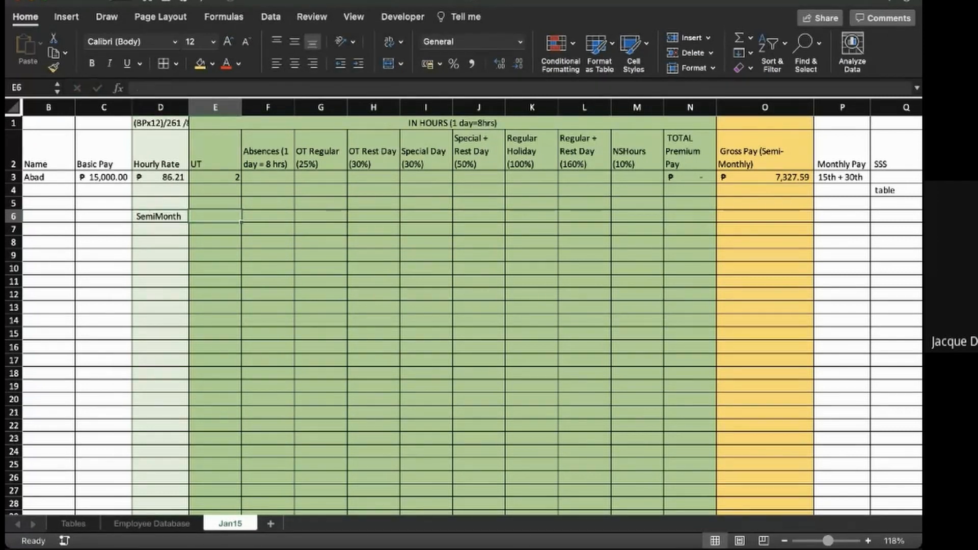
- Enter 7500 in E6 as the semi-monthly pay and write the label Less: 2 hrs in D7
{"action": "type", "text": "750"}
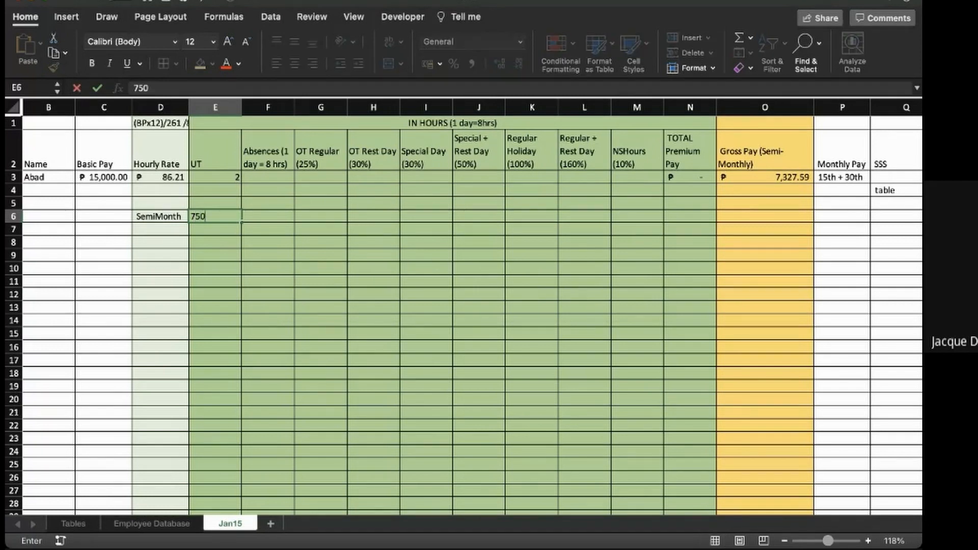
{"action": "type", "text": "0"}
{"action": "key", "text": "Return"}
{"action": "type", "text": "Less:"}
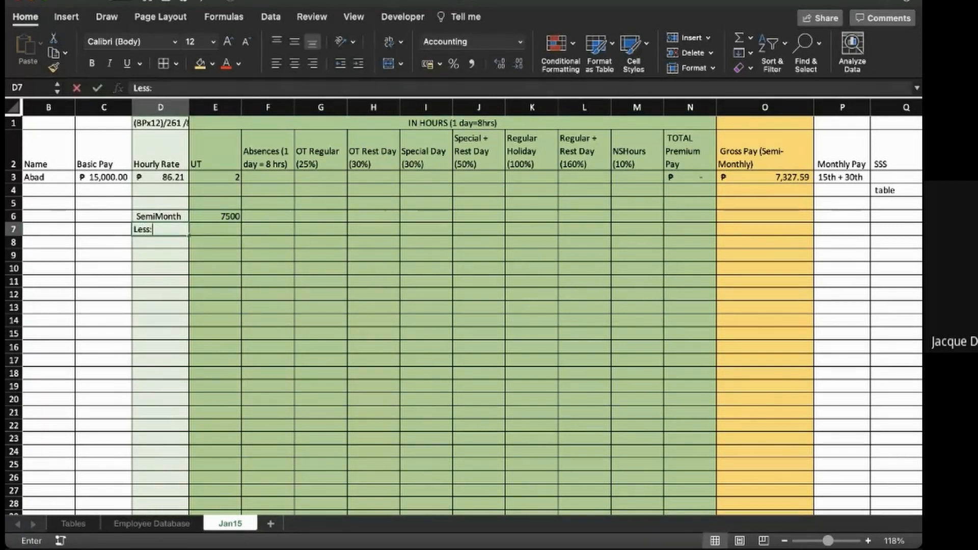
{"action": "type", "text": " 2 hrs"}
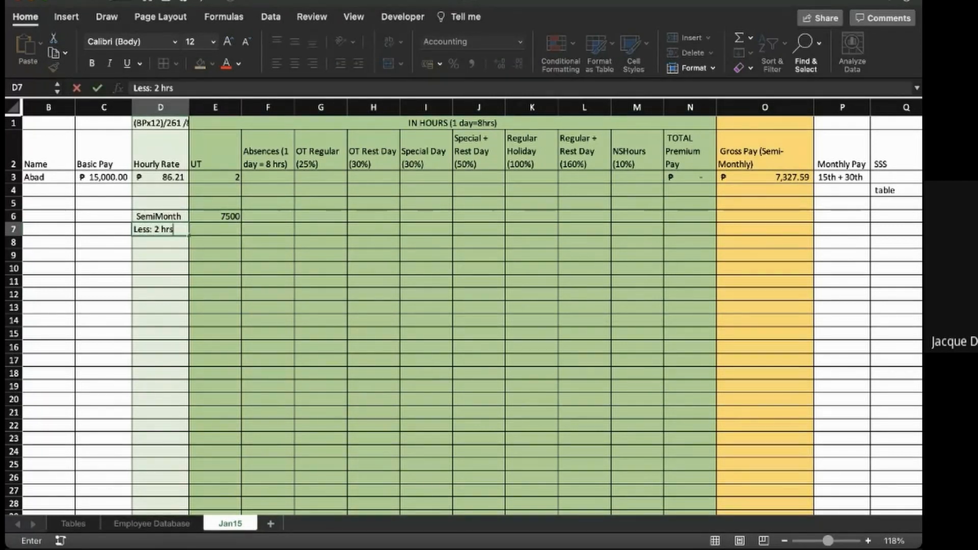
{"action": "key", "text": "Return"}
- Compute the two undertime hours times the hourly rate in E7 with =2*D3, and underline the cell
{"action": "key", "text": "Right"}
{"action": "key", "text": "Up"}
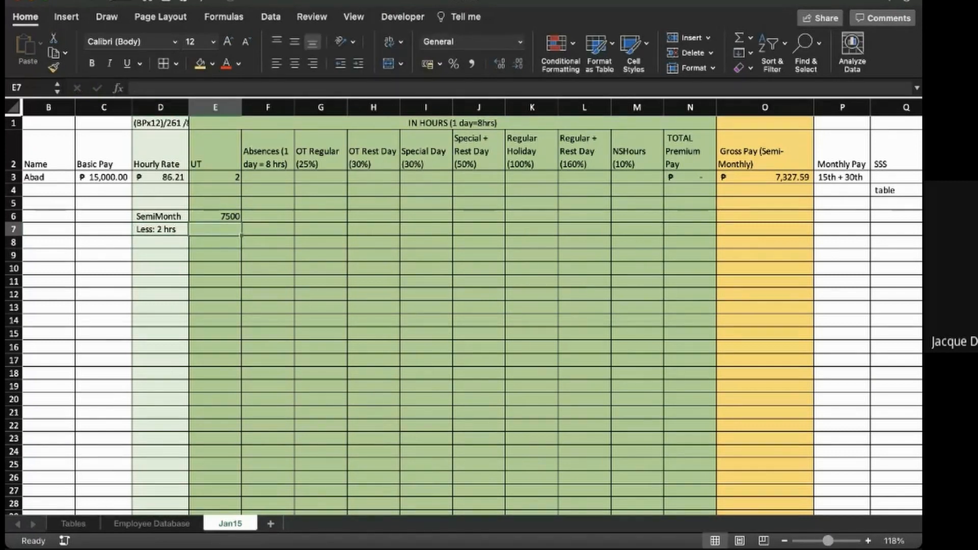
{"action": "type", "text": "=2*"}
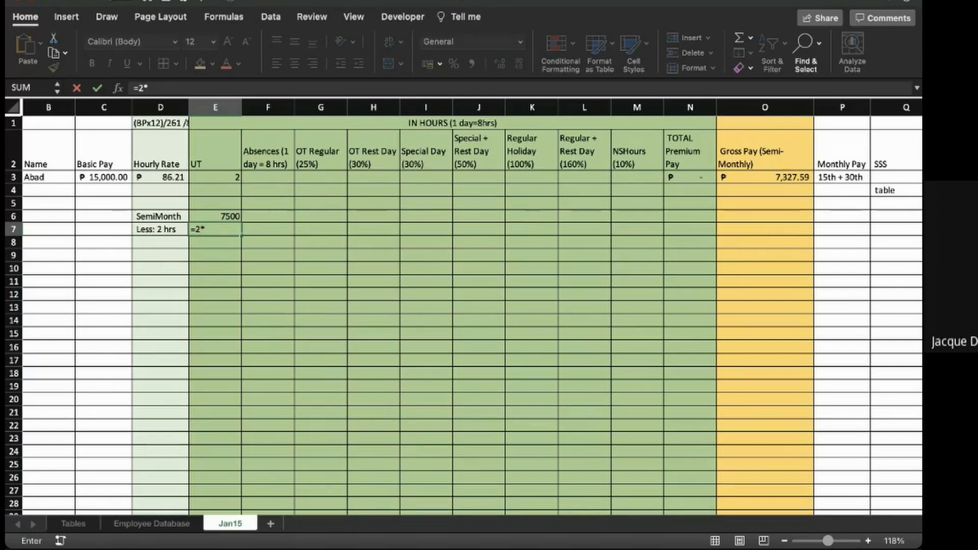
{"action": "left_click", "coordinate": [160, 177]}
{"action": "key", "text": "Return"}
{"action": "key", "text": "Up"}
{"action": "key", "text": "super+u"}
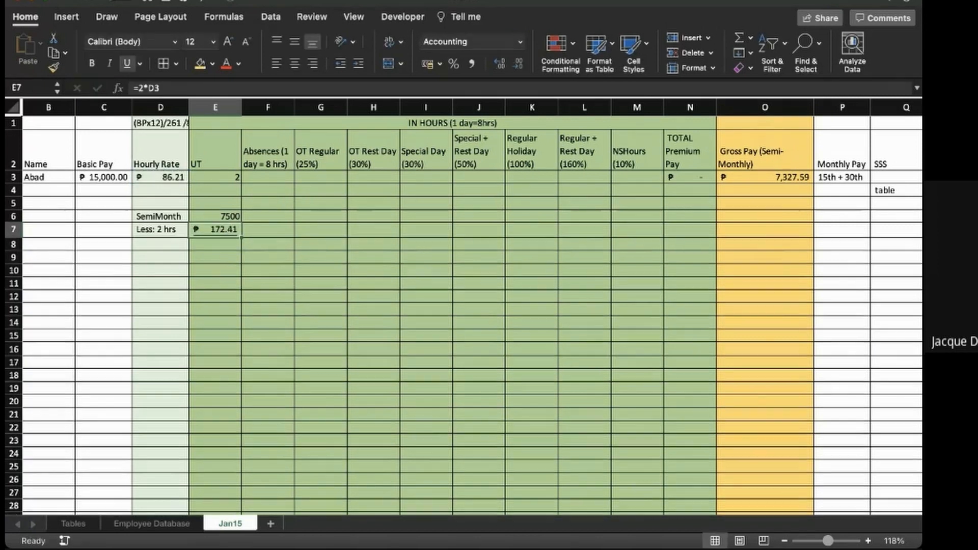
- In E8, subtract the undertime amount in E7 from the semi-monthly pay in E6
{"action": "key", "text": "Down"}
{"action": "type", "text": "="}
{"action": "key", "text": "Up"}
{"action": "key", "text": "Up"}
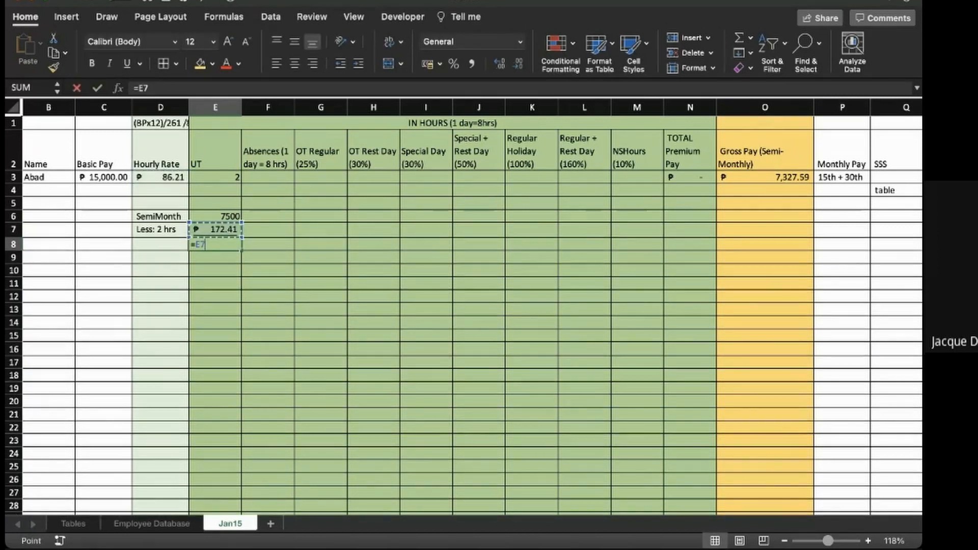
{"action": "type", "text": "-"}
{"action": "key", "text": "Up"}
{"action": "key", "text": "Return"}
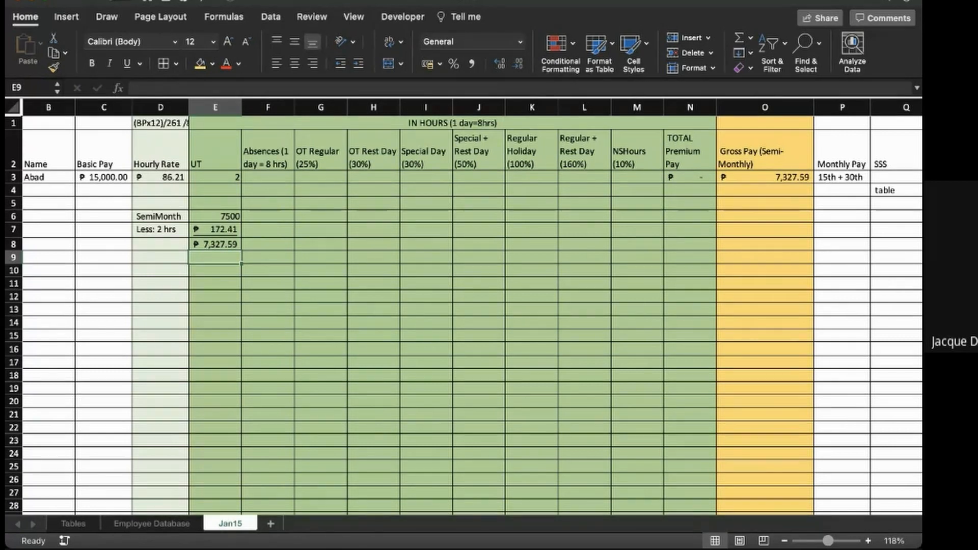
- Enter 4 regular overtime hours in G3 for the first employee
{"action": "left_click", "coordinate": [320, 177]}
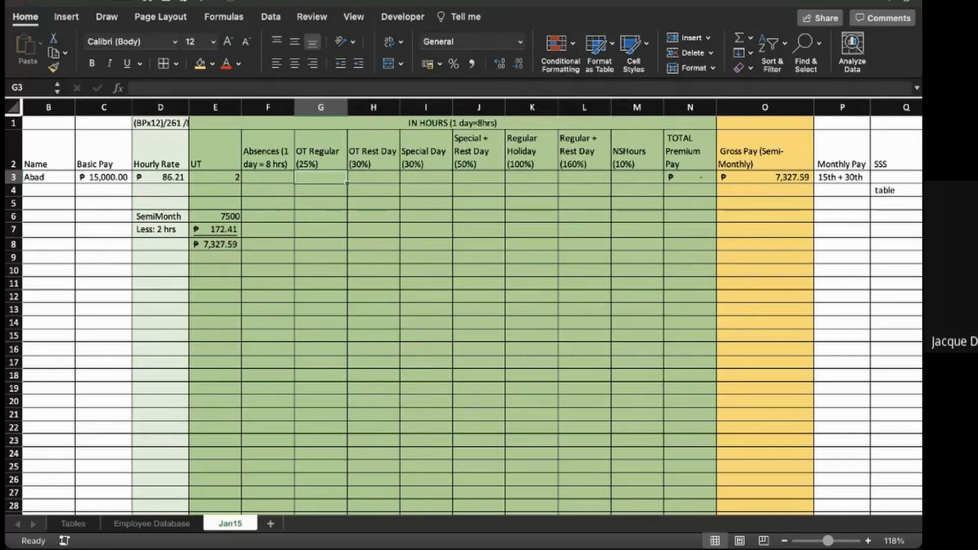
{"action": "type", "text": "4"}
{"action": "key", "text": "Return"}
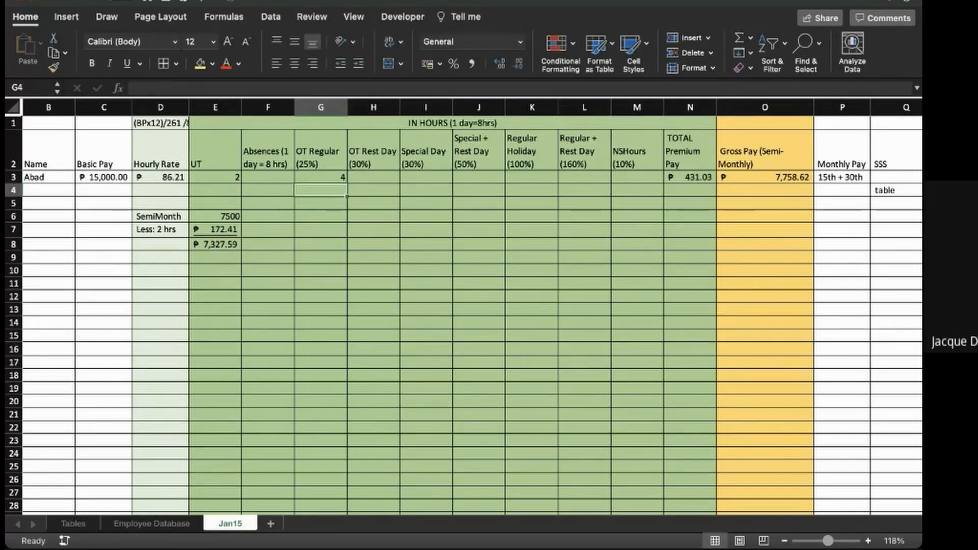
- Write 12 hrs in D11 and clear the first employee's undertime hours from E3
{"action": "left_click", "coordinate": [160, 283]}
{"action": "type", "text": "12 hrs"}
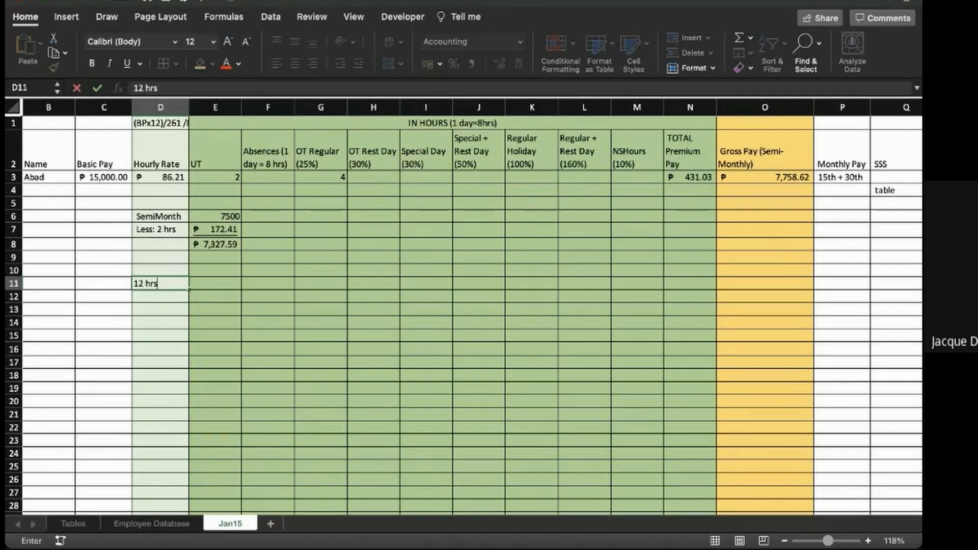
{"action": "left_click", "coordinate": [215, 177]}
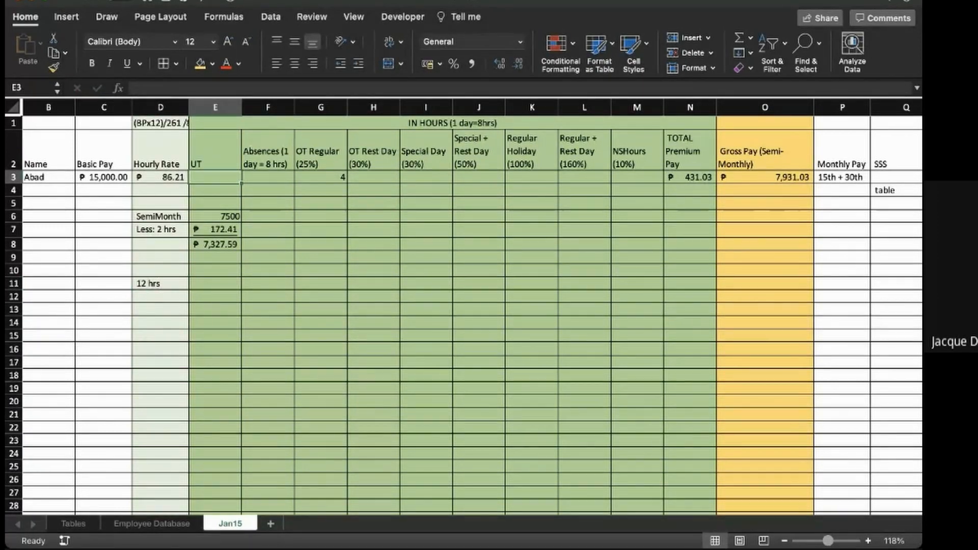
- Write 8hrs in D12 and begin an amount beside it in E12
{"action": "left_click", "coordinate": [161, 297]}
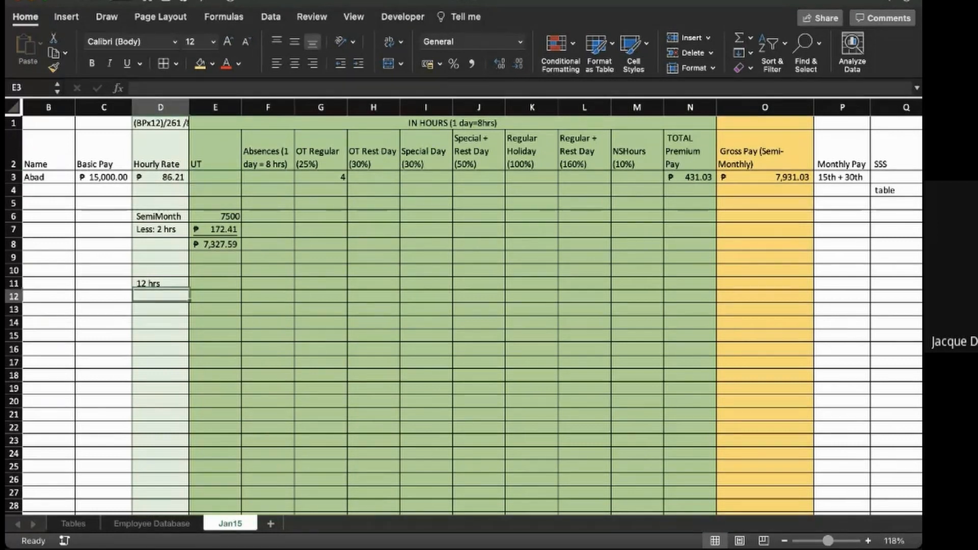
{"action": "type", "text": "8hrs"}
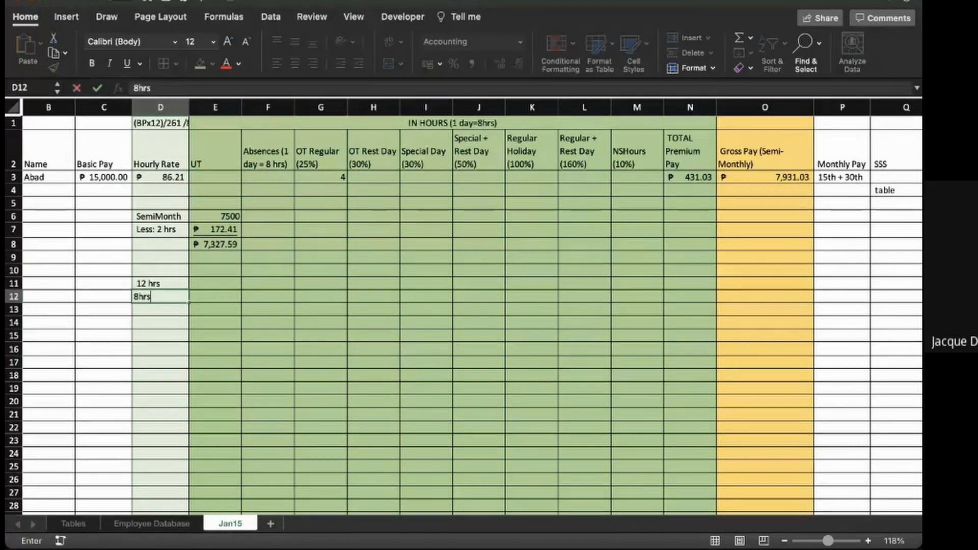
{"action": "key", "text": "Tab"}
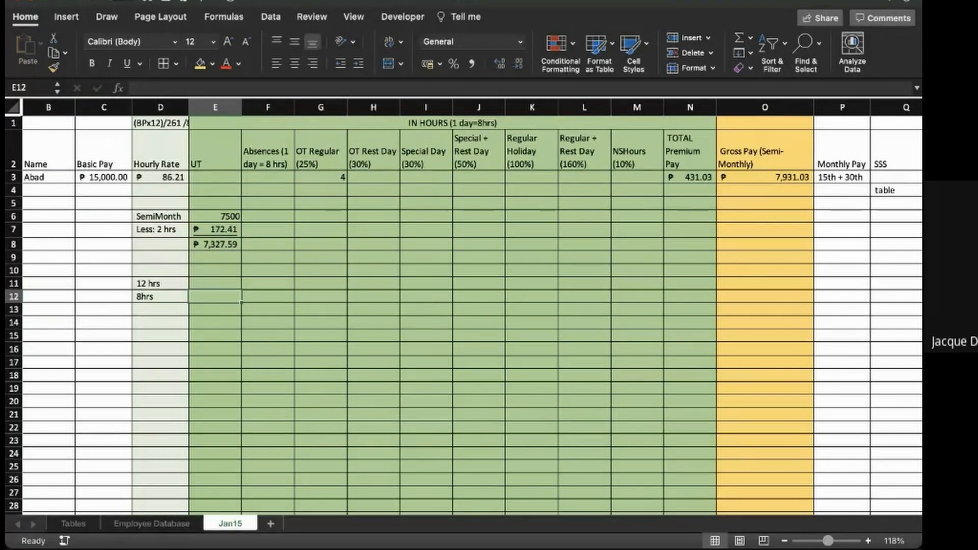
{"action": "type", "text": "740"}
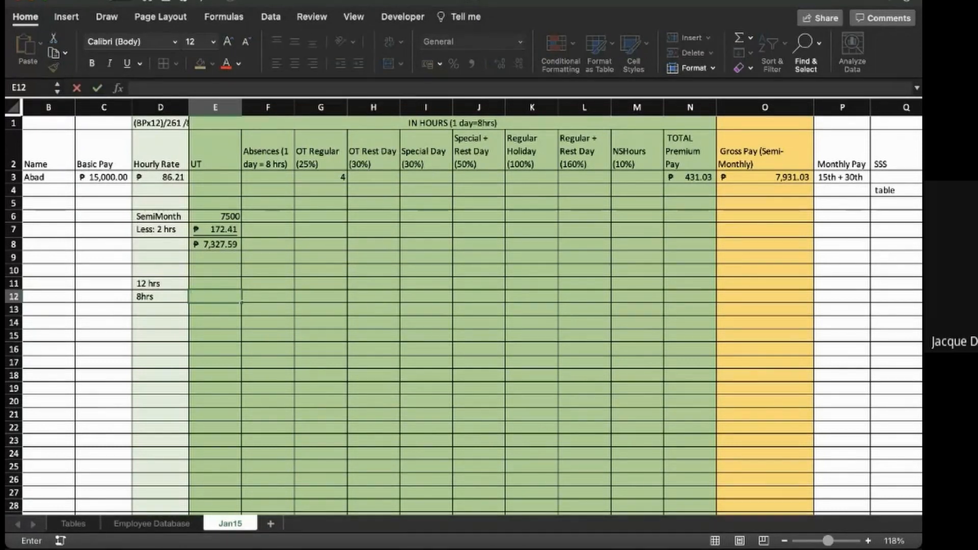
- Discard the entry in E12 and clear the hour labels from D12 and D11
{"action": "key", "text": "Left"}
{"action": "key", "text": "Delete"}
{"action": "key", "text": "Up"}
{"action": "key", "text": "Down"}
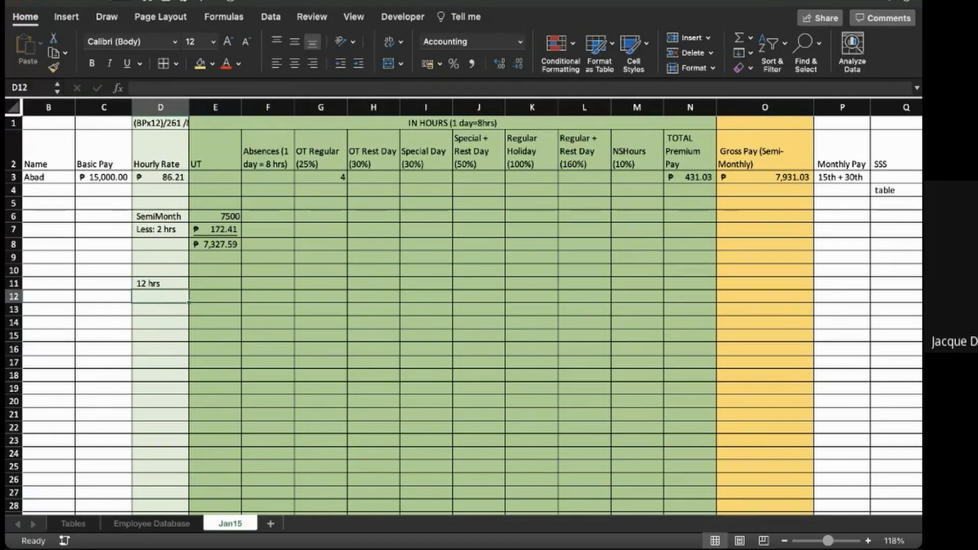
{"action": "key", "text": "Up"}
{"action": "key", "text": "Down"}
{"action": "key", "text": "Up"}
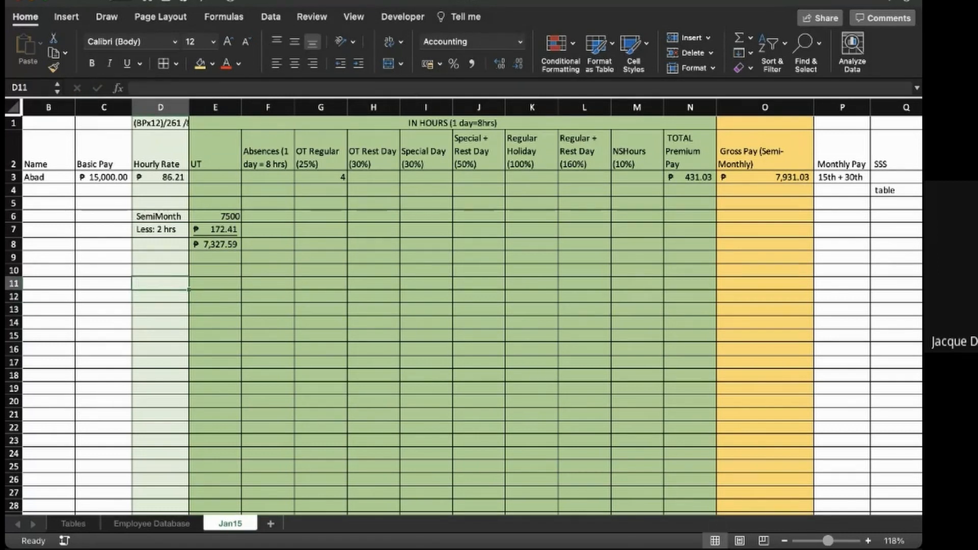
{"action": "key", "text": "Delete"}
- Write the label 4hrs in D12 and calculate four hours times the hourly rate in E12 with =4*D3
{"action": "key", "text": "Down"}
{"action": "type", "text": "4h"}
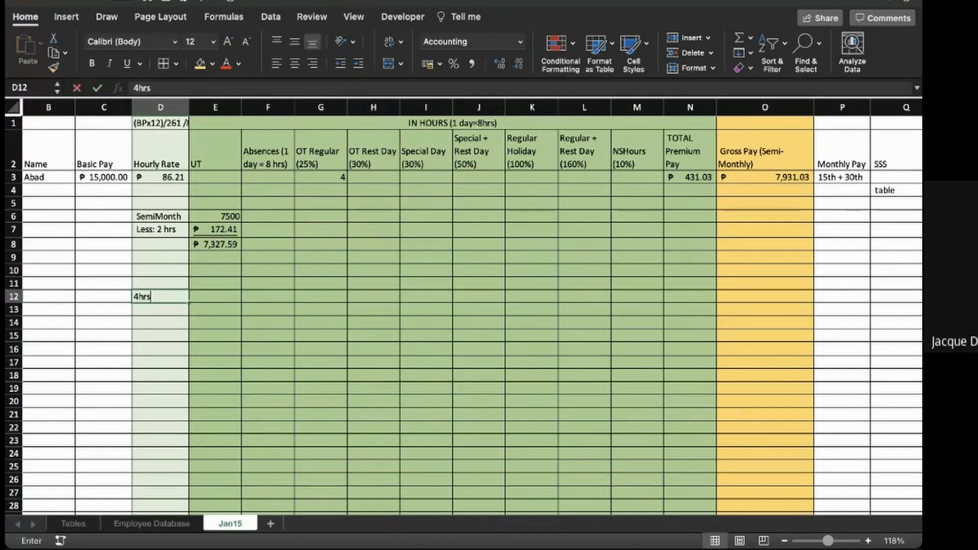
{"action": "key", "text": "Tab"}
{"action": "type", "text": "="}
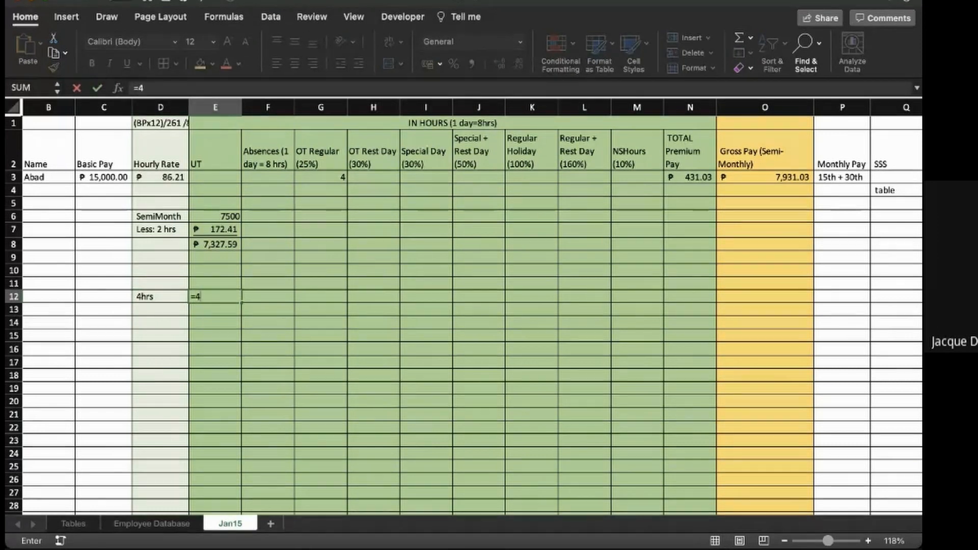
{"action": "type", "text": "4*"}
{"action": "key", "text": "Left"}
{"action": "key", "text": "Up"}
{"action": "key", "text": "Up"}
{"action": "key", "text": "Up"}
{"action": "key", "text": "Up"}
{"action": "key", "text": "Up"}
{"action": "key", "text": "Up"}
{"action": "key", "text": "Up"}
{"action": "key", "text": "Up"}
{"action": "key", "text": "Up"}
{"action": "key", "text": "Return"}
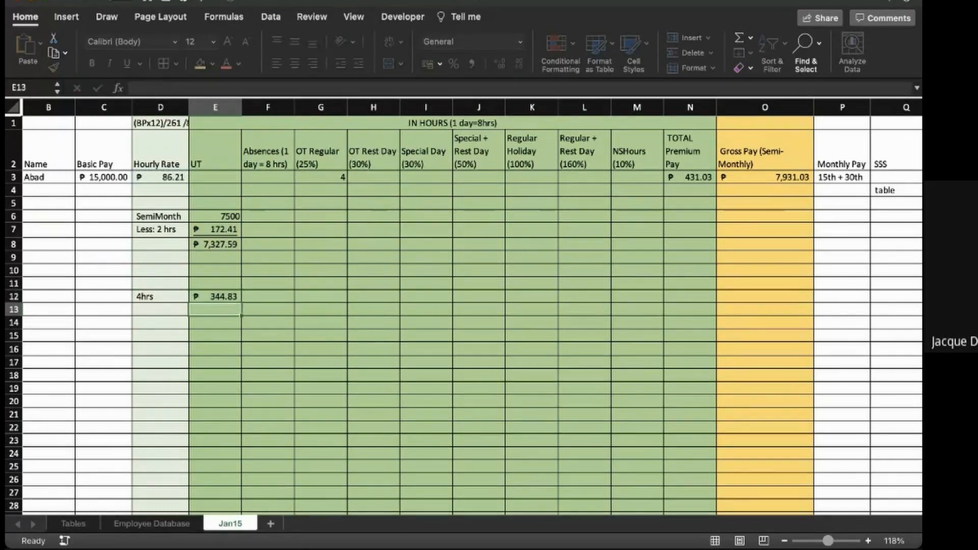
- Enter 25% in D13 and calculate the overtime premium in E13 as four hours times hourly rate D3 times .25, underlined
{"action": "key", "text": "Left"}
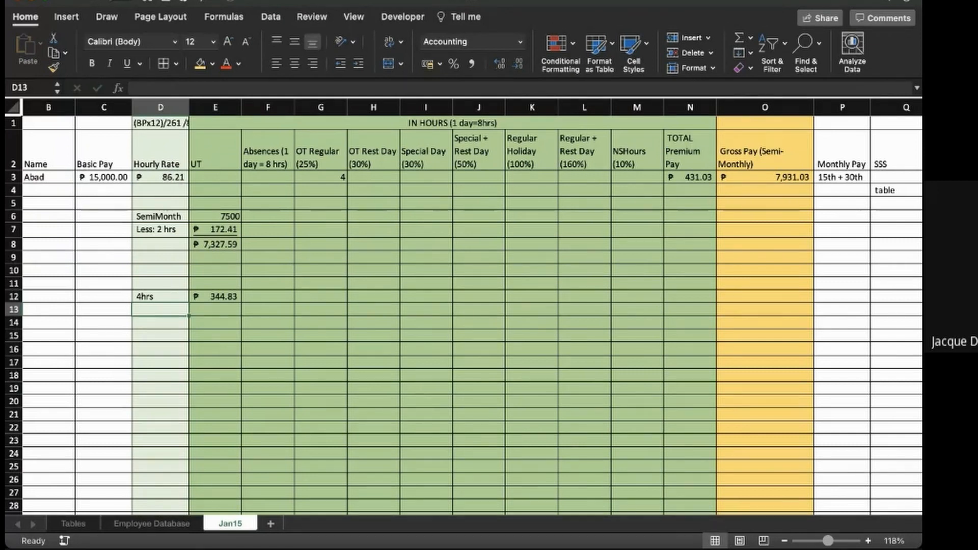
{"action": "type", "text": "25$"}
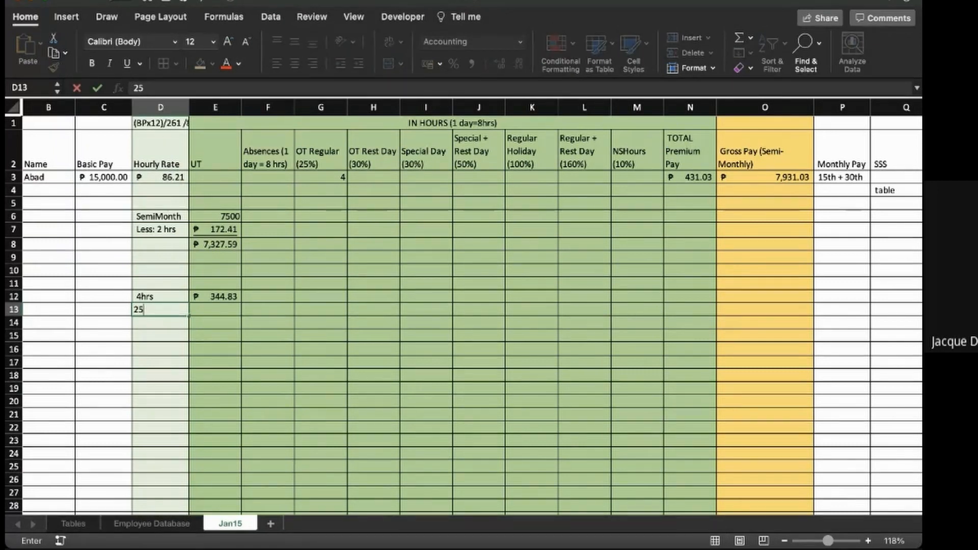
{"action": "key", "text": "Tab"}
{"action": "type", "text": "="}
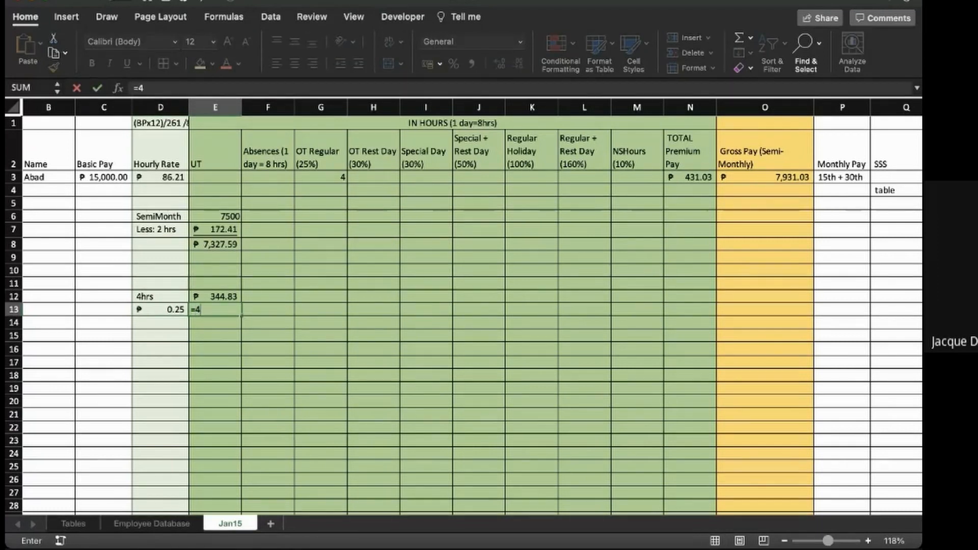
{"action": "type", "text": "4*"}
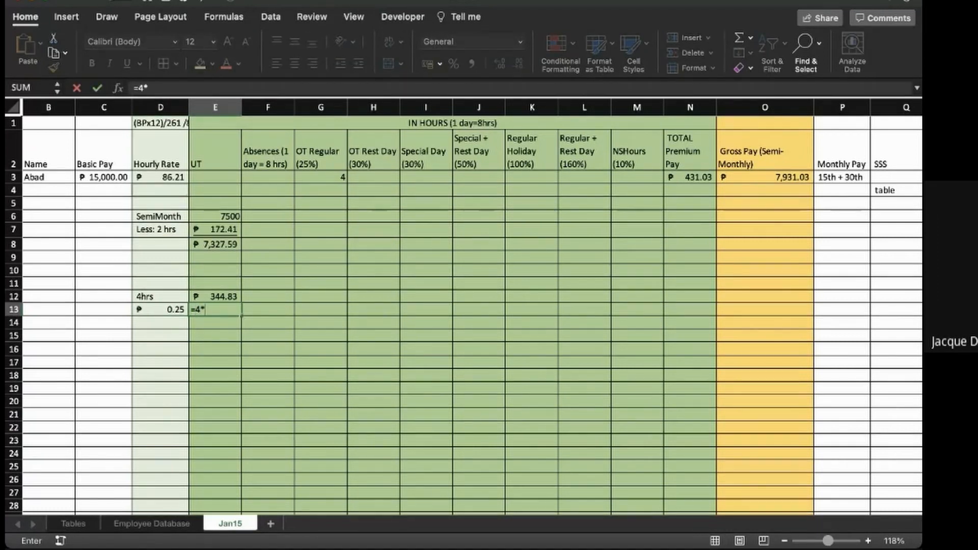
{"action": "left_click", "coordinate": [160, 177]}
{"action": "type", "text": "*"}
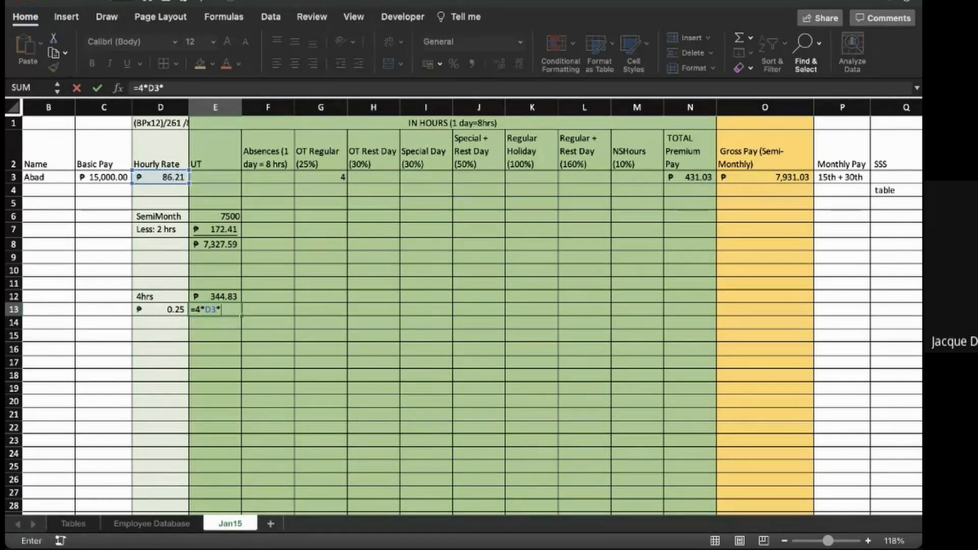
{"action": "type", "text": ".25"}
{"action": "key", "text": "Return"}
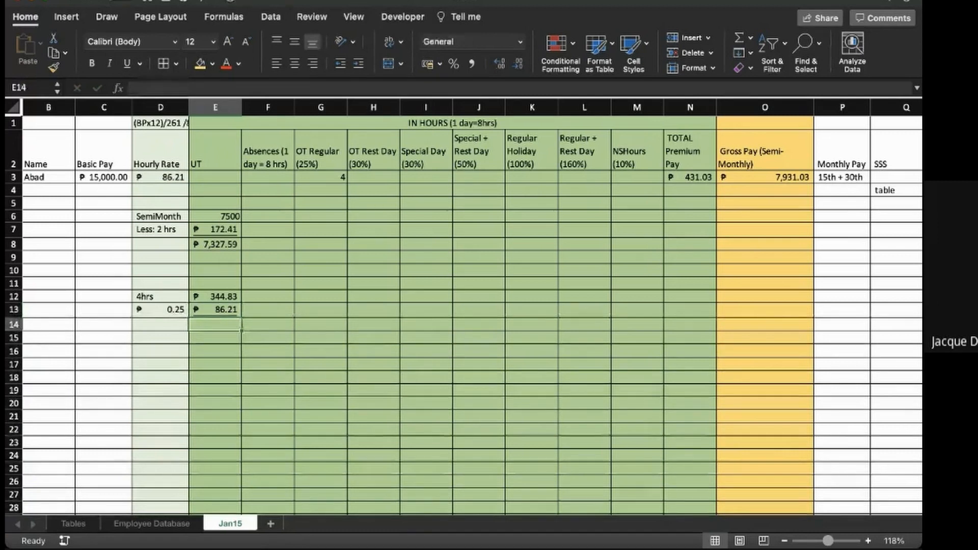
- Total the overtime base pay and premium in E14 with =SUM(E12:E13)
{"action": "type", "text": "=sum"}
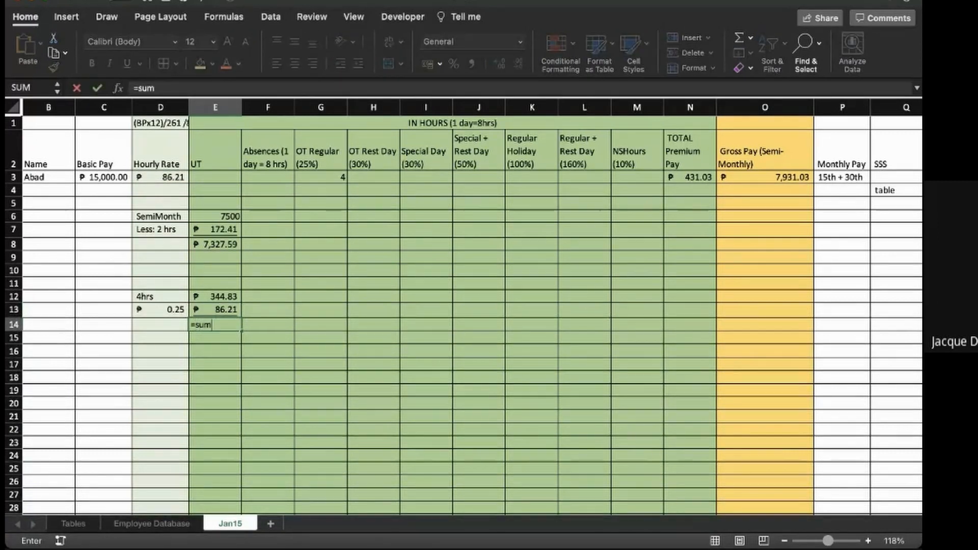
{"action": "type", "text": "("}
{"action": "key", "text": "Up"}
{"action": "key", "text": "Up"}
{"action": "key", "text": "shift+Down"}
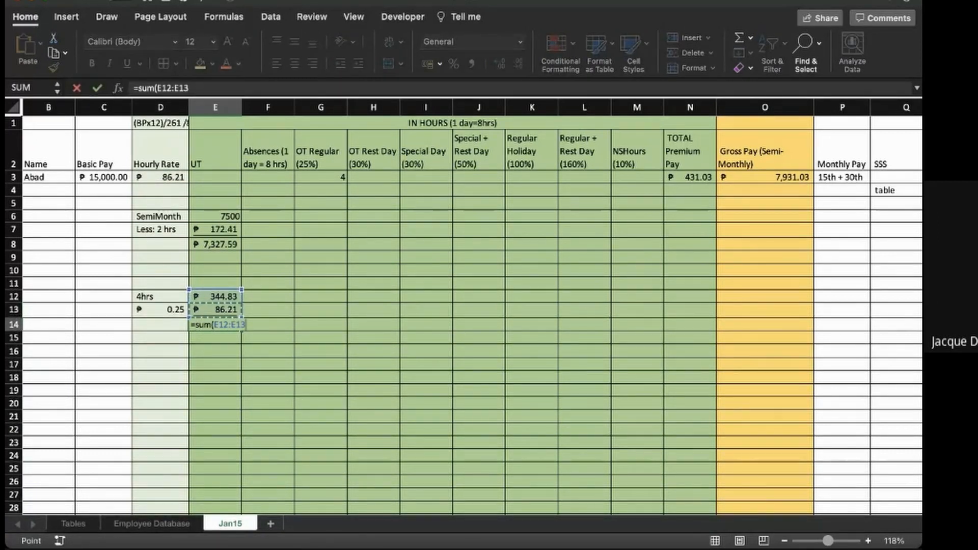
{"action": "key", "text": "Return"}
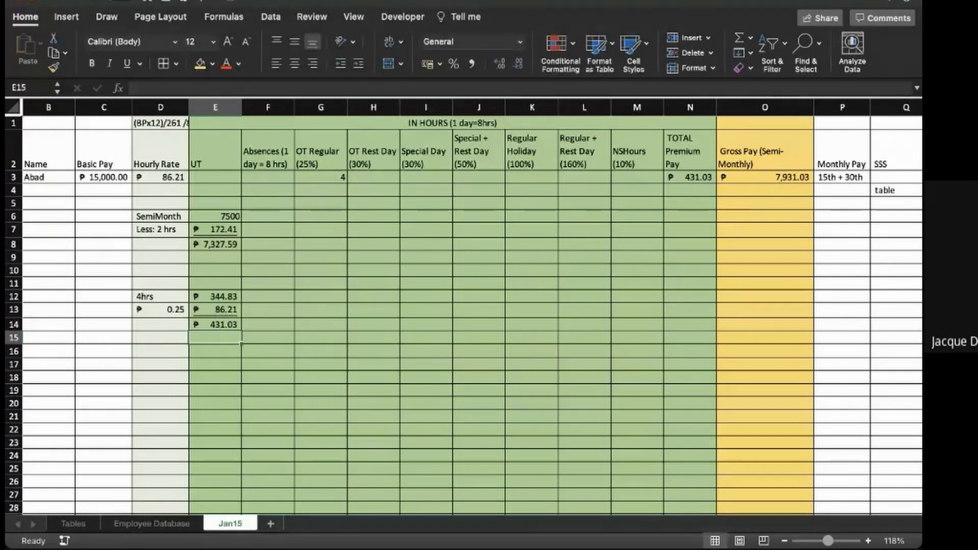
- Write the label SemiMonth in D11 and enter 7500 beside it in E11
{"action": "scroll", "coordinate": [471, 305], "scroll_direction": "left", "scroll_amount": 2}
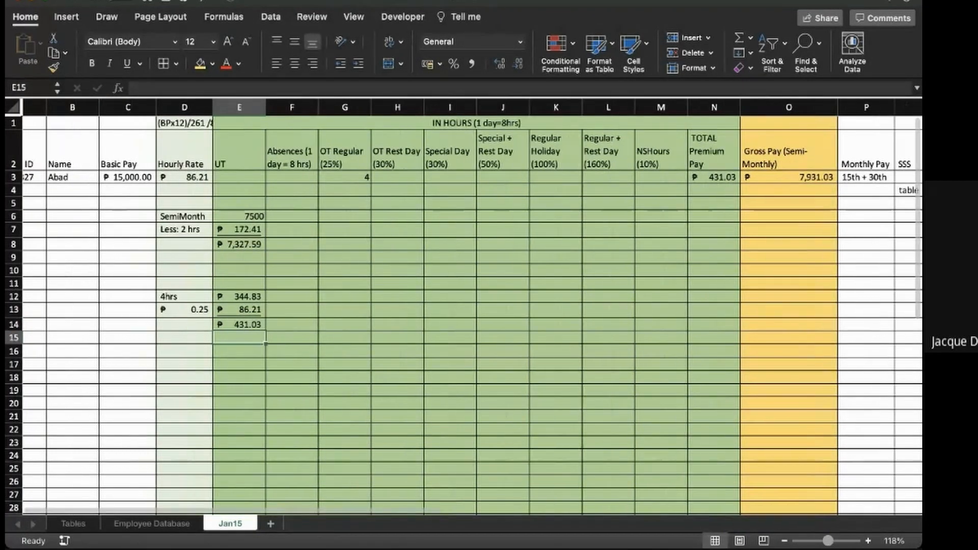
{"action": "left_click", "coordinate": [187, 284]}
{"action": "type", "text": "Sem"}
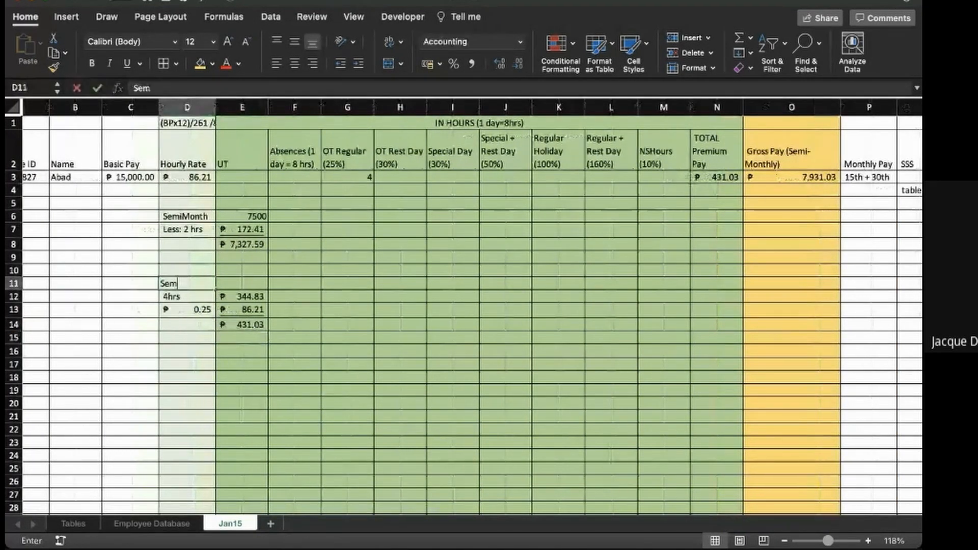
{"action": "type", "text": "iMonth"}
{"action": "key", "text": "Tab"}
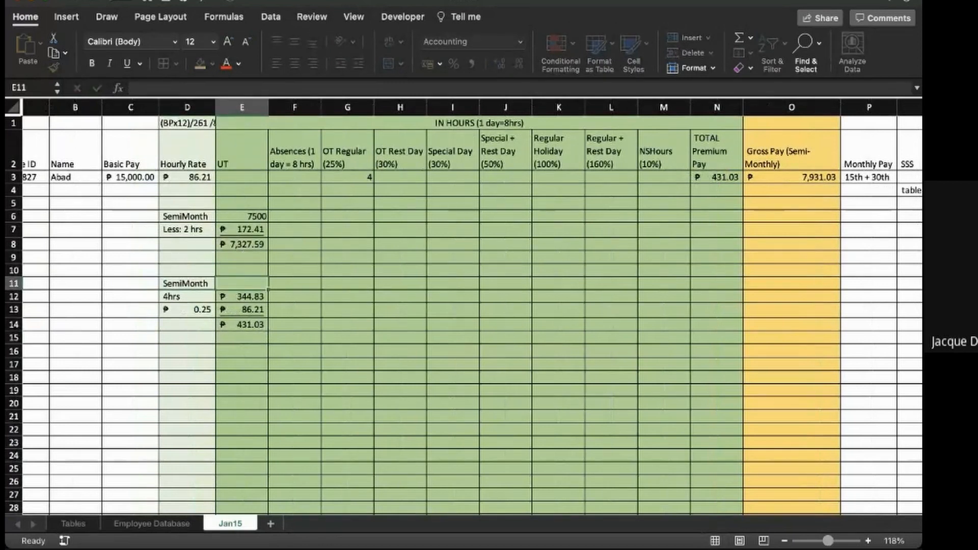
{"action": "type", "text": "7500"}
- Add the semi-monthly pay and the overtime total in E16 with =E11+E14
{"action": "key", "text": "Down"}
{"action": "key", "text": "Down"}
{"action": "key", "text": "Down"}
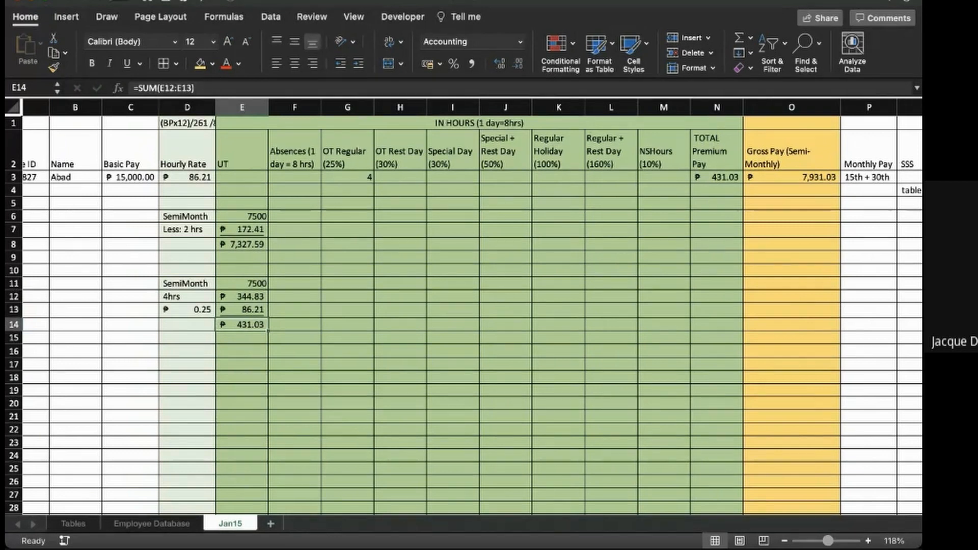
{"action": "key", "text": "Down"}
{"action": "key", "text": "Down"}
{"action": "type", "text": "="}
{"action": "key", "text": "Up"}
{"action": "key", "text": "Up"}
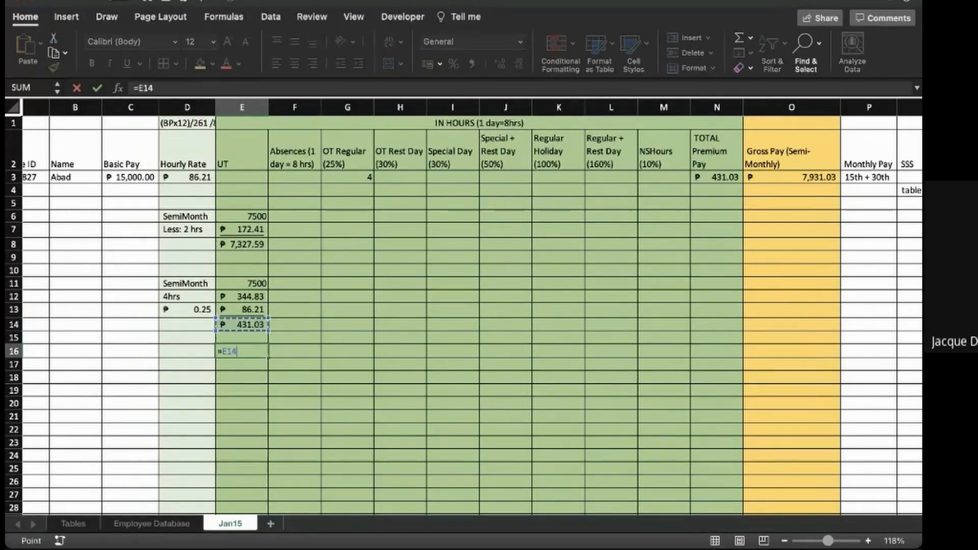
{"action": "key", "text": "Up"}
{"action": "key", "text": "Up"}
{"action": "key", "text": "Up"}
{"action": "type", "text": "+"}
{"action": "key", "text": "Up"}
{"action": "key", "text": "Up"}
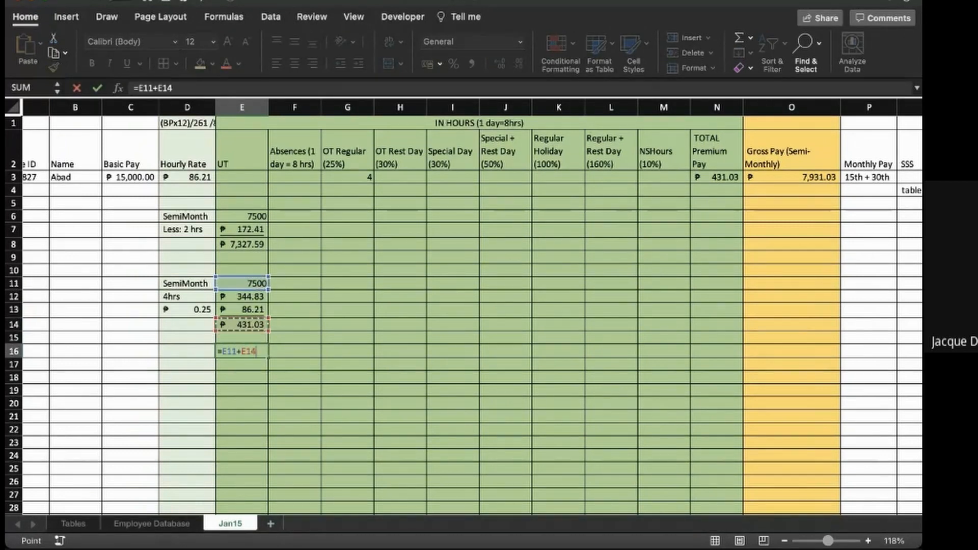
{"action": "key", "text": "Return"}
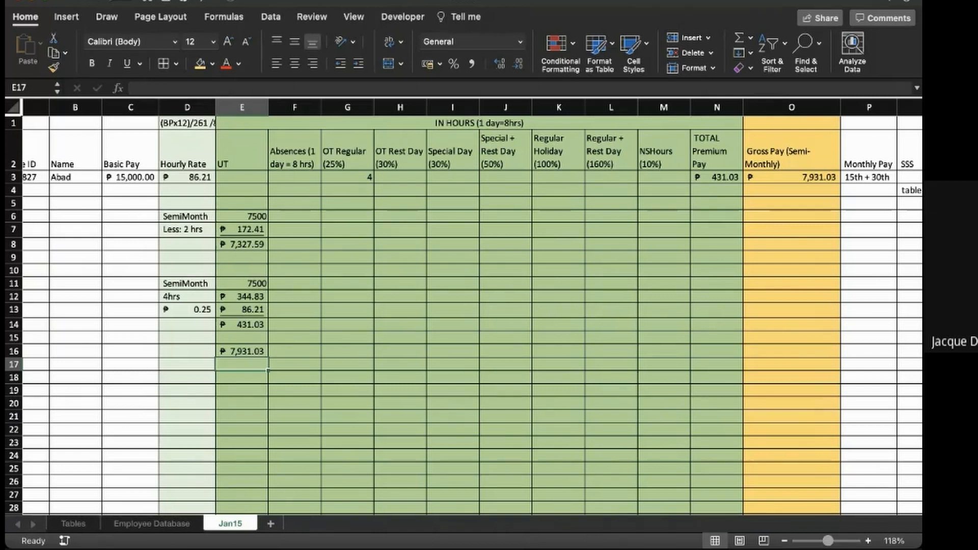
- Clear the regular overtime hours in G3
{"action": "left_click", "coordinate": [347, 177]}
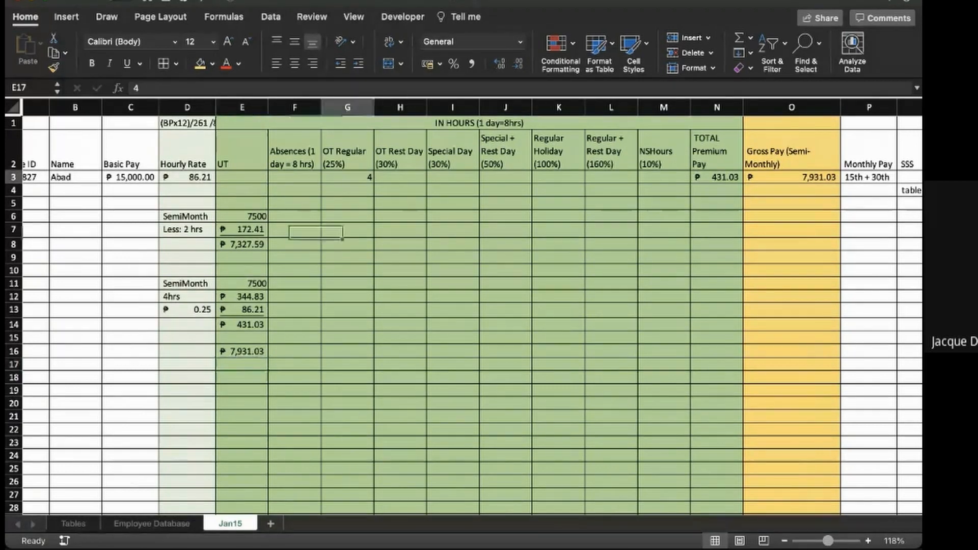
{"action": "key", "text": "Delete"}
- Test 12 absence hours in F3 against the semi-monthly gross pay formula in O3, and clear the test entry
{"action": "left_click", "coordinate": [294, 177]}
{"action": "type", "text": "9"}
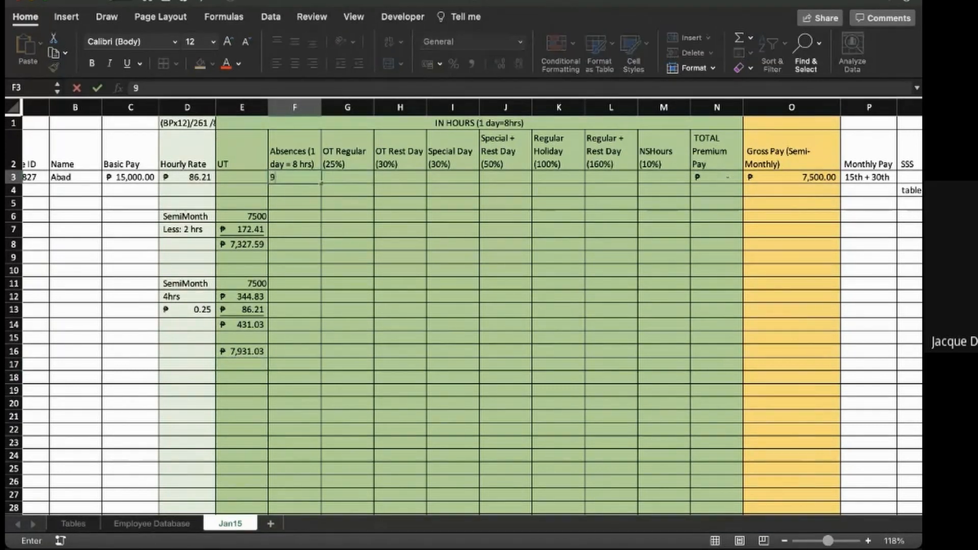
{"action": "key", "text": "BackSpace"}
{"action": "type", "text": "12"}
{"action": "key", "text": "Return"}
{"action": "key", "text": "Up"}
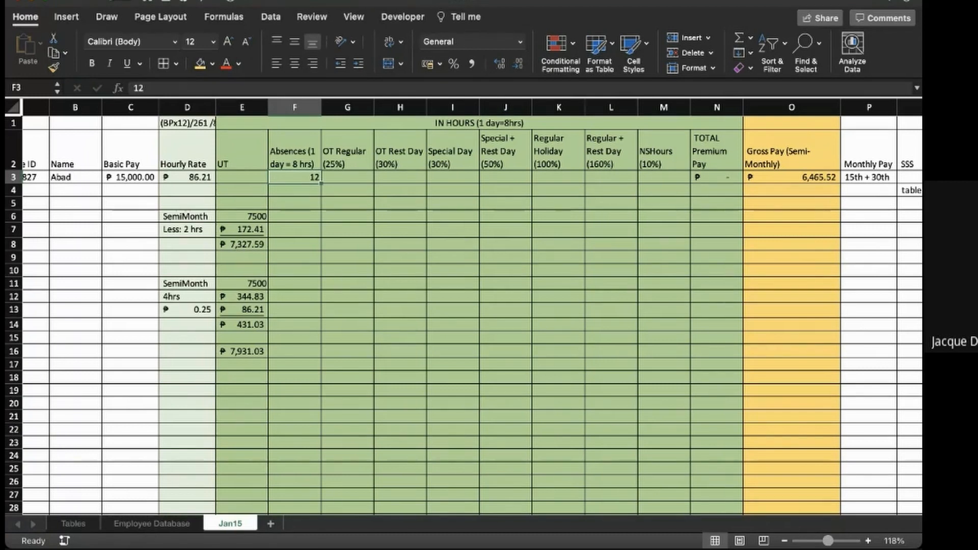
{"action": "left_click", "coordinate": [791, 178]}
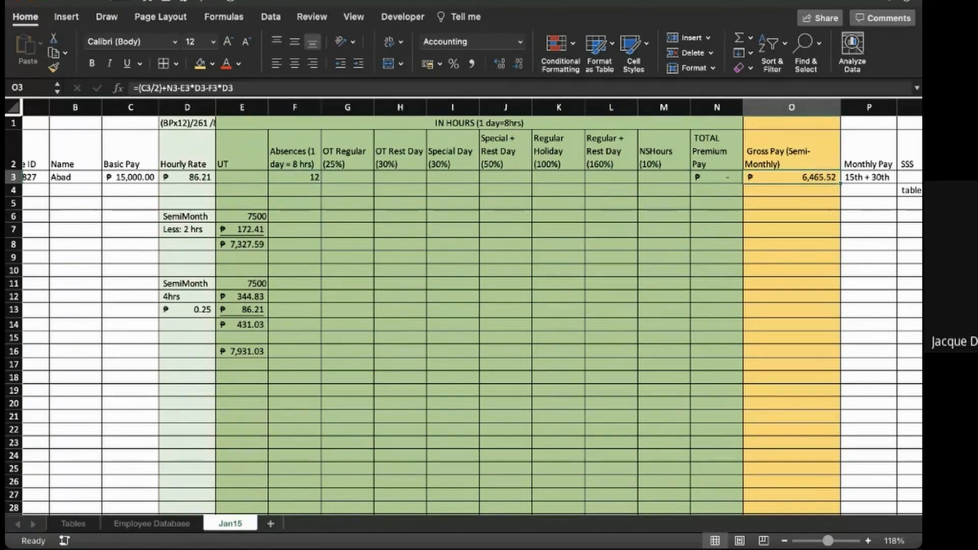
{"action": "left_click", "coordinate": [295, 177]}
{"action": "key", "text": "Delete"}
- Test 8 Special + Rest Day hours in J3 against the total premium formula in N3, and clear the test entry
{"action": "key", "text": "Right"}
{"action": "key", "text": "Right"}
{"action": "key", "text": "Right"}
{"action": "key", "text": "Right"}
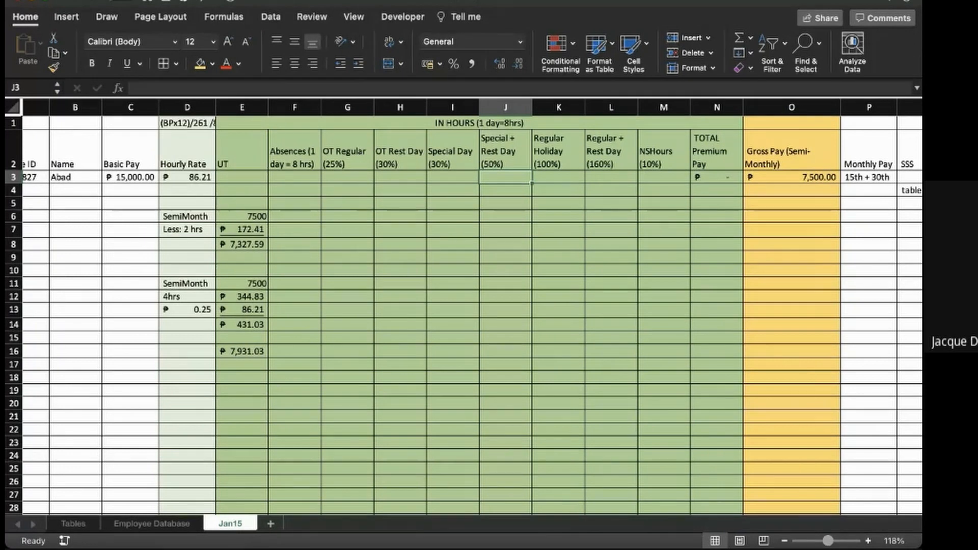
{"action": "type", "text": "8"}
{"action": "key", "text": "Return"}
{"action": "key", "text": "Right"}
{"action": "key", "text": "Right"}
{"action": "key", "text": "Right"}
{"action": "key", "text": "Right"}
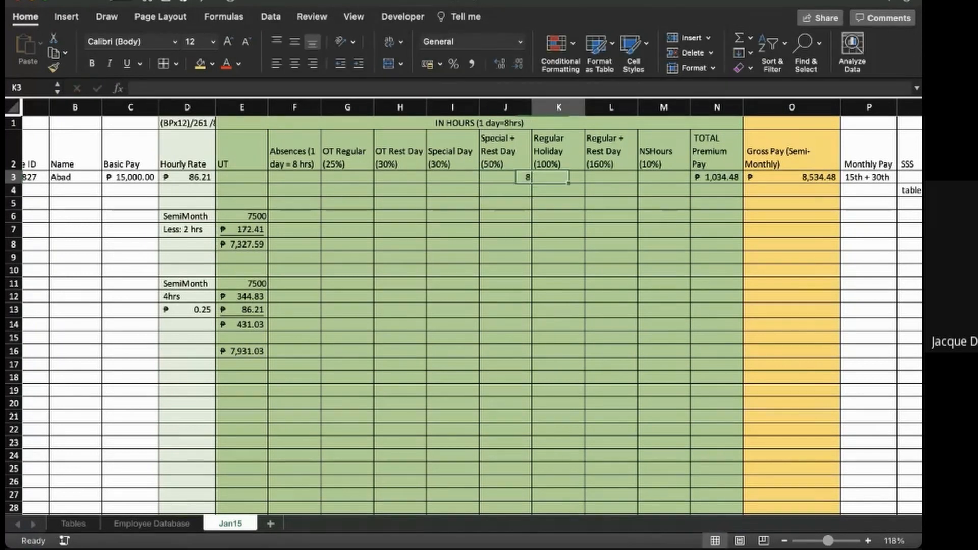
{"action": "key", "text": "Left"}
{"action": "key", "text": "Left"}
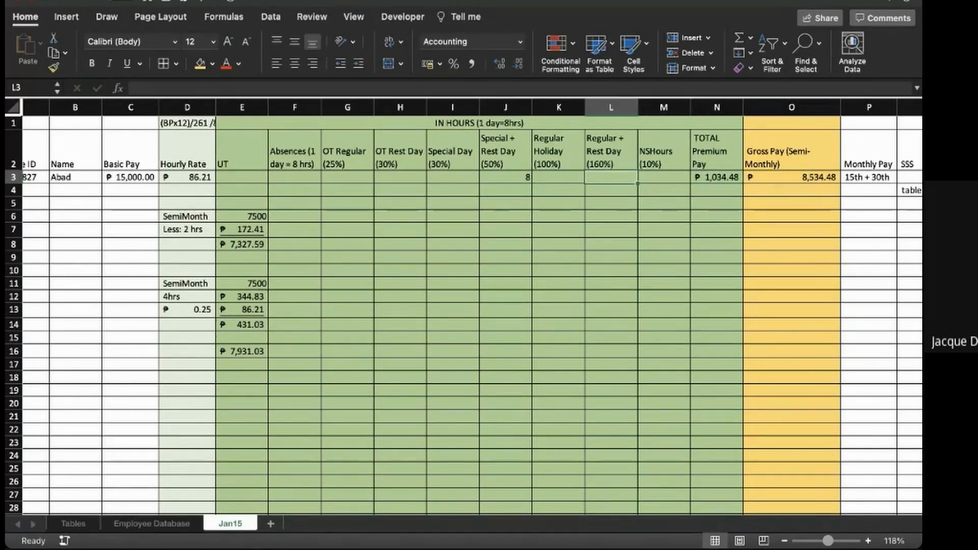
{"action": "key", "text": "Right"}
{"action": "key", "text": "Right"}
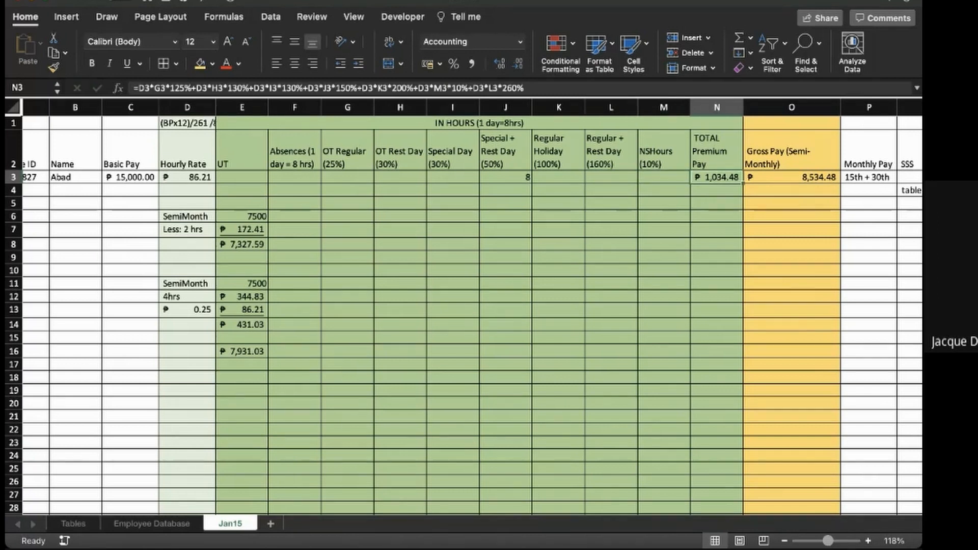
{"action": "key", "text": "Left"}
{"action": "key", "text": "Left"}
{"action": "key", "text": "Left"}
{"action": "key", "text": "Left"}
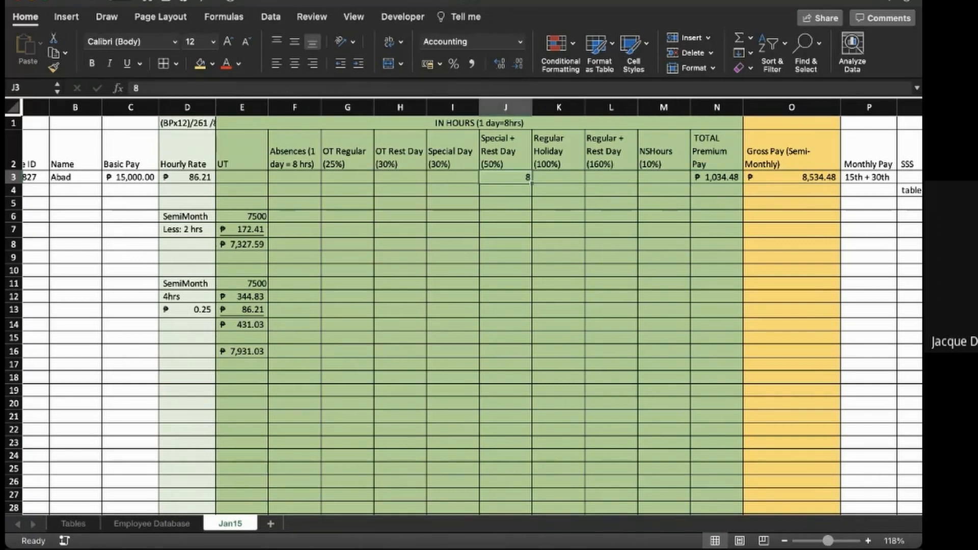
{"action": "key", "text": "Delete"}
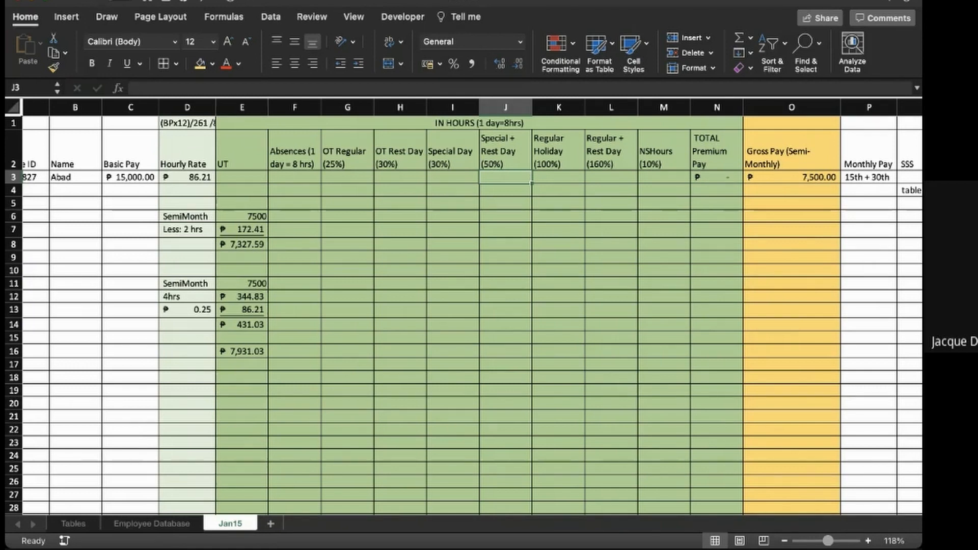
- Clear the manual undertime and overtime check calculations in D6:E16
{"action": "scroll", "coordinate": [463, 305], "scroll_direction": "right", "scroll_amount": 3}
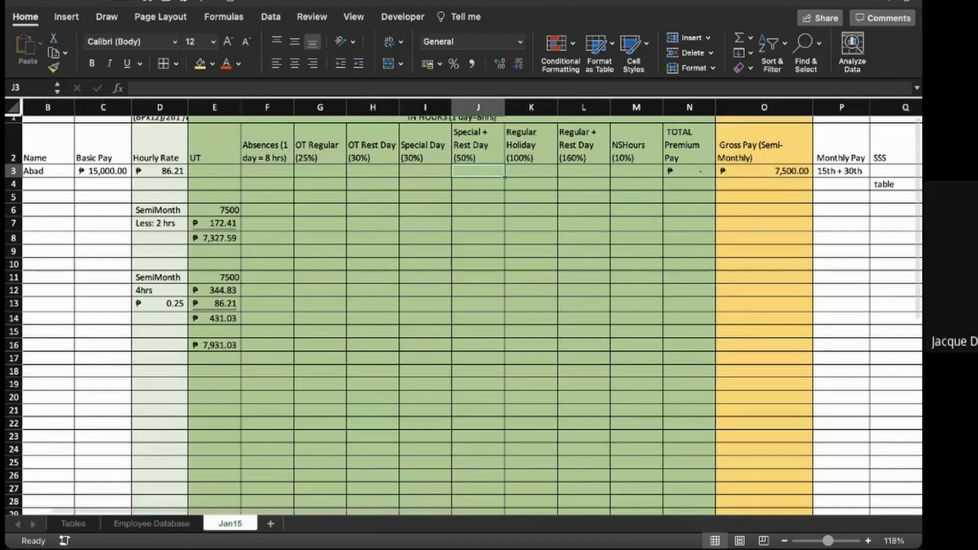
{"action": "scroll", "coordinate": [464, 305], "scroll_direction": "right", "scroll_amount": 2}
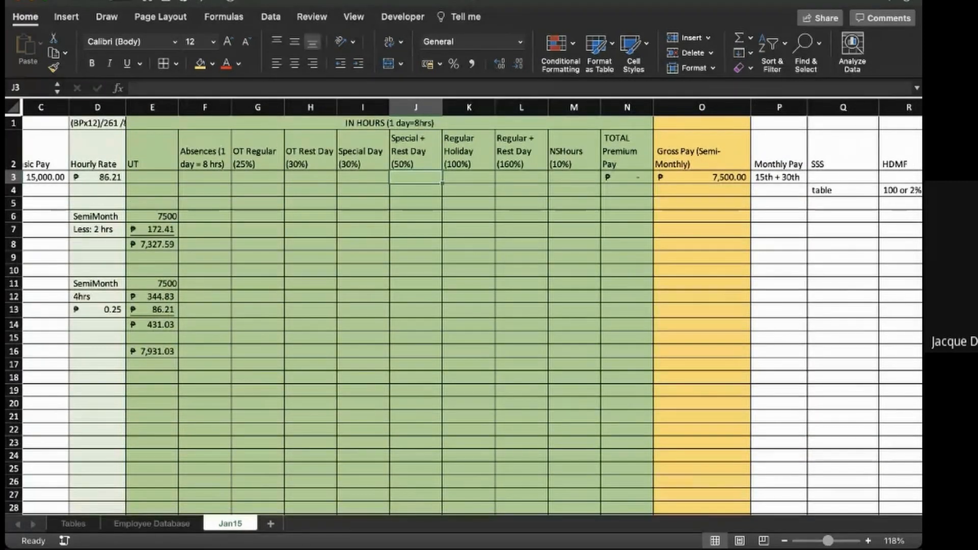
{"action": "left_click_drag", "start_coordinate": [97, 216], "coordinate": [153, 351]}
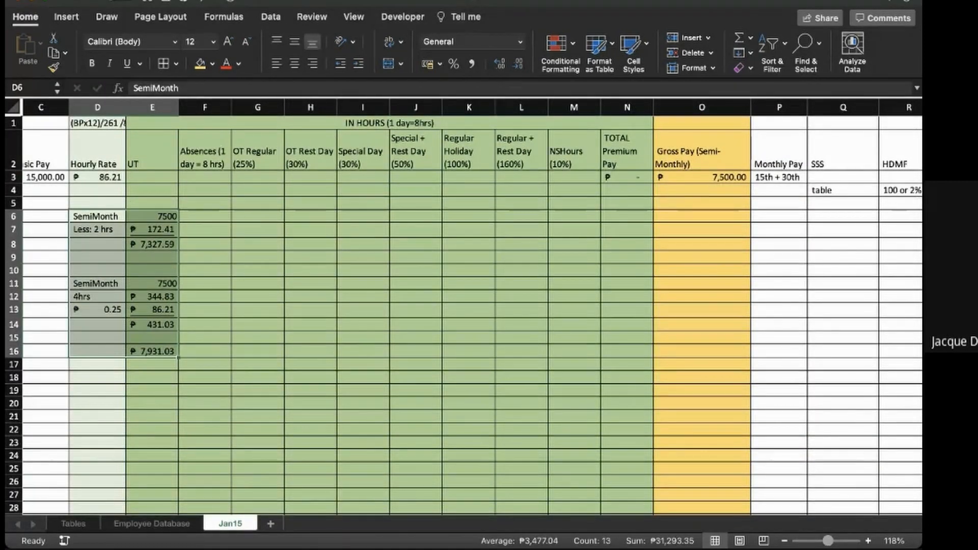
{"action": "key", "text": "Delete"}
- Clear the placeholder notes "15th + 30th" in P3 under Monthly Pay and "table" in Q4 under SSS
{"action": "scroll", "coordinate": [463, 305], "scroll_direction": "right", "scroll_amount": 4}
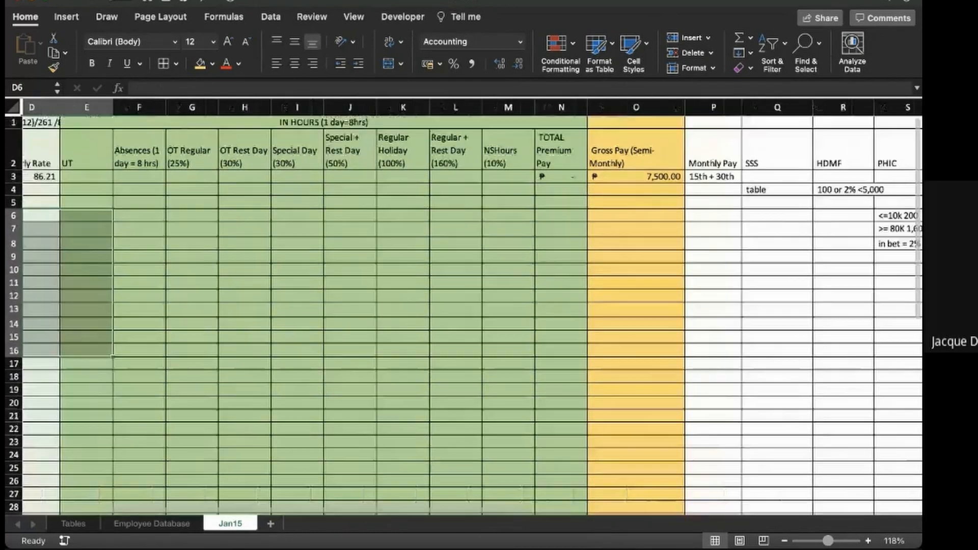
{"action": "scroll", "coordinate": [463, 305], "scroll_direction": "right", "scroll_amount": 2}
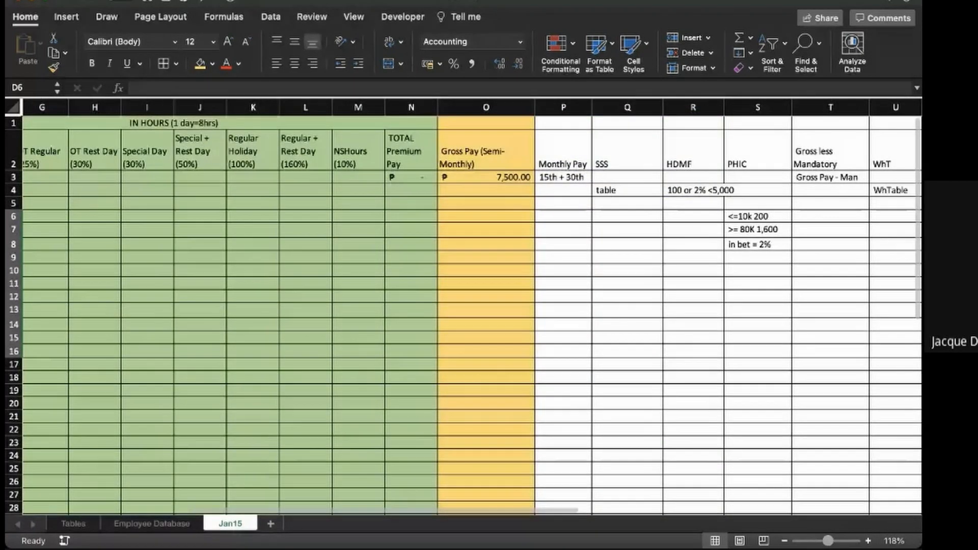
{"action": "left_click", "coordinate": [563, 177]}
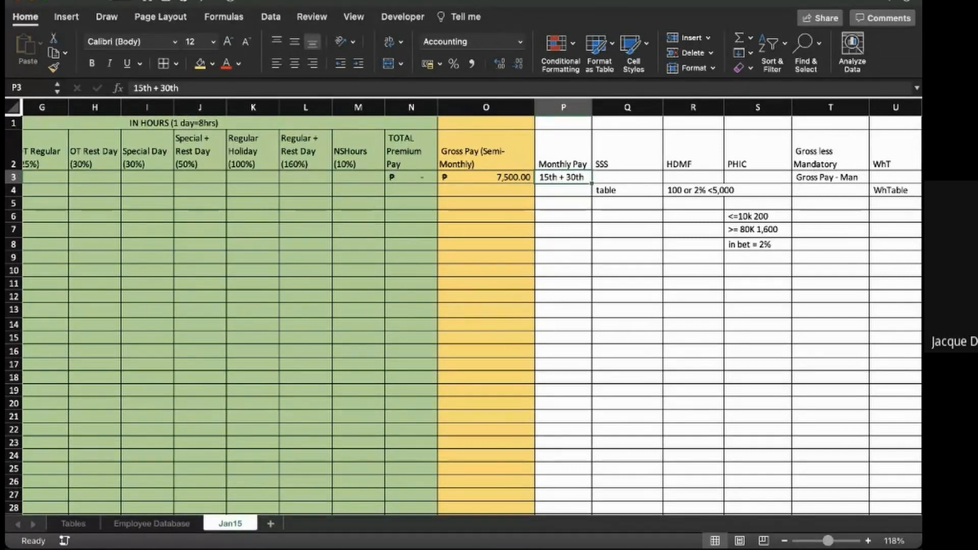
{"action": "key", "text": "Delete"}
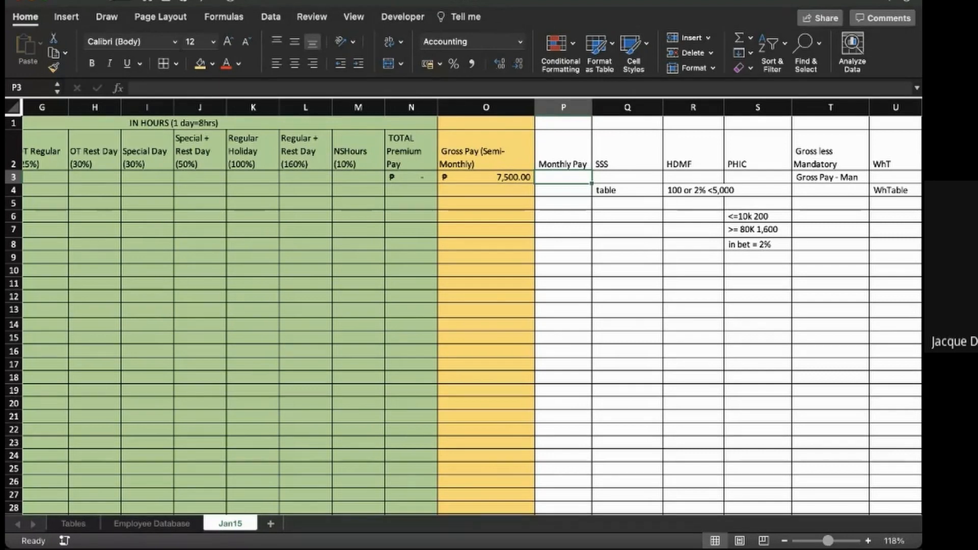
{"action": "left_click", "coordinate": [627, 177]}
{"action": "left_click", "coordinate": [627, 190]}
{"action": "key", "text": "Delete"}
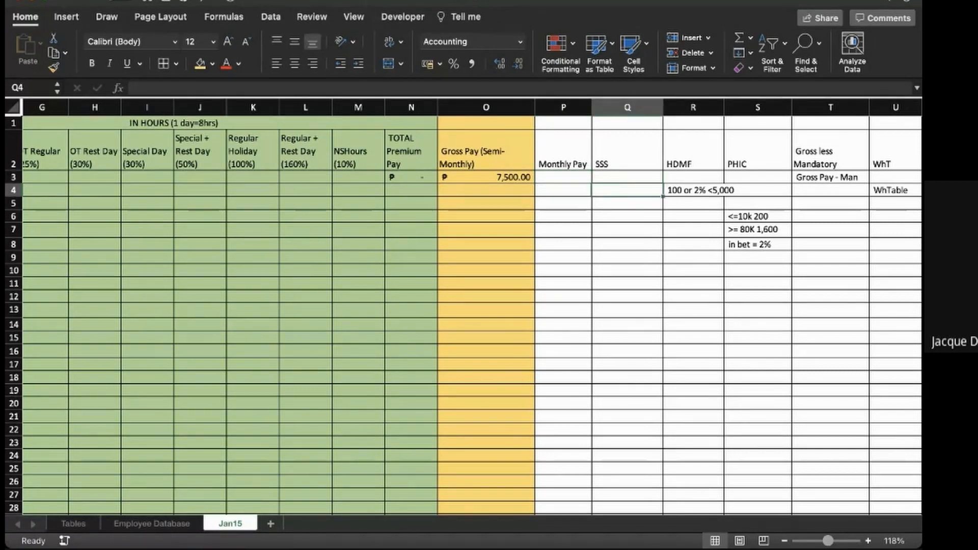
- Begin a VLOOKUP in Q3 for SSS, with monthly pay P3 as the lookup value and Tables!A4:J40 as the range
{"action": "left_click", "coordinate": [627, 177]}
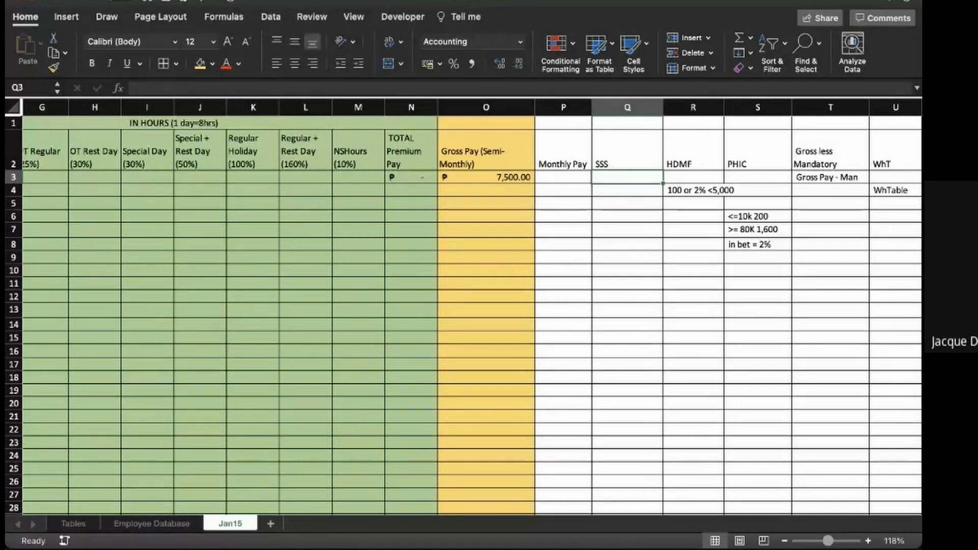
{"action": "type", "text": "=vlookup"}
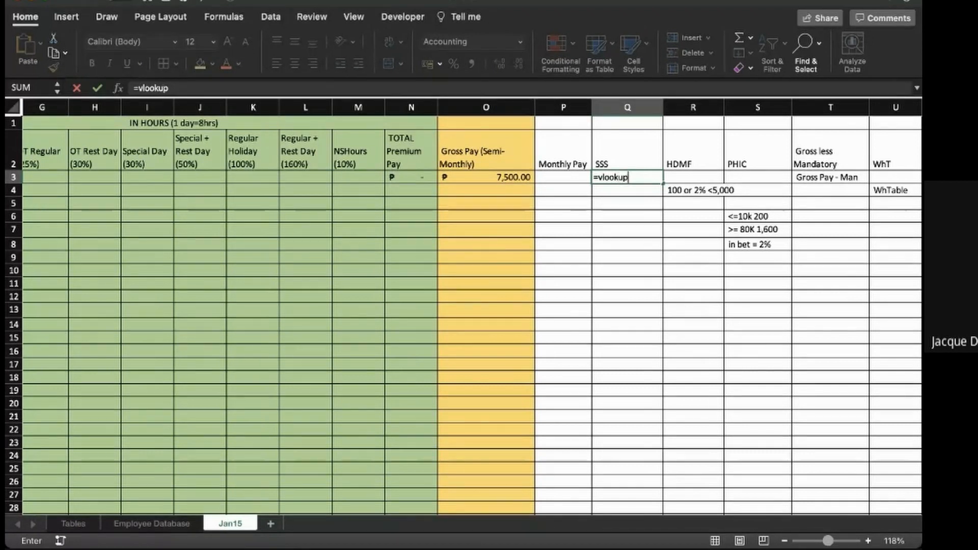
{"action": "type", "text": "("}
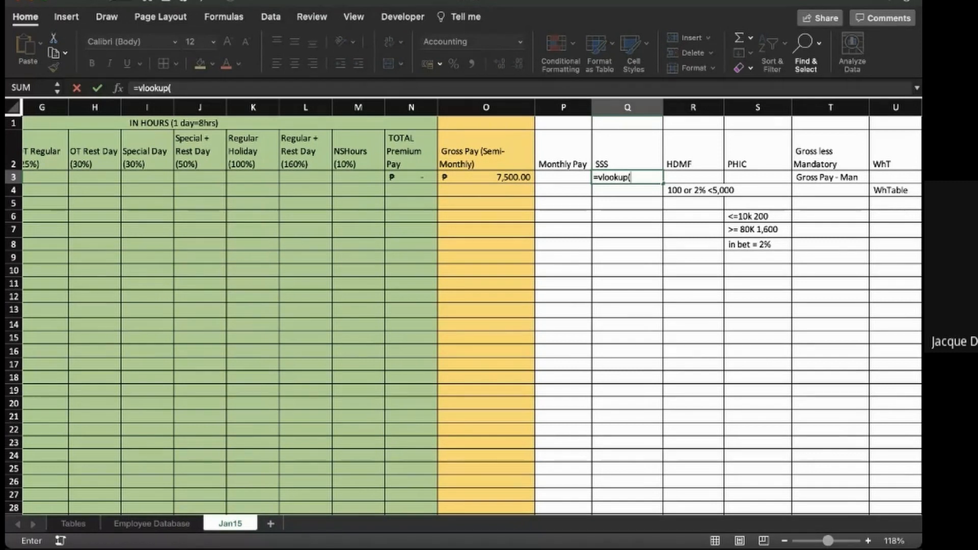
{"action": "left_click", "coordinate": [563, 177]}
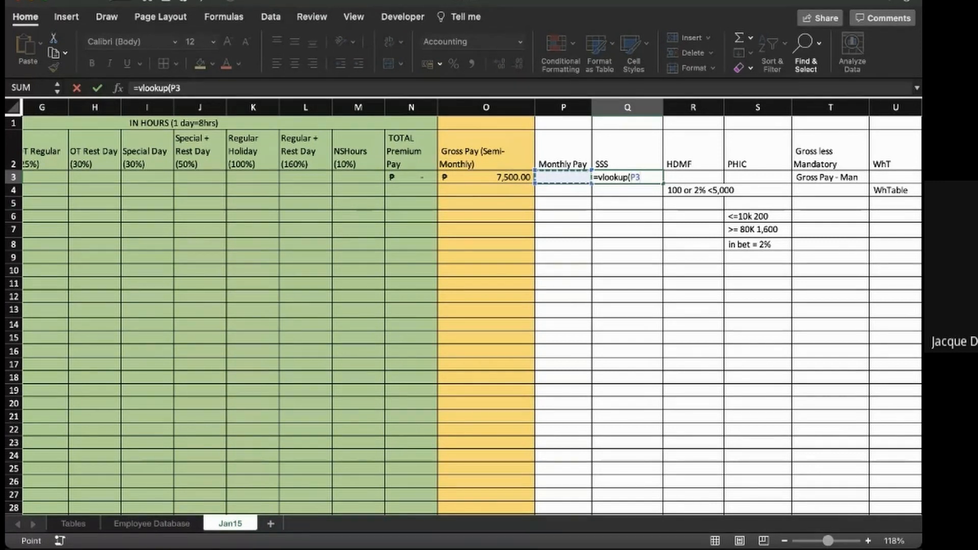
{"action": "type", "text": ","}
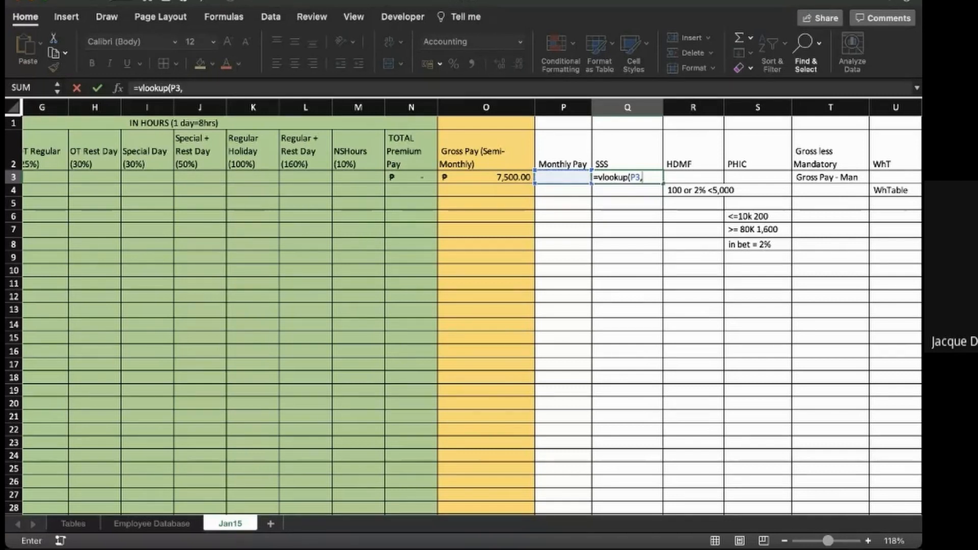
{"action": "left_click", "coordinate": [74, 523]}
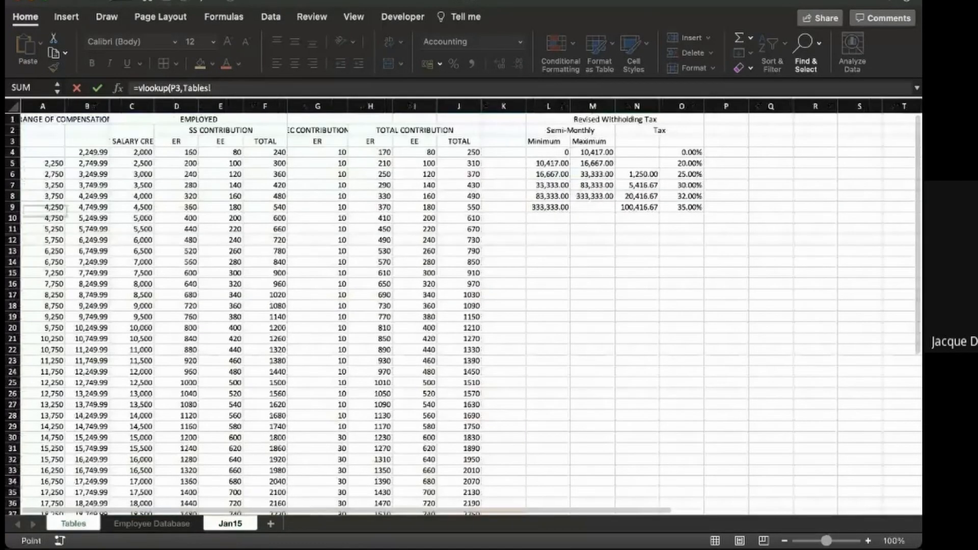
{"action": "left_click_drag", "start_coordinate": [43, 152], "coordinate": [478, 497]}
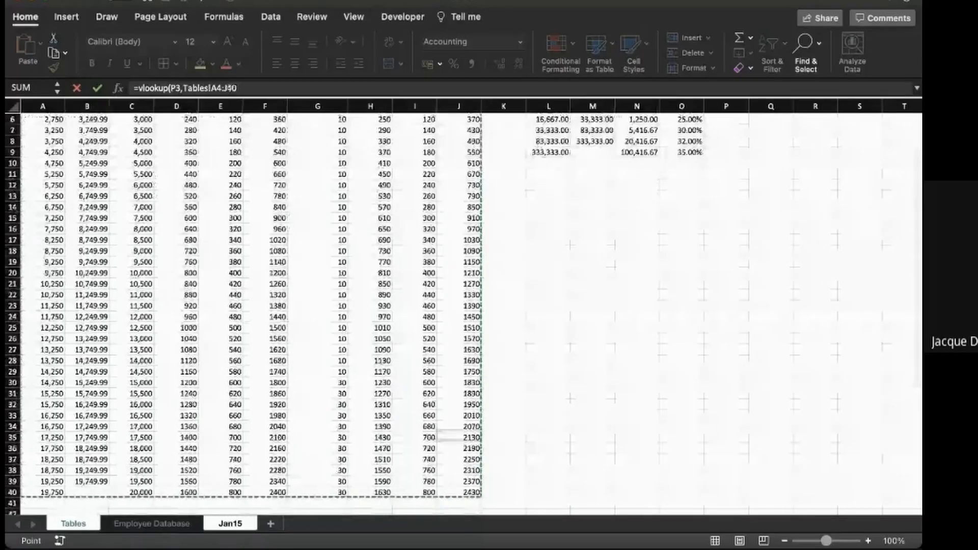
{"action": "left_click", "coordinate": [270, 89]}
{"action": "type", "text": ","}
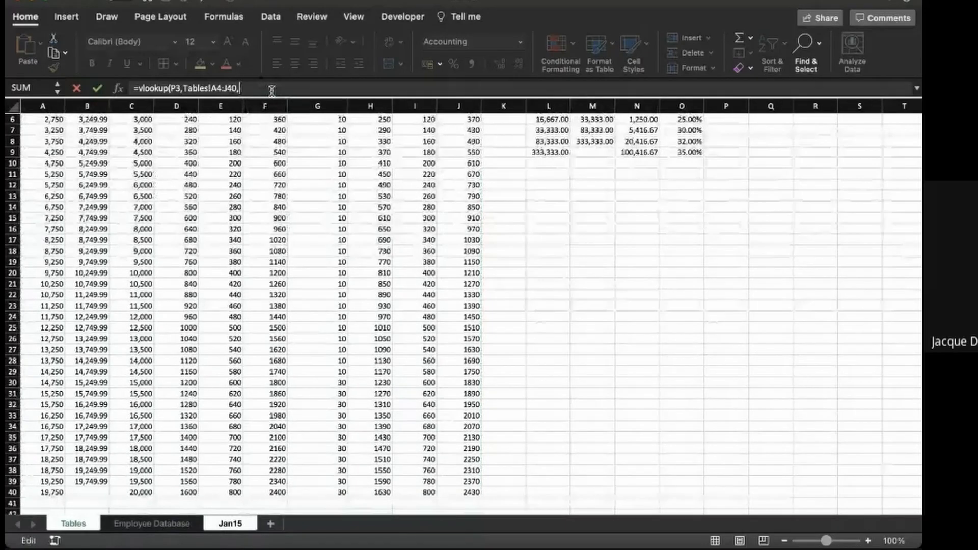
{"action": "left_click", "coordinate": [230, 523]}
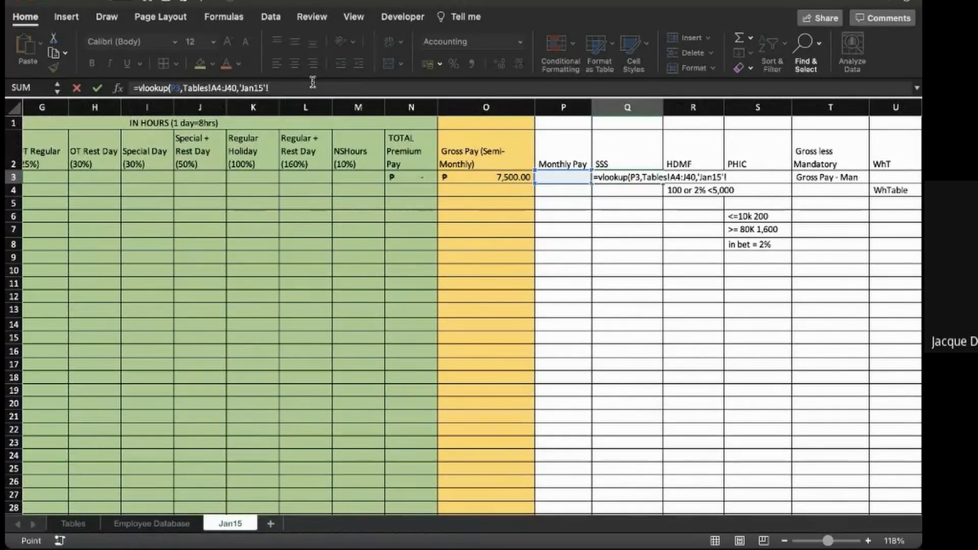
{"action": "key", "text": "BackSpace"}
{"action": "key", "text": "BackSpace"}
{"action": "key", "text": "BackSpace"}
{"action": "key", "text": "BackSpace"}
{"action": "key", "text": "BackSpace"}
{"action": "key", "text": "BackSpace"}
{"action": "key", "text": "BackSpace"}
{"action": "key", "text": "BackSpace"}
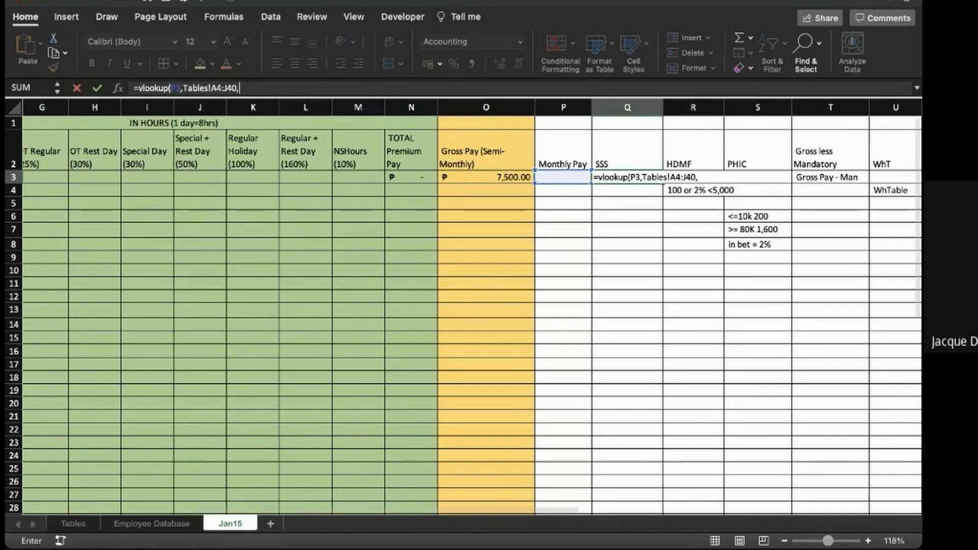
{"action": "left_click", "coordinate": [73, 524]}
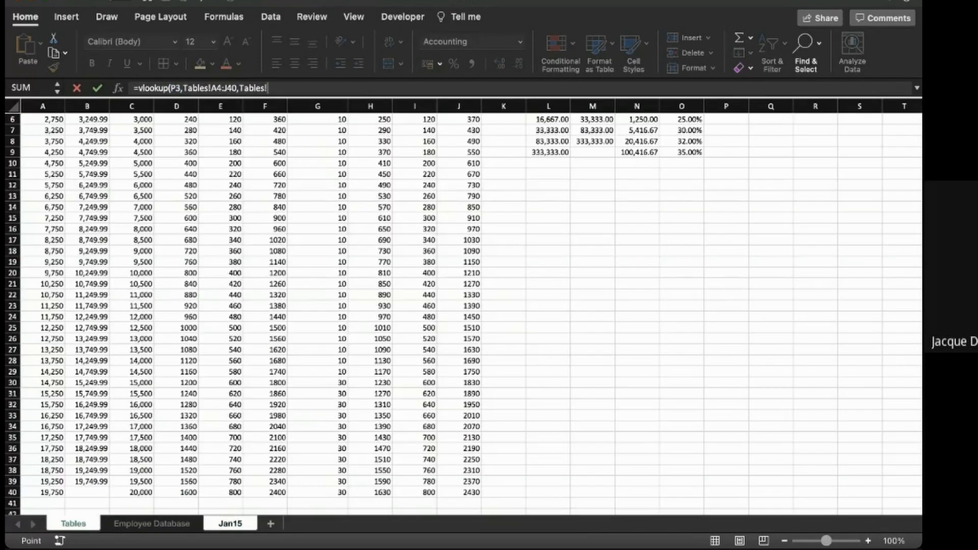
{"action": "scroll", "coordinate": [463, 310], "scroll_direction": "up", "scroll_amount": 2}
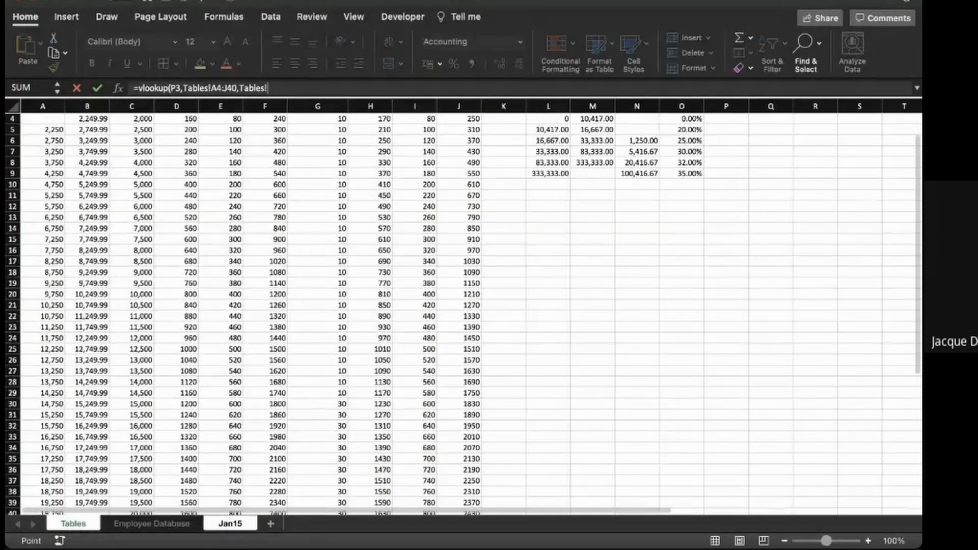
{"action": "key", "text": "BackSpace"}
{"action": "key", "text": "BackSpace"}
{"action": "key", "text": "BackSpace"}
{"action": "key", "text": "BackSpace"}
{"action": "key", "text": "BackSpace"}
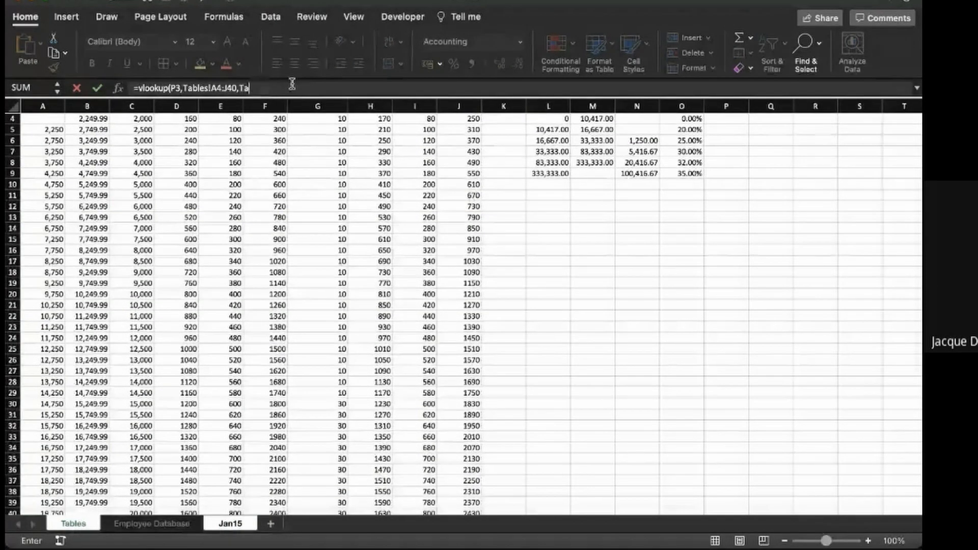
- Complete the SSS VLOOKUP with column index 5 and match type 1, and lock its range as Tables!$A$4:$J$40
{"action": "scroll", "coordinate": [464, 311], "scroll_direction": "up", "scroll_amount": 3}
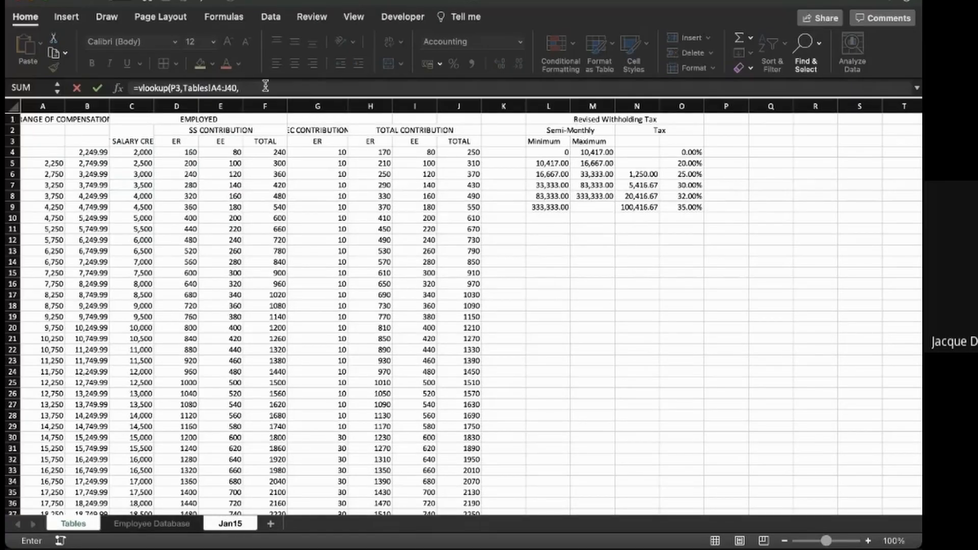
{"action": "type", "text": ",1"}
{"action": "left_click", "coordinate": [211, 86]}
{"action": "type", "text": "$A$4:"}
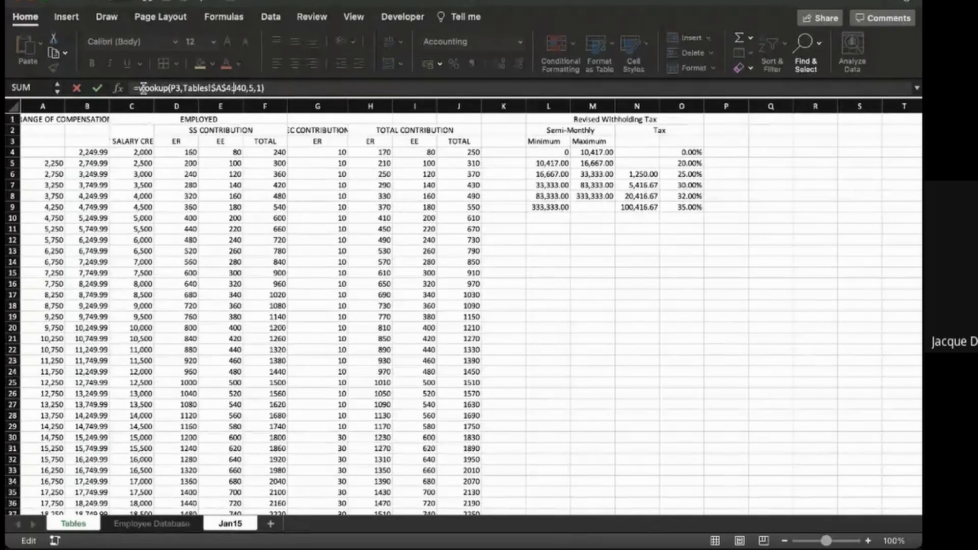
{"action": "type", "text": "$J$"}
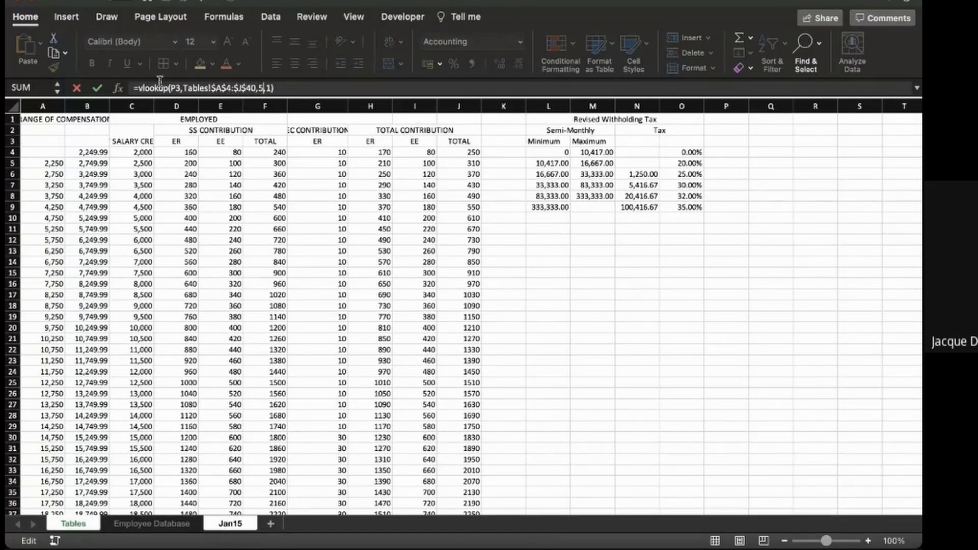
{"action": "key", "text": "Escape"}
{"action": "key", "text": "Left"}
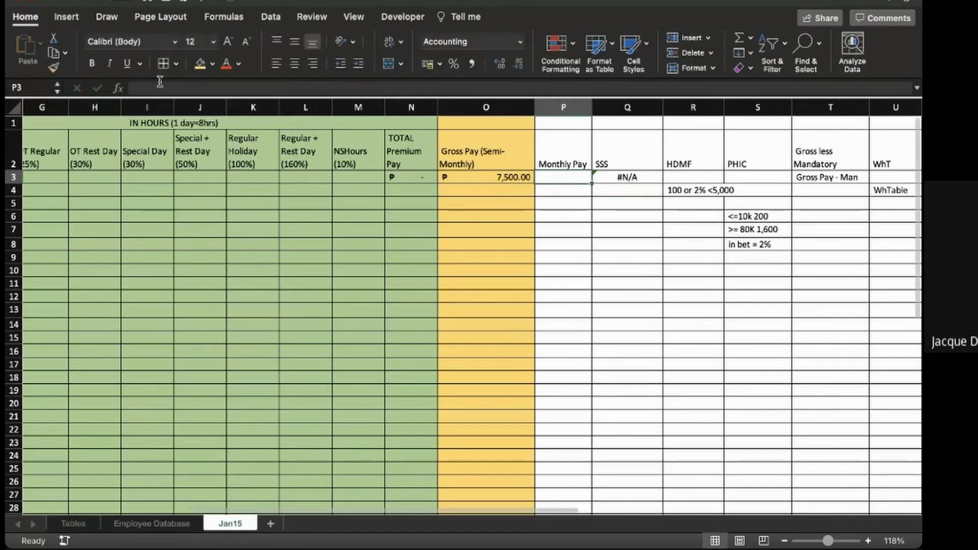
- Set Monthly Pay in P3 to the semi-monthly gross pay with the formula =O3
{"action": "type", "text": "="}
{"action": "key", "text": "Left"}
{"action": "key", "text": "Return"}
{"action": "key", "text": "Up"}
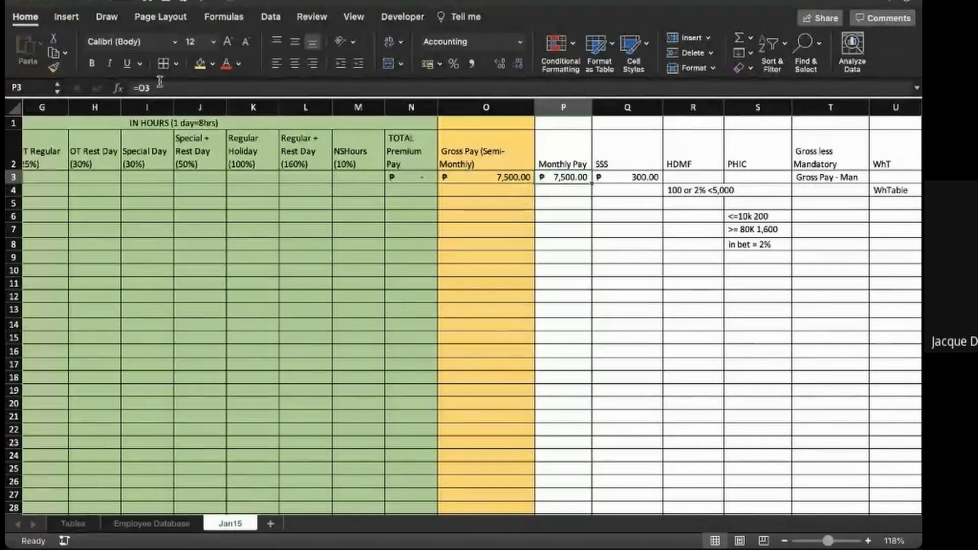
{"action": "key", "text": "Right"}
{"action": "key", "text": "Left"}
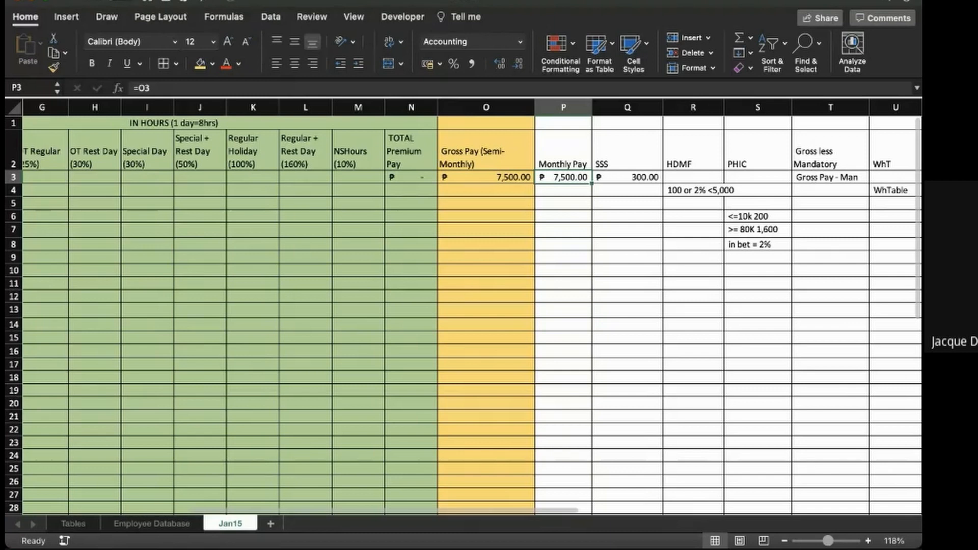
- Check the SSS result against the matching compensation bracket in row 15 of the Tables sheet and return to Jan15
{"action": "left_click", "coordinate": [74, 524]}
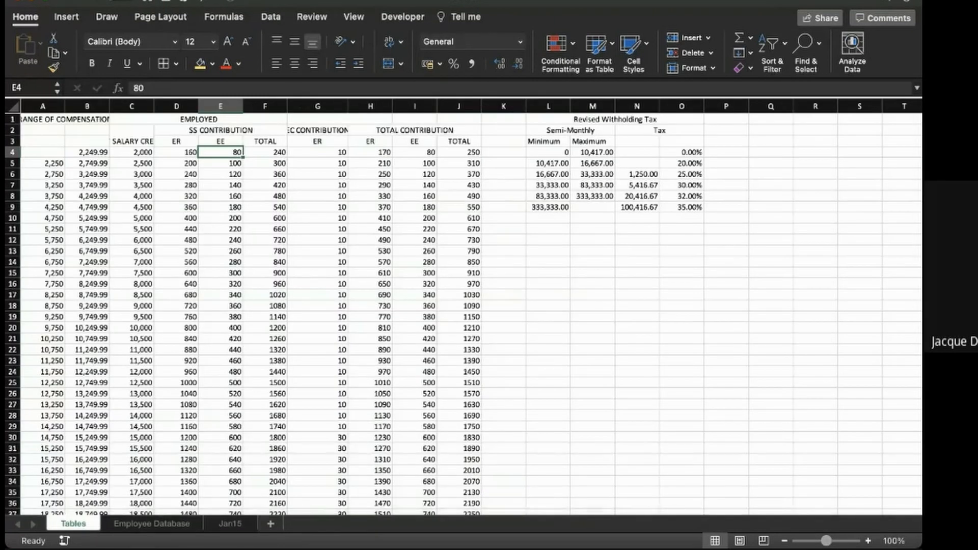
{"action": "scroll", "coordinate": [464, 307], "scroll_direction": "up", "scroll_amount": 1}
{"action": "scroll", "coordinate": [464, 307], "scroll_direction": "up", "scroll_amount": 4}
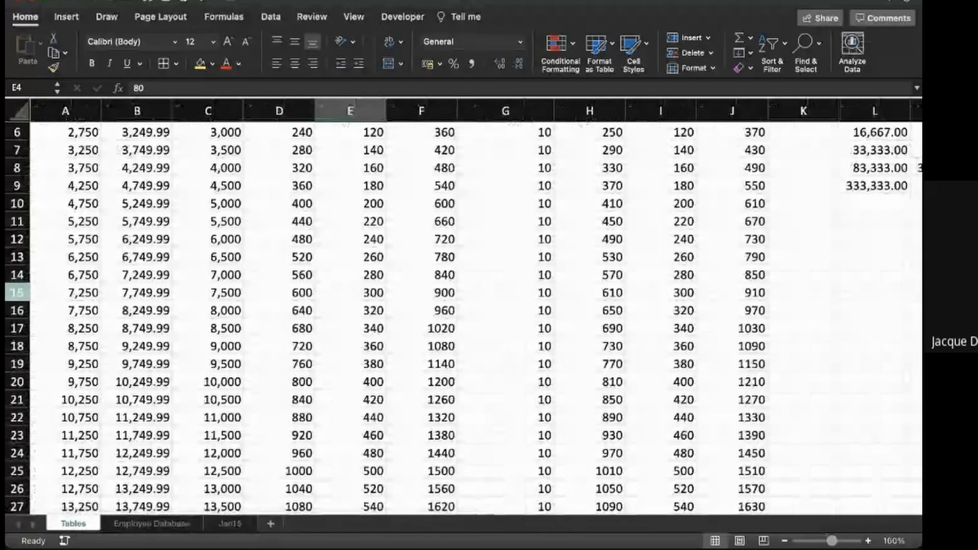
{"action": "left_click", "coordinate": [16, 292]}
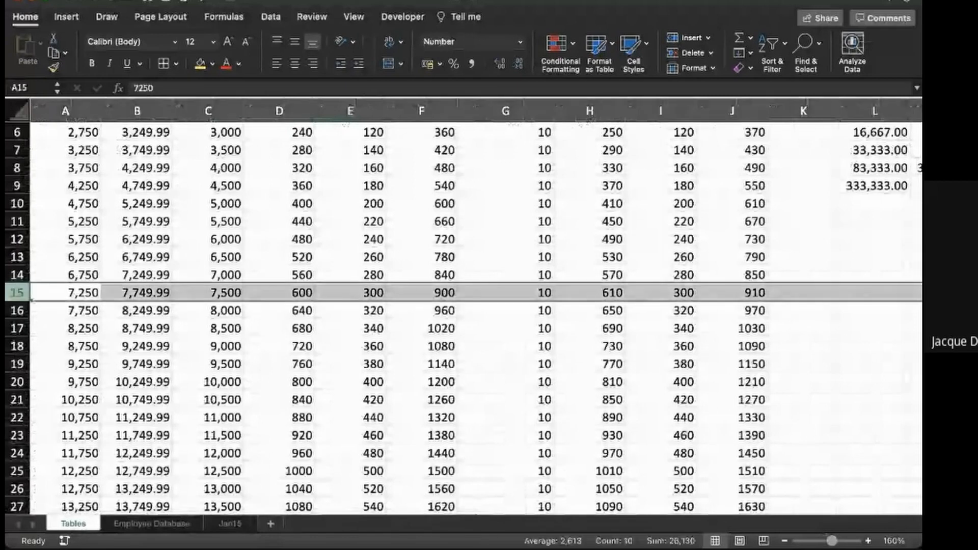
{"action": "scroll", "coordinate": [463, 316], "scroll_direction": "up", "scroll_amount": 5}
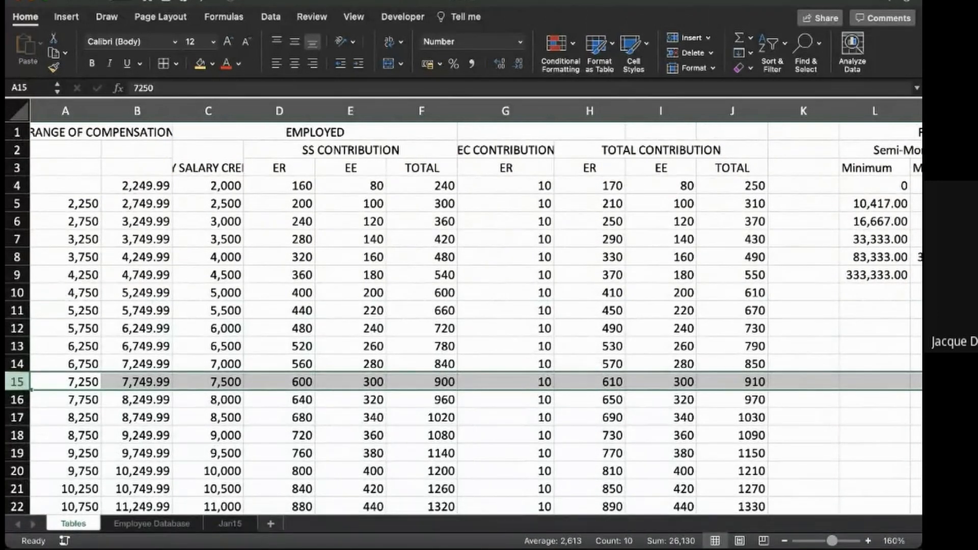
{"action": "left_click", "coordinate": [231, 524]}
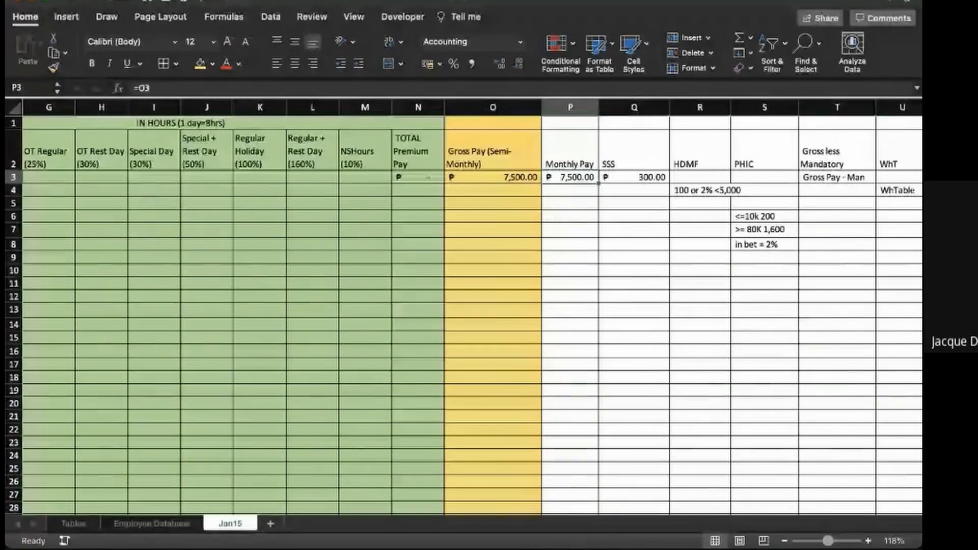
{"action": "key", "text": "Right"}
{"action": "left_click", "coordinate": [728, 190]}
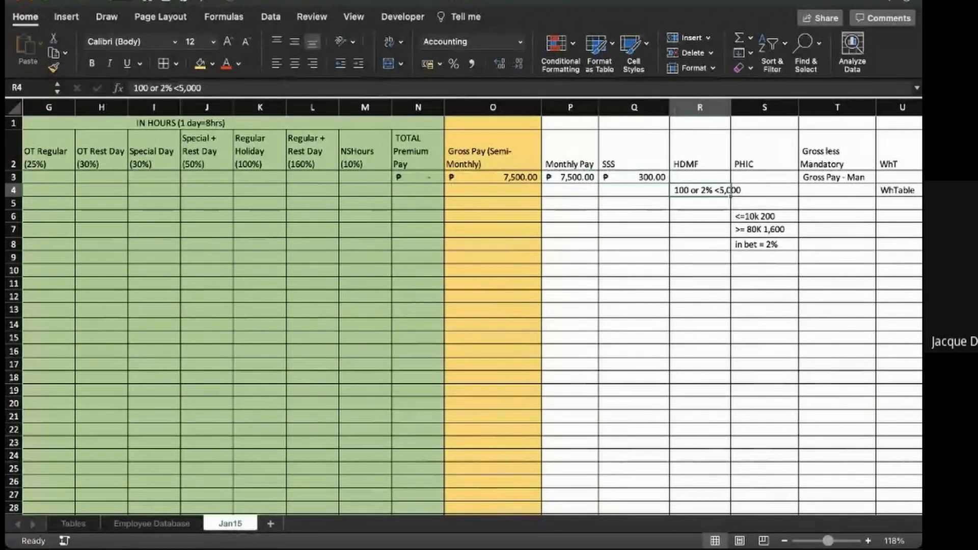
{"action": "key", "text": "Delete"}
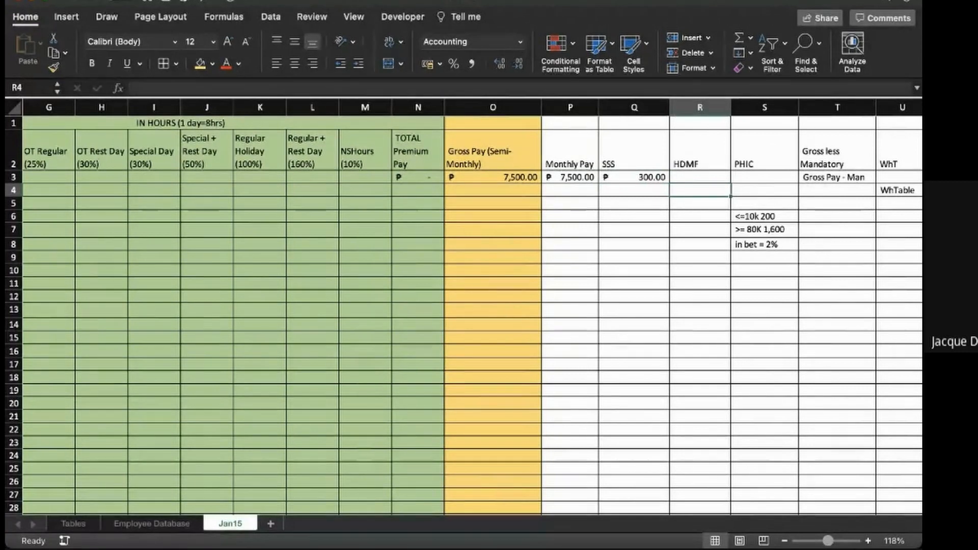
{"action": "key", "text": "super+z"}
- Begin an IF formula in R3 for HDMF that tests P3>=5000 and returns 200 when true
{"action": "left_click", "coordinate": [700, 177]}
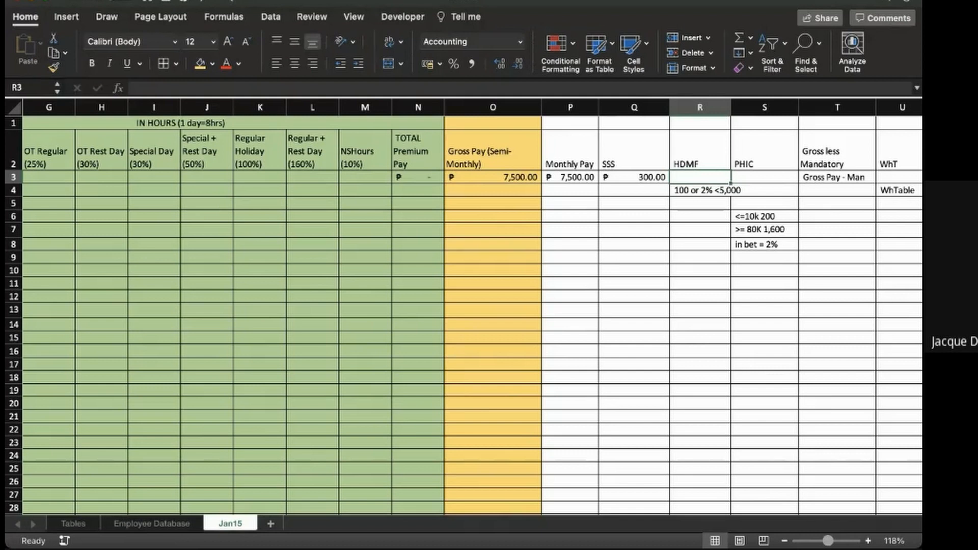
{"action": "scroll", "coordinate": [677, 316], "scroll_direction": "up", "scroll_amount": 5}
{"action": "scroll", "coordinate": [463, 321], "scroll_direction": "up", "scroll_amount": 3}
{"action": "scroll", "coordinate": [463, 321], "scroll_direction": "right", "scroll_amount": 3}
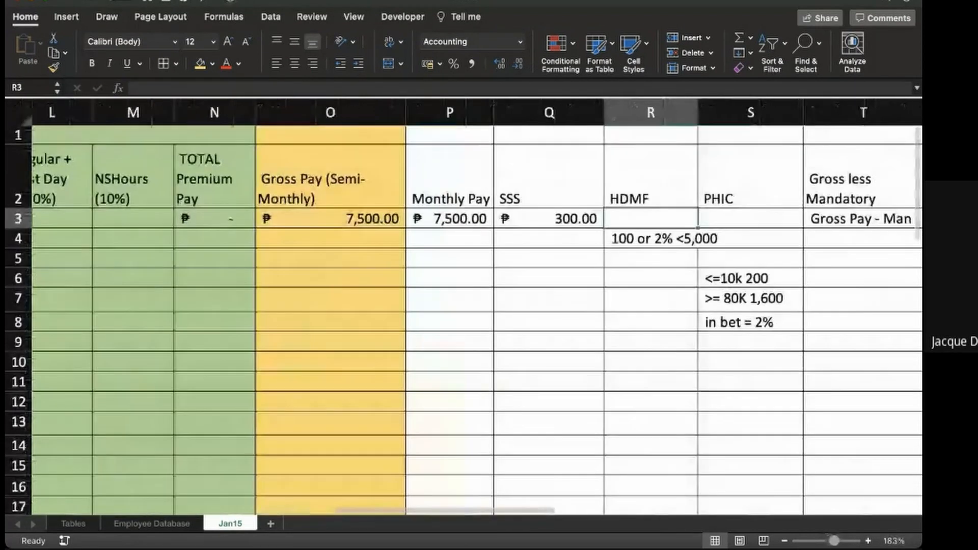
{"action": "type", "text": "=if("}
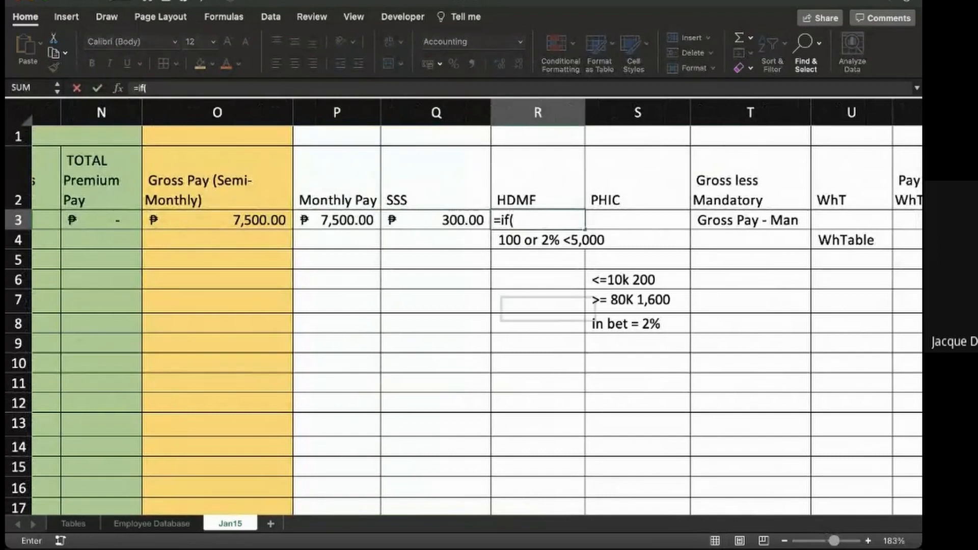
{"action": "left_click", "coordinate": [337, 220]}
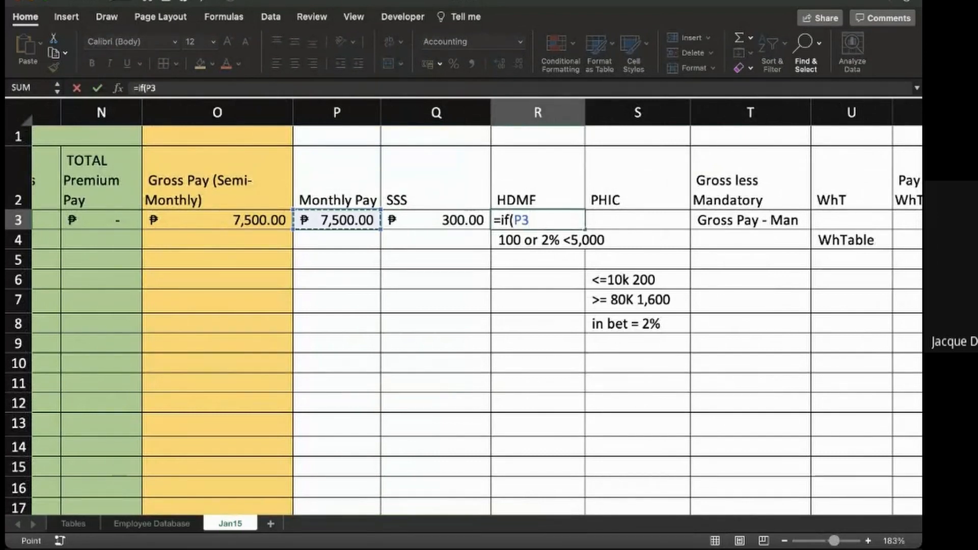
{"action": "type", "text": ">="}
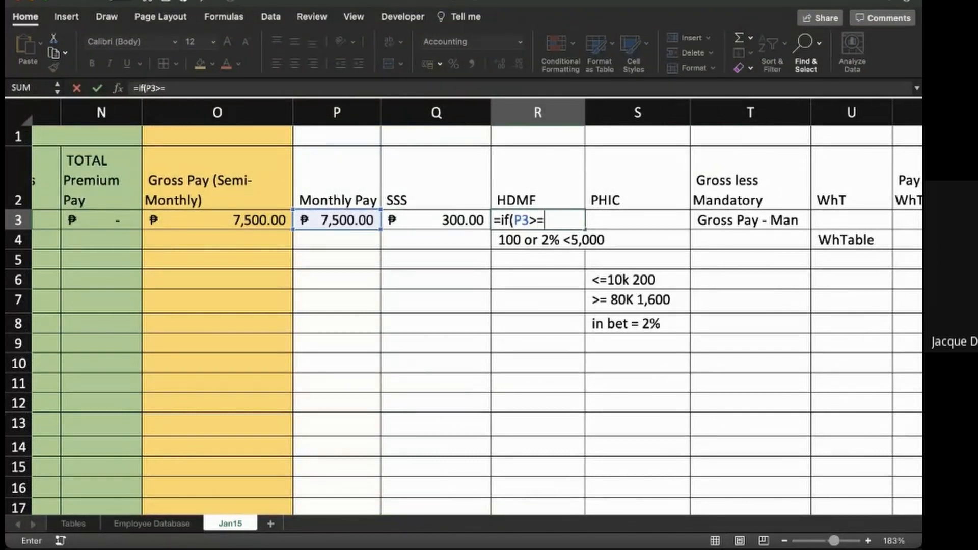
{"action": "type", "text": "5000,200"}
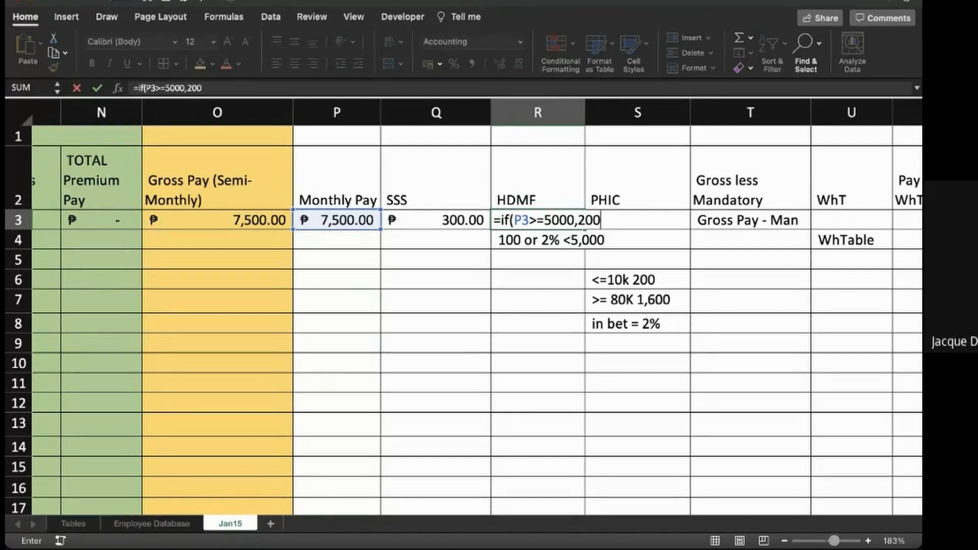
{"action": "type", "text": ","}
- Complete the HDMF formula with 2%*P3 as the false result and clear the rule note in R4
{"action": "scroll", "coordinate": [463, 306], "scroll_direction": "left", "scroll_amount": 1}
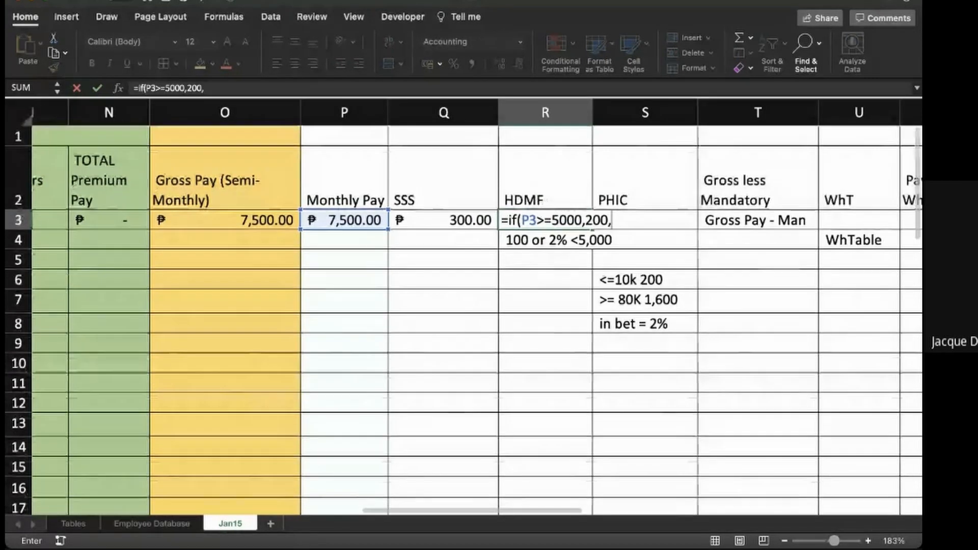
{"action": "type", "text": "2%"}
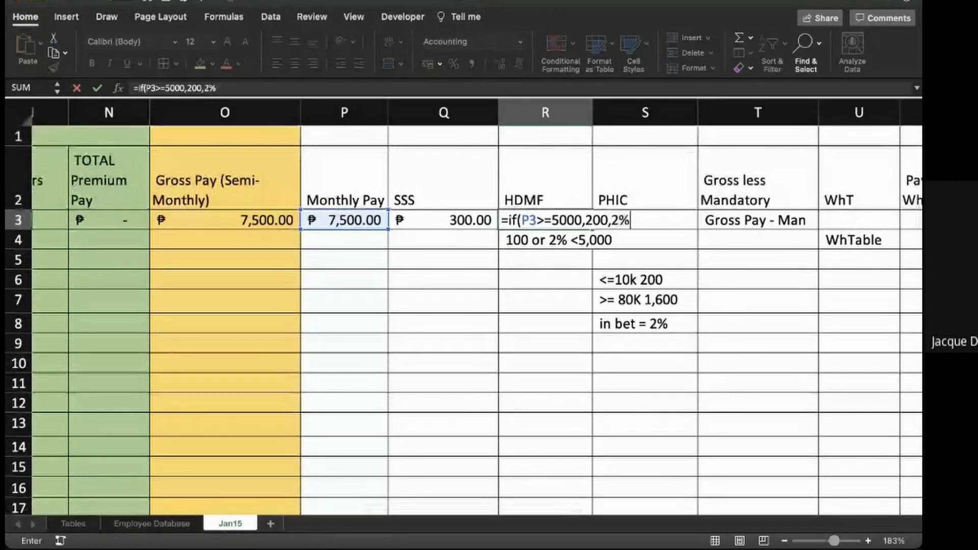
{"action": "type", "text": "*"}
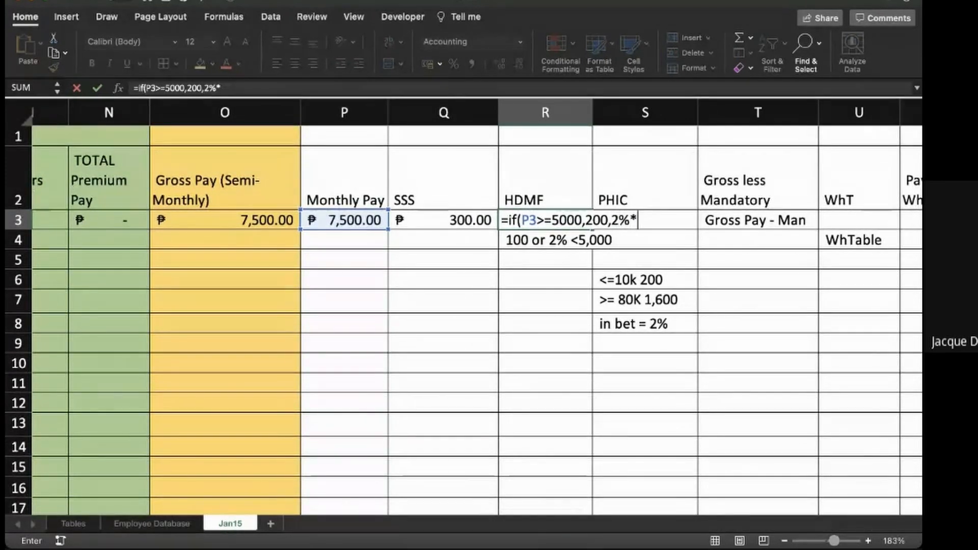
{"action": "type", "text": "P3)"}
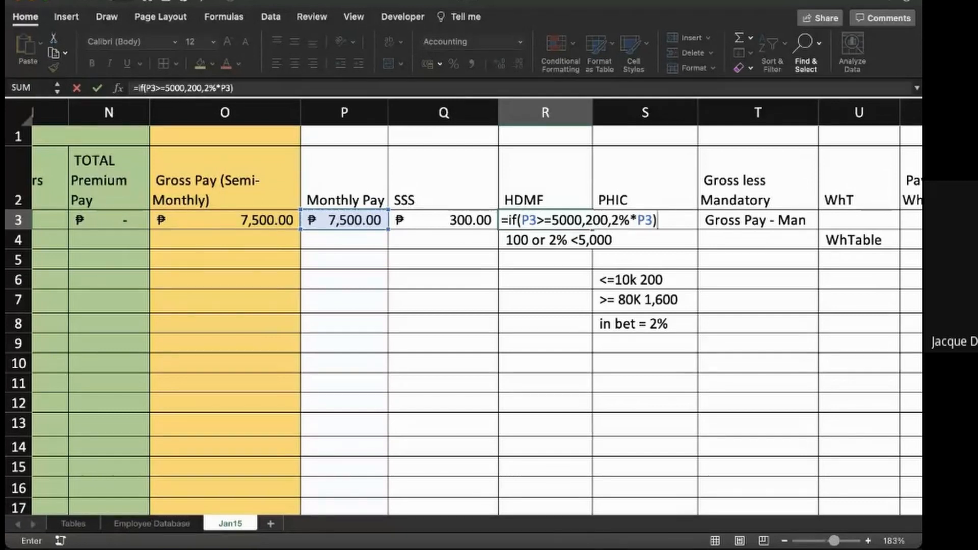
{"action": "key", "text": "Return"}
{"action": "key", "text": "Delete"}
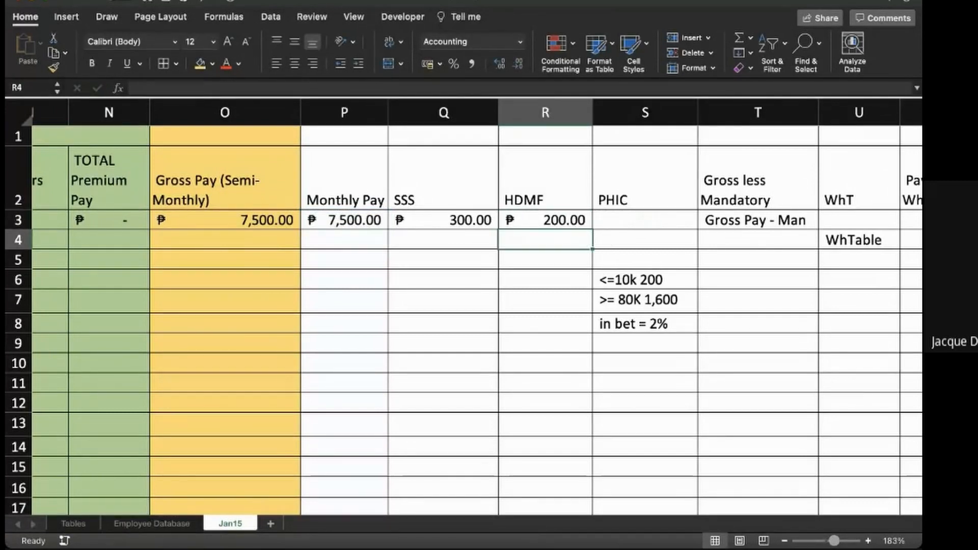
- Change the fixed HDMF amount in R3 to 100, making the formula =IF(P3>=5000,100,2%*P3)
{"action": "key", "text": "Up"}
{"action": "key", "text": "Left"}
{"action": "key", "text": "Left"}
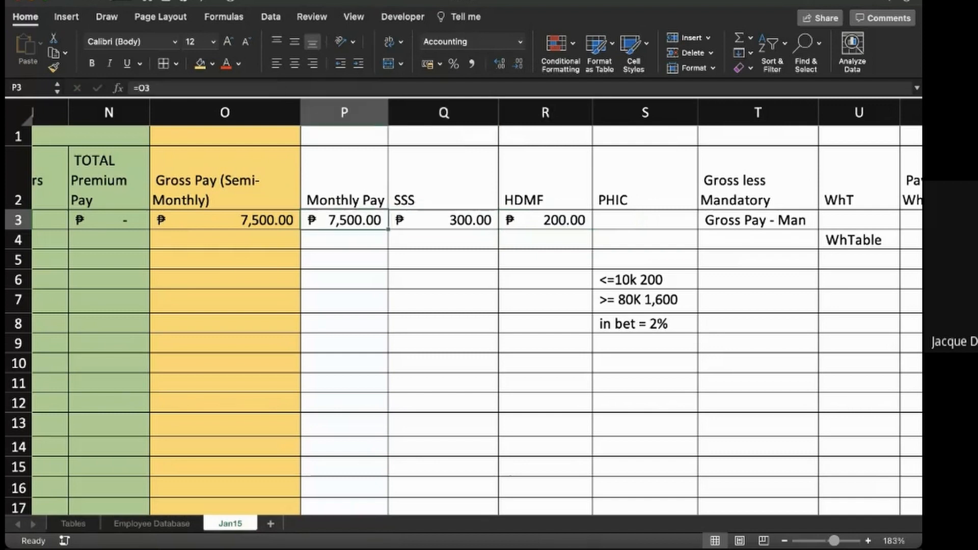
{"action": "key", "text": "Right"}
{"action": "key", "text": "Right"}
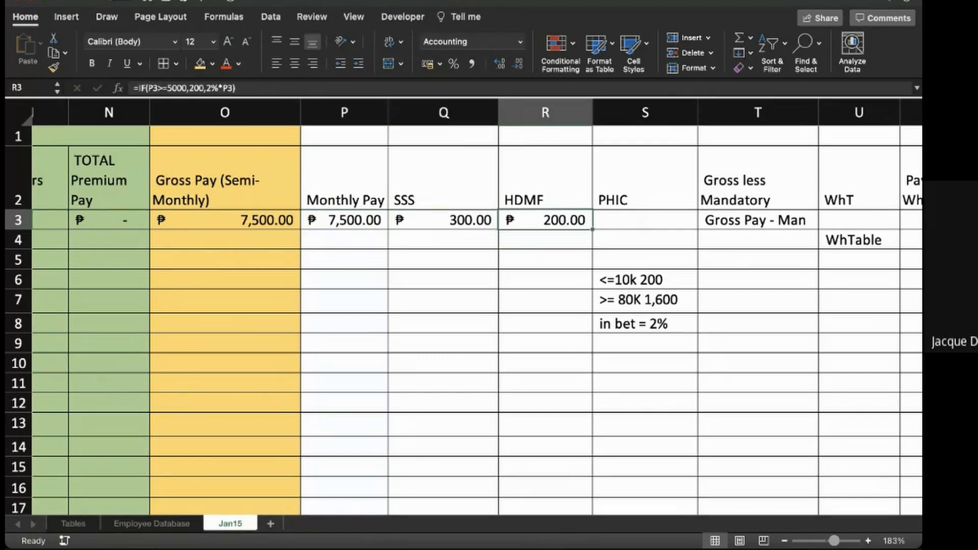
{"action": "key", "text": "Down"}
{"action": "key", "text": "Up"}
{"action": "left_click", "coordinate": [196, 88]}
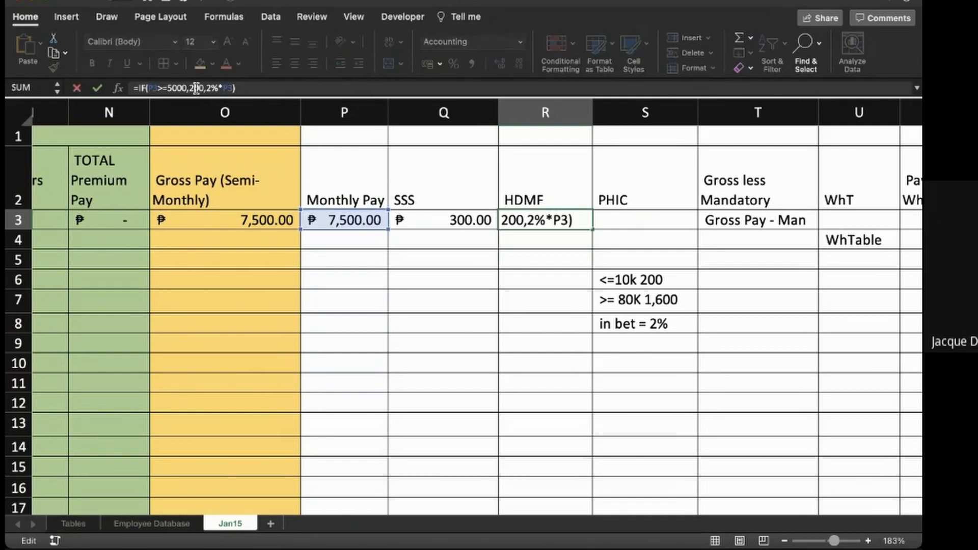
{"action": "key", "text": "BackSpace"}
{"action": "type", "text": "1"}
{"action": "key", "text": "Return"}
{"action": "key", "text": "Up"}
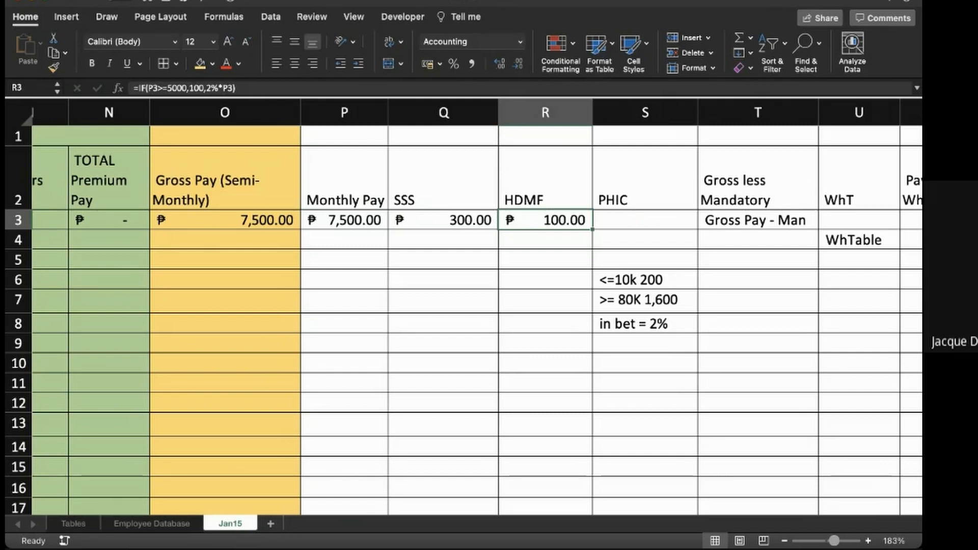
- Begin an IF formula in S3 for PHIC that tests P3<=10000 and returns 200 when true
{"action": "left_click", "coordinate": [644, 220]}
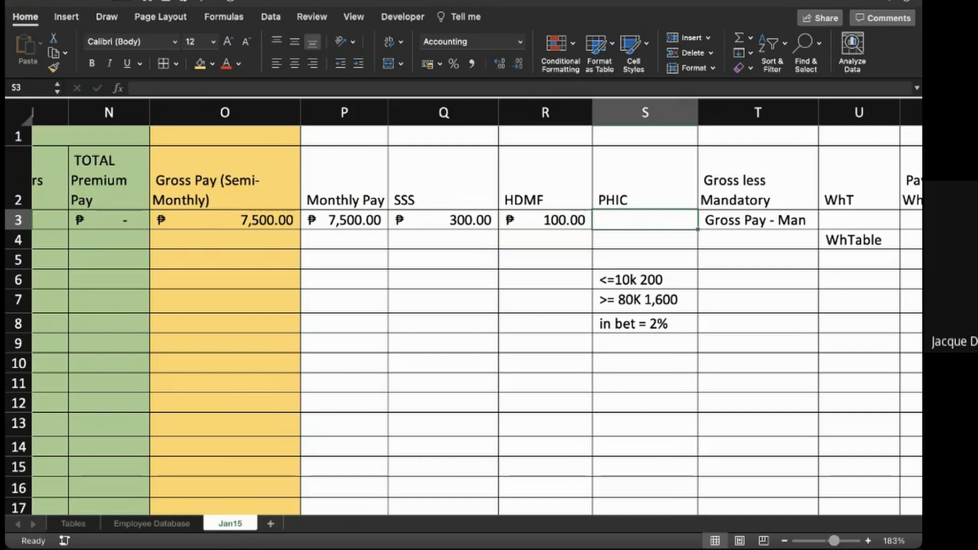
{"action": "scroll", "coordinate": [464, 306], "scroll_direction": "right", "scroll_amount": 1}
{"action": "scroll", "coordinate": [464, 306], "scroll_direction": "right", "scroll_amount": 1}
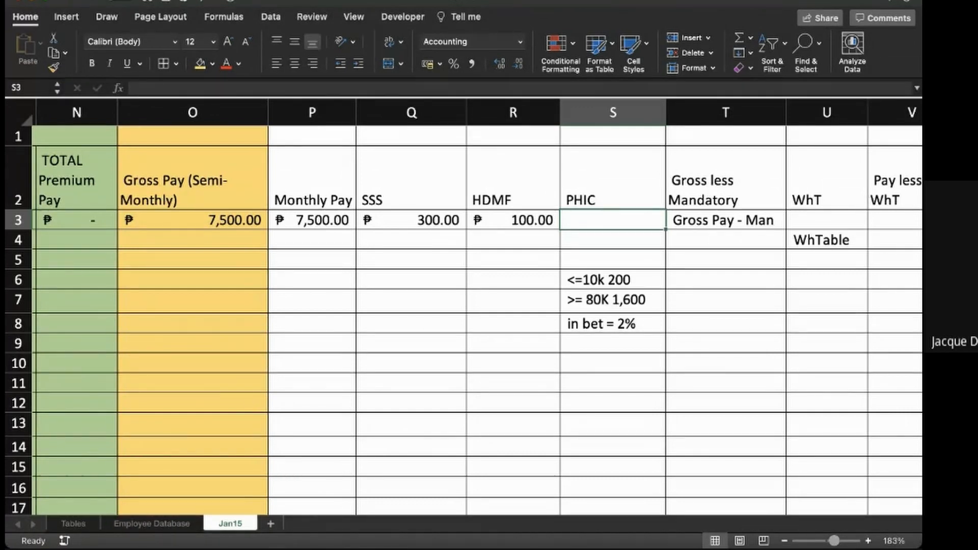
{"action": "type", "text": "=if"}
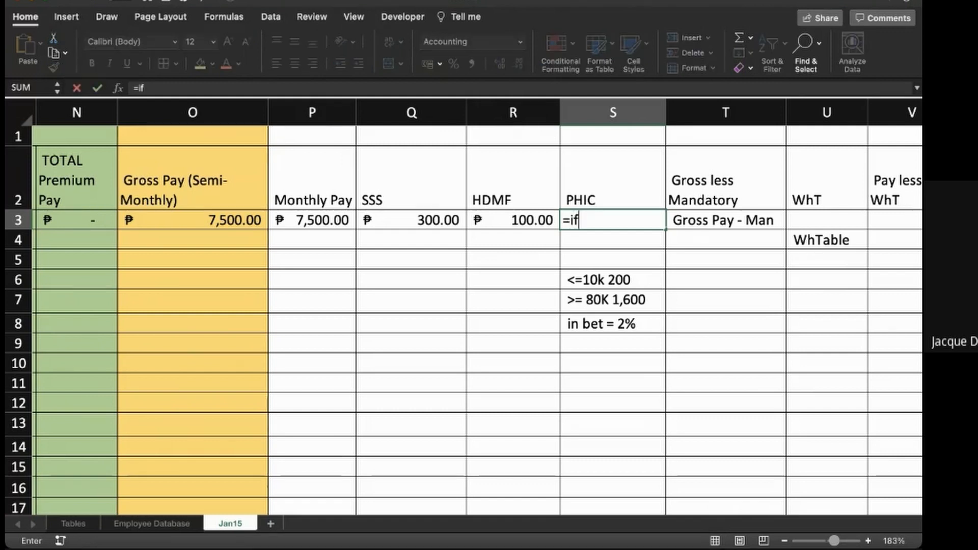
{"action": "type", "text": "("}
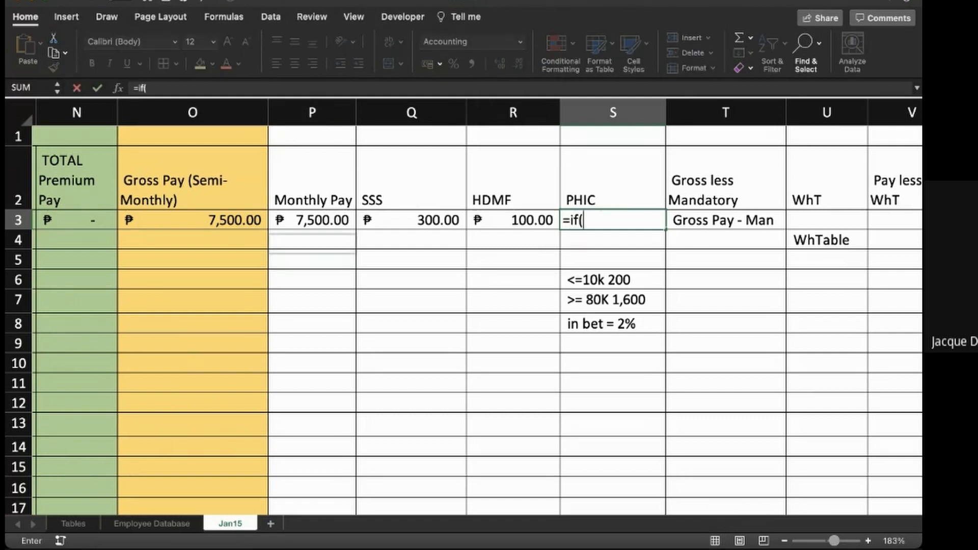
{"action": "left_click", "coordinate": [312, 220]}
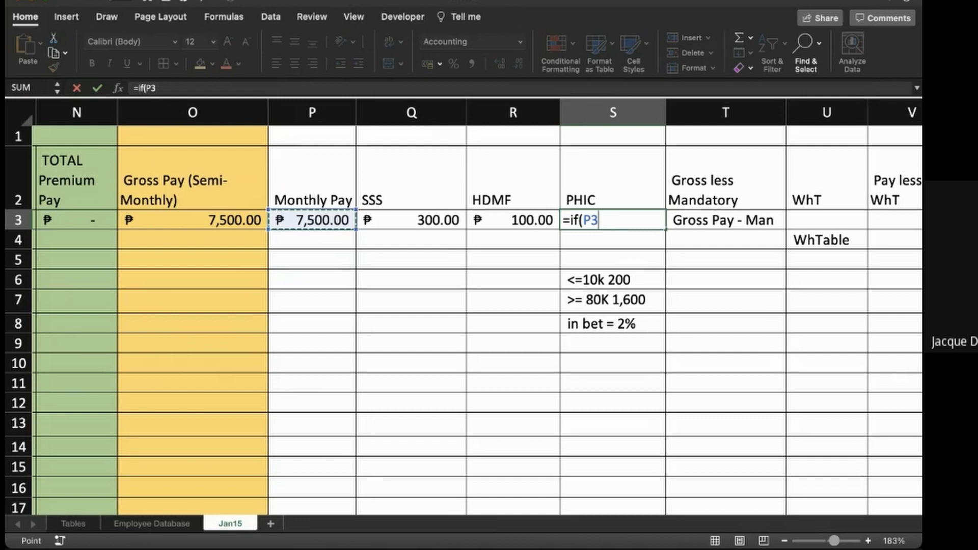
{"action": "type", "text": "<=10000,"}
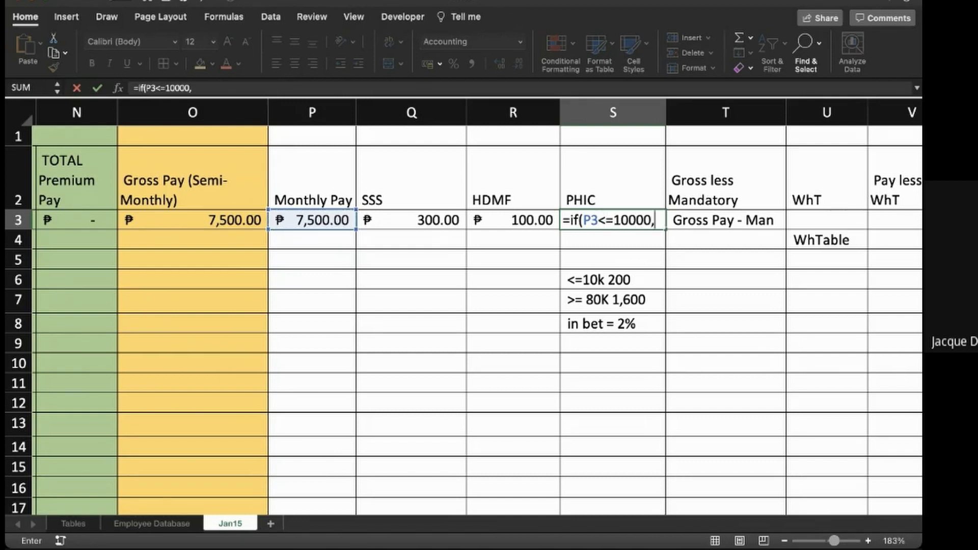
{"action": "type", "text": "2"}
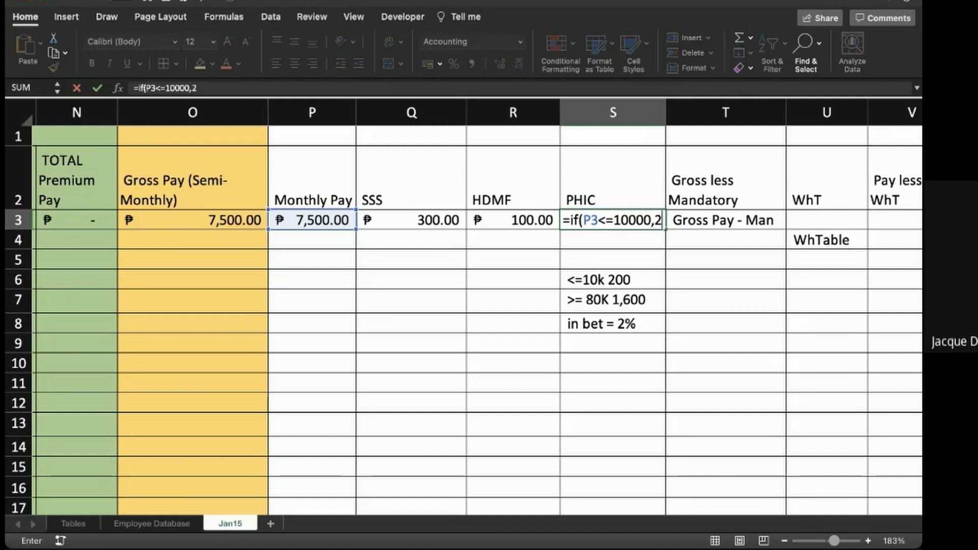
{"action": "type", "text": "00,"}
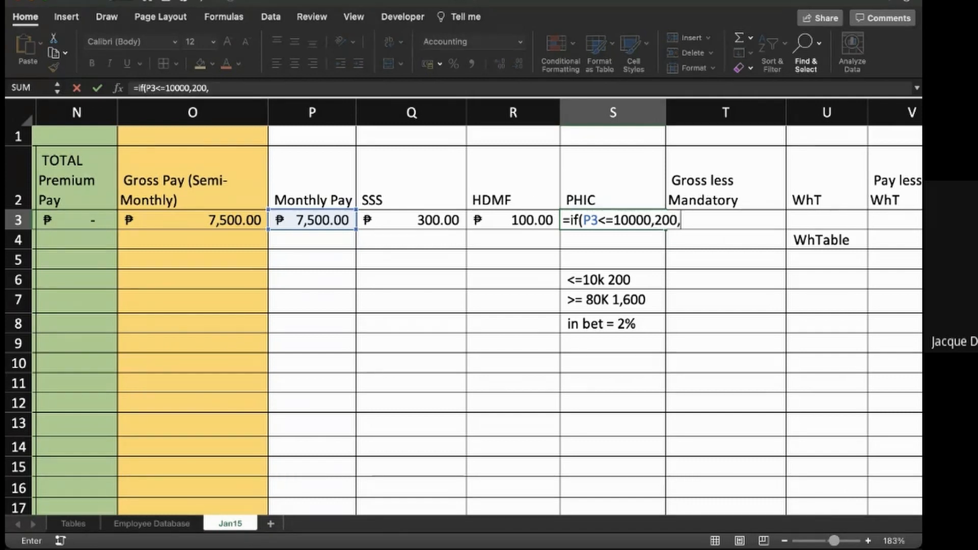
{"action": "type", "text": "if("}
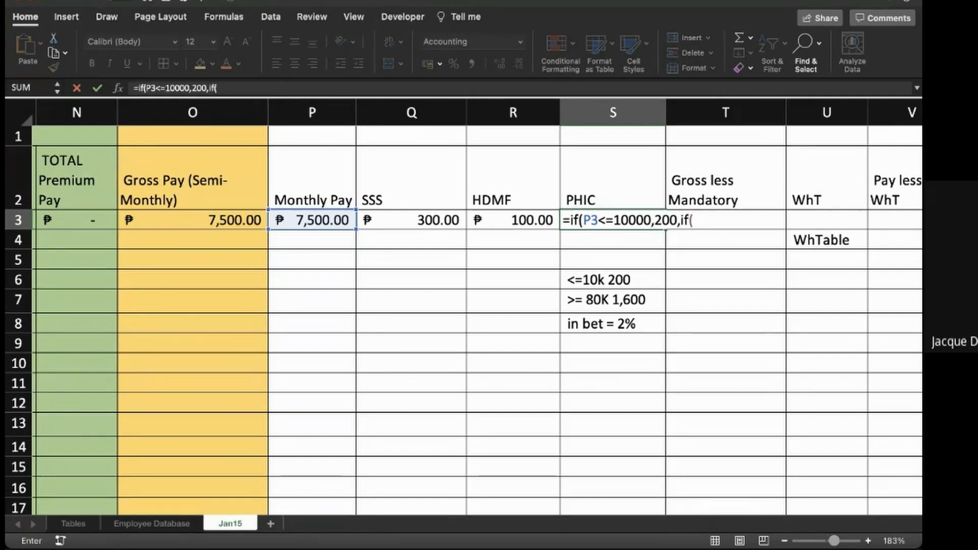
{"action": "type", "text": ">=8"}
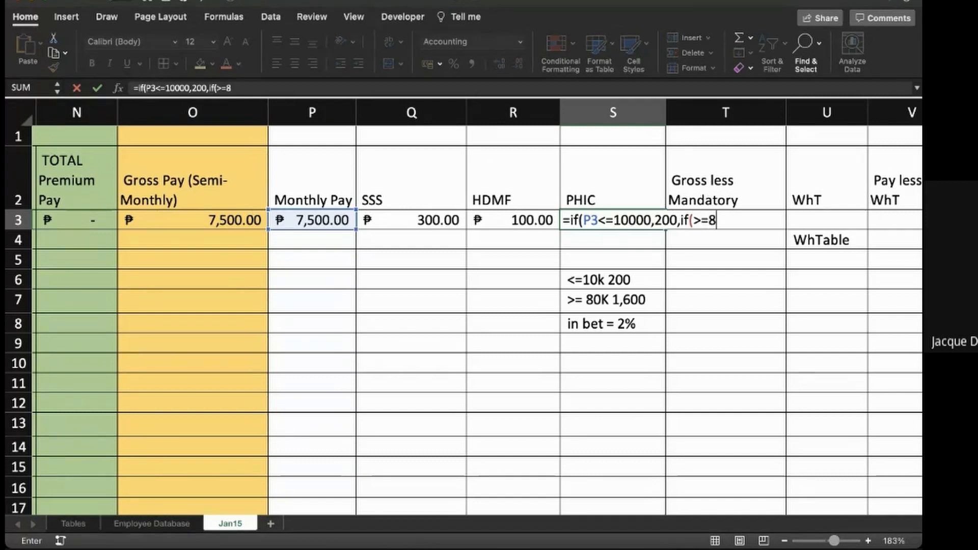
{"action": "type", "text": "0000"}
- Continue the PHIC formula in S3 with a nested IF that tests P3>=80000 and returns 1600 when true
{"action": "key", "text": "BackSpace"}
{"action": "key", "text": "BackSpace"}
{"action": "key", "text": "BackSpace"}
{"action": "key", "text": "BackSpace"}
{"action": "key", "text": "BackSpace"}
{"action": "key", "text": "BackSpace"}
{"action": "key", "text": "BackSpace"}
{"action": "type", "text": "P3?"}
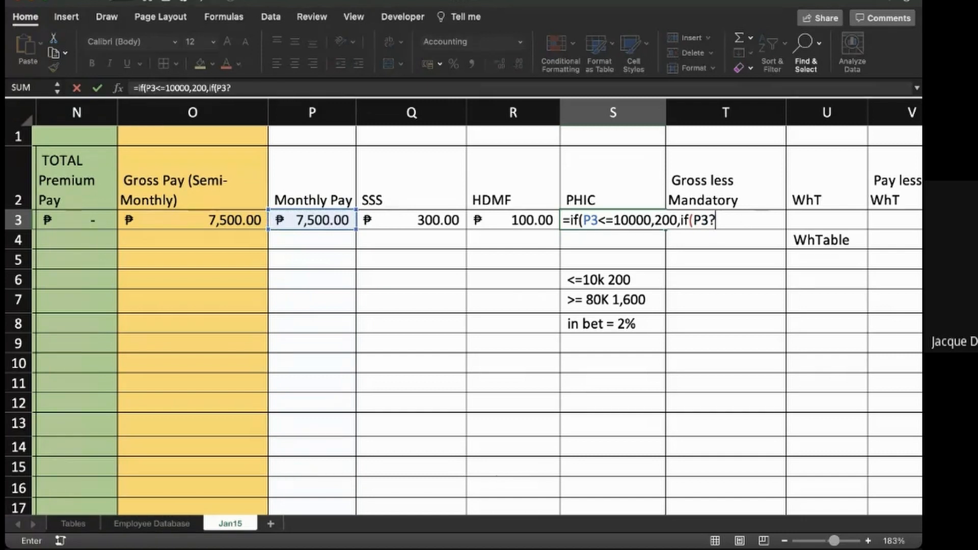
{"action": "key", "text": "BackSpace"}
{"action": "type", "text": ">=80"}
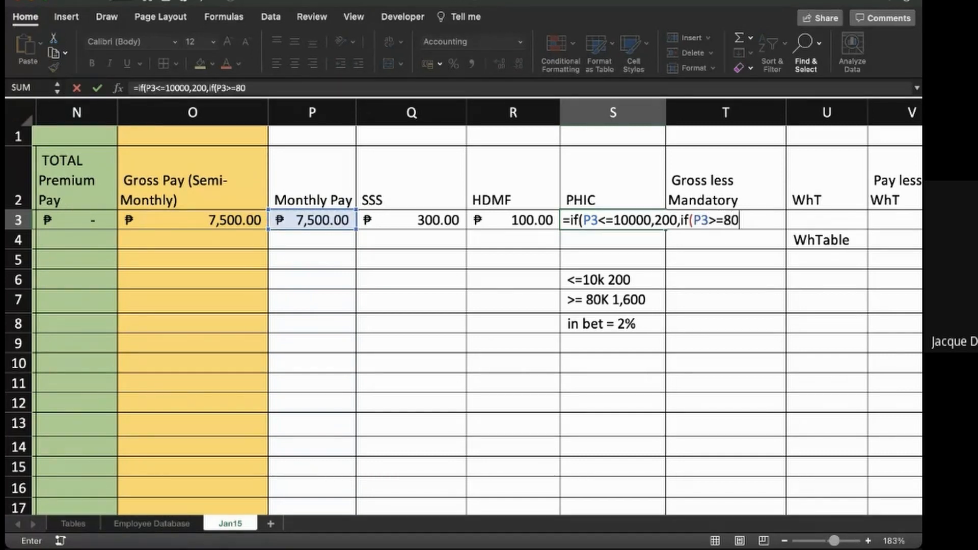
{"action": "type", "text": "000"}
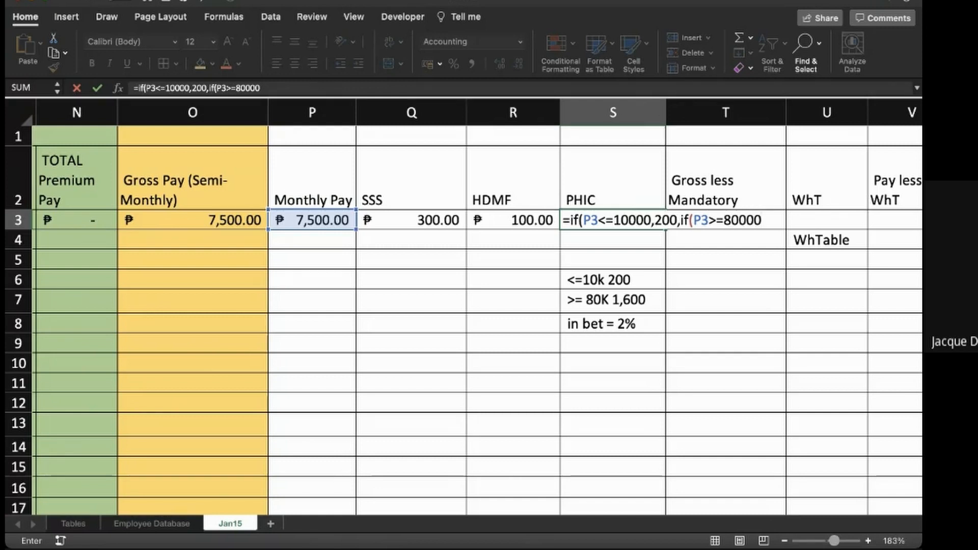
{"action": "type", "text": ",1"}
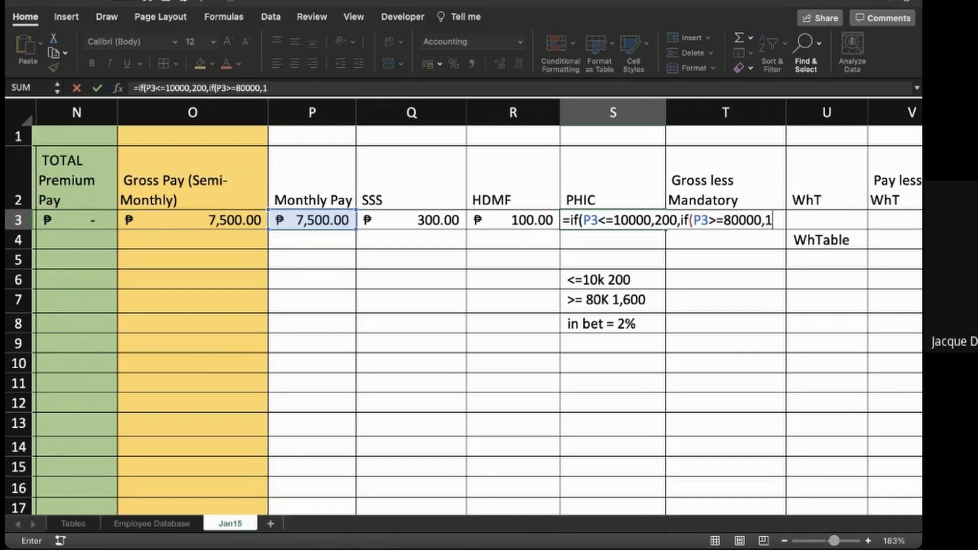
{"action": "type", "text": "600"}
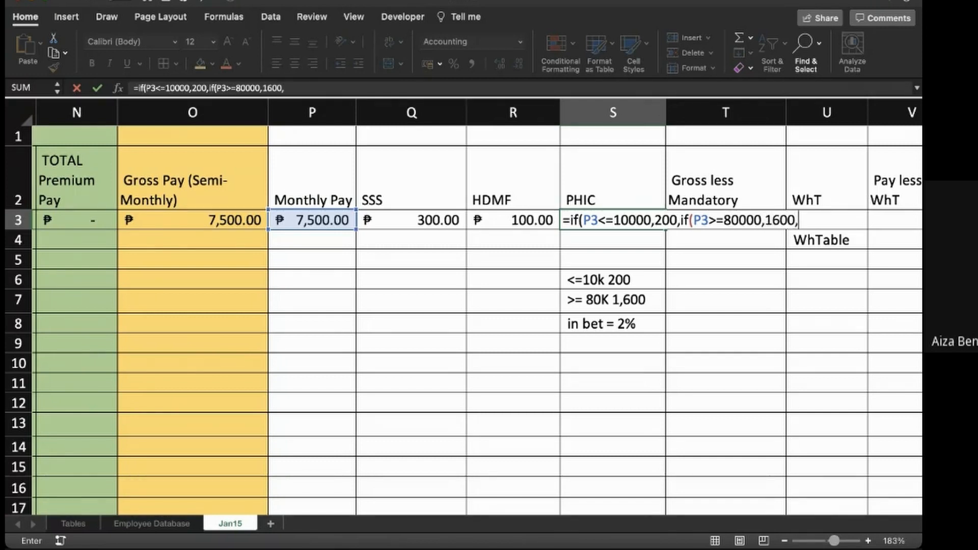
{"action": "type", "text": ","}
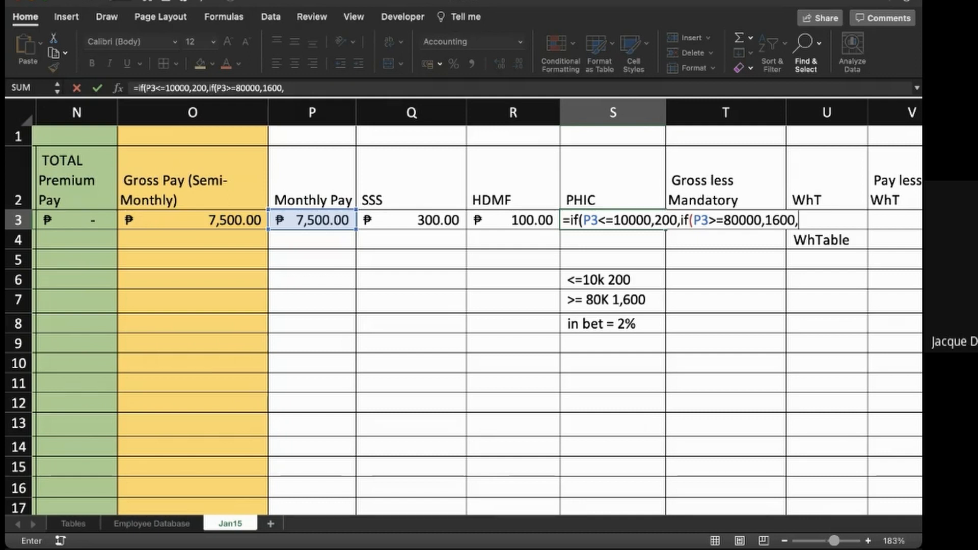
{"action": "type", "text": "2%"}
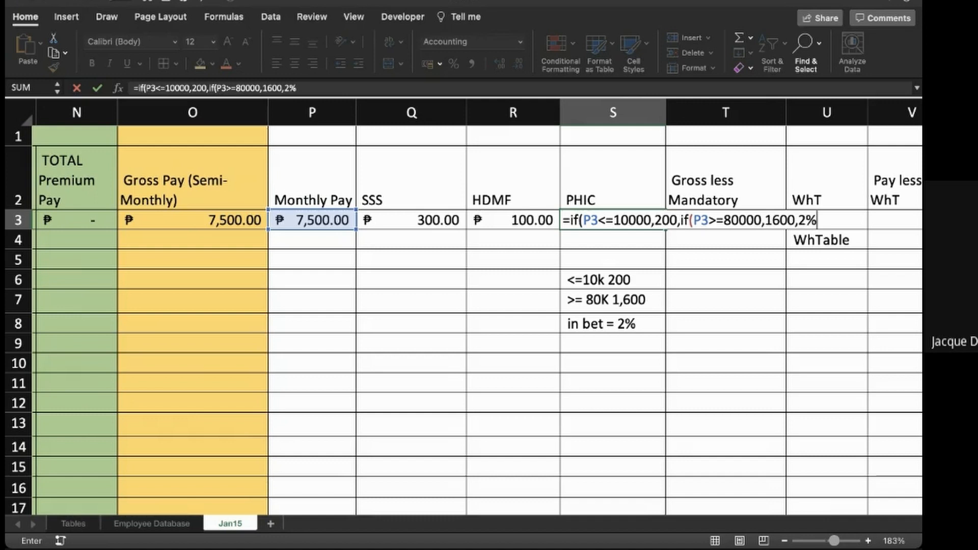
- Complete the PHIC formula with 2%*P3 as the final false result, making it =IF(P3<=10000,200,IF(P3>=80000,1600,2%*P3))
{"action": "key", "text": "F2"}
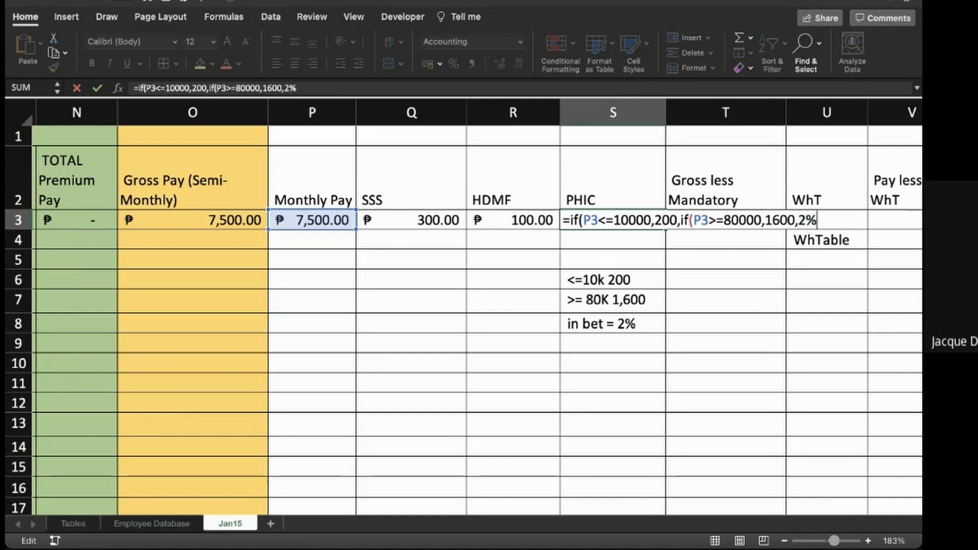
{"action": "type", "text": "*P3)"}
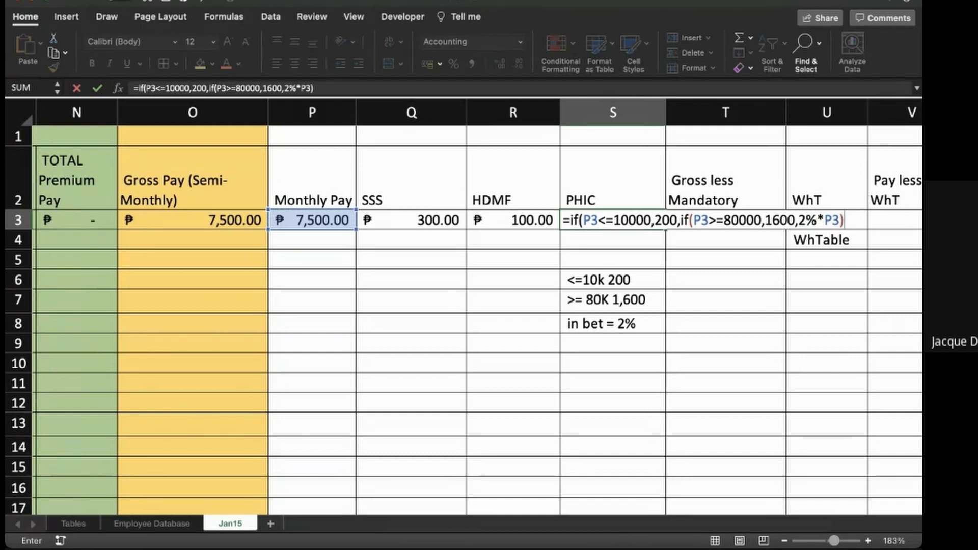
{"action": "type", "text": ")"}
{"action": "key", "text": "Return"}
{"action": "key", "text": "Up"}
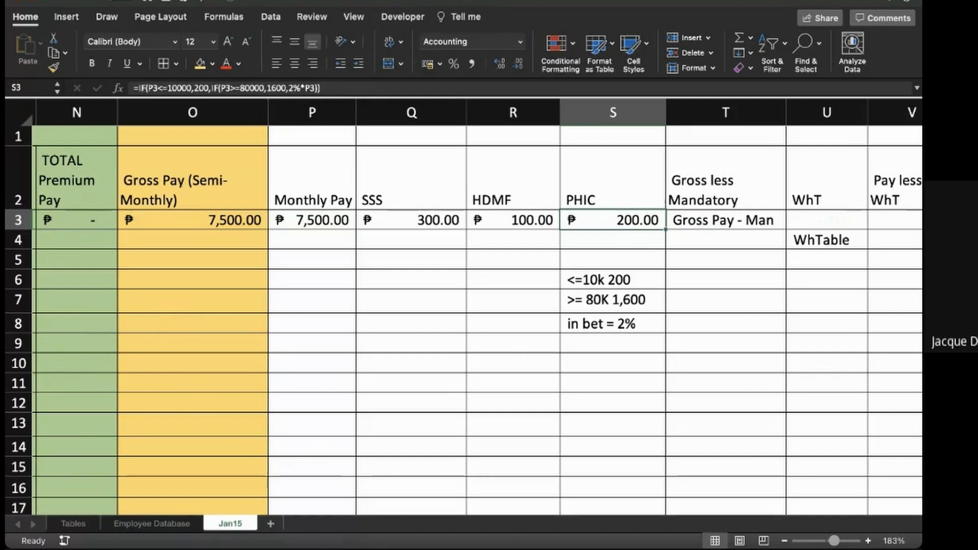
- Clear the three PHIC rule notes in S6:S8 and return to S3
{"action": "left_click_drag", "start_coordinate": [612, 279], "coordinate": [612, 324]}
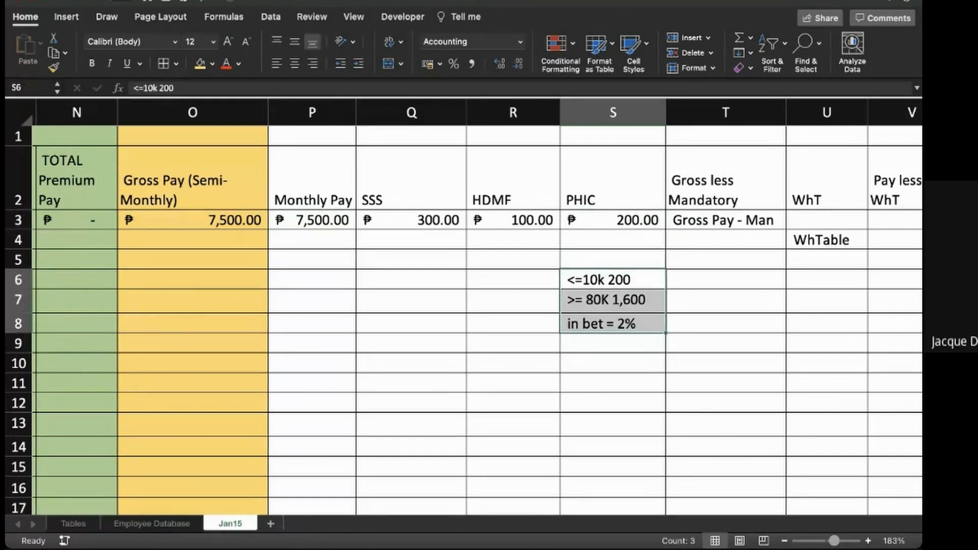
{"action": "key", "text": "Delete"}
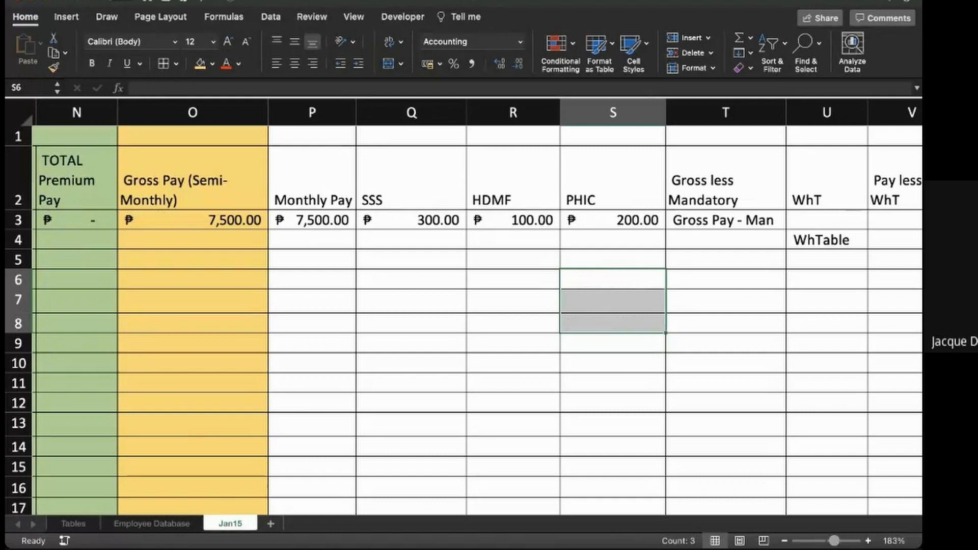
{"action": "key", "text": "Up"}
{"action": "key", "text": "Up"}
{"action": "key", "text": "Up"}
- Replace the Gross less Mandatory note in T3 with the formula =O3-SUM(Q3:S3)
{"action": "scroll", "coordinate": [477, 316], "scroll_direction": "right", "scroll_amount": 1}
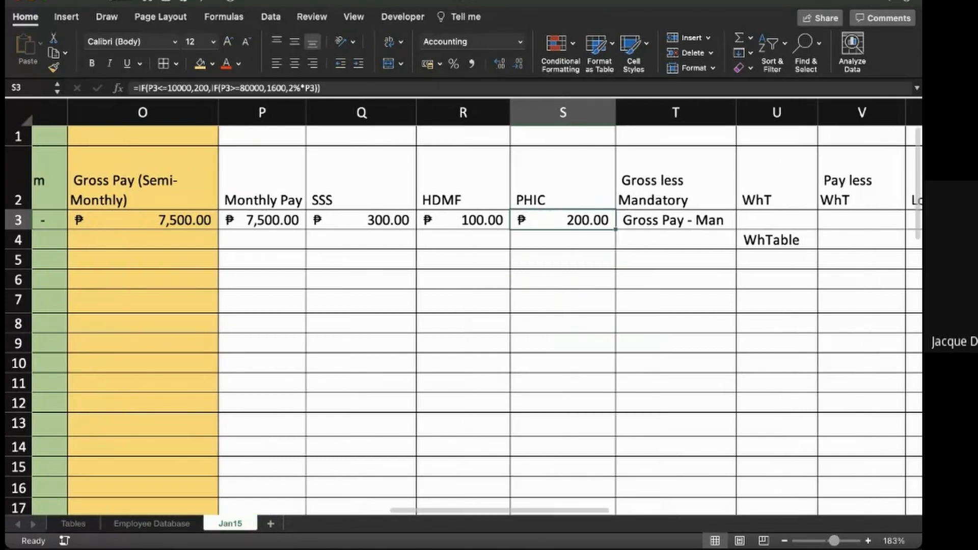
{"action": "left_click", "coordinate": [675, 220]}
{"action": "type", "text": "="}
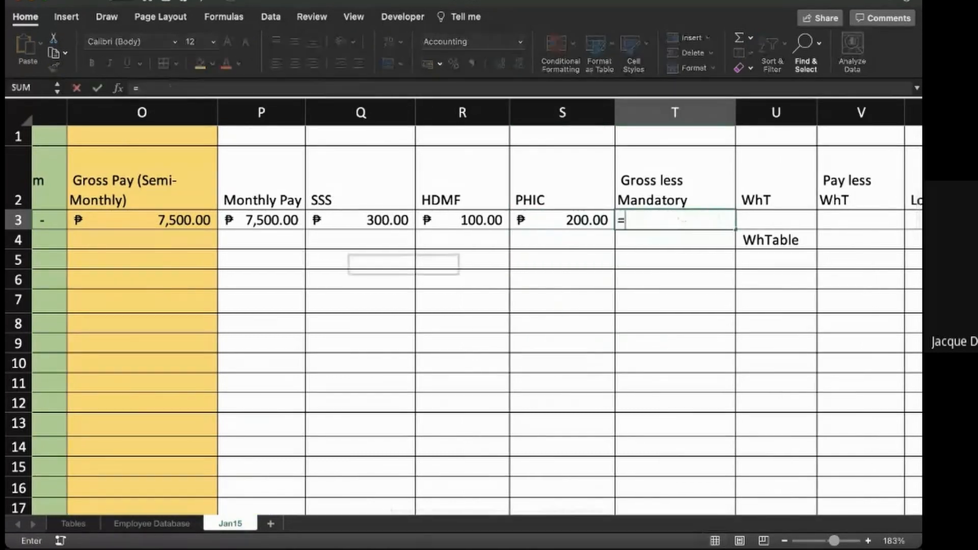
{"action": "left_click", "coordinate": [142, 220]}
{"action": "type", "text": "-"}
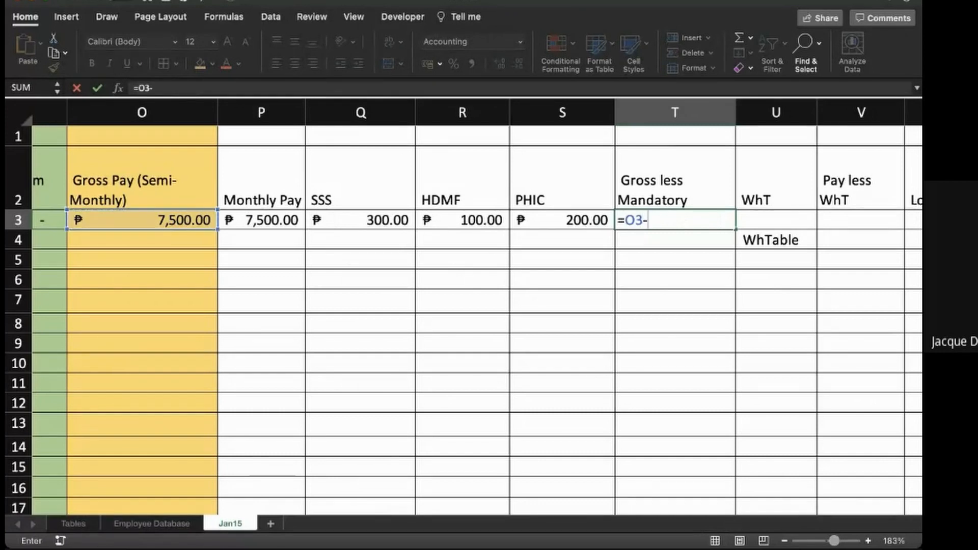
{"action": "type", "text": "sum"}
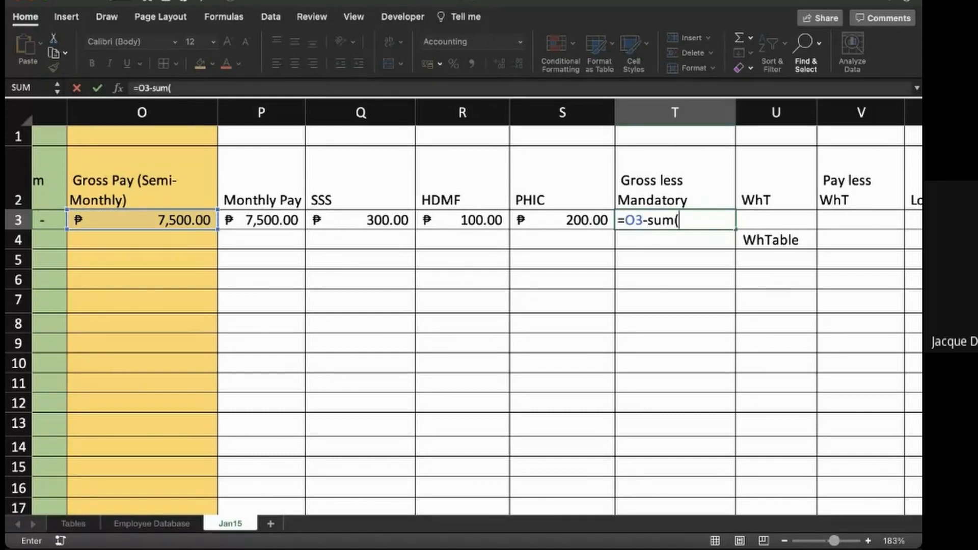
{"action": "type", "text": "("}
{"action": "left_click", "coordinate": [360, 220]}
{"action": "type", "text": ":"}
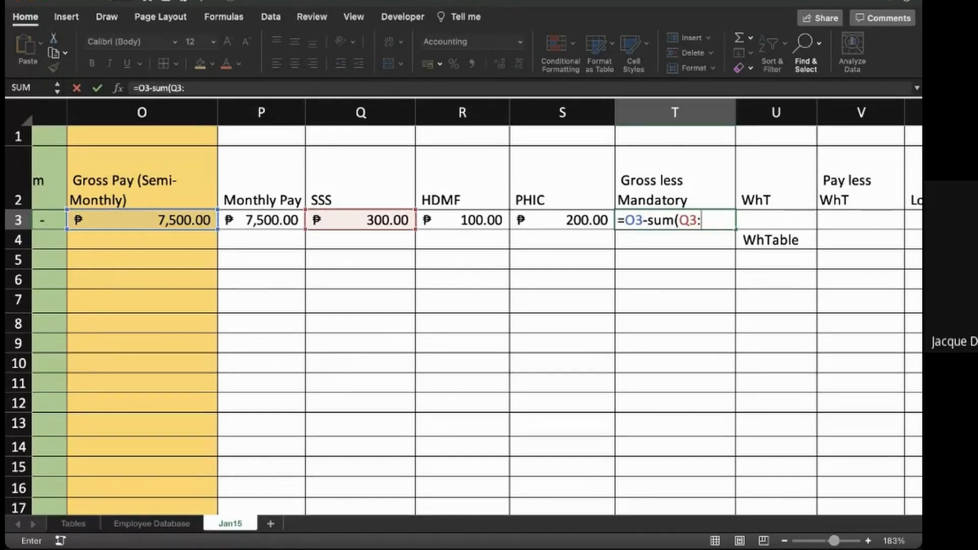
{"action": "left_click", "coordinate": [562, 195]}
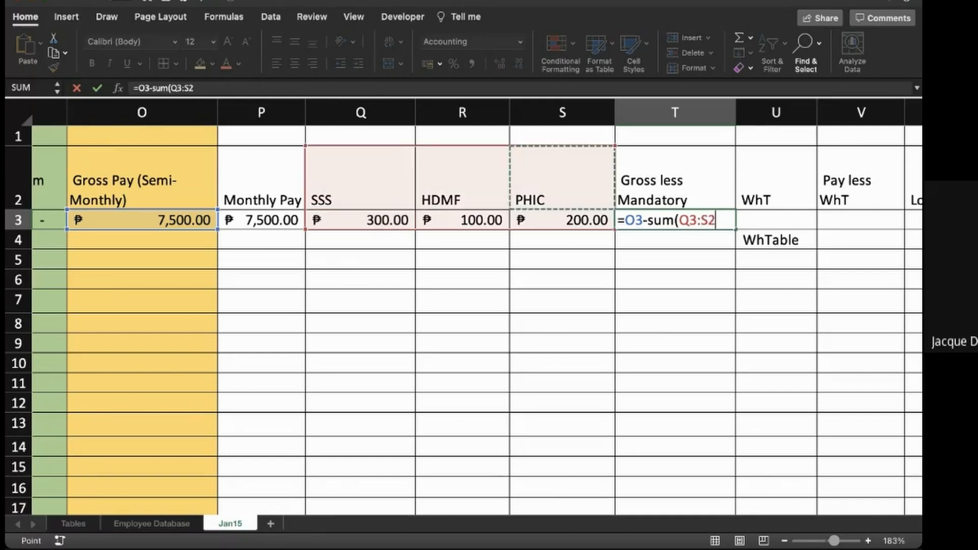
{"action": "left_click", "coordinate": [563, 220]}
{"action": "type", "text": ")"}
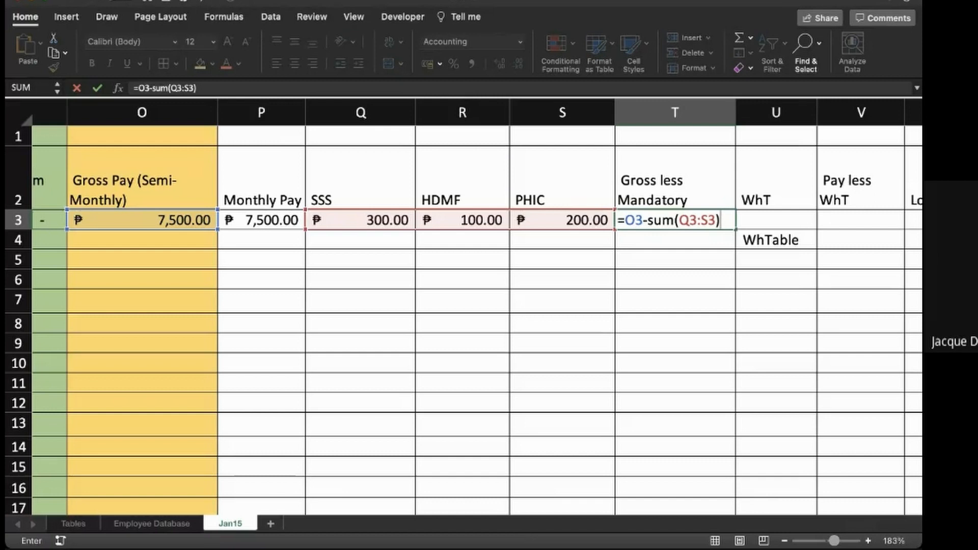
{"action": "key", "text": "Return"}
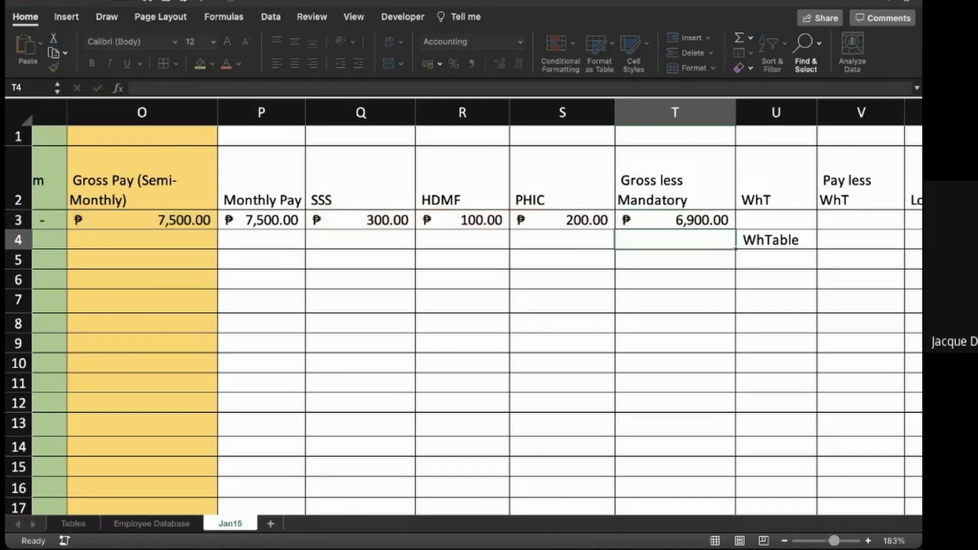
- Clear the WhTable note in U4 and select the WhT cell U3
{"action": "key", "text": "Right"}
{"action": "key", "text": "Escape"}
{"action": "key", "text": "Up"}
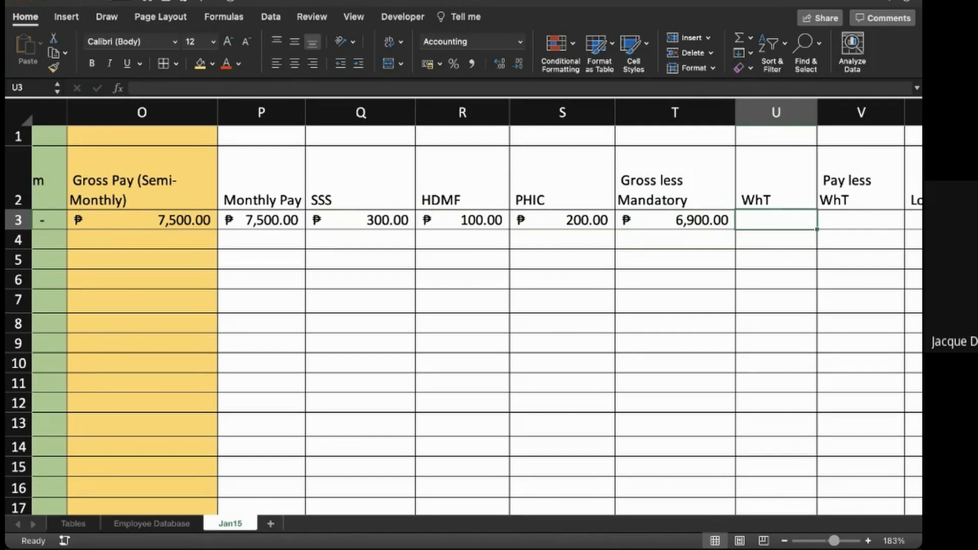
- Write the withholding tax computation note "Comp - TaxBase * Rate" in U5
{"action": "key", "text": "Down"}
{"action": "key", "text": "Down"}
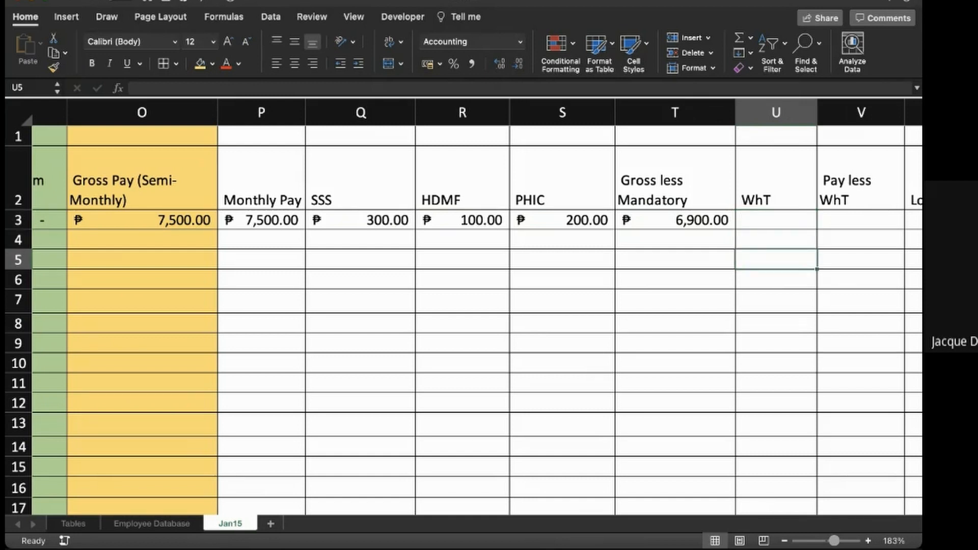
{"action": "type", "text": "Comp "}
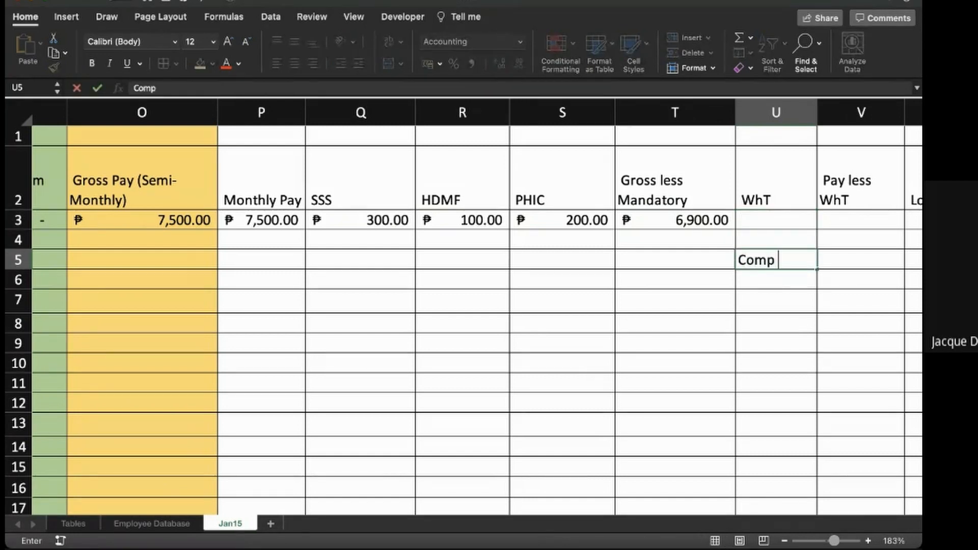
{"action": "type", "text": "- TaxBase"}
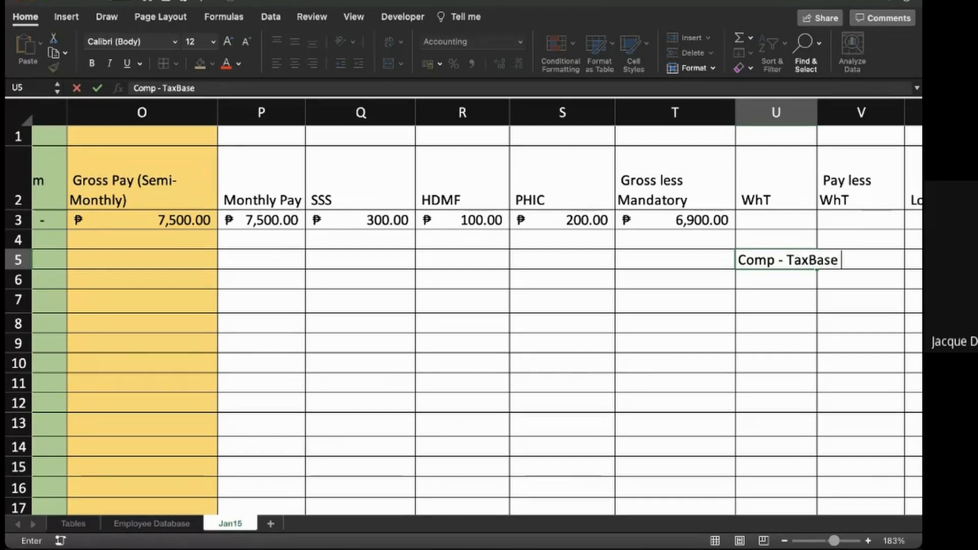
{"action": "type", "text": " * Rate"}
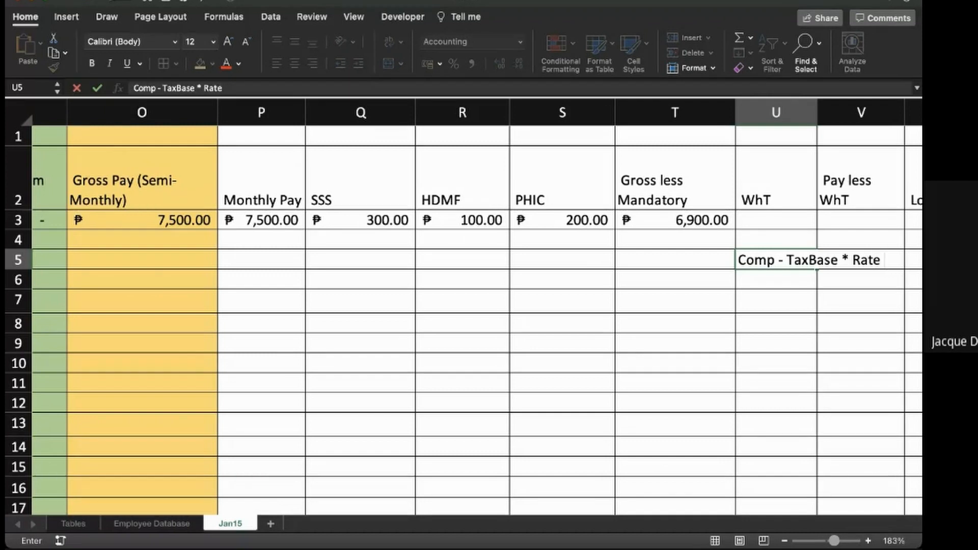
{"action": "key", "text": "Return"}
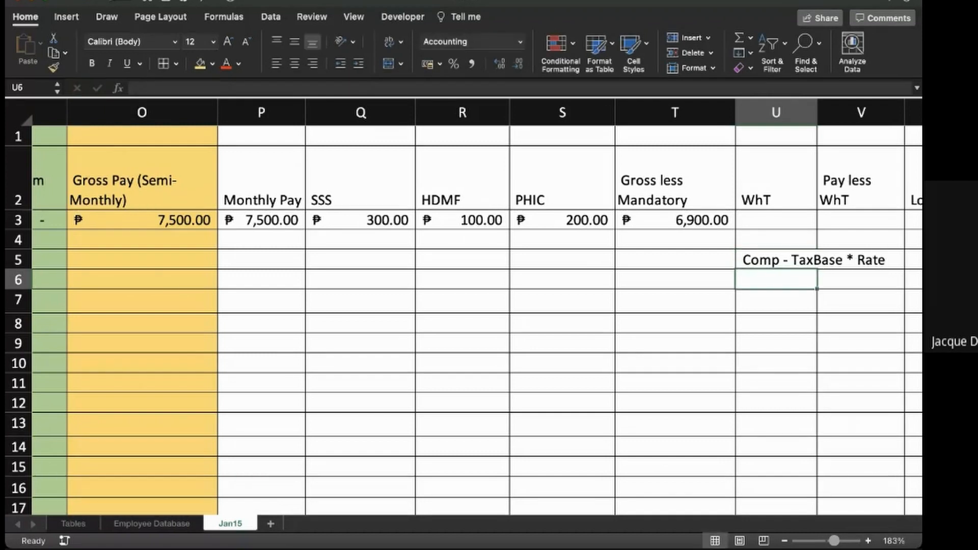
- Enter "+ Basic Tax" in U6 as the second line of the withholding tax note
{"action": "type", "text": "+"}
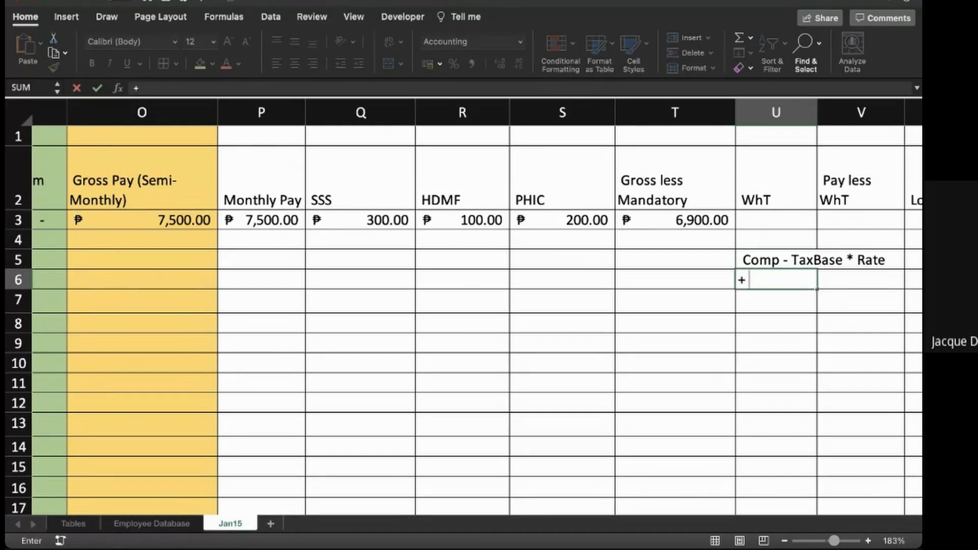
{"action": "type", "text": " BNa"}
{"action": "key", "text": "BackSpace"}
{"action": "key", "text": "BackSpace"}
{"action": "type", "text": "as"}
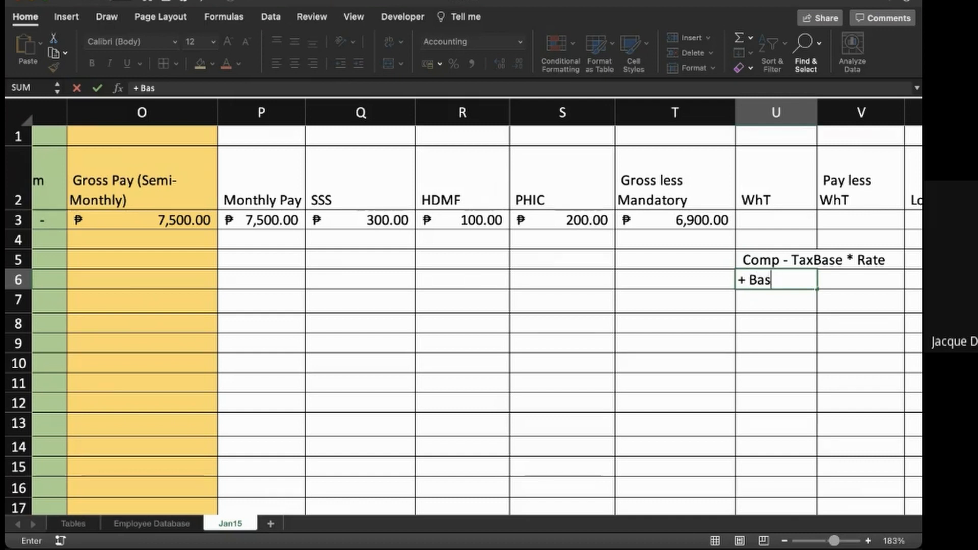
{"action": "type", "text": "ic Tax"}
{"action": "key", "text": "Return"}
{"action": "key", "text": "Up"}
{"action": "key", "text": "Up"}
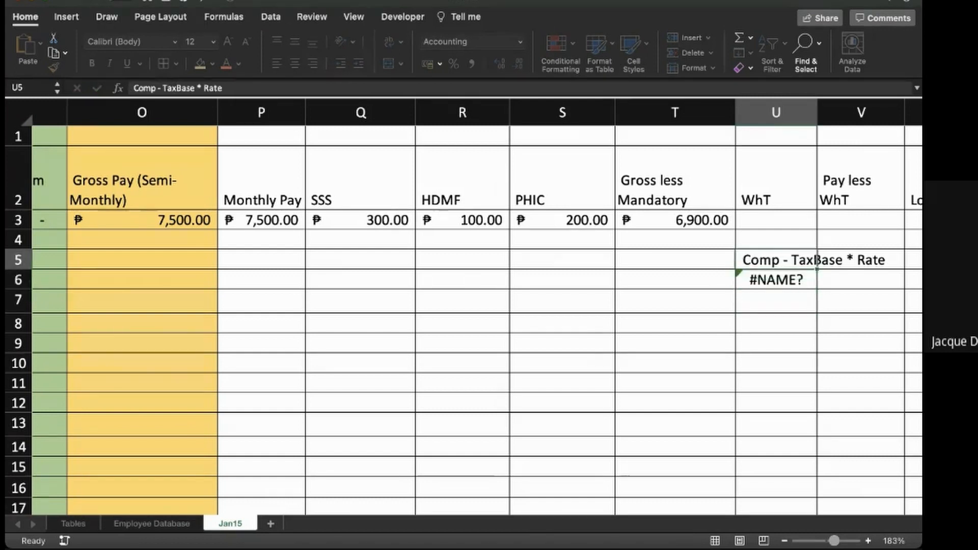
{"action": "key", "text": "Down"}
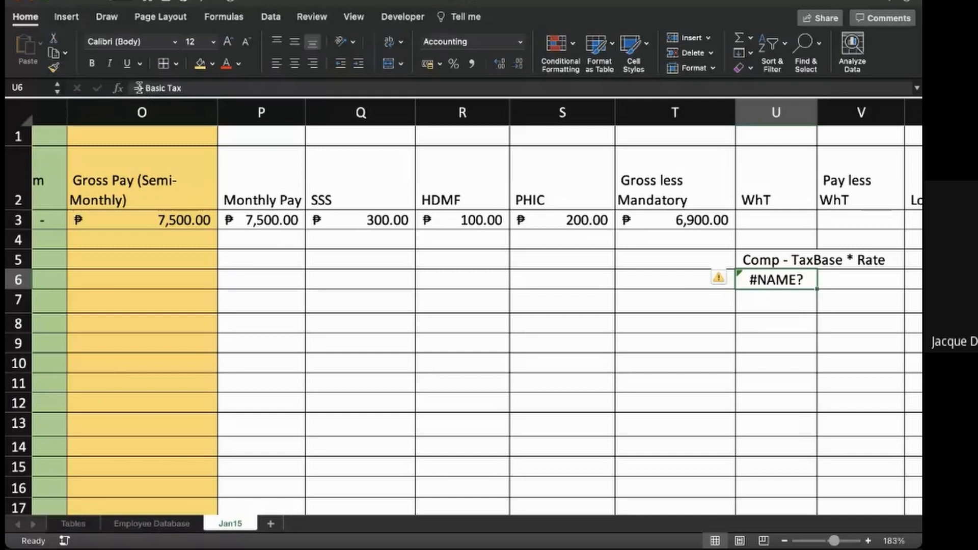
- Correct the U6 entry to the plain text "Basic Tax" and select the WhT cell U3
{"action": "left_click", "coordinate": [136, 87]}
{"action": "key", "text": "Return"}
{"action": "key", "text": "Up"}
{"action": "left_click", "coordinate": [145, 88]}
{"action": "key", "text": "BackSpace"}
{"action": "key", "text": "BackSpace"}
{"action": "key", "text": "Return"}
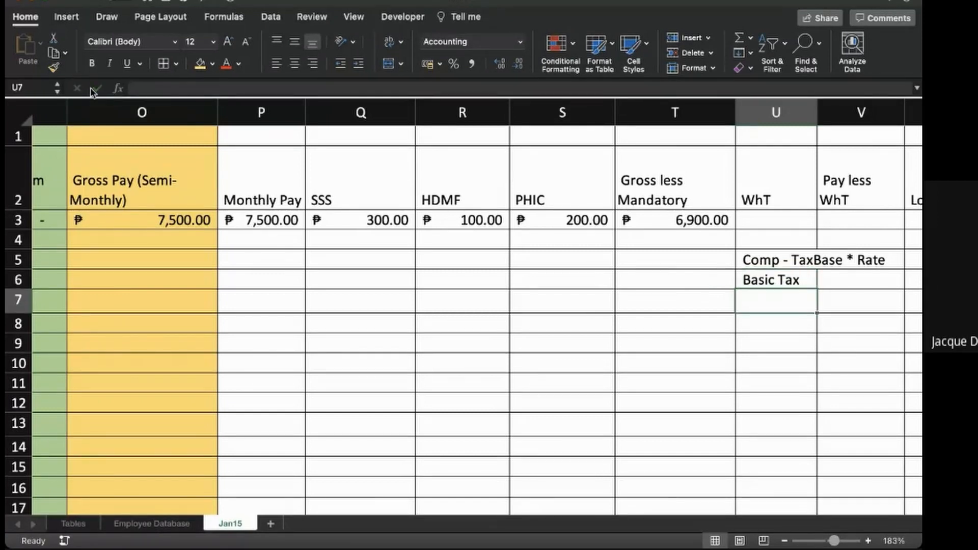
{"action": "key", "text": "Up"}
{"action": "key", "text": "Up"}
{"action": "key", "text": "Up"}
{"action": "key", "text": "Up"}
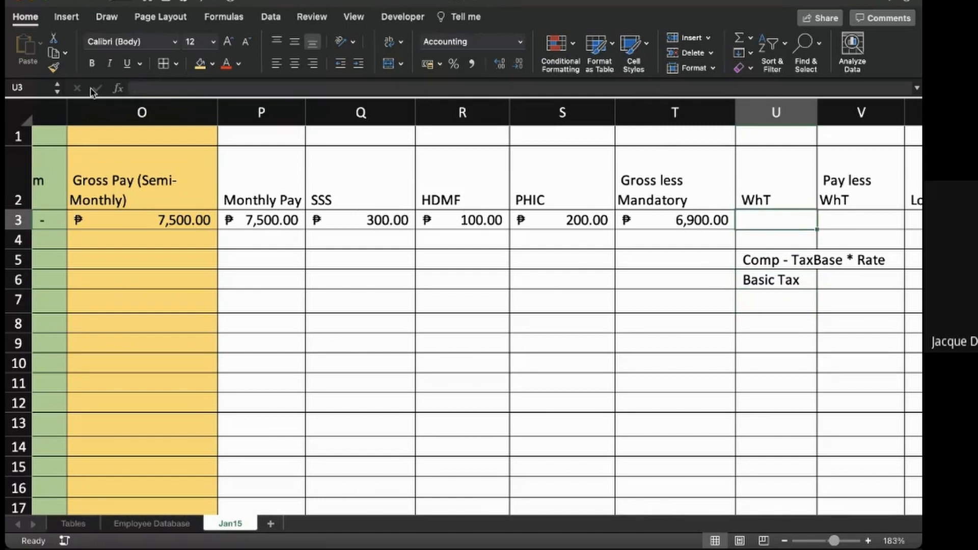
- Start the WhT formula in U3 as T3 minus a VLOOKUP that looks up T3
{"action": "type", "text": "="}
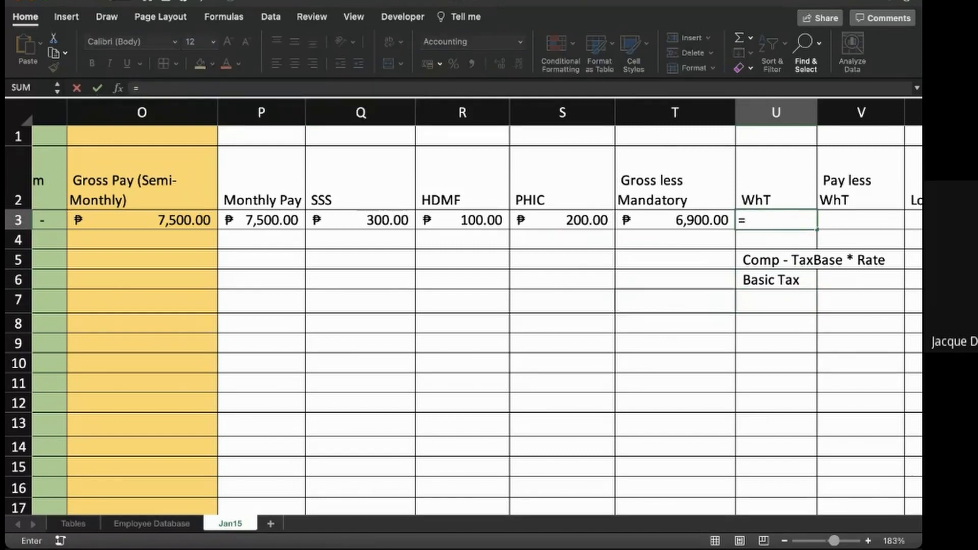
{"action": "left_click", "coordinate": [675, 220]}
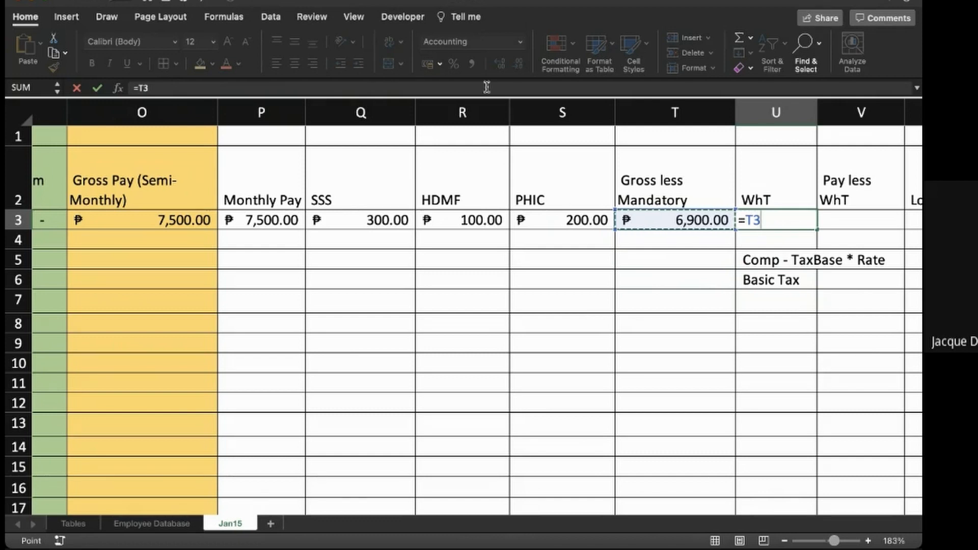
{"action": "left_click", "coordinate": [323, 89]}
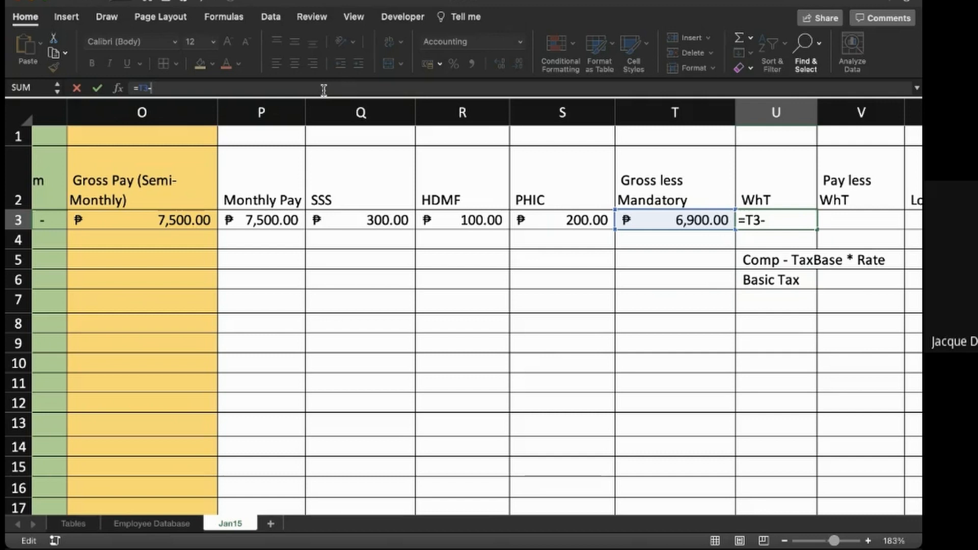
{"action": "type", "text": "-vloo"}
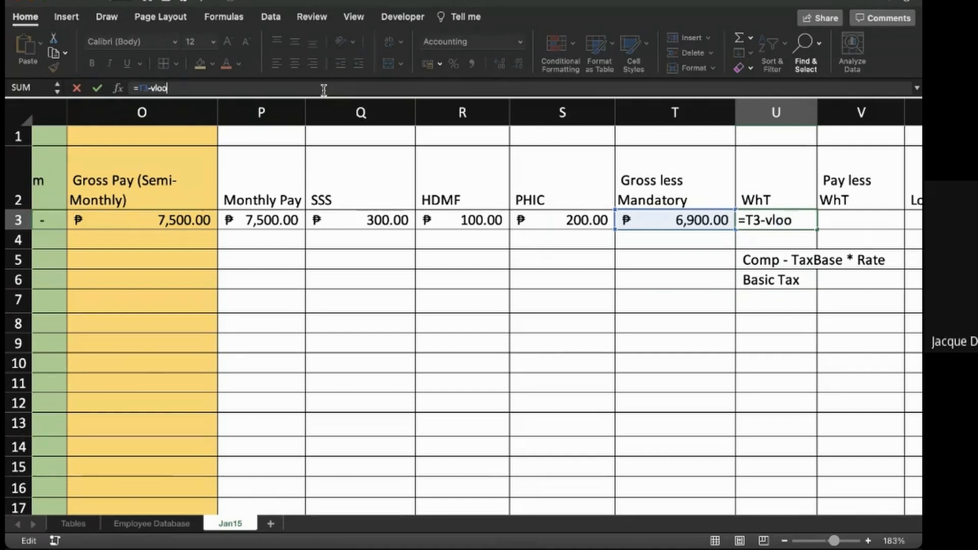
{"action": "type", "text": "kup("}
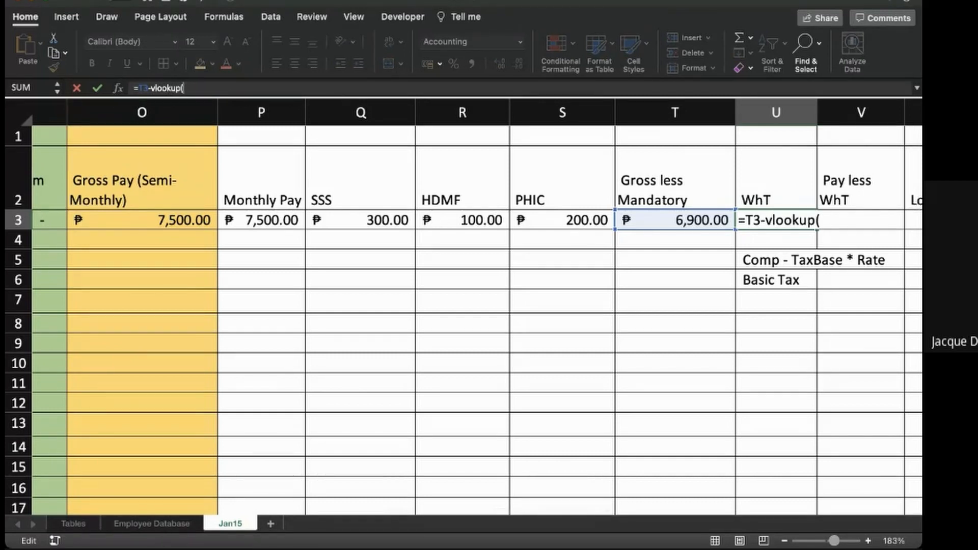
{"action": "left_click", "coordinate": [675, 220]}
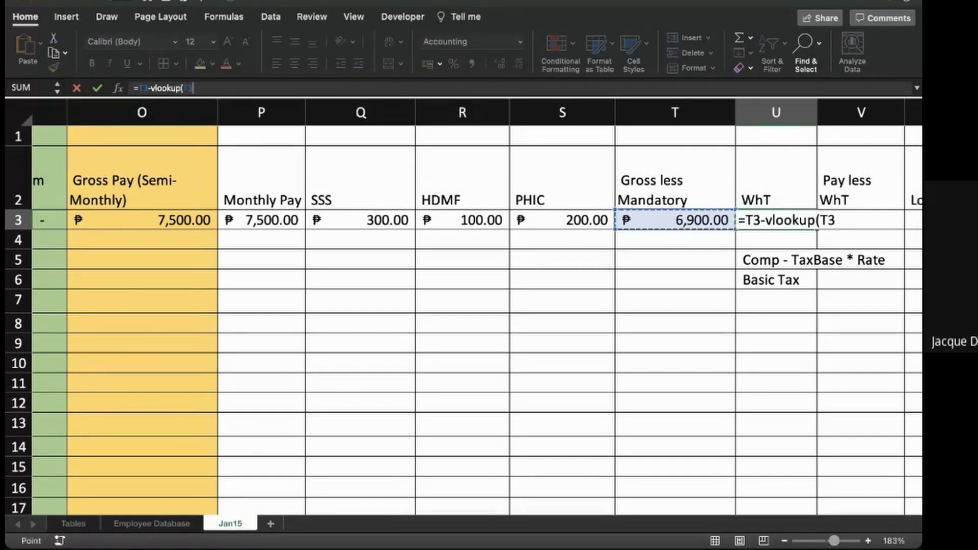
{"action": "type", "text": ","}
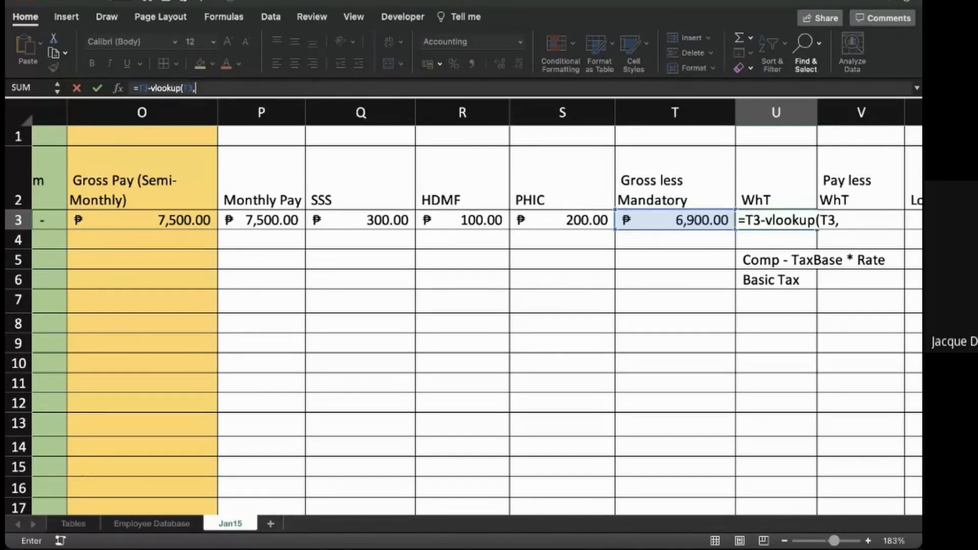
- Use L4:O9 of the Revised Withholding Tax table on the Tables sheet as the VLOOKUP's table range
{"action": "left_click", "coordinate": [73, 523]}
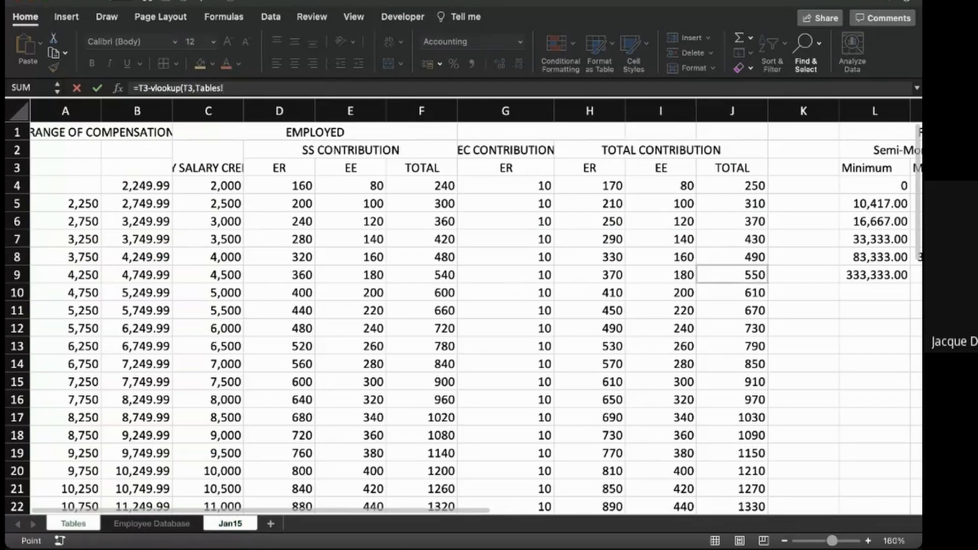
{"action": "scroll", "coordinate": [475, 316], "scroll_direction": "right", "scroll_amount": 2}
{"action": "scroll", "coordinate": [475, 316], "scroll_direction": "right", "scroll_amount": 7}
{"action": "left_click_drag", "start_coordinate": [383, 186], "coordinate": [596, 275]}
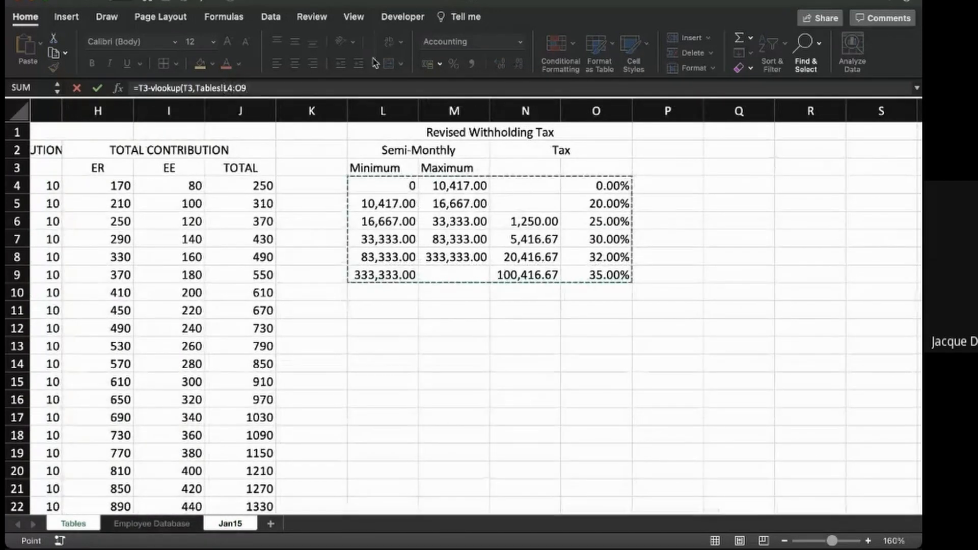
{"action": "type", "text": ","}
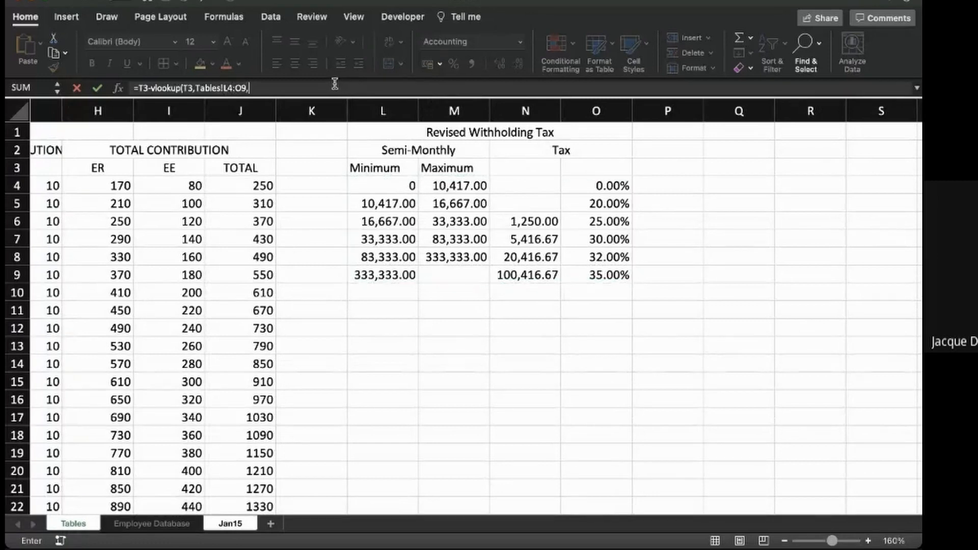
- Add absolute reference signs to the first lookup's table range, entering it as $L$4:$O49
{"action": "left_click", "coordinate": [226, 88]}
{"action": "type", "text": "$"}
{"action": "key", "text": "Right"}
{"action": "type", "text": "$"}
{"action": "key", "text": "Right"}
{"action": "key", "text": "Right"}
{"action": "type", "text": "$"}
{"action": "key", "text": "Right"}
{"action": "type", "text": "$"}
{"action": "key", "text": "Right"}
{"action": "key", "text": "Right"}
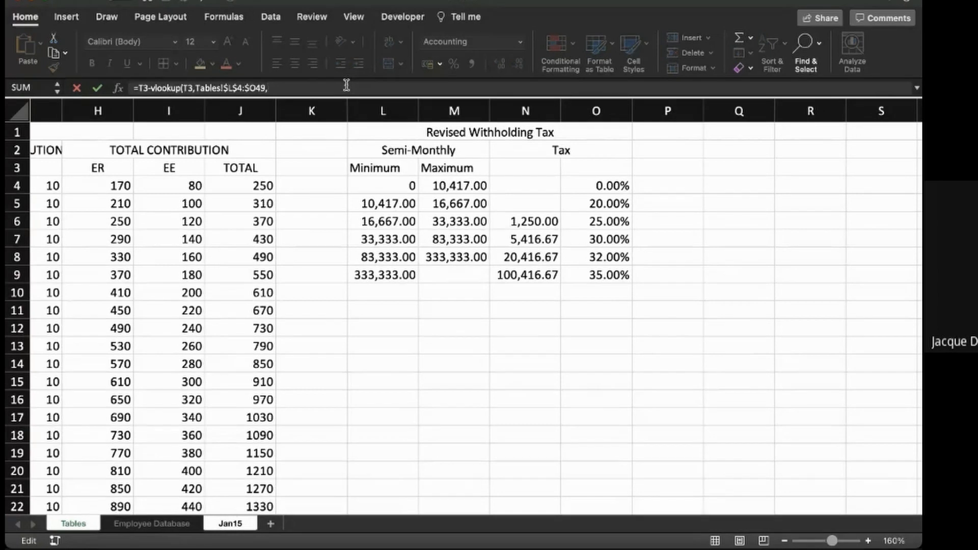
- Complete the first lookup with column 1 and match type 1, and enclose the whole subtraction in parentheses
{"action": "type", "text": "1"}
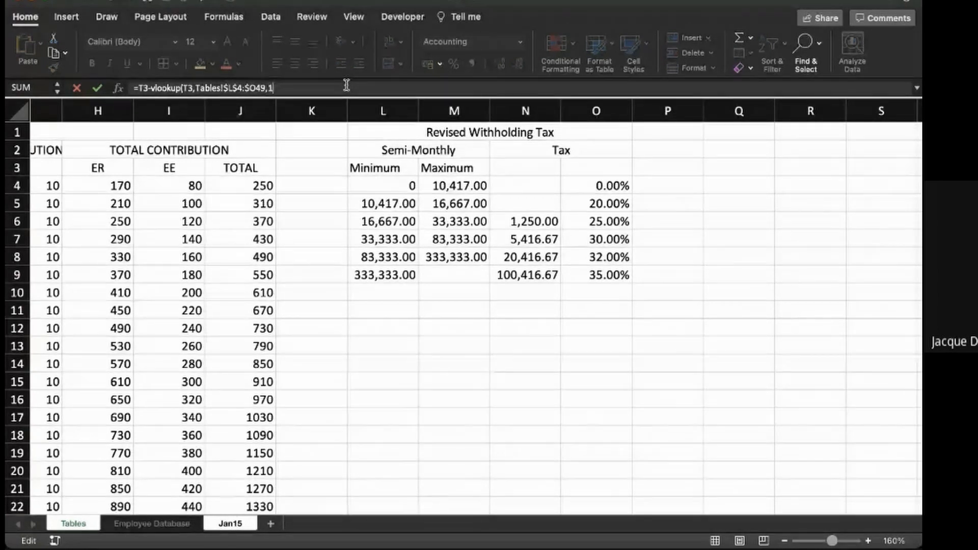
{"action": "type", "text": ","}
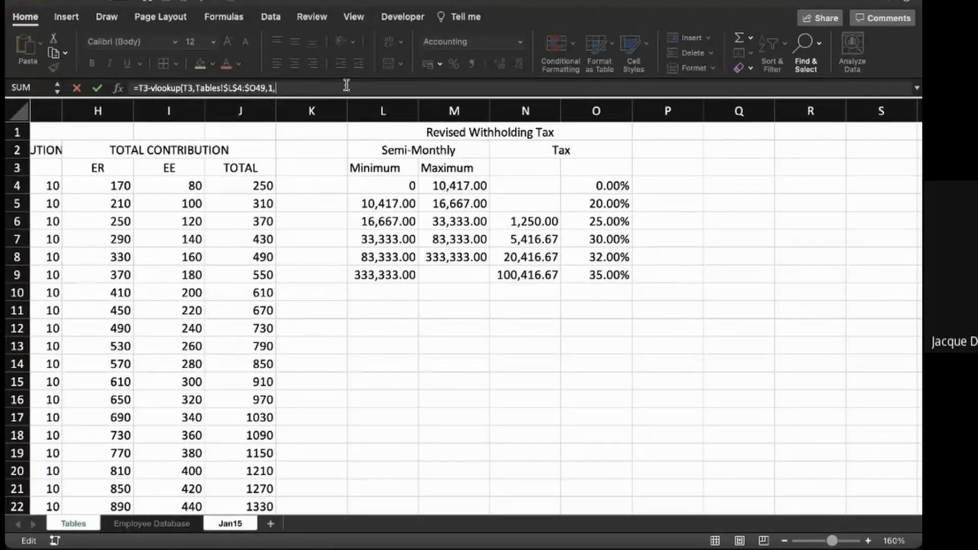
{"action": "type", "text": "1))"}
{"action": "left_click", "coordinate": [137, 86]}
{"action": "type", "text": "("}
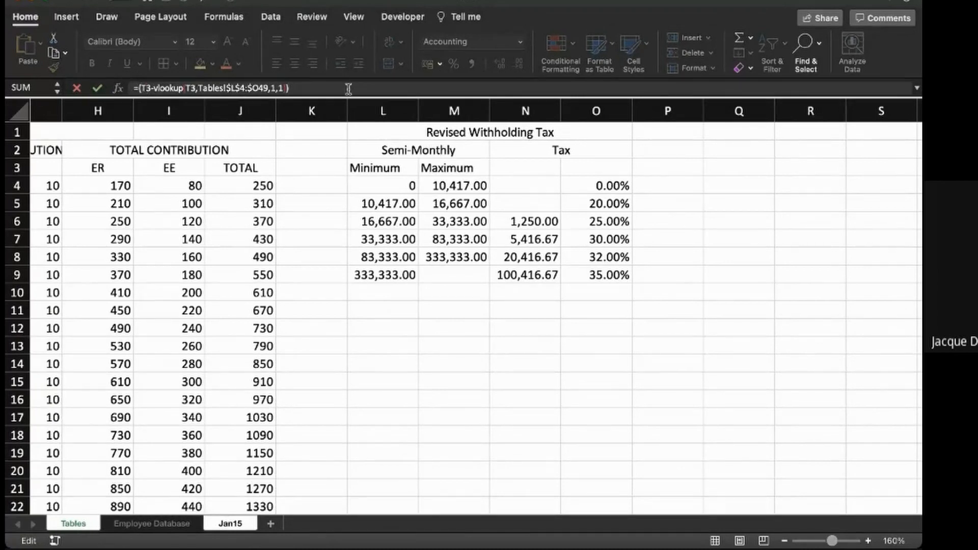
- Multiply the parenthesised difference by a second VLOOKUP of T3 over L4:O9 of the withholding tax table
{"action": "type", "text": "*vlookup*"}
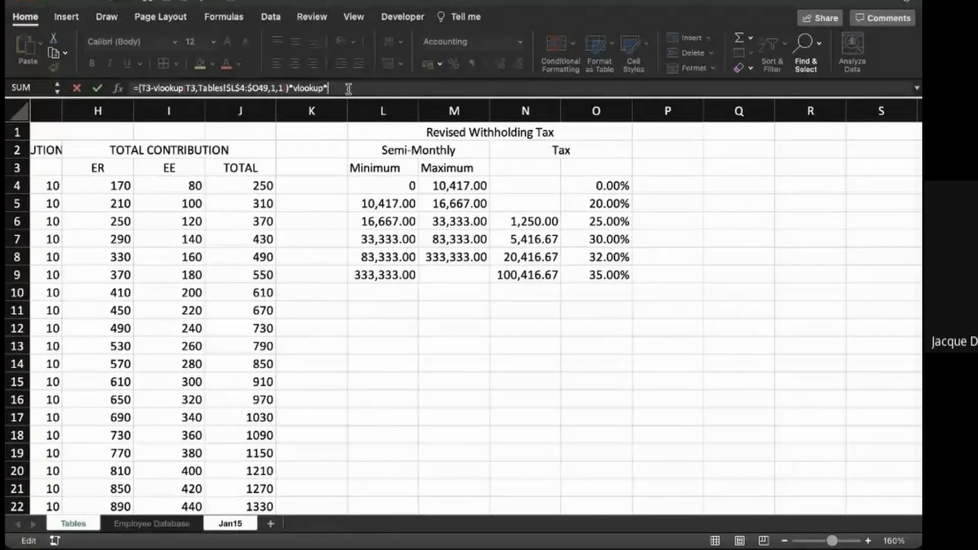
{"action": "key", "text": "BackSpace"}
{"action": "type", "text": "("}
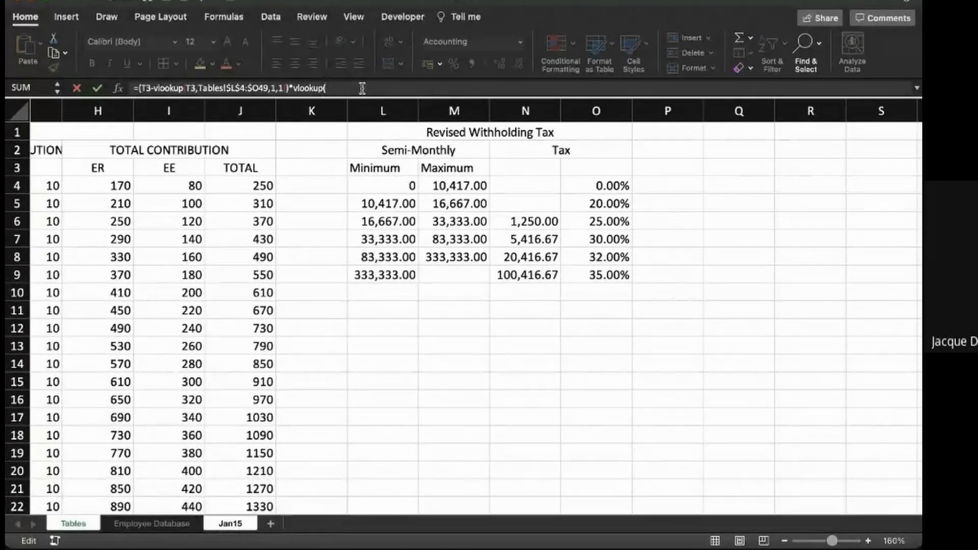
{"action": "type", "text": "T3"}
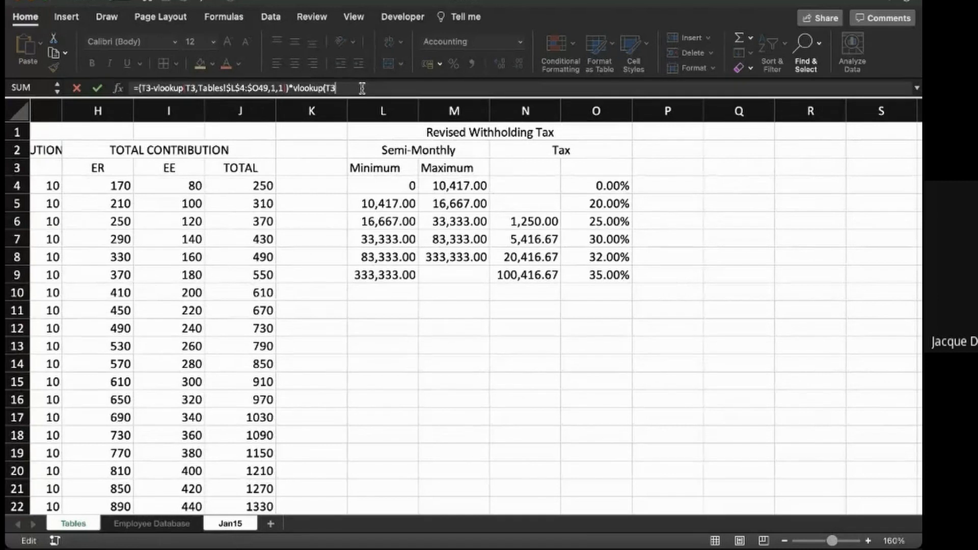
{"action": "type", "text": ","}
{"action": "left_click_drag", "start_coordinate": [382, 185], "coordinate": [595, 275]}
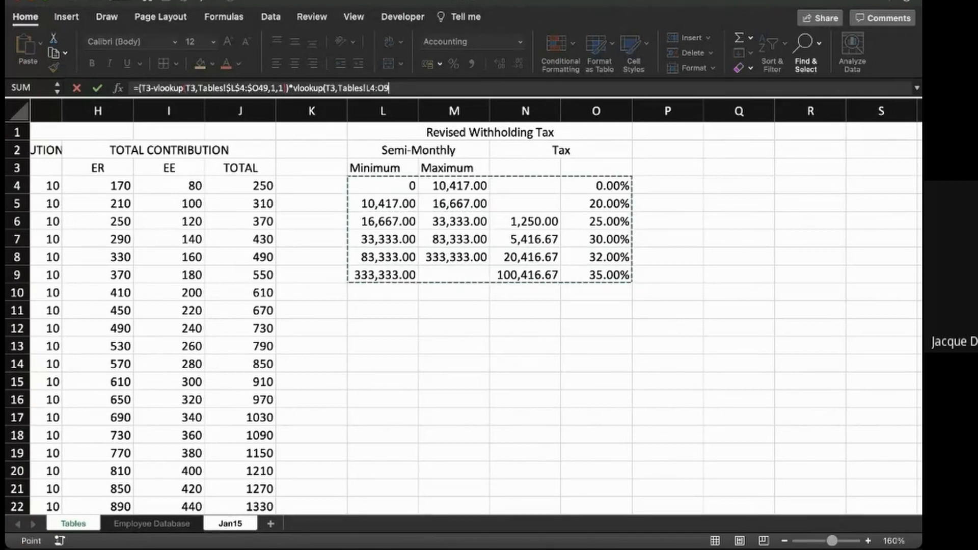
- Add absolute reference signs to the second lookup's table range, entering it as $L44:$O$9
{"action": "left_click", "coordinate": [367, 88]}
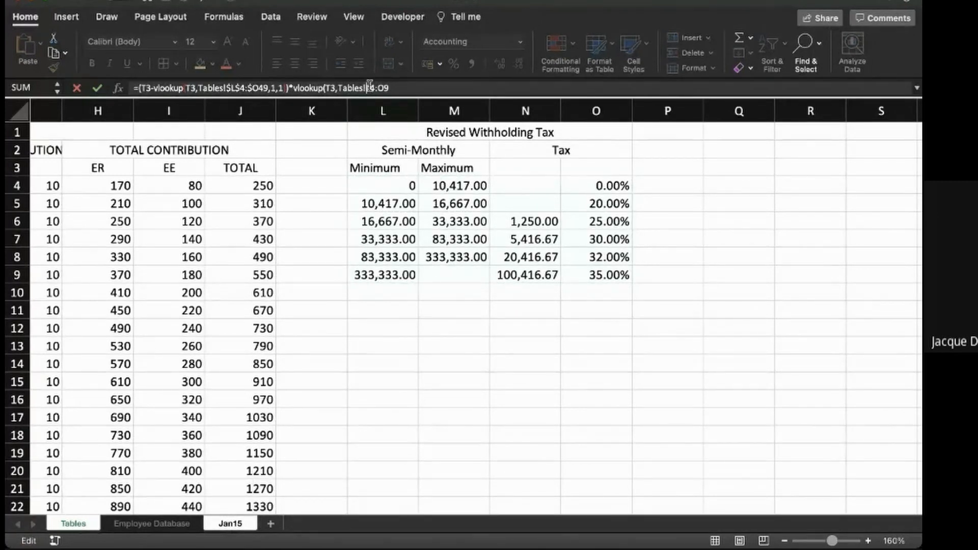
{"action": "type", "text": "$"}
{"action": "key", "text": "Right"}
{"action": "type", "text": "$L$"}
{"action": "key", "text": "Right"}
{"action": "type", "text": "$"}
{"action": "key", "text": "Right"}
- Complete the second lookup with column 4 for the tax rate and match type 1
{"action": "type", "text": ","}
{"action": "type", "text": "4"}
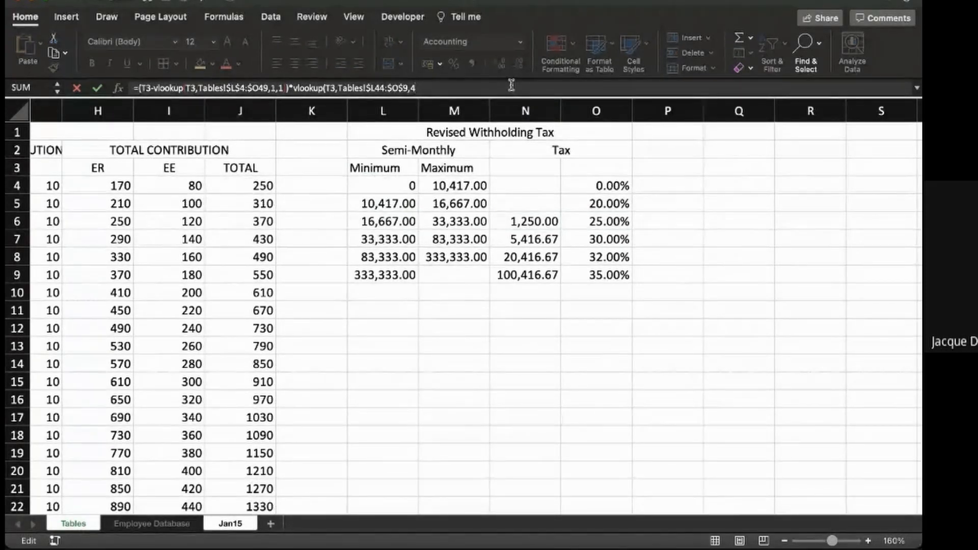
{"action": "type", "text": ","}
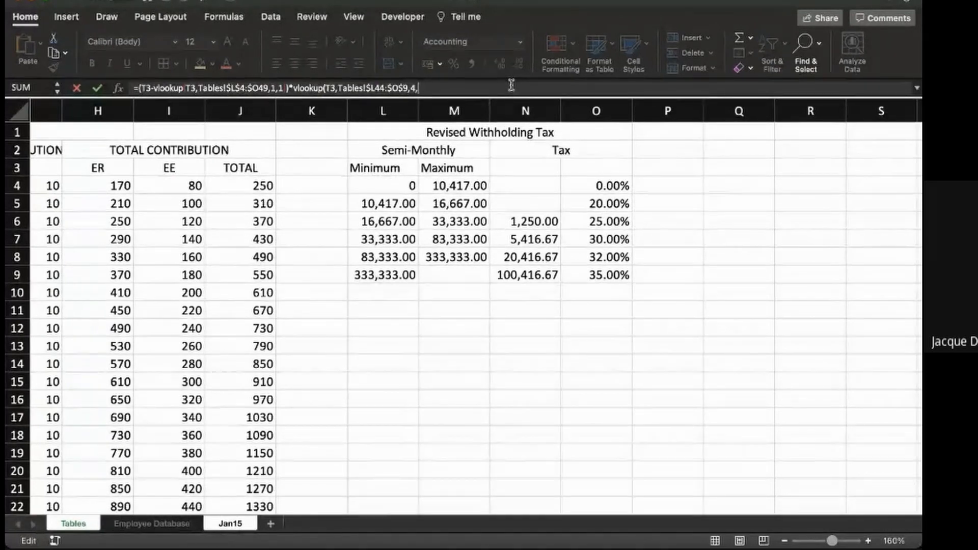
{"action": "type", "text": "1)+"}
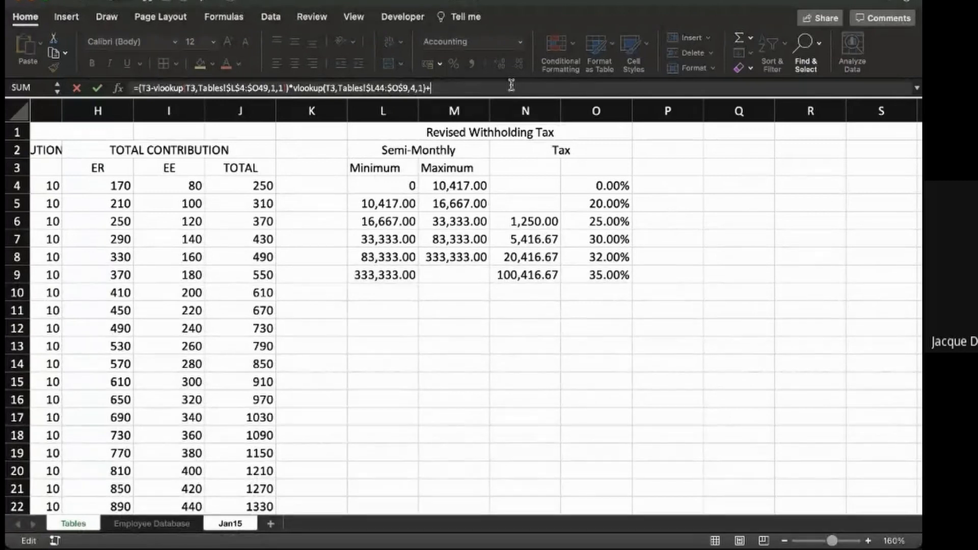
{"action": "type", "text": "vlookup(t3"}
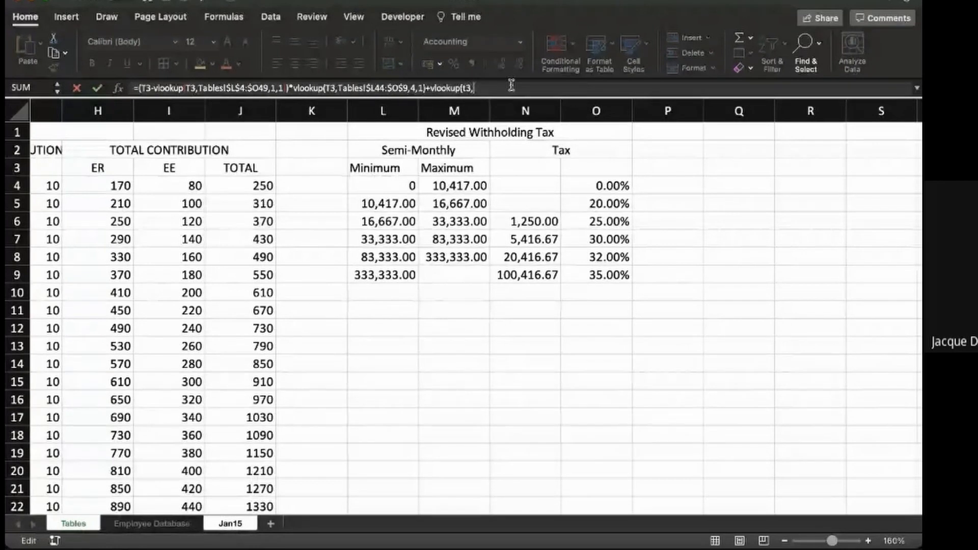
{"action": "type", "text": ","}
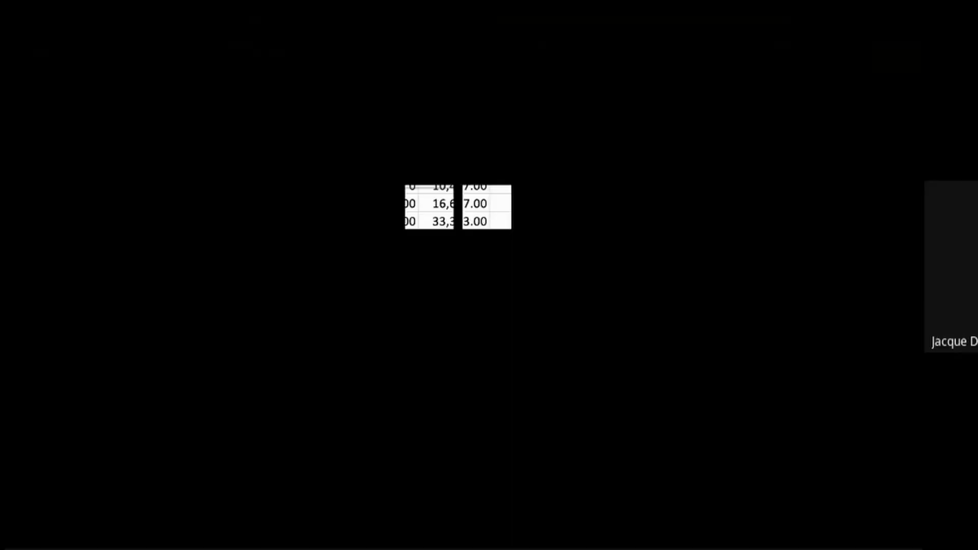
- Add a third VLOOKUP of T3 over L4:O9 of the withholding tax table to the formula
{"action": "left_click_drag", "start_coordinate": [382, 186], "coordinate": [596, 275]}
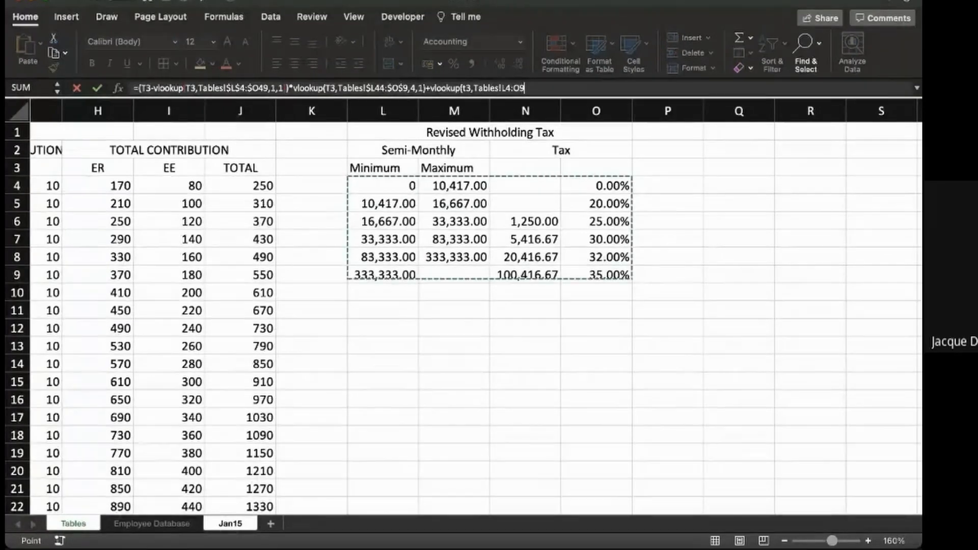
- Make the third lookup's table range absolute as $L$4:$O$9
{"action": "left_click", "coordinate": [505, 88]}
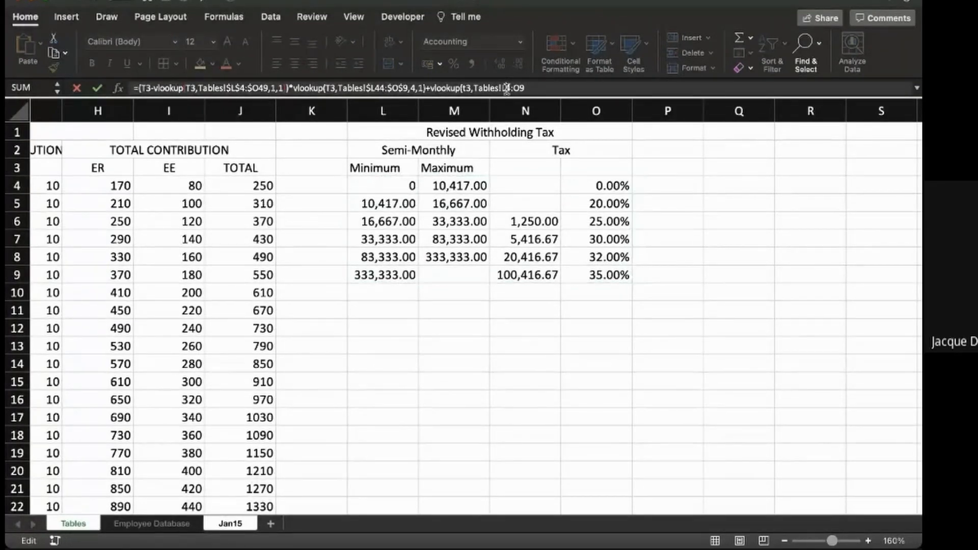
{"action": "type", "text": "$"}
{"action": "key", "text": "Right"}
{"action": "type", "text": "$"}
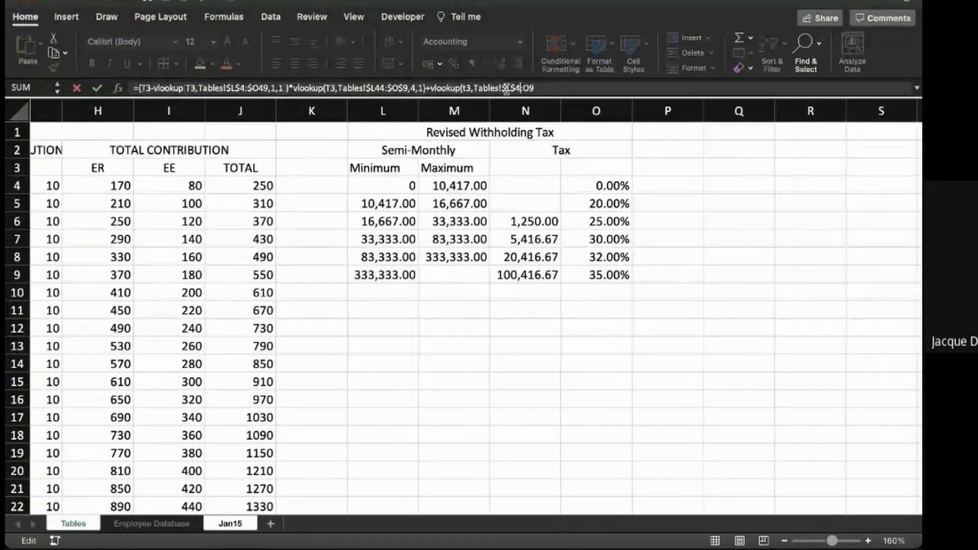
{"action": "key", "text": "Right"}
{"action": "key", "text": "Right"}
{"action": "type", "text": "$"}
{"action": "key", "text": "Right"}
{"action": "type", "text": "$"}
{"action": "key", "text": "Right"}
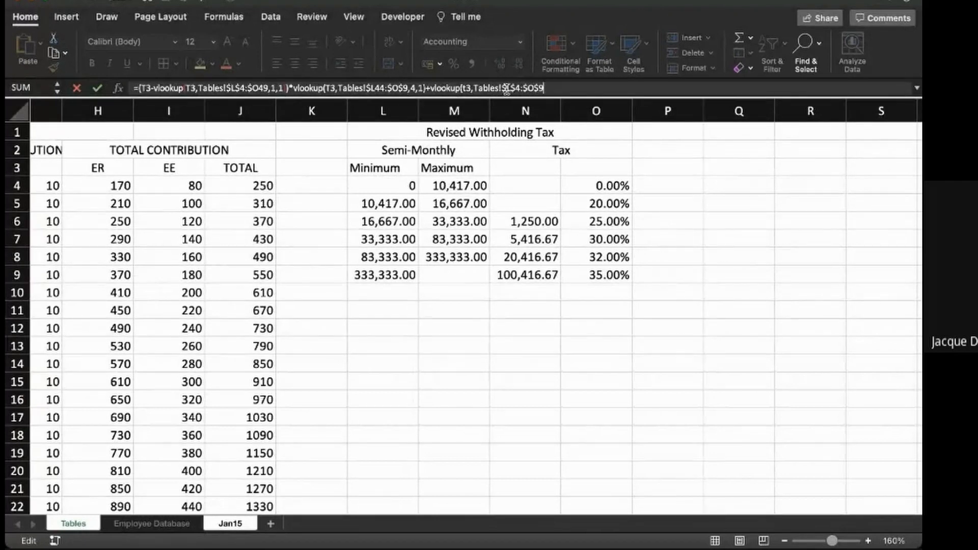
- Complete the third lookup with column 3 for the basic tax and match type 1, and enter the WhT formula
{"action": "type", "text": ","}
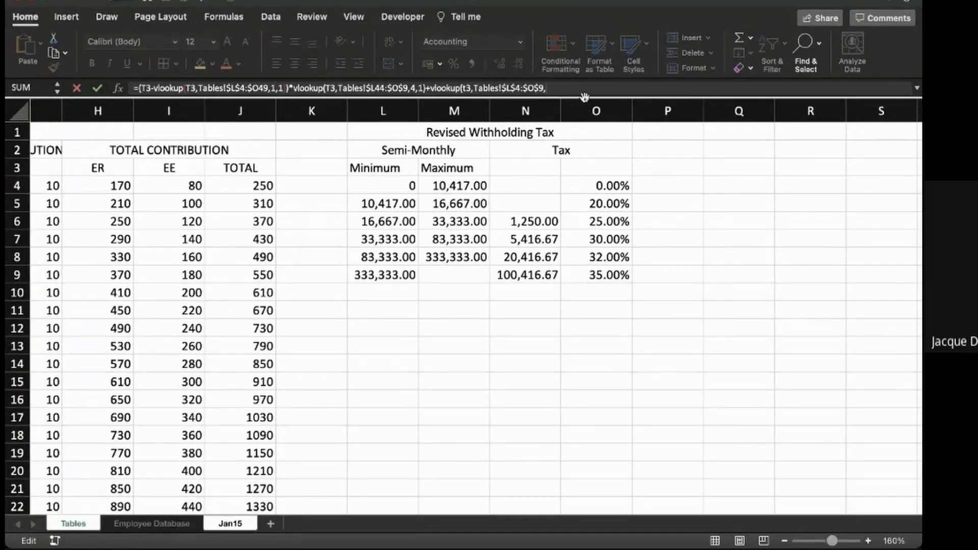
{"action": "type", "text": "3,1"}
{"action": "key", "text": "Return"}
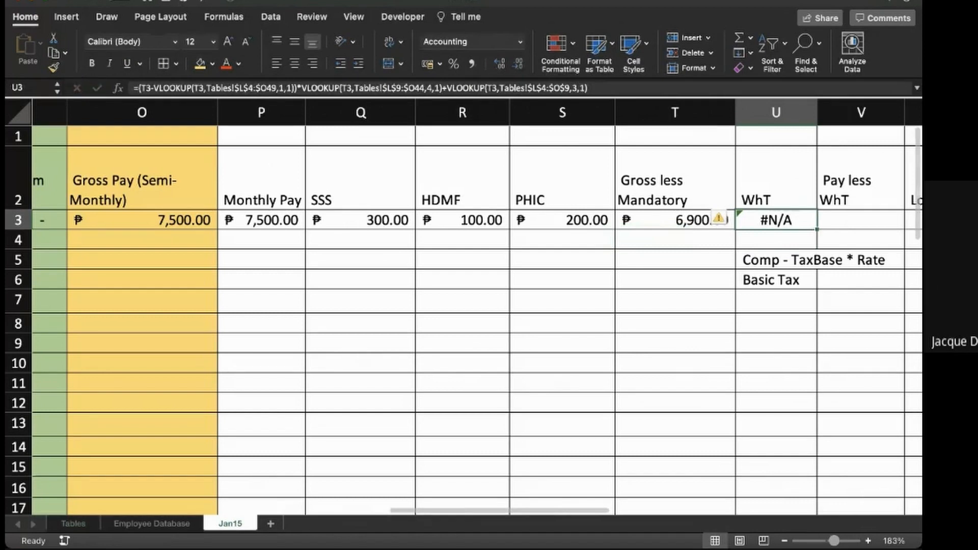
- Correct the WhT formula in U3 so that both the first and second lookup ranges end at $O$9
{"action": "scroll", "coordinate": [477, 305], "scroll_direction": "right", "scroll_amount": 3}
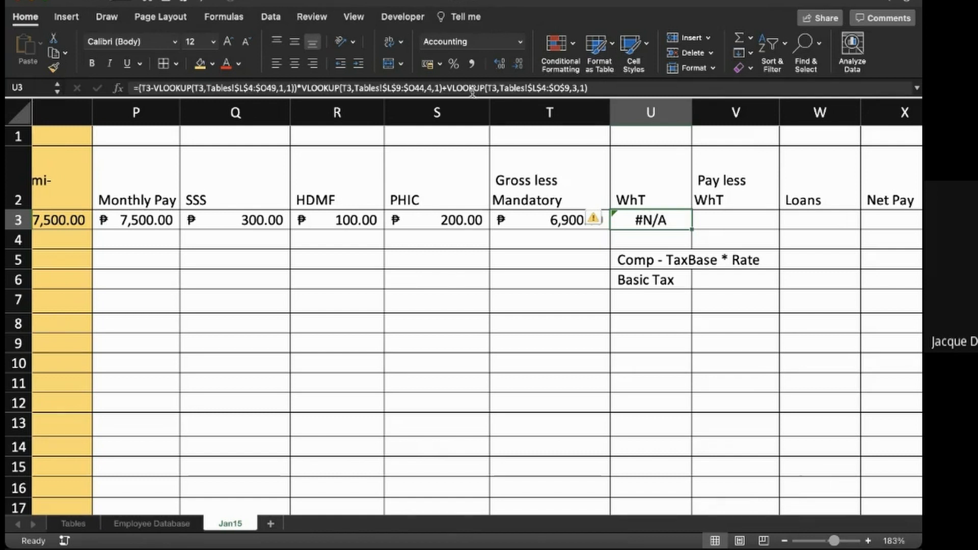
{"action": "left_click", "coordinate": [427, 88]}
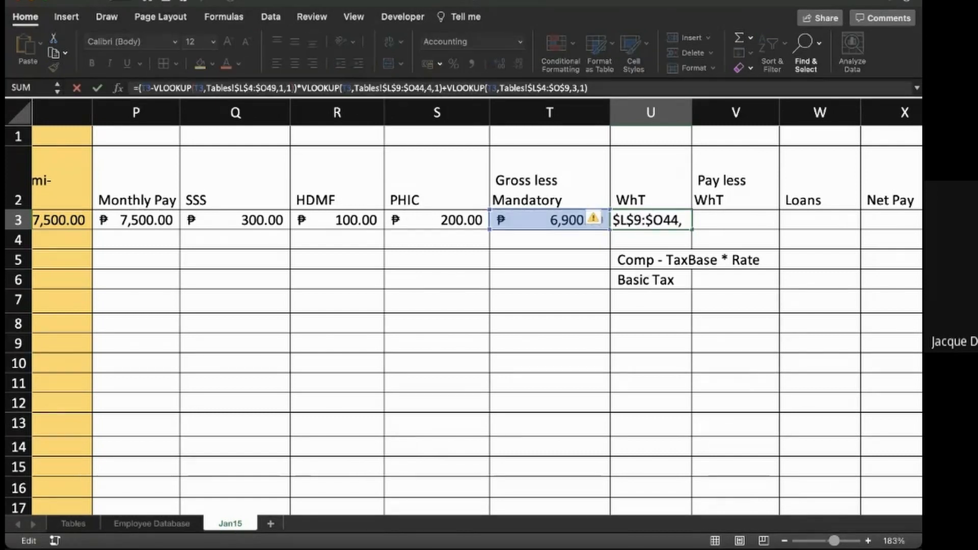
{"action": "key", "text": "BackSpace"}
{"action": "key", "text": "BackSpace"}
{"action": "type", "text": "9"}
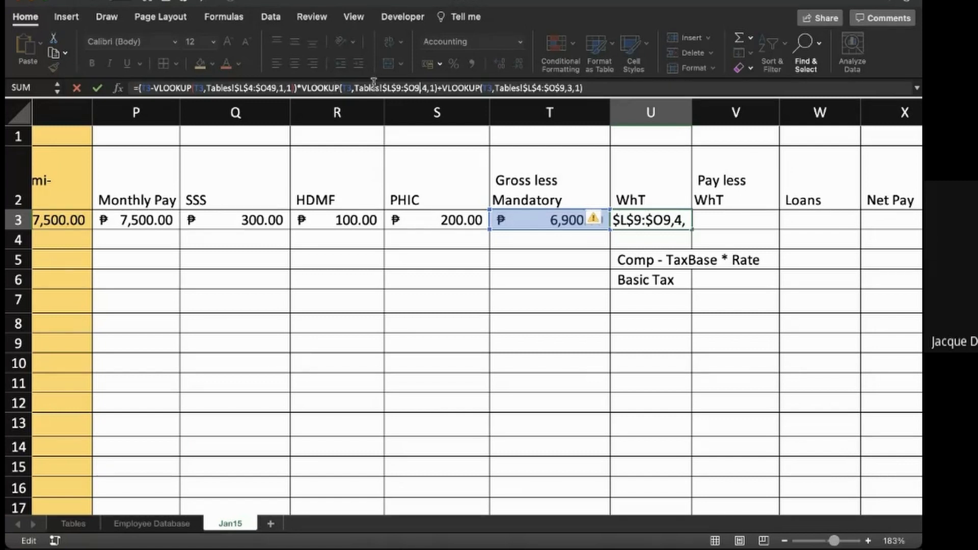
{"action": "left_click", "coordinate": [269, 87]}
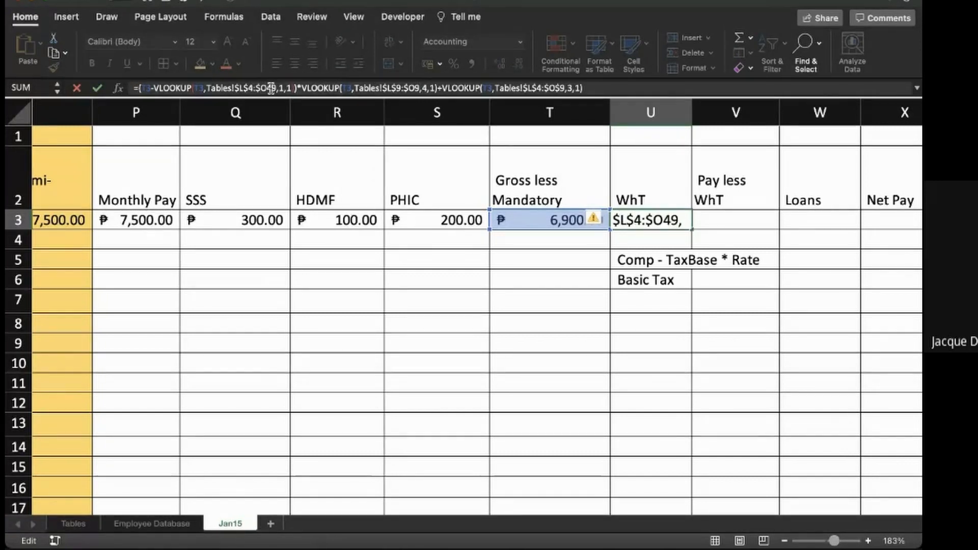
{"action": "type", "text": "$"}
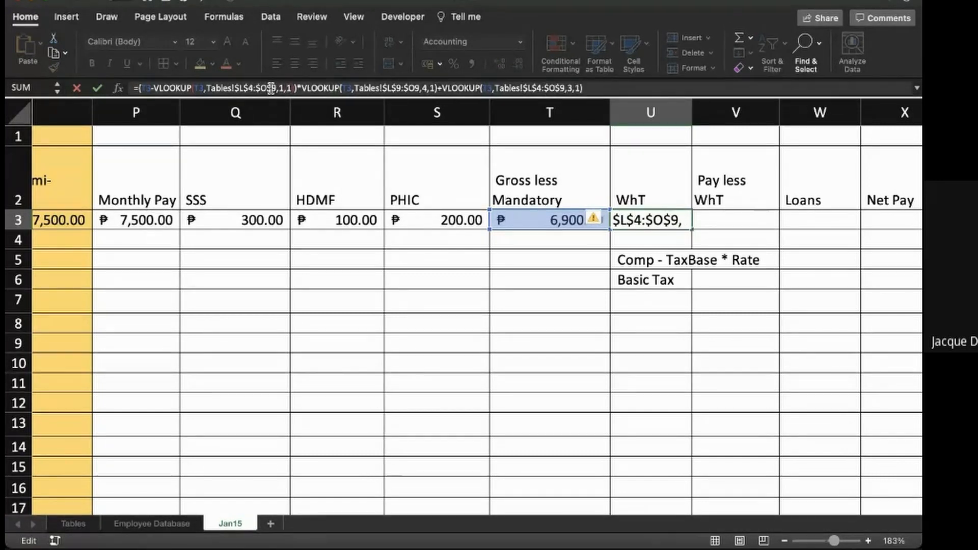
{"action": "left_click", "coordinate": [413, 86]}
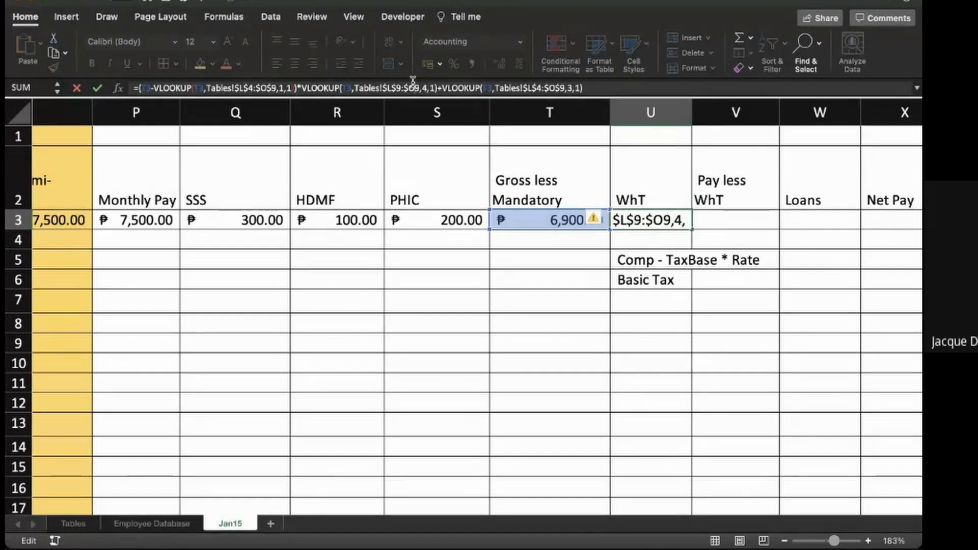
{"action": "type", "text": "$"}
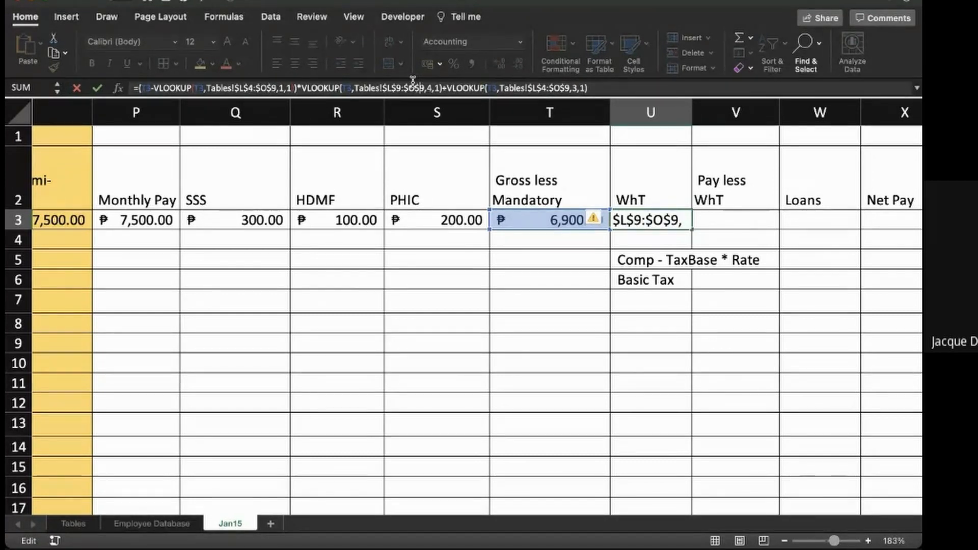
{"action": "key", "text": "Return"}
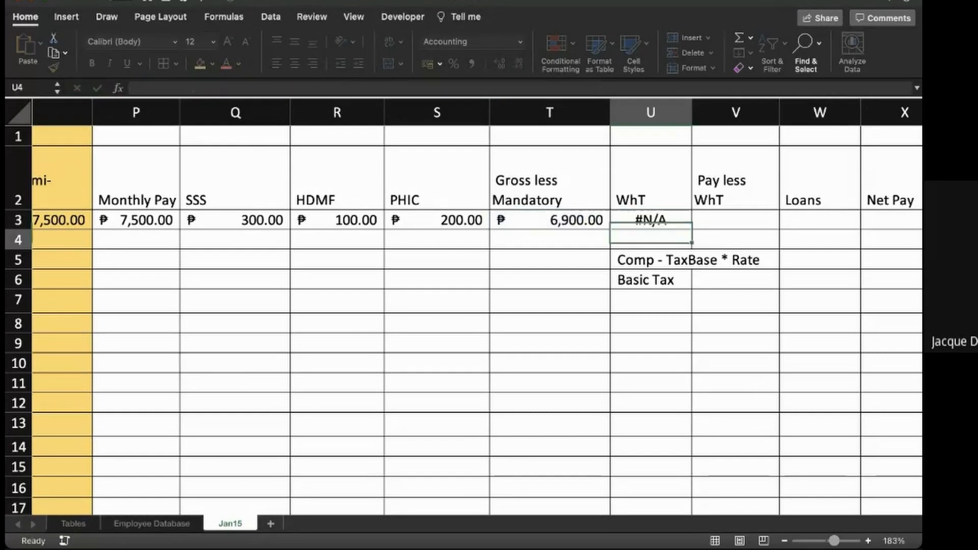
- Change the start of the second lookup's table range in the WhT formula to $L$4 and enter the formula
{"action": "key", "text": "Up"}
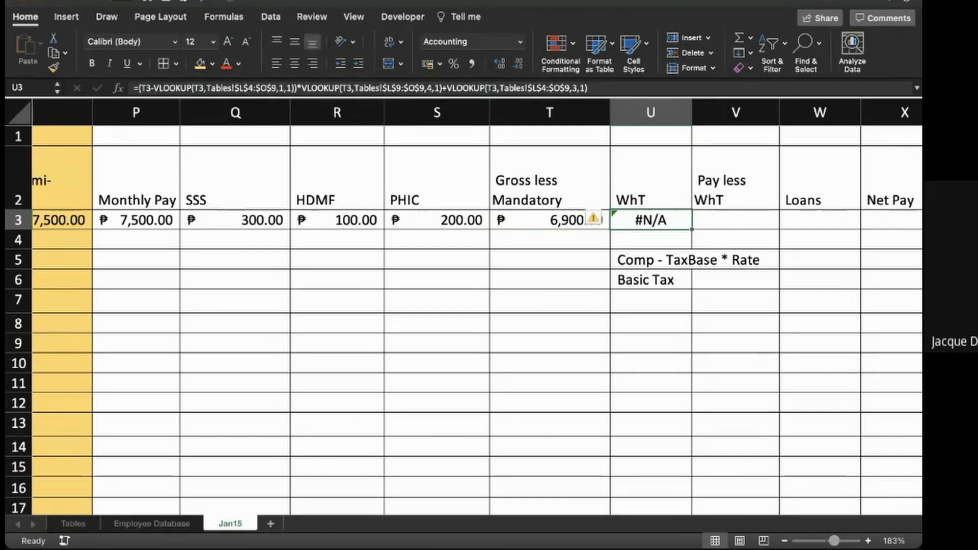
{"action": "left_click", "coordinate": [172, 88]}
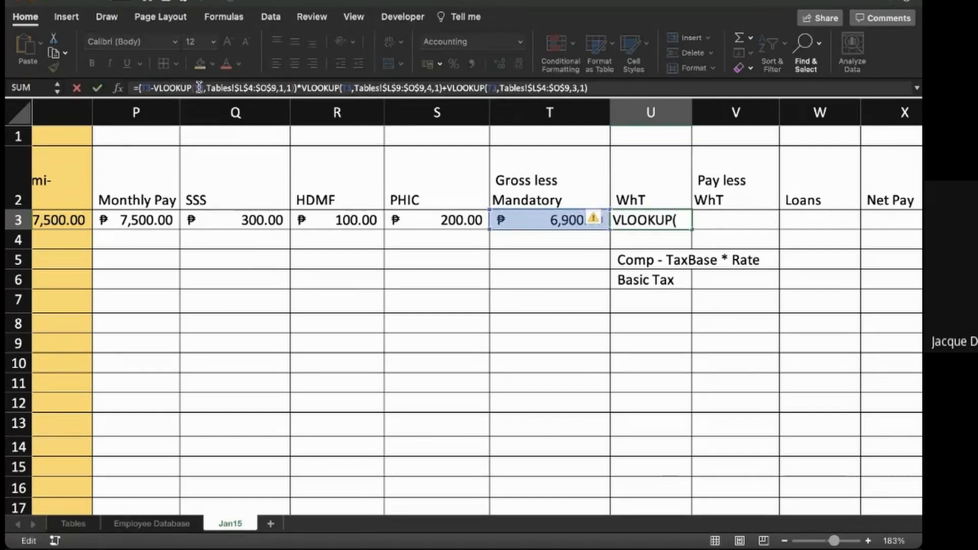
{"action": "left_click", "coordinate": [199, 87]}
{"action": "left_click", "coordinate": [212, 87]}
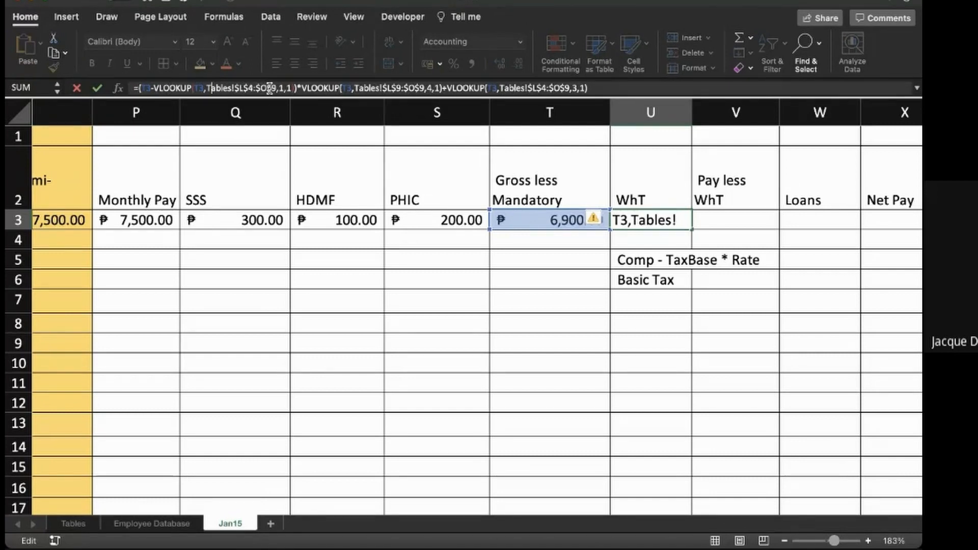
{"action": "left_click", "coordinate": [400, 88]}
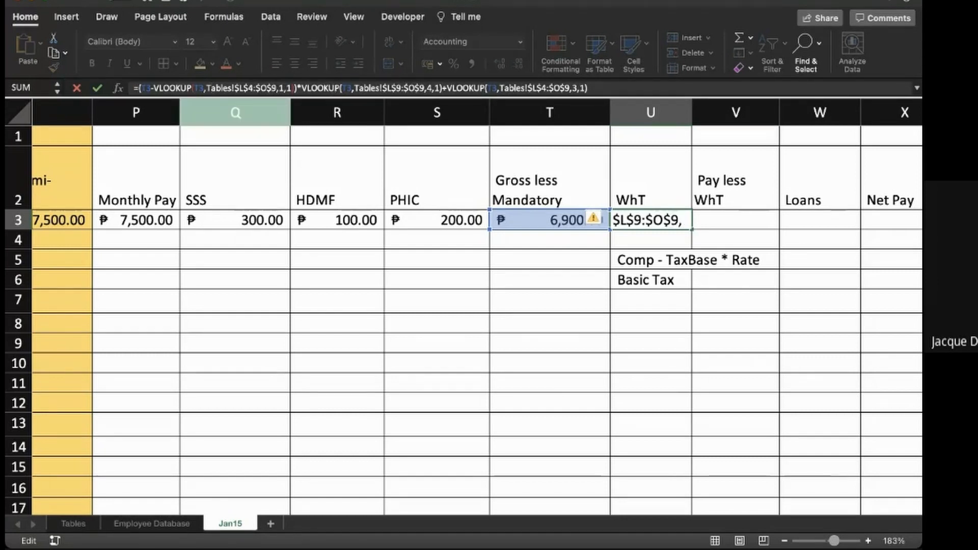
{"action": "key", "text": "BackSpace"}
{"action": "type", "text": "4"}
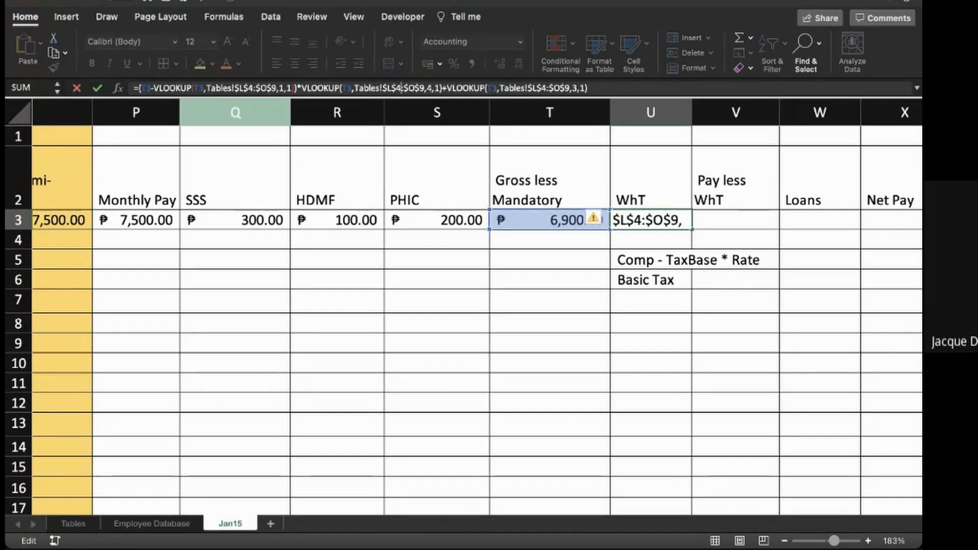
{"action": "key", "text": "Return"}
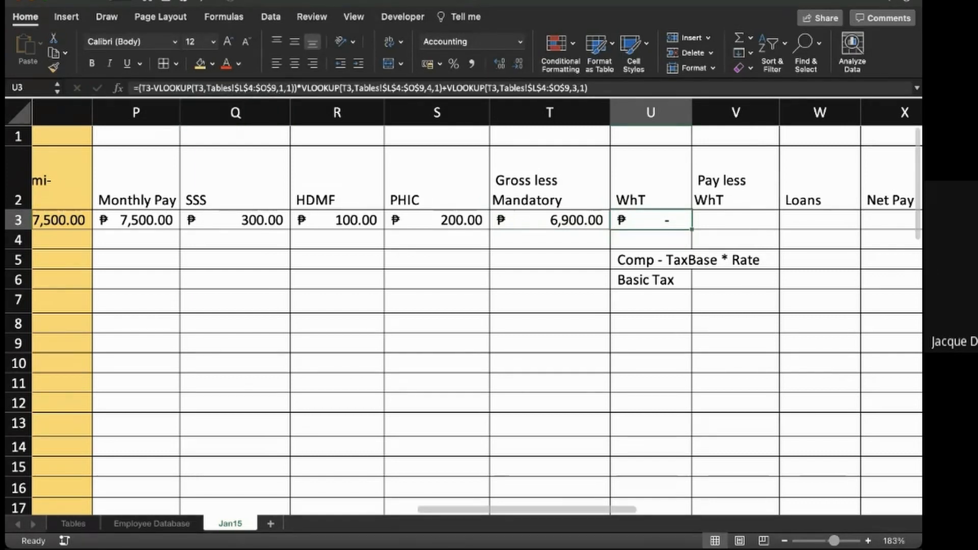
- Check the lookup range L4:O9 of the revised withholding tax table on the Tables sheet against the WhT formula
{"action": "left_click", "coordinate": [73, 524]}
{"action": "left_click", "coordinate": [447, 186]}
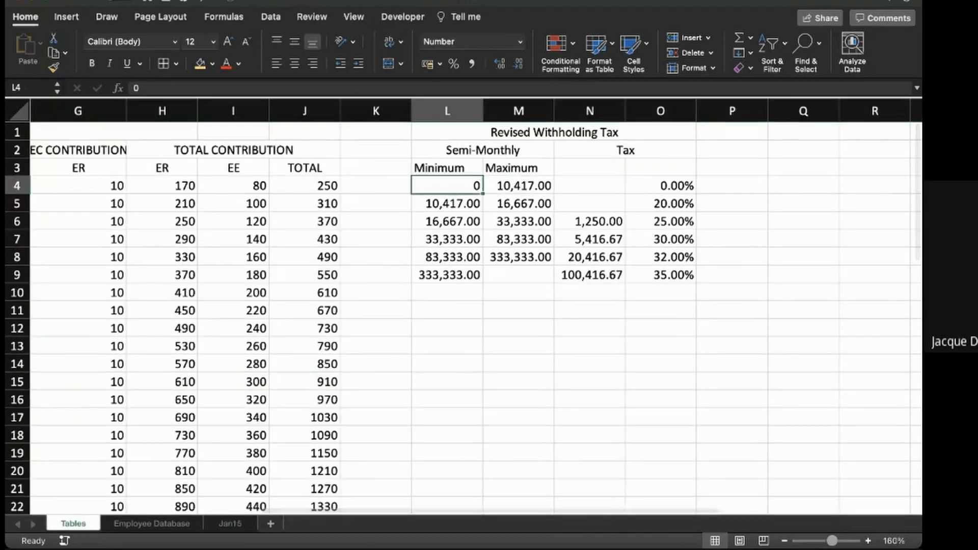
{"action": "left_click_drag", "start_coordinate": [447, 186], "coordinate": [660, 275]}
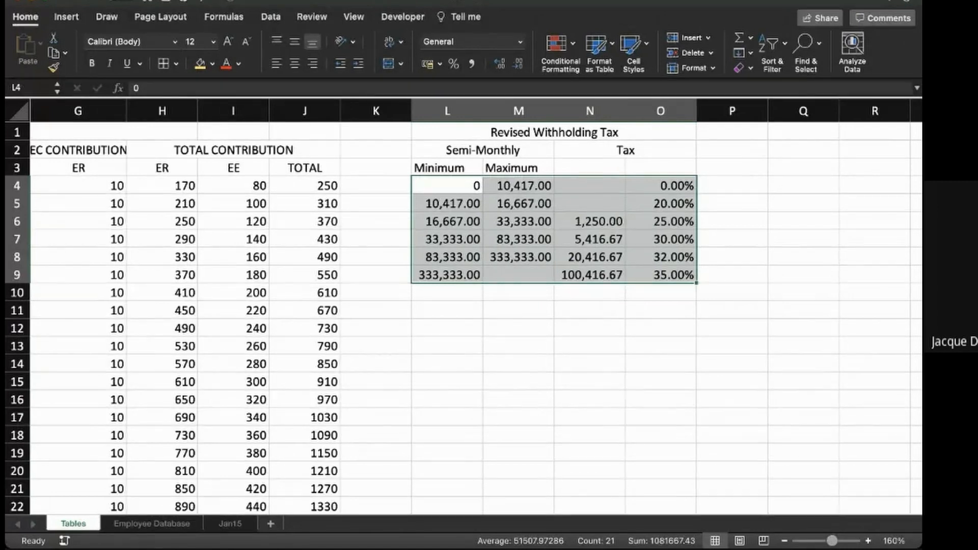
{"action": "left_click", "coordinate": [231, 523]}
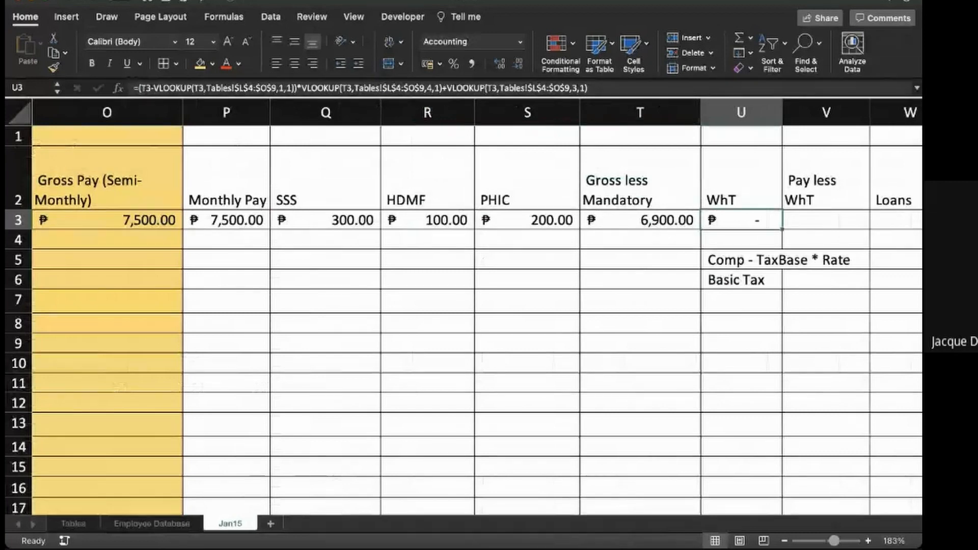
{"action": "left_click", "coordinate": [74, 524]}
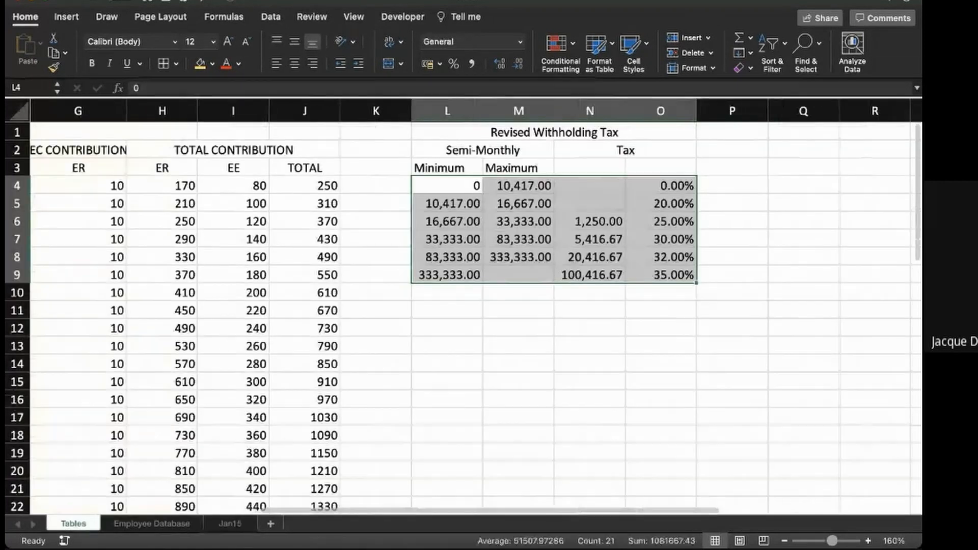
{"action": "left_click", "coordinate": [519, 400]}
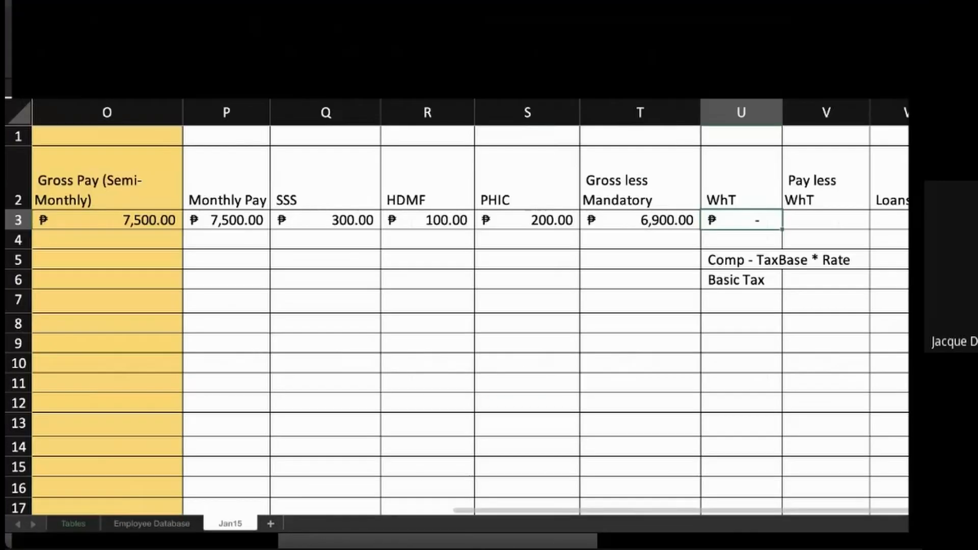
- Calculate Pay less WhT in V3 of the Jan15 sheet as T3 minus U3
{"action": "left_click", "coordinate": [723, 220]}
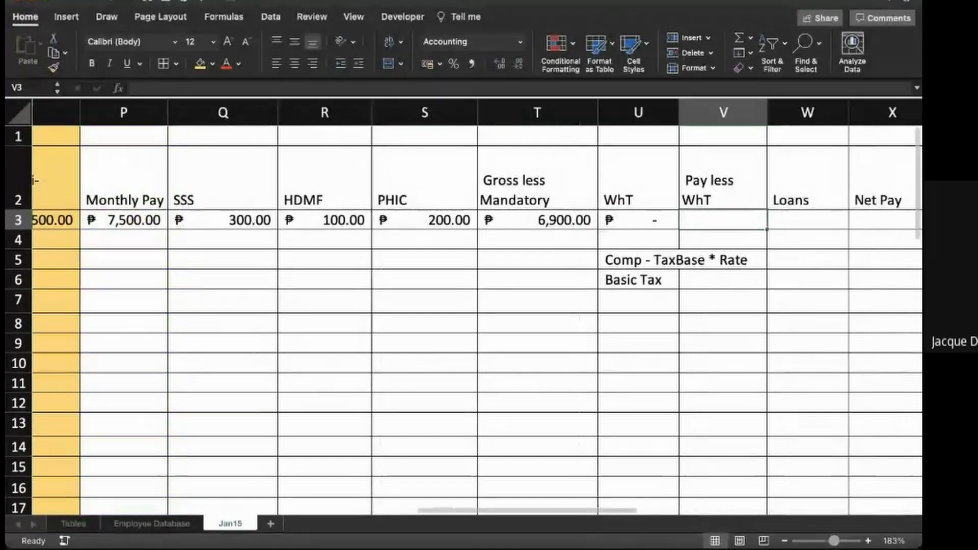
{"action": "type", "text": "="}
{"action": "left_click", "coordinate": [538, 220]}
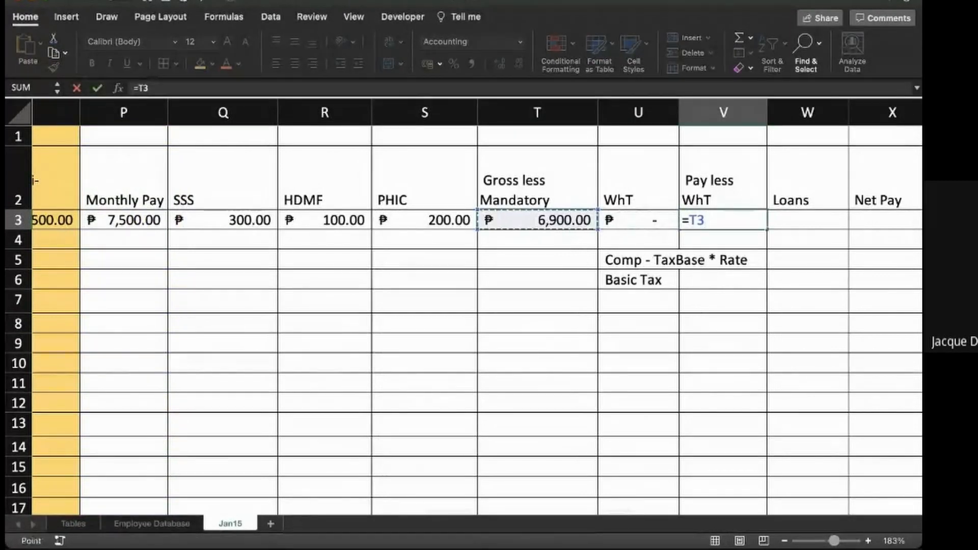
{"action": "key", "text": "Return"}
- Delete the tax formula notes in U5 and U6 below the WhT cell
{"action": "left_click", "coordinate": [681, 260]}
{"action": "left_click", "coordinate": [636, 259]}
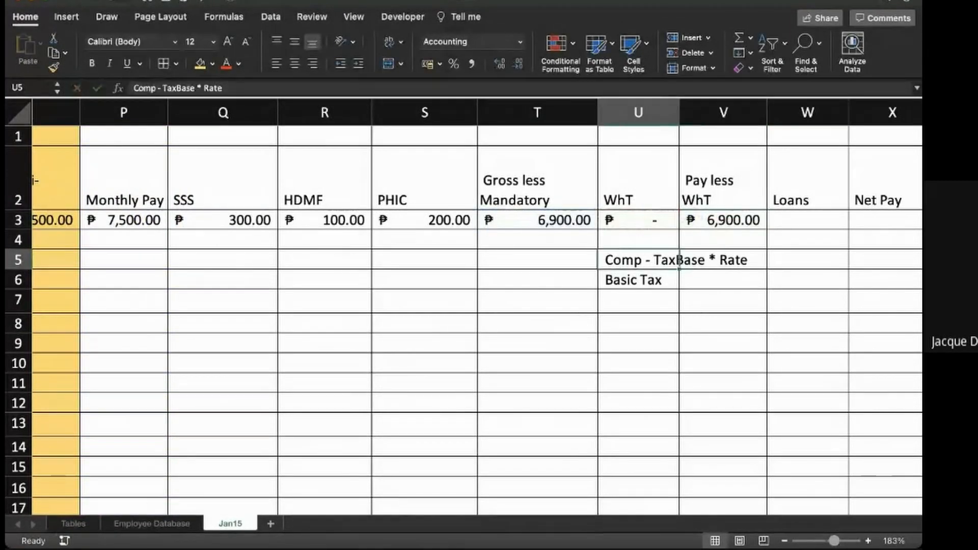
{"action": "key", "text": "Delete"}
{"action": "left_click", "coordinate": [637, 279]}
{"action": "key", "text": "Delete"}
- Enter 0 as the Loans amount in W3
{"action": "left_click", "coordinate": [807, 279]}
{"action": "key", "text": "Up"}
{"action": "key", "text": "Up"}
{"action": "key", "text": "Up"}
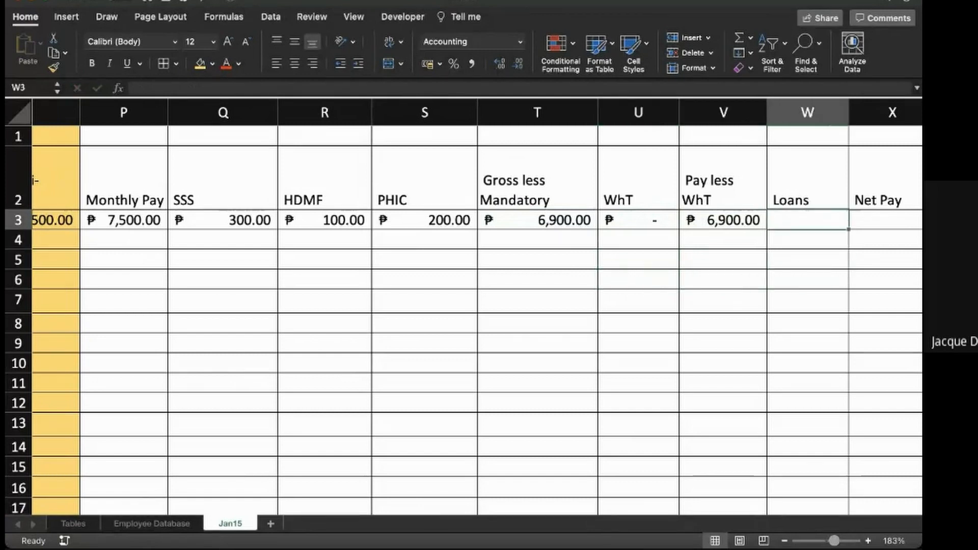
{"action": "type", "text": "0"}
{"action": "key", "text": "Return"}
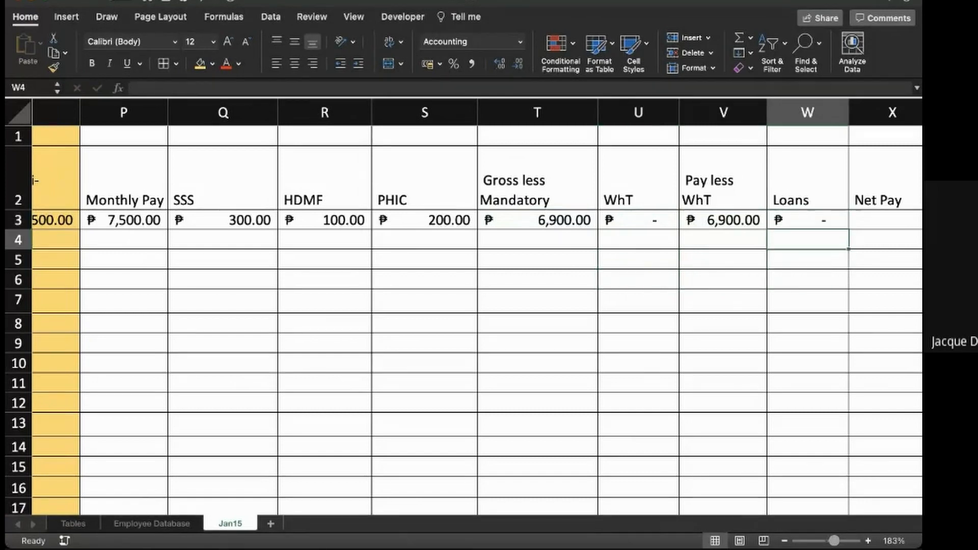
- Calculate Net Pay in X3 with the formula =V3-W3
{"action": "key", "text": "Up"}
{"action": "key", "text": "Right"}
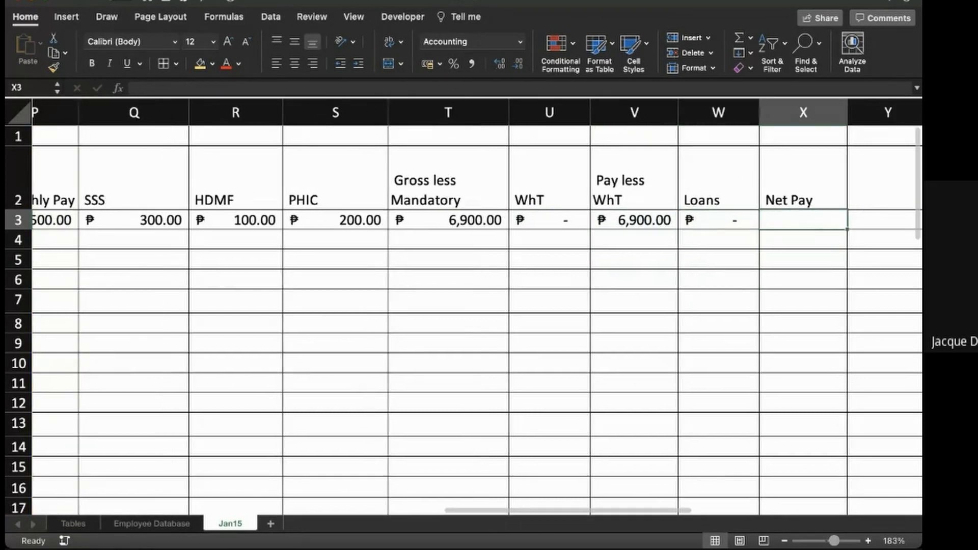
{"action": "type", "text": "="}
{"action": "key", "text": "Left"}
{"action": "key", "text": "Left"}
{"action": "type", "text": "-"}
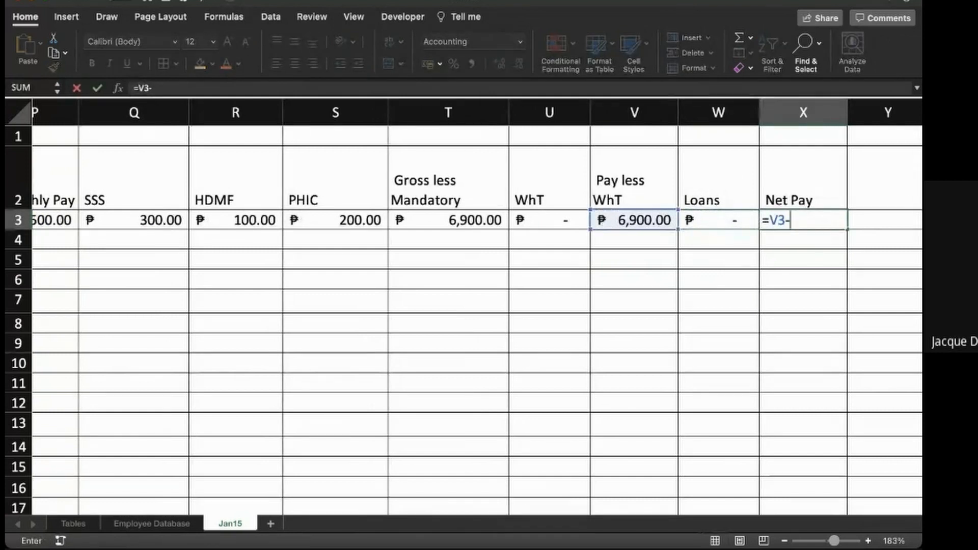
{"action": "key", "text": "Left"}
{"action": "key", "text": "Return"}
- Fill the Employee ID, Name and Basic Pay formulas in A3:C3 down through row 35
{"action": "scroll", "coordinate": [476, 316], "scroll_direction": "left", "scroll_amount": 2}
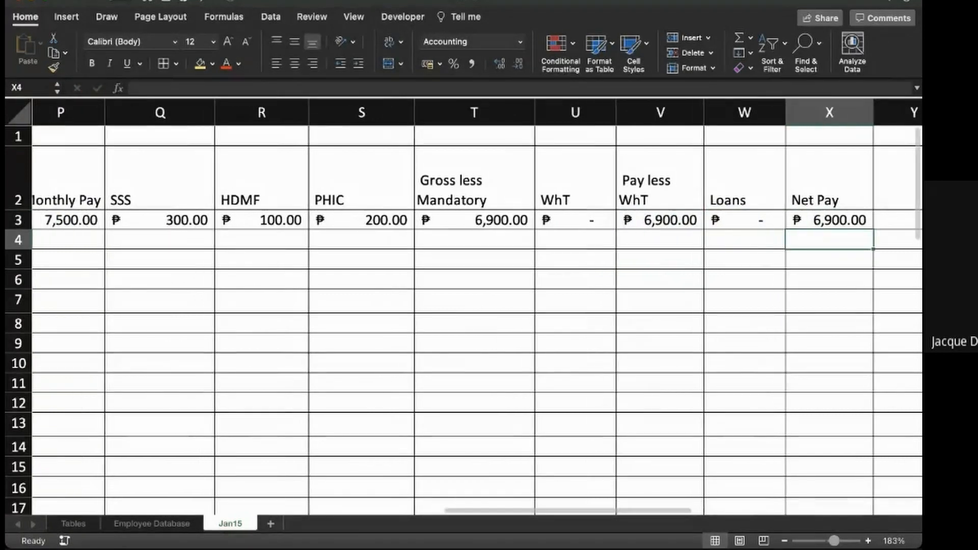
{"action": "scroll", "coordinate": [464, 316], "scroll_direction": "down", "scroll_amount": 5}
{"action": "scroll", "coordinate": [463, 316], "scroll_direction": "left", "scroll_amount": 5}
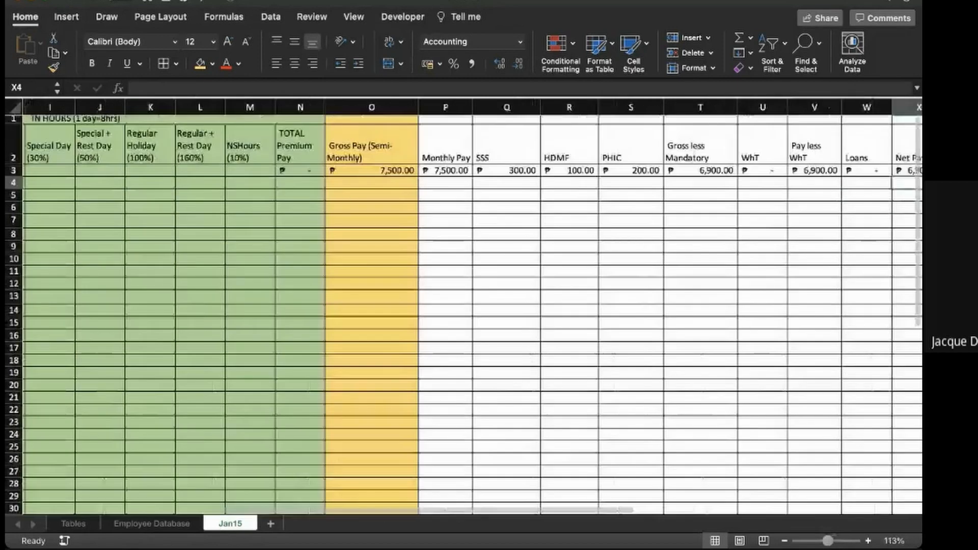
{"action": "scroll", "coordinate": [463, 306], "scroll_direction": "right", "scroll_amount": 2}
{"action": "scroll", "coordinate": [464, 306], "scroll_direction": "left", "scroll_amount": 2}
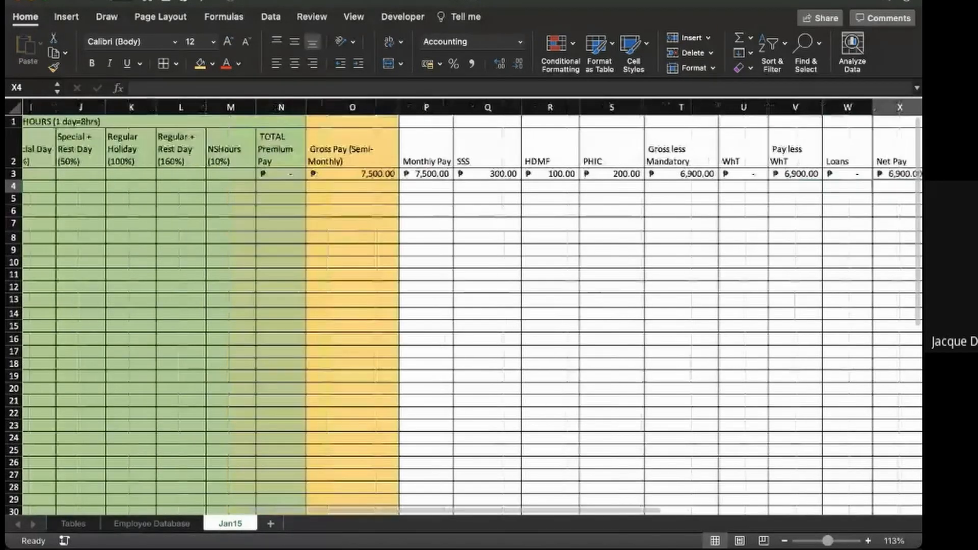
{"action": "scroll", "coordinate": [463, 306], "scroll_direction": "left", "scroll_amount": 6}
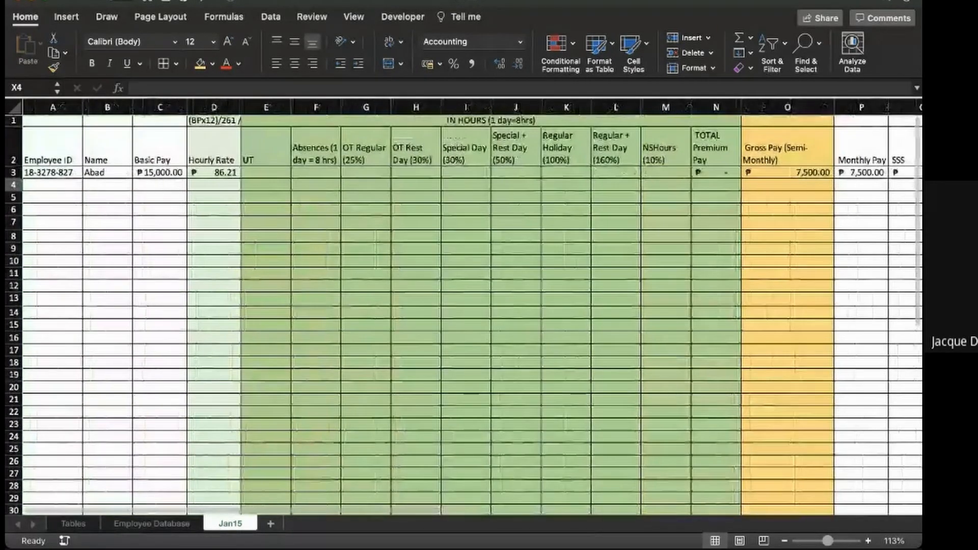
{"action": "left_click_drag", "start_coordinate": [53, 173], "coordinate": [187, 518]}
{"action": "scroll", "coordinate": [459, 315], "scroll_direction": "up", "scroll_amount": 3}
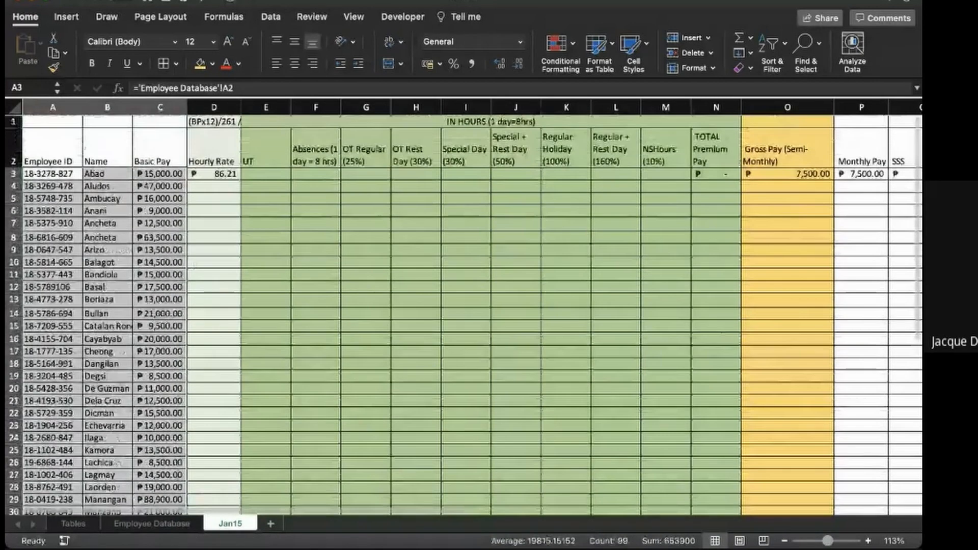
- Fill the payroll row D3:X3, from Hourly Rate to Net Pay, down through row 35
{"action": "left_click", "coordinate": [214, 186]}
{"action": "left_click", "coordinate": [214, 174]}
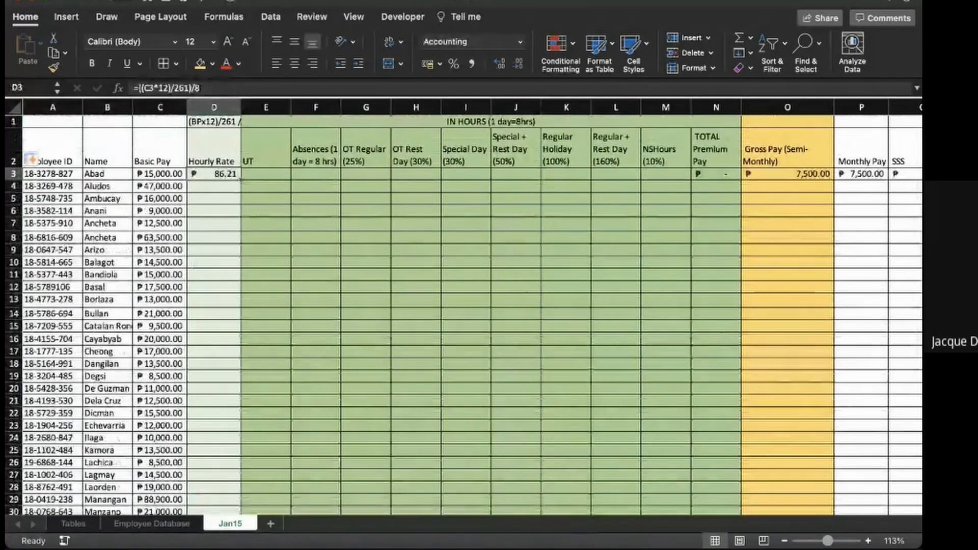
{"action": "key", "text": "shift+super+Right"}
{"action": "key", "text": "shift+super+Right"}
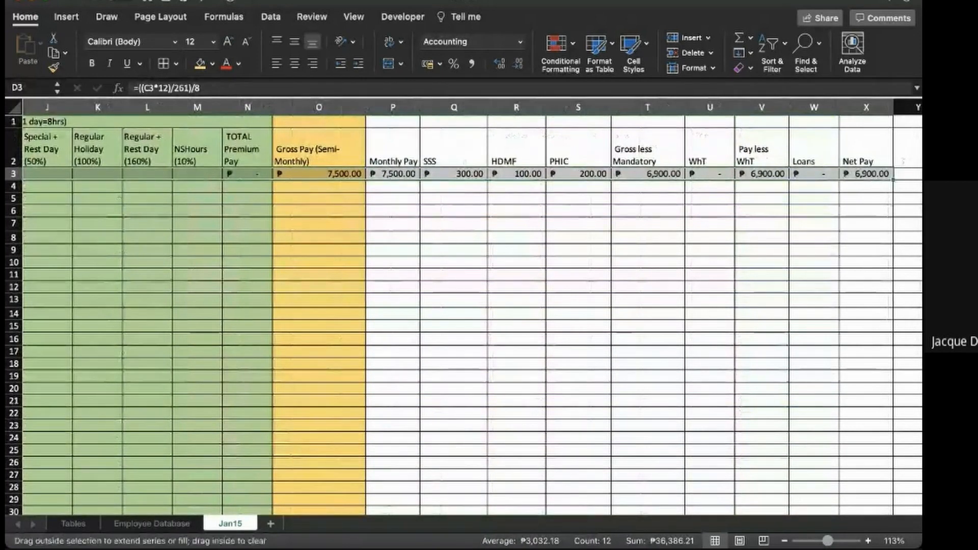
{"action": "left_click_drag", "start_coordinate": [893, 179], "coordinate": [899, 492]}
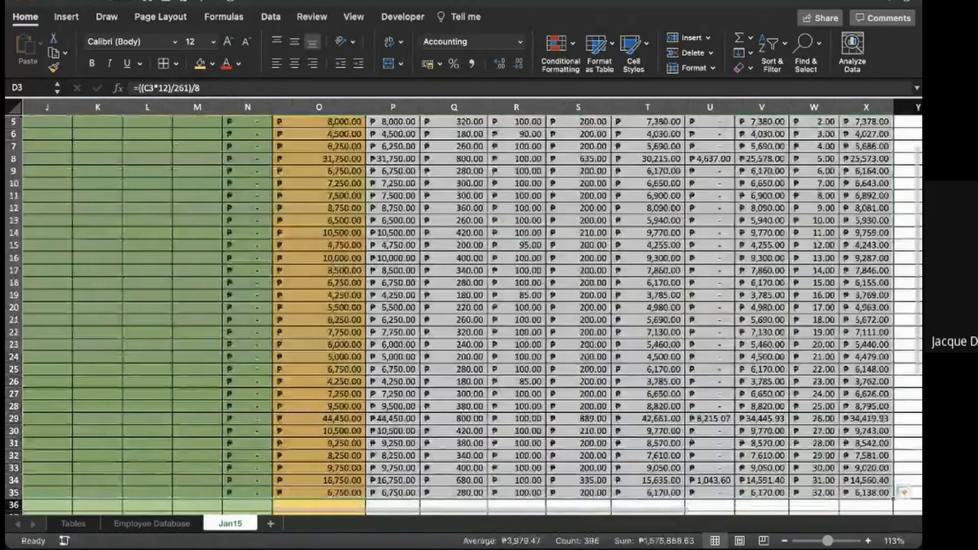
{"action": "scroll", "coordinate": [899, 492], "scroll_direction": "up", "scroll_amount": 4}
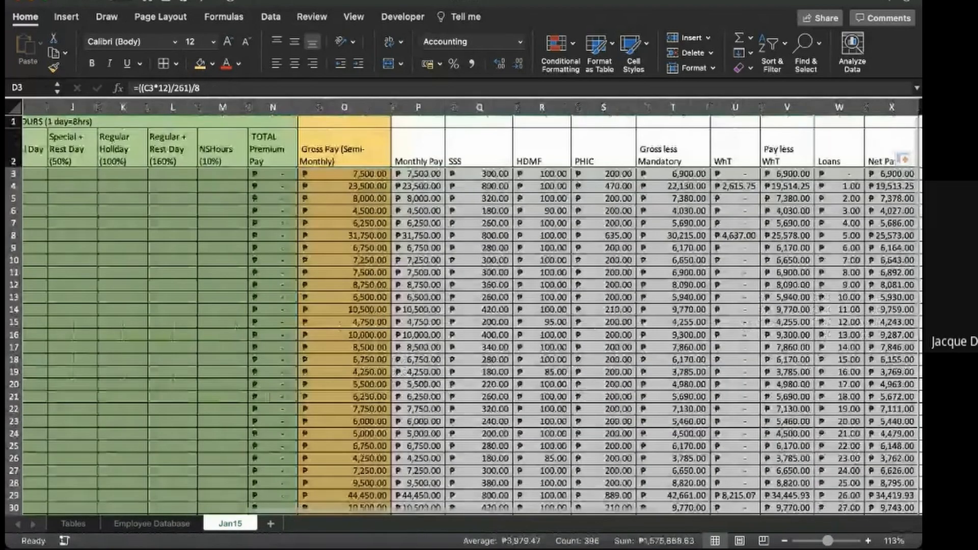
- Split the Jan15 sheet after column D so Employee ID through Hourly Rate stay in view beside the payroll columns
{"action": "left_click", "coordinate": [603, 371]}
{"action": "scroll", "coordinate": [603, 372], "scroll_direction": "down", "scroll_amount": 3}
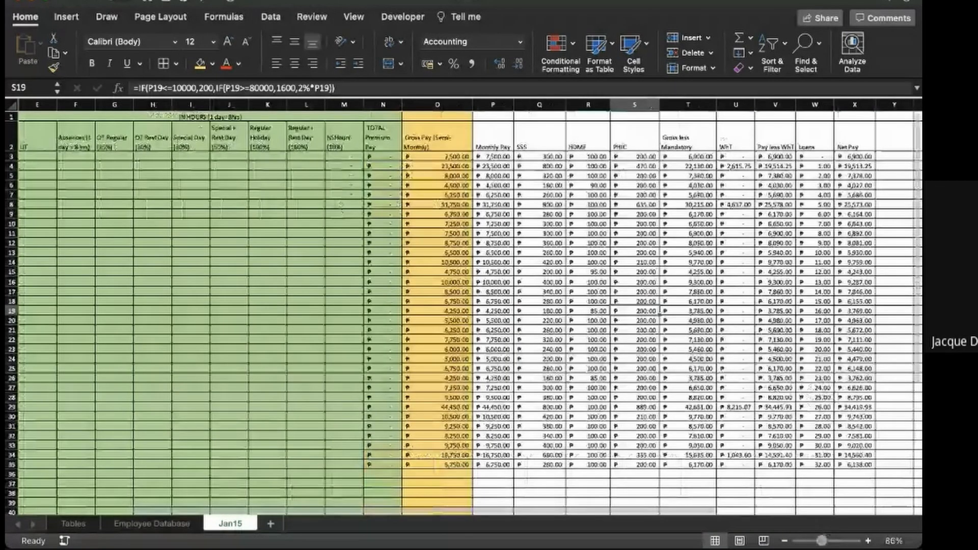
{"action": "scroll", "coordinate": [660, 312], "scroll_direction": "left", "scroll_amount": 5}
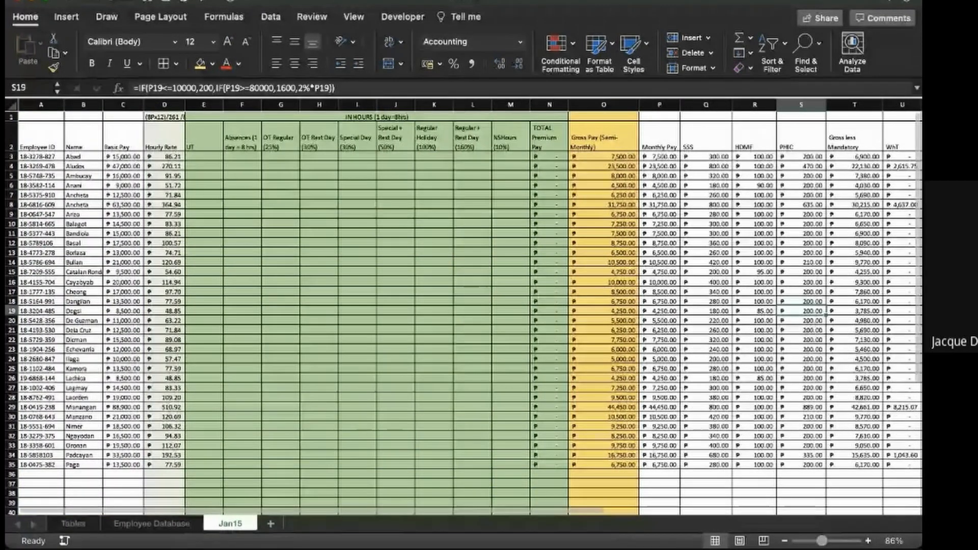
{"action": "left_click", "coordinate": [472, 339]}
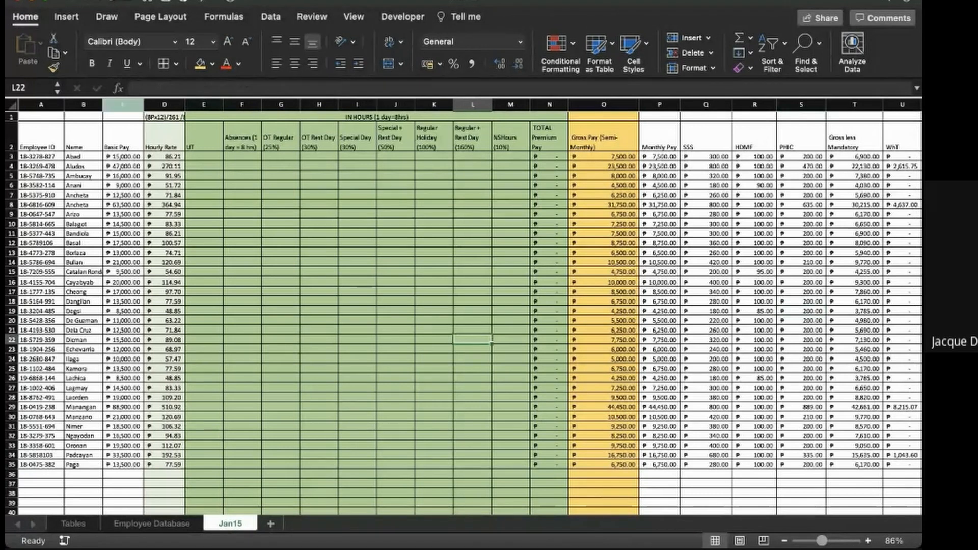
{"action": "left_click", "coordinate": [352, 17]}
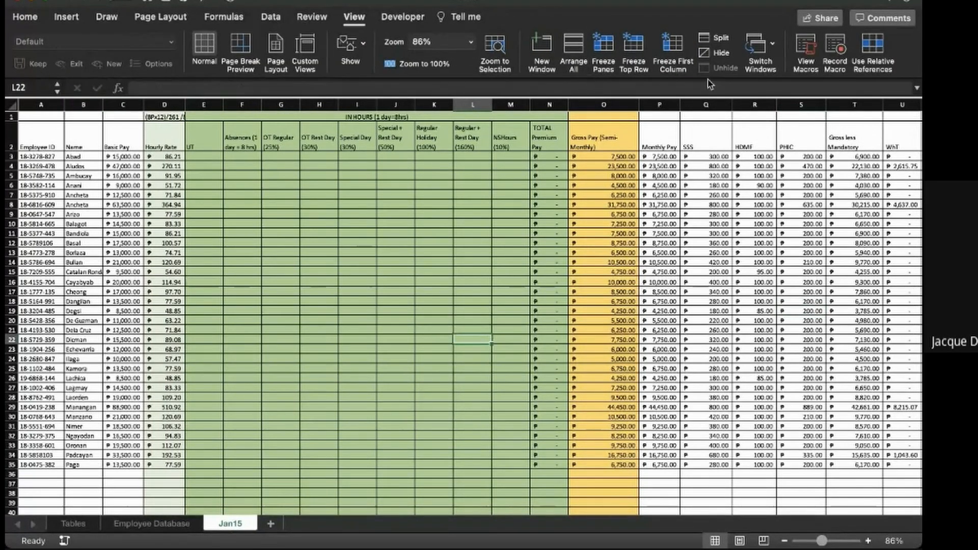
{"action": "left_click", "coordinate": [715, 38]}
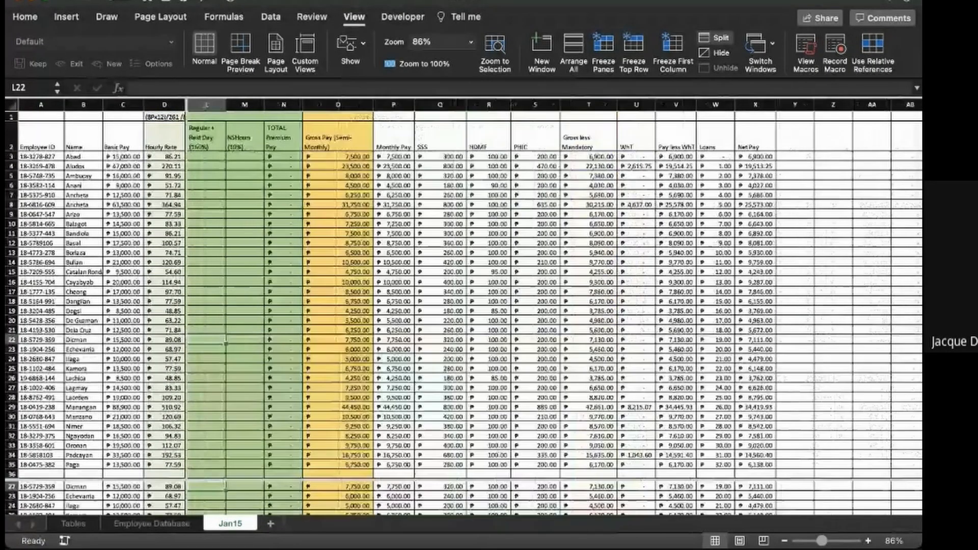
{"action": "scroll", "coordinate": [555, 306], "scroll_direction": "right", "scroll_amount": 7}
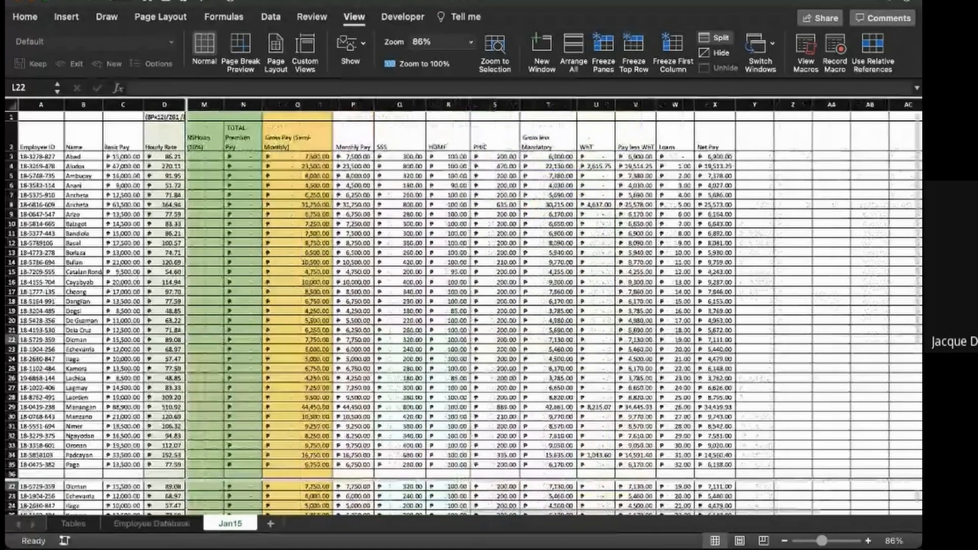
{"action": "scroll", "coordinate": [555, 306], "scroll_direction": "up", "scroll_amount": 1}
{"action": "scroll", "coordinate": [555, 305], "scroll_direction": "up", "scroll_amount": 4}
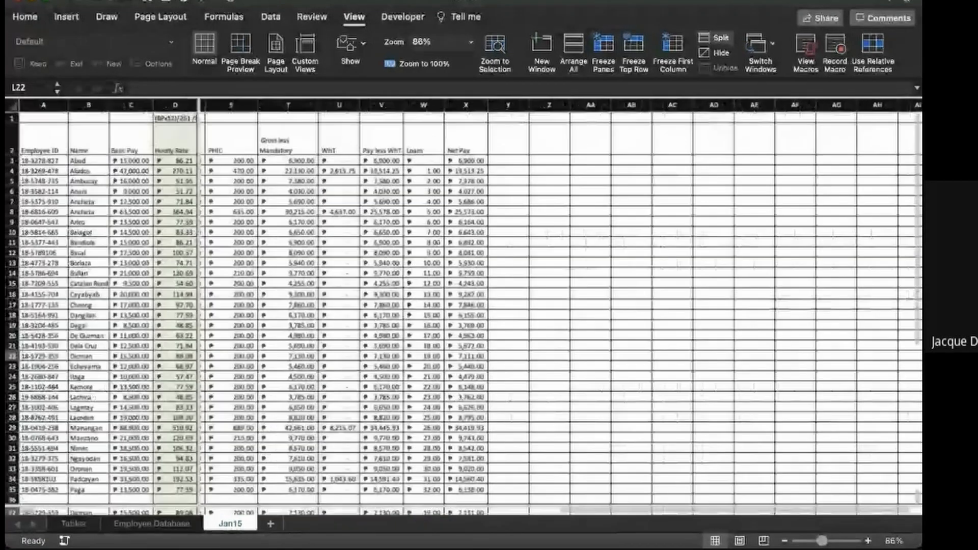
{"action": "scroll", "coordinate": [555, 305], "scroll_direction": "left", "scroll_amount": 7}
{"action": "scroll", "coordinate": [555, 306], "scroll_direction": "right", "scroll_amount": 3}
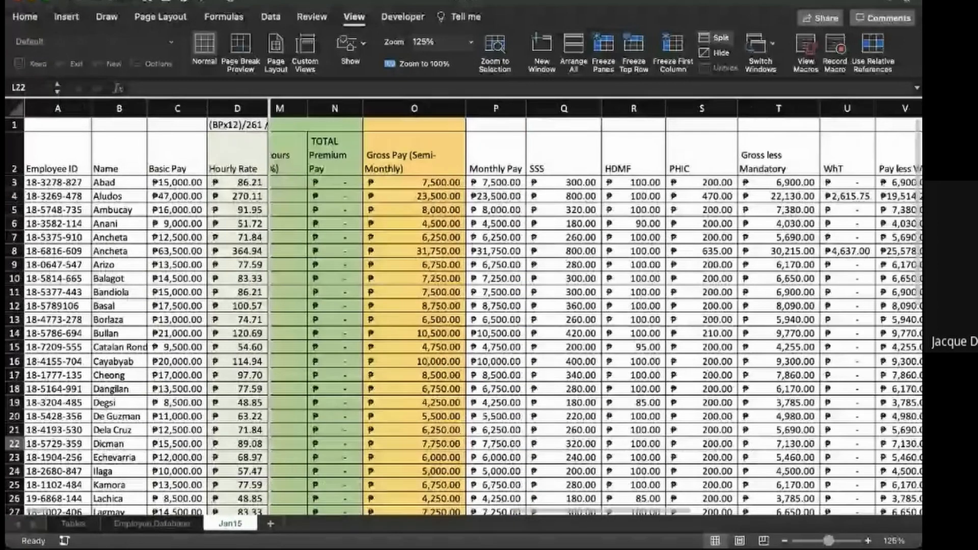
{"action": "scroll", "coordinate": [555, 306], "scroll_direction": "right", "scroll_amount": 1}
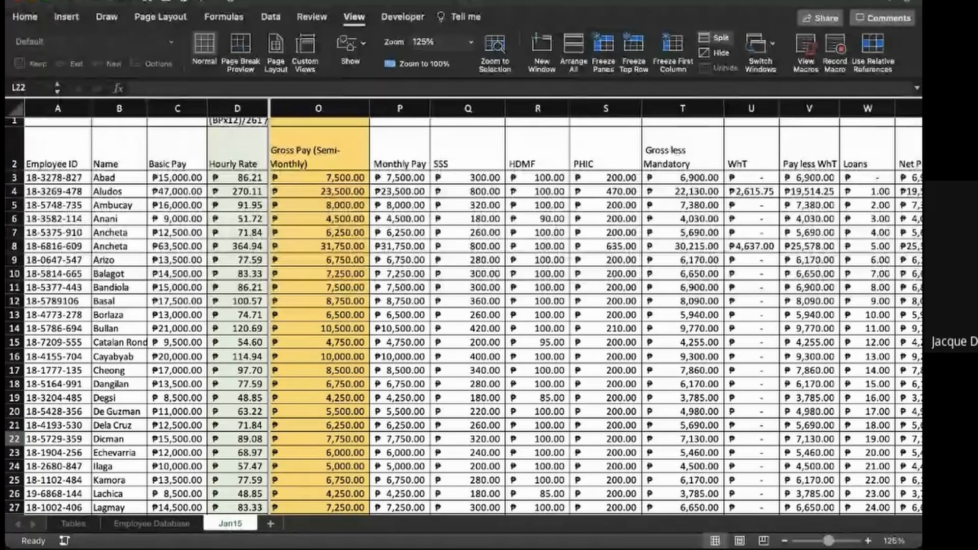
- Enter 22130 in L12 of the Tables sheet, below the Revised Withholding Tax table
{"action": "left_click", "coordinate": [74, 524]}
{"action": "left_click", "coordinate": [447, 328]}
{"action": "type", "text": "22"}
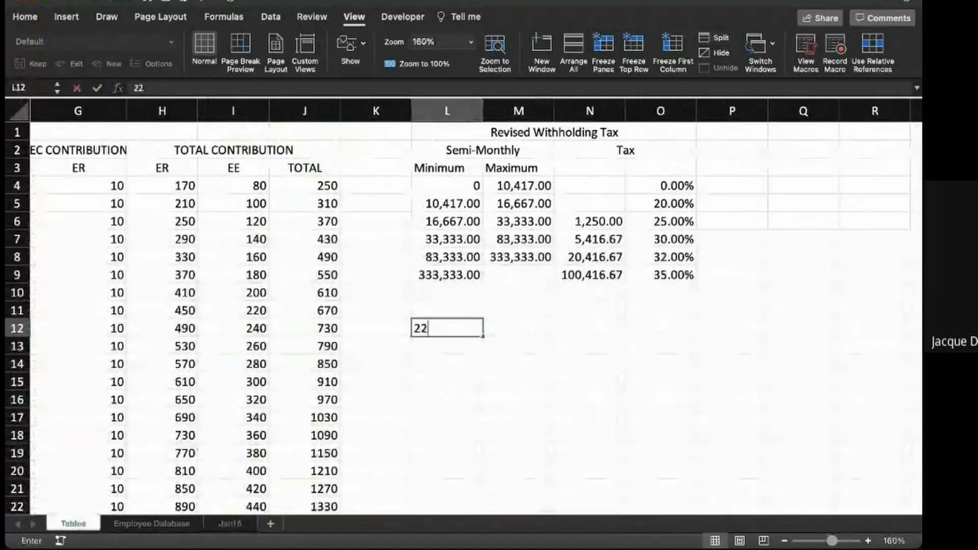
{"action": "type", "text": "130"}
{"action": "key", "text": "Return"}
{"action": "key", "text": "Up"}
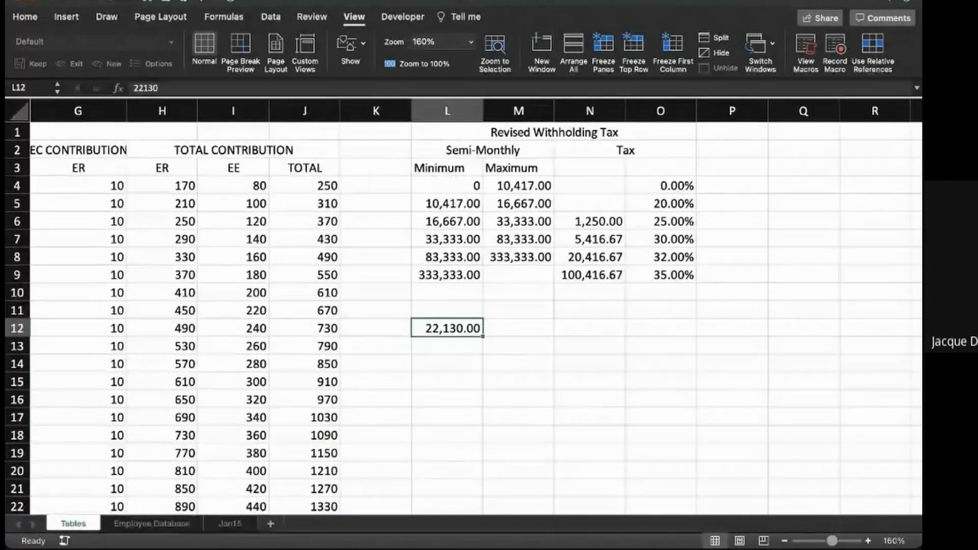
- Calculate the withholding tax manually in L14 with the formula =(L12-L6)*O6+N6, using the 16,667.00 to 33,333.00 bracket
{"action": "left_click_drag", "start_coordinate": [447, 222], "coordinate": [667, 222]}
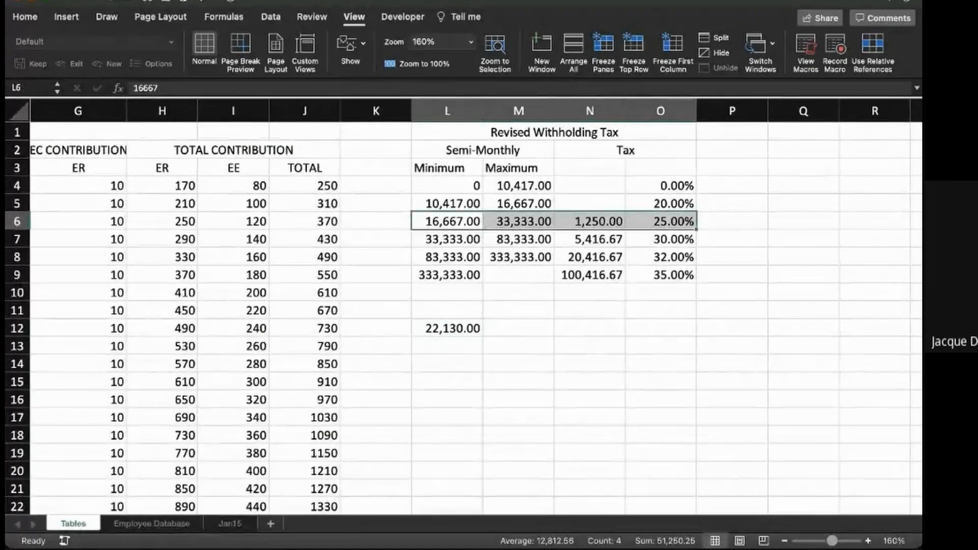
{"action": "left_click", "coordinate": [447, 364]}
{"action": "type", "text": "=("}
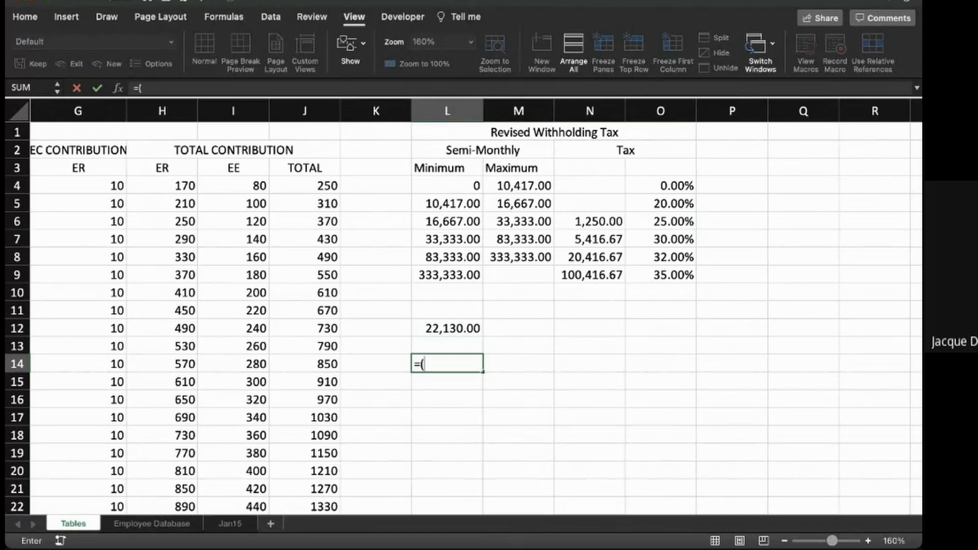
{"action": "left_click", "coordinate": [447, 328]}
{"action": "type", "text": "-"}
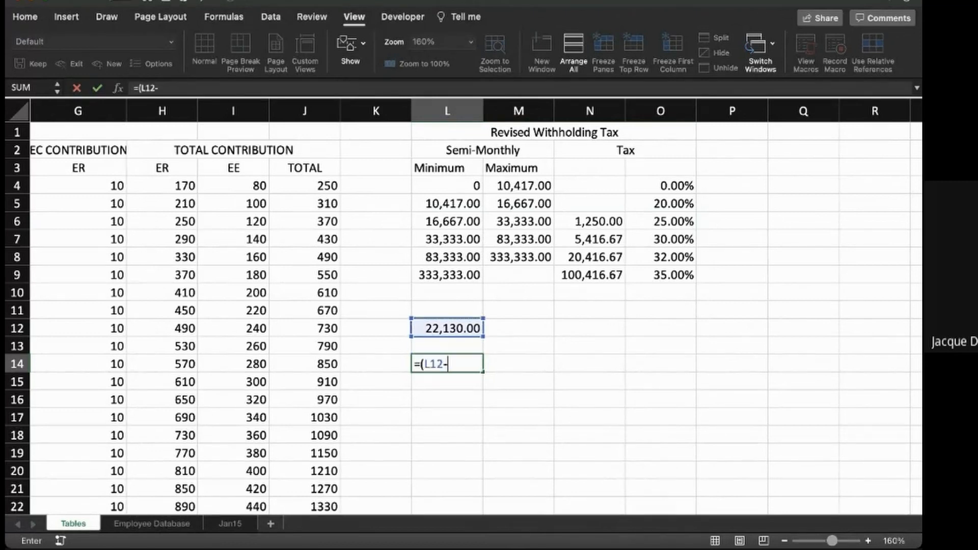
{"action": "left_click", "coordinate": [447, 221]}
{"action": "type", "text": ")*"}
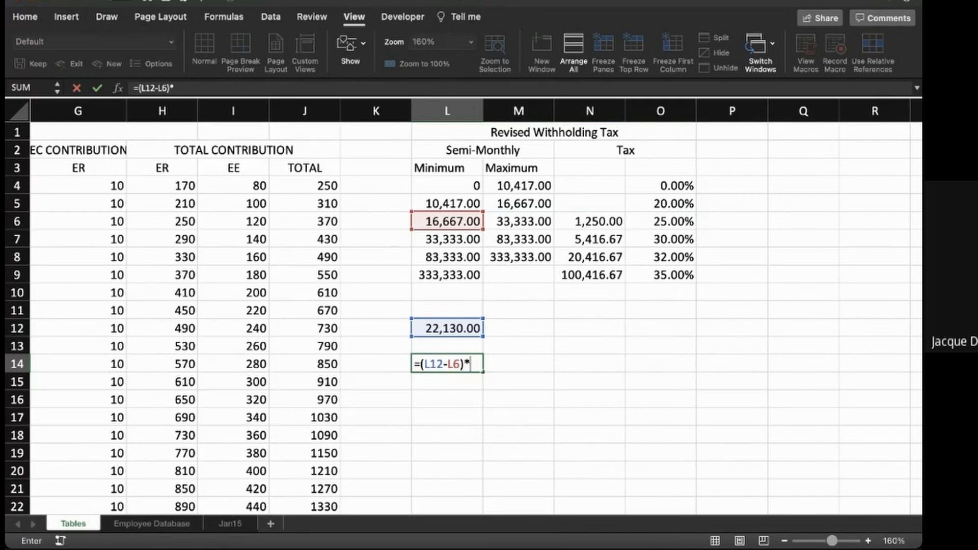
{"action": "left_click", "coordinate": [660, 222]}
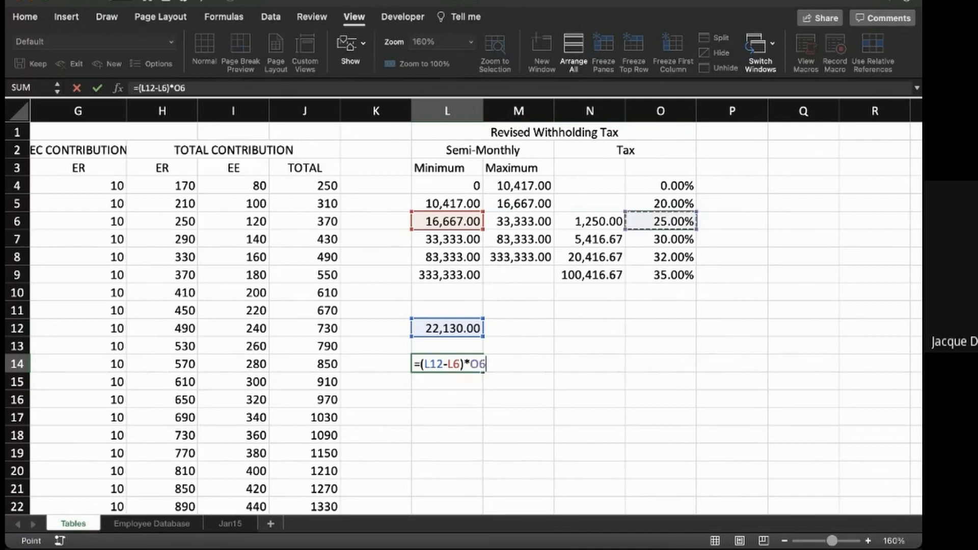
{"action": "left_click", "coordinate": [590, 222]}
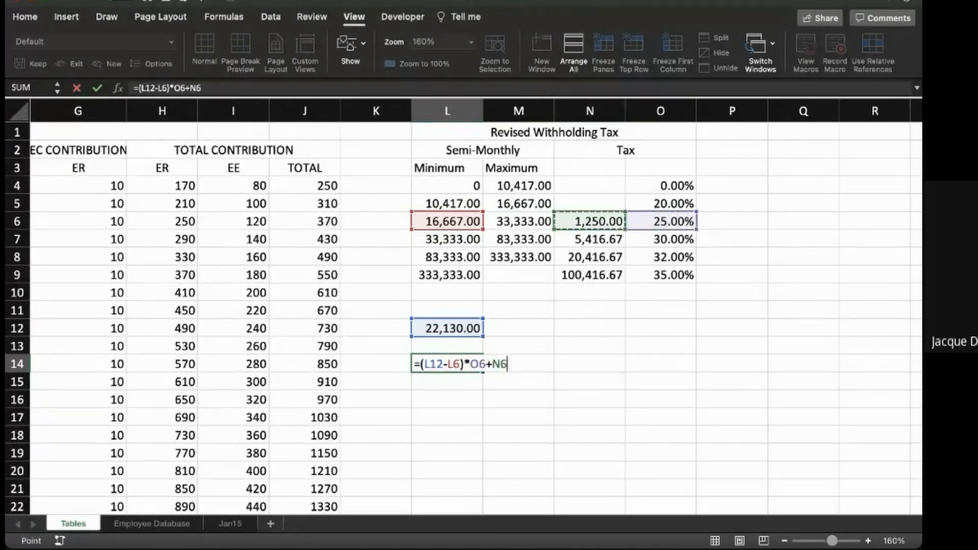
{"action": "key", "text": "Return"}
{"action": "left_click", "coordinate": [447, 363]}
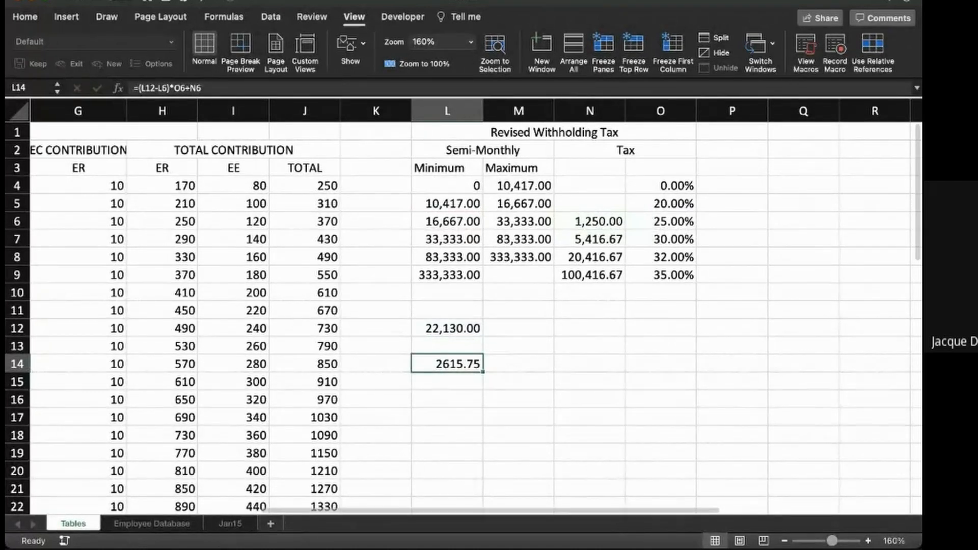
- Compare the manual tax computation on the Tables sheet with the WhT and Gross less Mandatory formulas in U4 and T4 of Jan15
{"action": "left_click", "coordinate": [230, 524]}
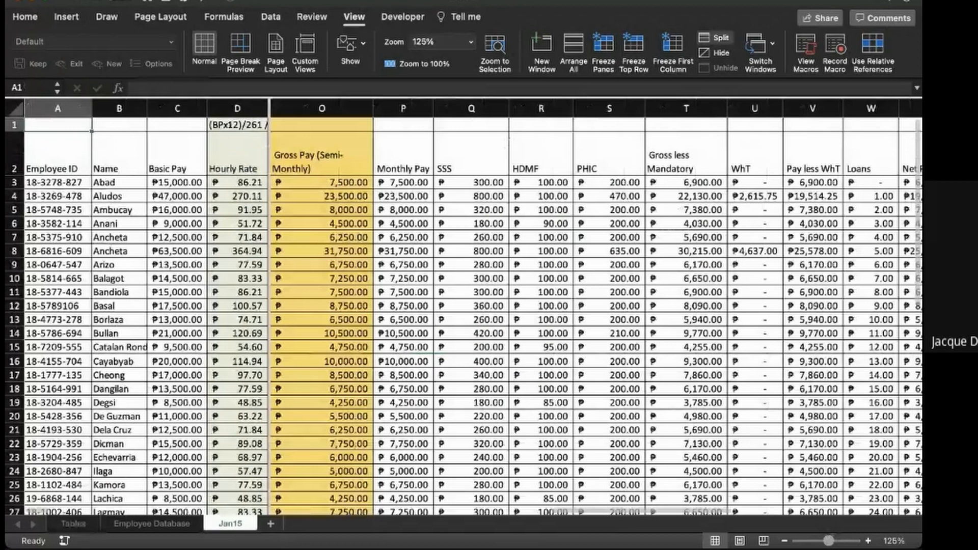
{"action": "left_click", "coordinate": [755, 197]}
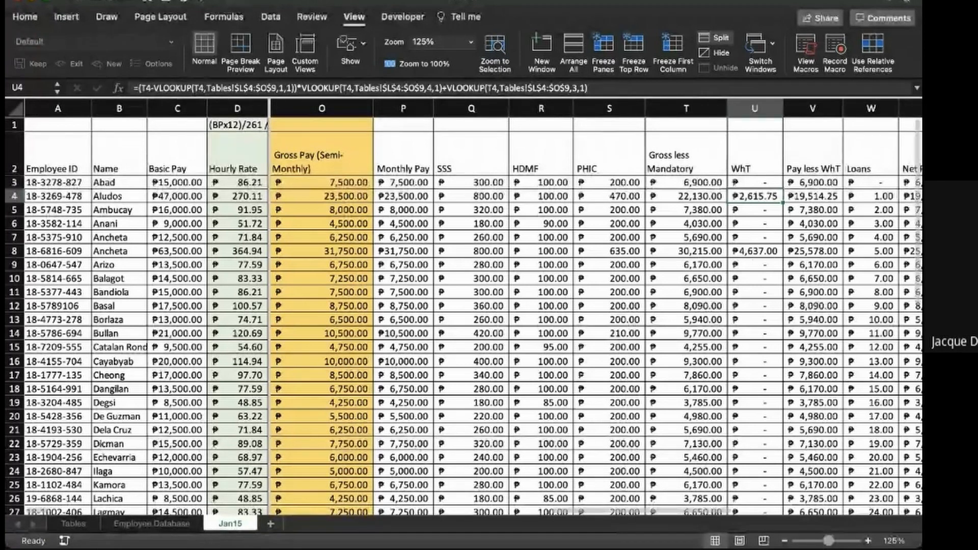
{"action": "left_click", "coordinate": [74, 523]}
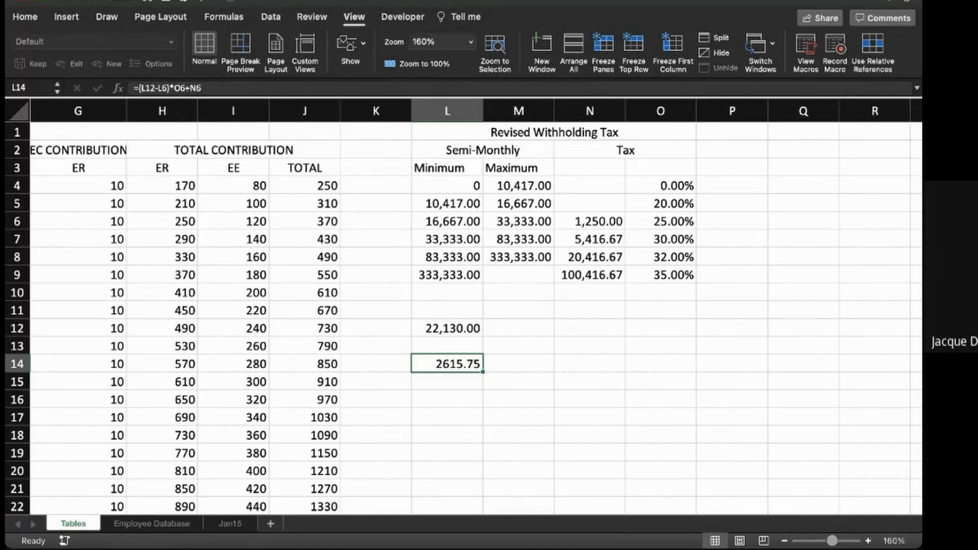
{"action": "left_click", "coordinate": [229, 523]}
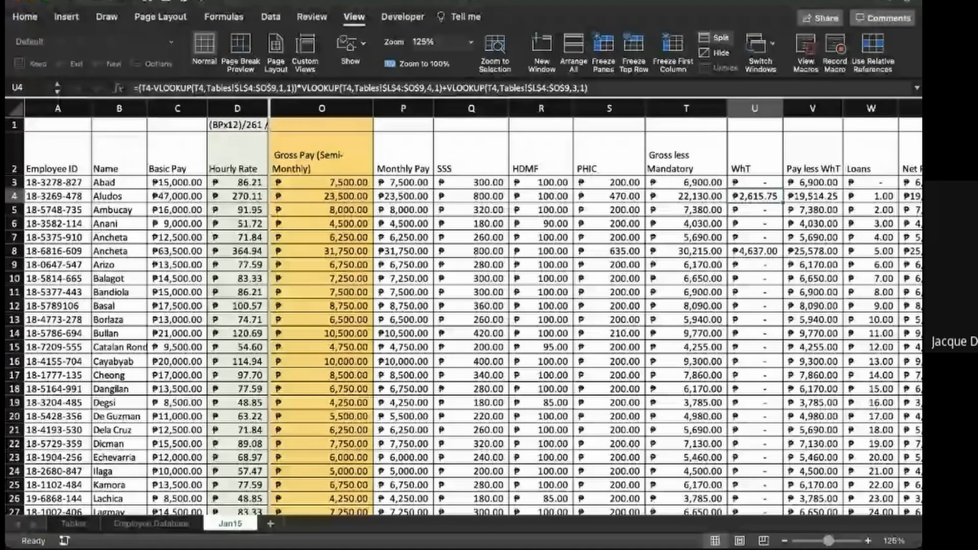
{"action": "left_click", "coordinate": [685, 196]}
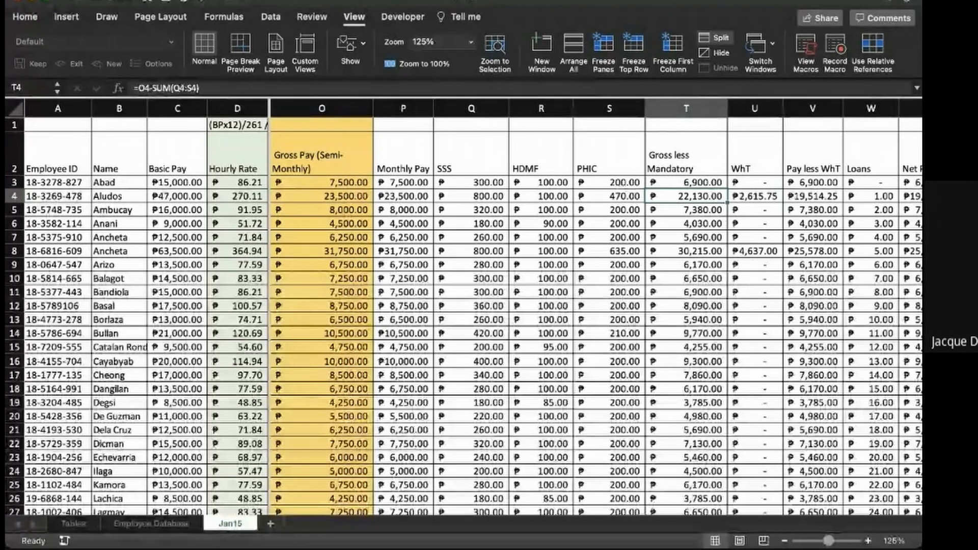
{"action": "left_click", "coordinate": [74, 524]}
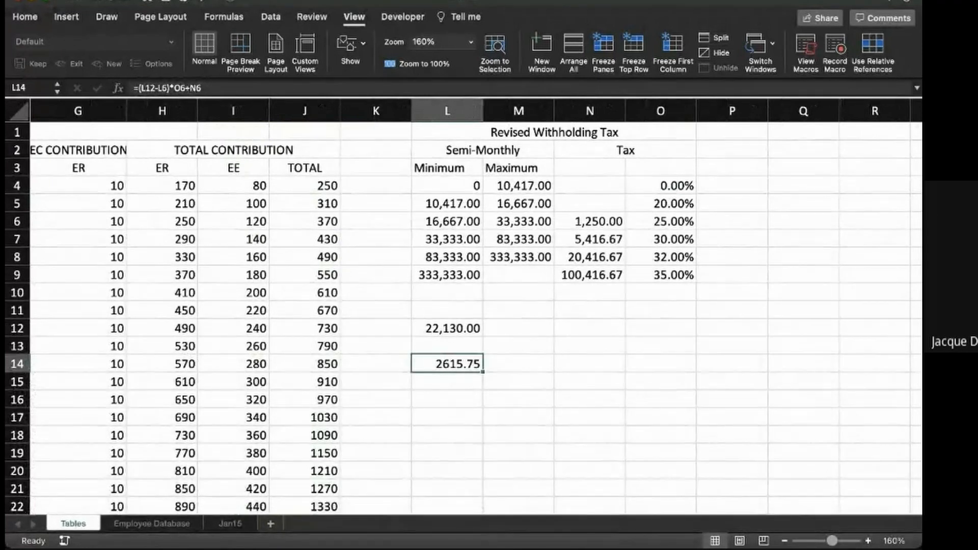
- Duplicate the Jan15 sheet and rename the copy Jan30
{"action": "left_click", "coordinate": [230, 523]}
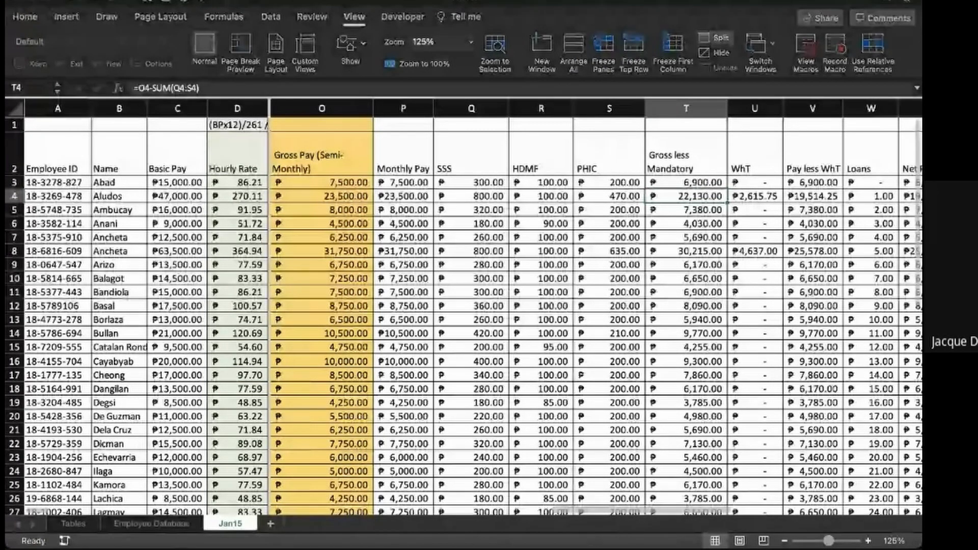
{"action": "key", "text": "Return"}
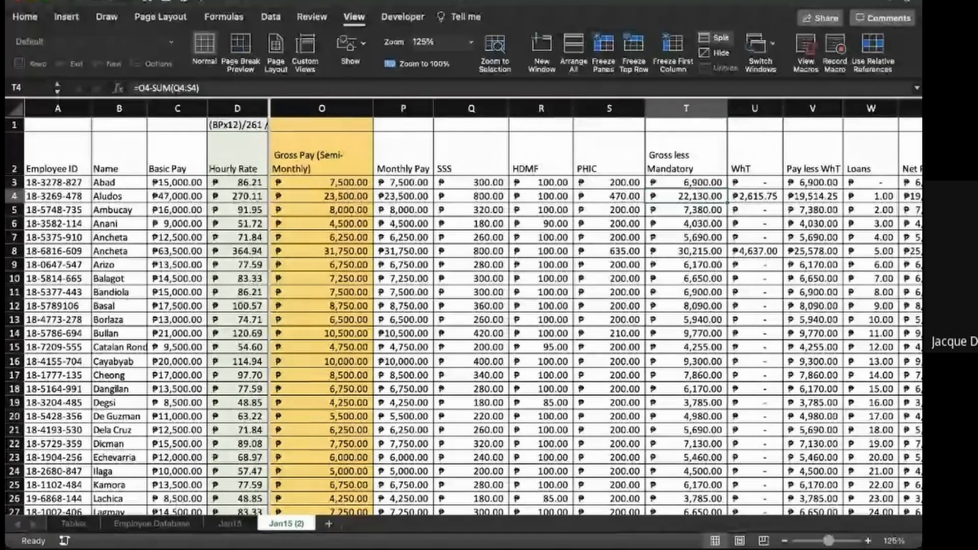
{"action": "double_click", "coordinate": [286, 523]}
{"action": "type", "text": "E"}
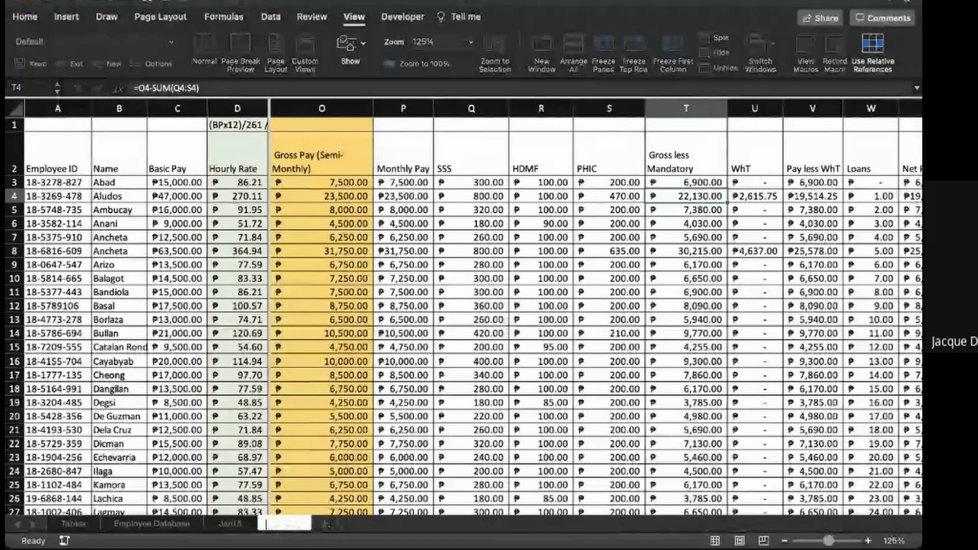
{"action": "type", "text": "Jan3"}
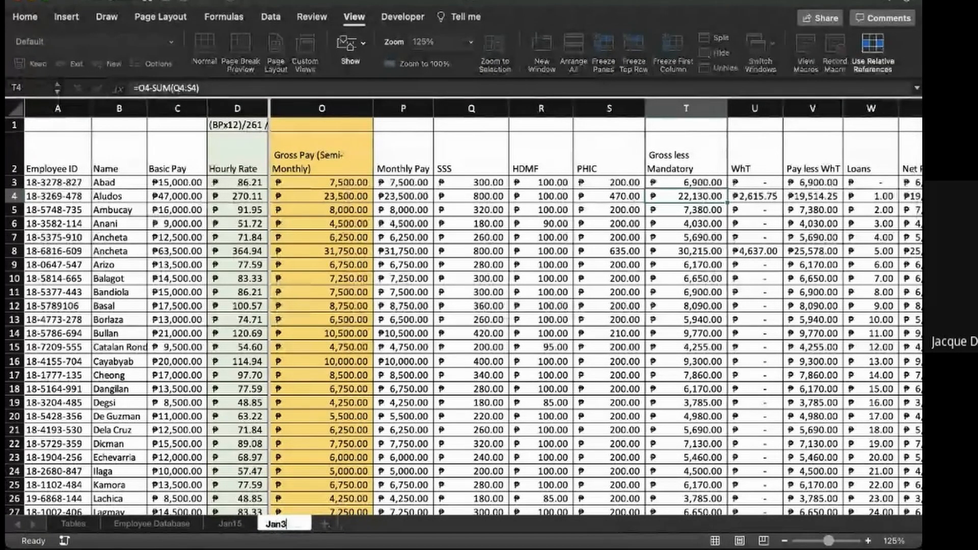
{"action": "type", "text": "0"}
{"action": "key", "text": "Return"}
- Clear the SSS, HDMF and PHIC contributions of the employees on the Jan15 sheet, from row 3 down
{"action": "left_click", "coordinate": [230, 524]}
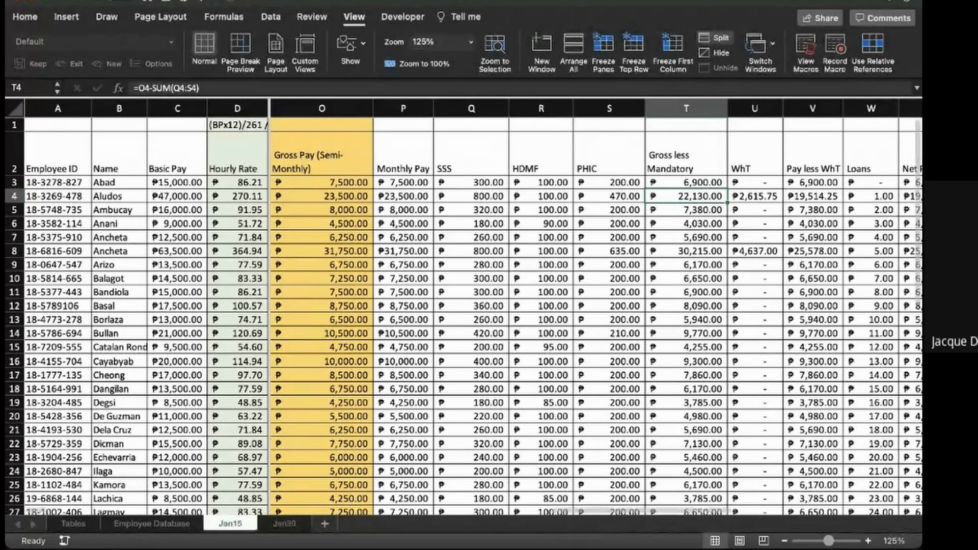
{"action": "scroll", "coordinate": [464, 306], "scroll_direction": "down", "scroll_amount": 5}
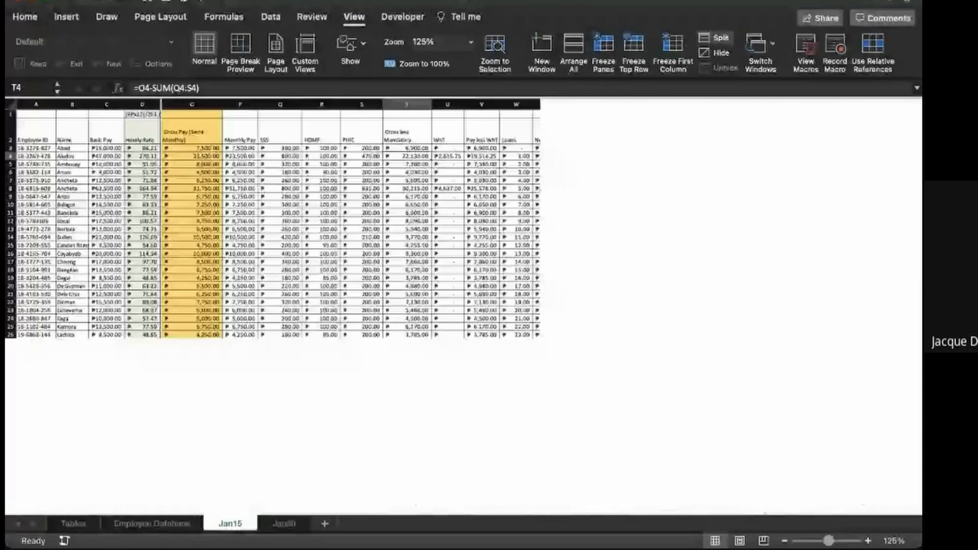
{"action": "left_click", "coordinate": [388, 273]}
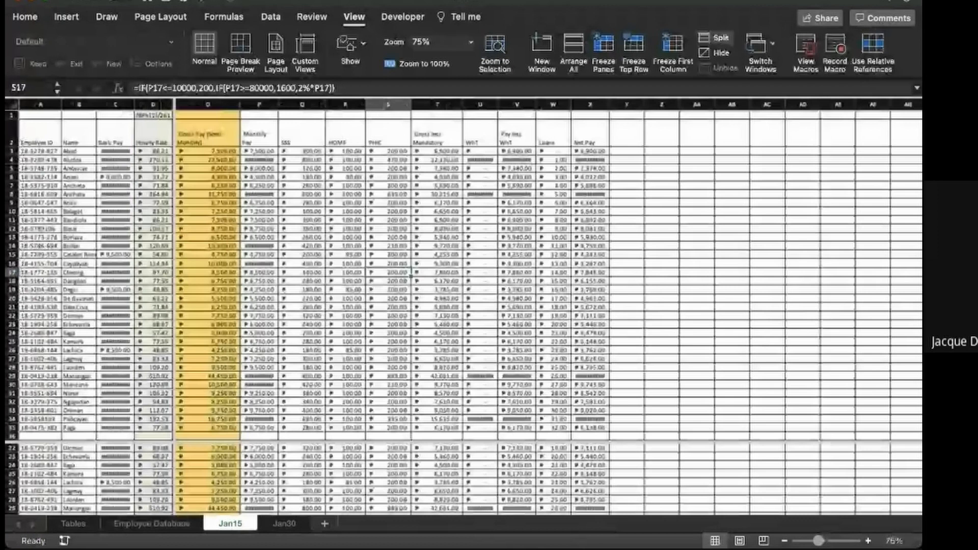
{"action": "scroll", "coordinate": [463, 305], "scroll_direction": "up", "scroll_amount": 3}
{"action": "scroll", "coordinate": [575, 311], "scroll_direction": "left", "scroll_amount": 2}
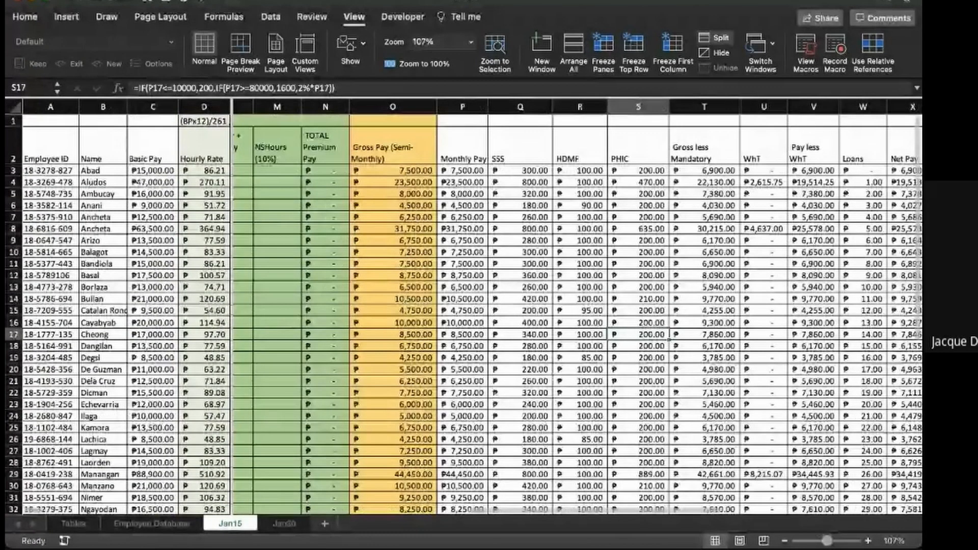
{"action": "left_click_drag", "start_coordinate": [520, 170], "coordinate": [667, 496]}
{"action": "key", "text": "Delete"}
{"action": "scroll", "coordinate": [575, 305], "scroll_direction": "up", "scroll_amount": 2}
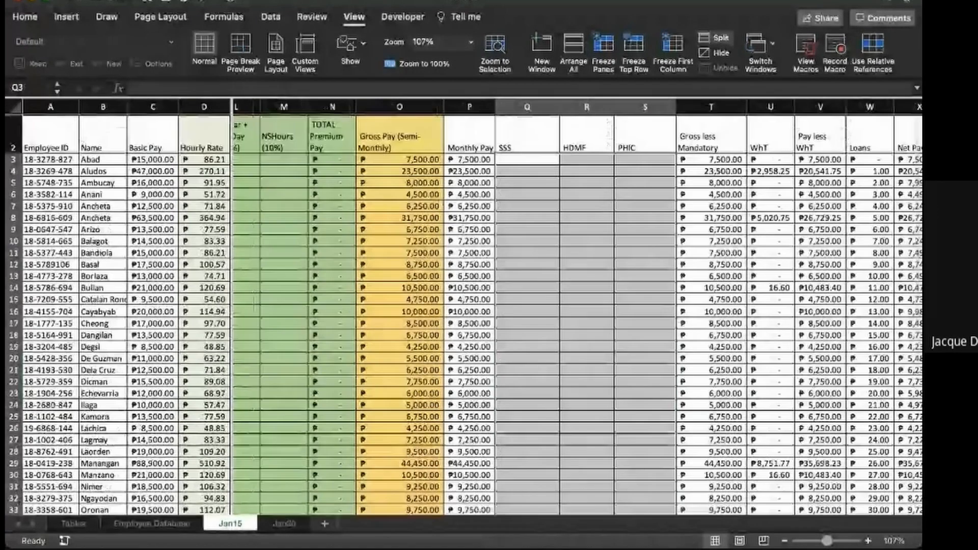
{"action": "scroll", "coordinate": [575, 305], "scroll_direction": "left", "scroll_amount": 1}
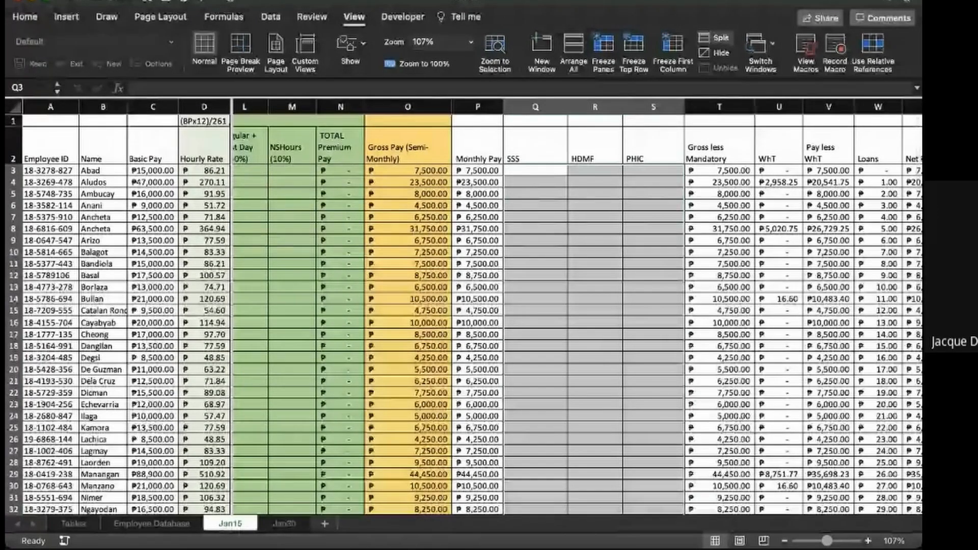
{"action": "scroll", "coordinate": [575, 305], "scroll_direction": "right", "scroll_amount": 1}
{"action": "scroll", "coordinate": [576, 306], "scroll_direction": "left", "scroll_amount": 1}
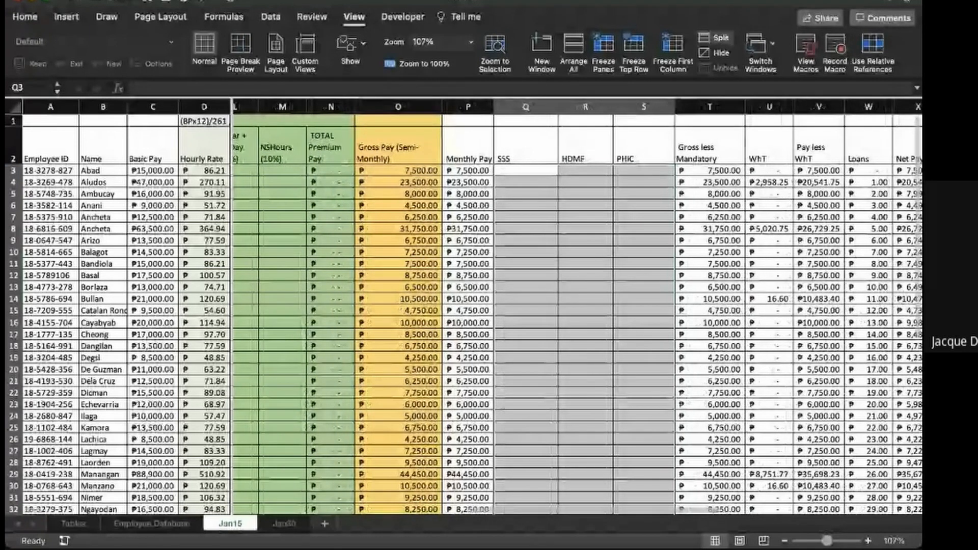
- Compare the SSS, HDMF, PHIC and Gross less Mandatory columns on the Jan30 sheet with those on Jan15
{"action": "left_click", "coordinate": [283, 523]}
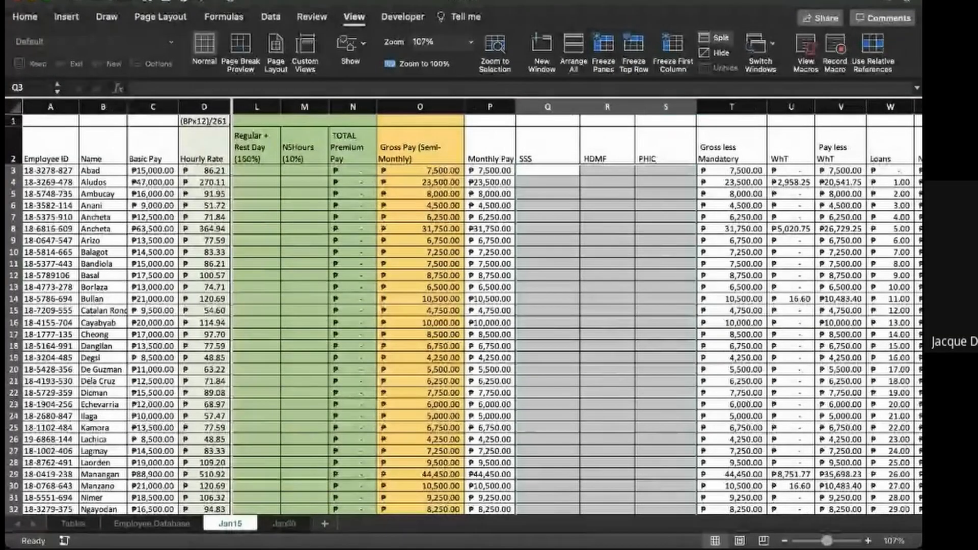
{"action": "left_click", "coordinate": [284, 523]}
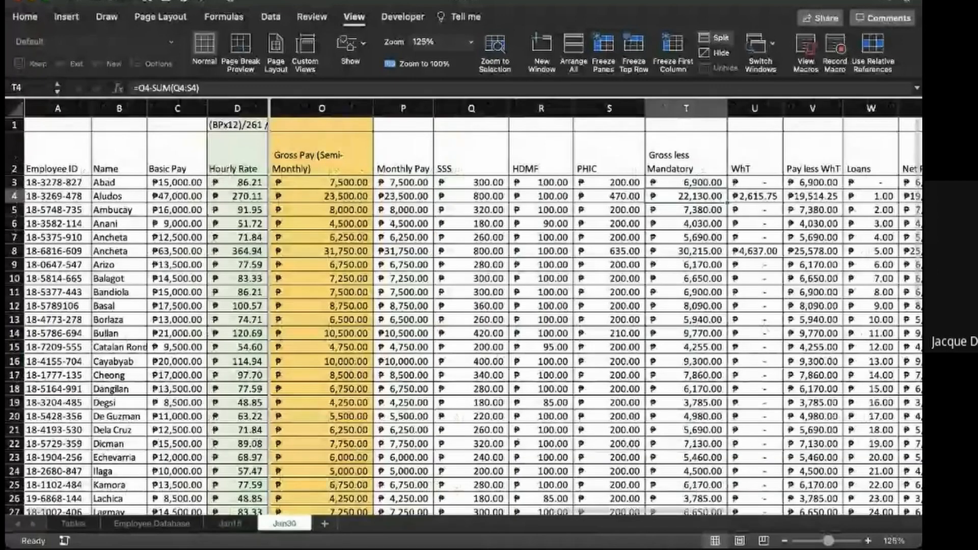
{"action": "left_click", "coordinate": [230, 524]}
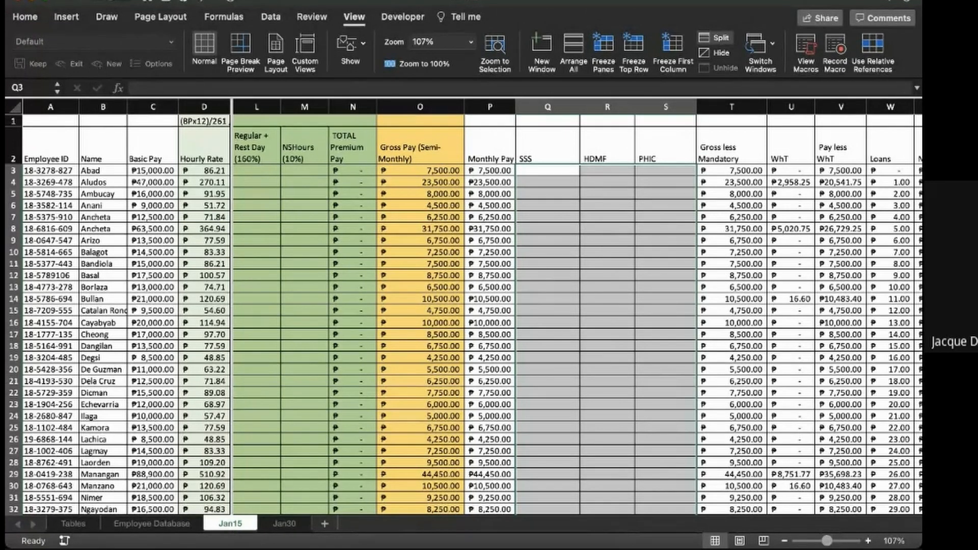
{"action": "scroll", "coordinate": [575, 306], "scroll_direction": "left", "scroll_amount": 2}
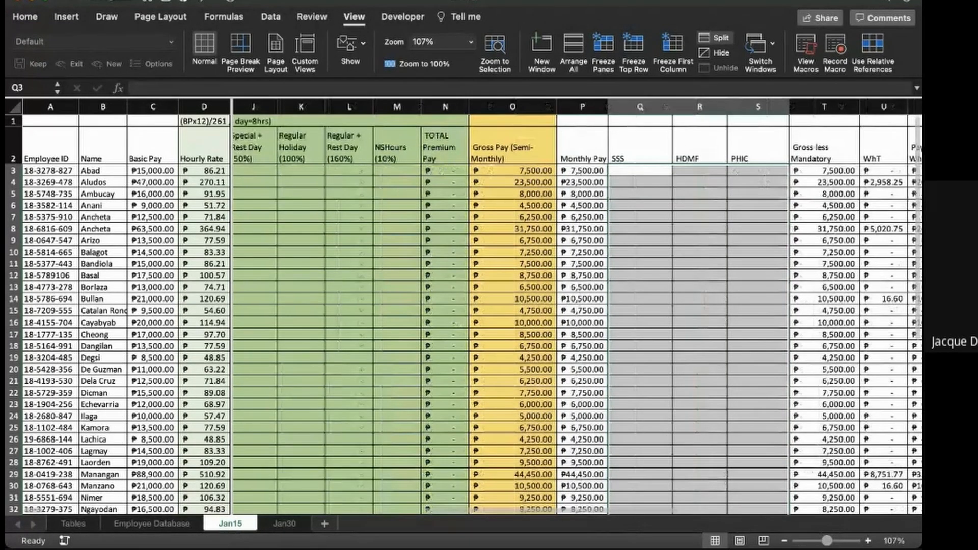
{"action": "scroll", "coordinate": [575, 305], "scroll_direction": "right", "scroll_amount": 4}
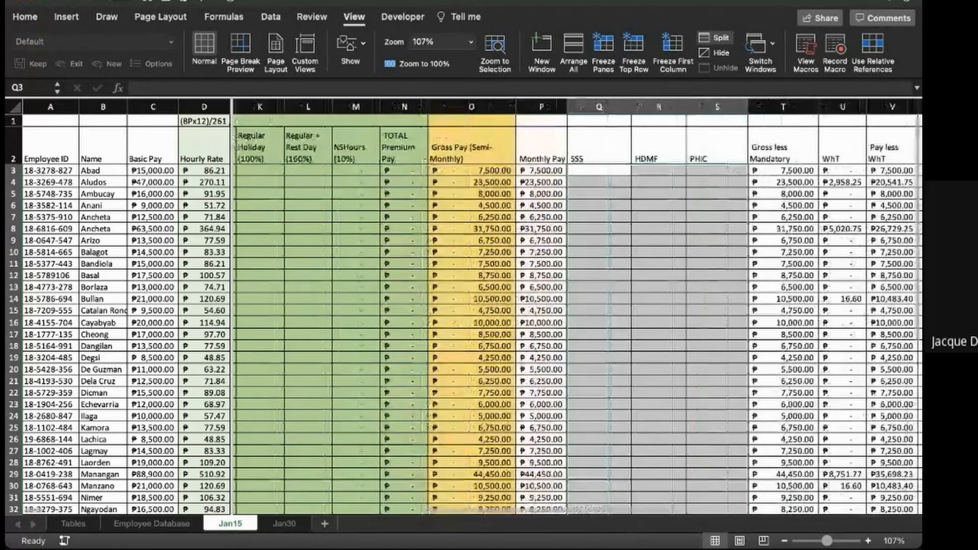
{"action": "scroll", "coordinate": [575, 306], "scroll_direction": "left", "scroll_amount": 5}
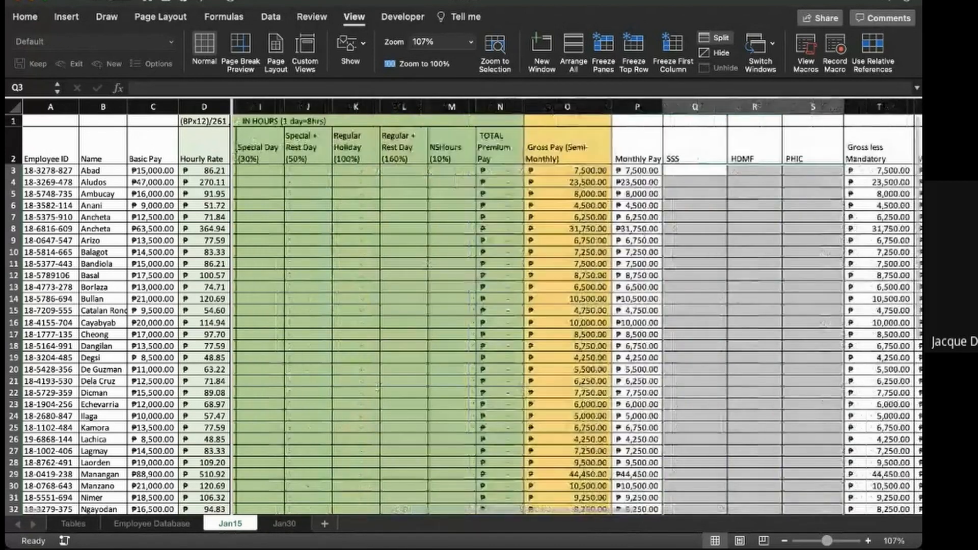